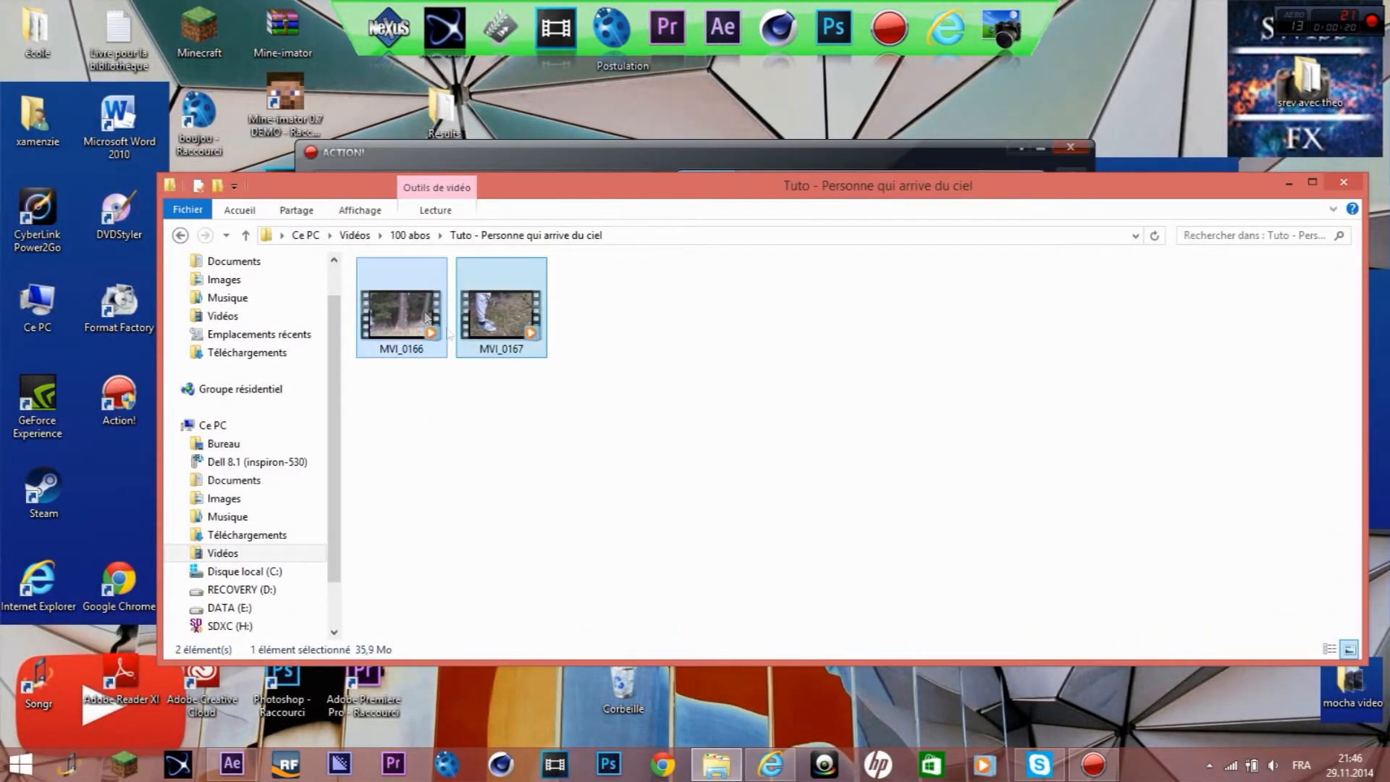
# - Play the clips MVI_0166 and MVI_0167 to review the source footage, then close the player
pyautogui.moveTo(594, 397); pyautogui.dragTo(464, 319)
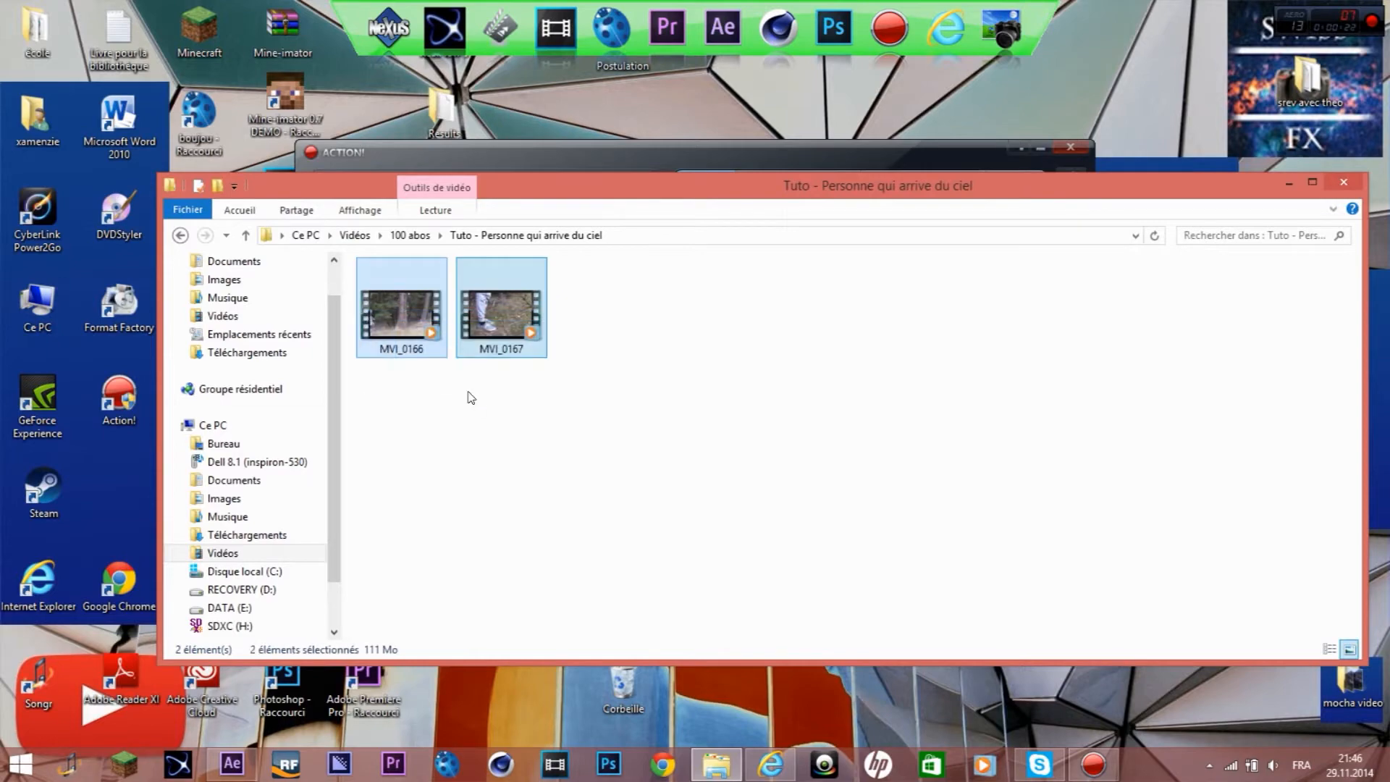
pyautogui.doubleClick(425, 324)
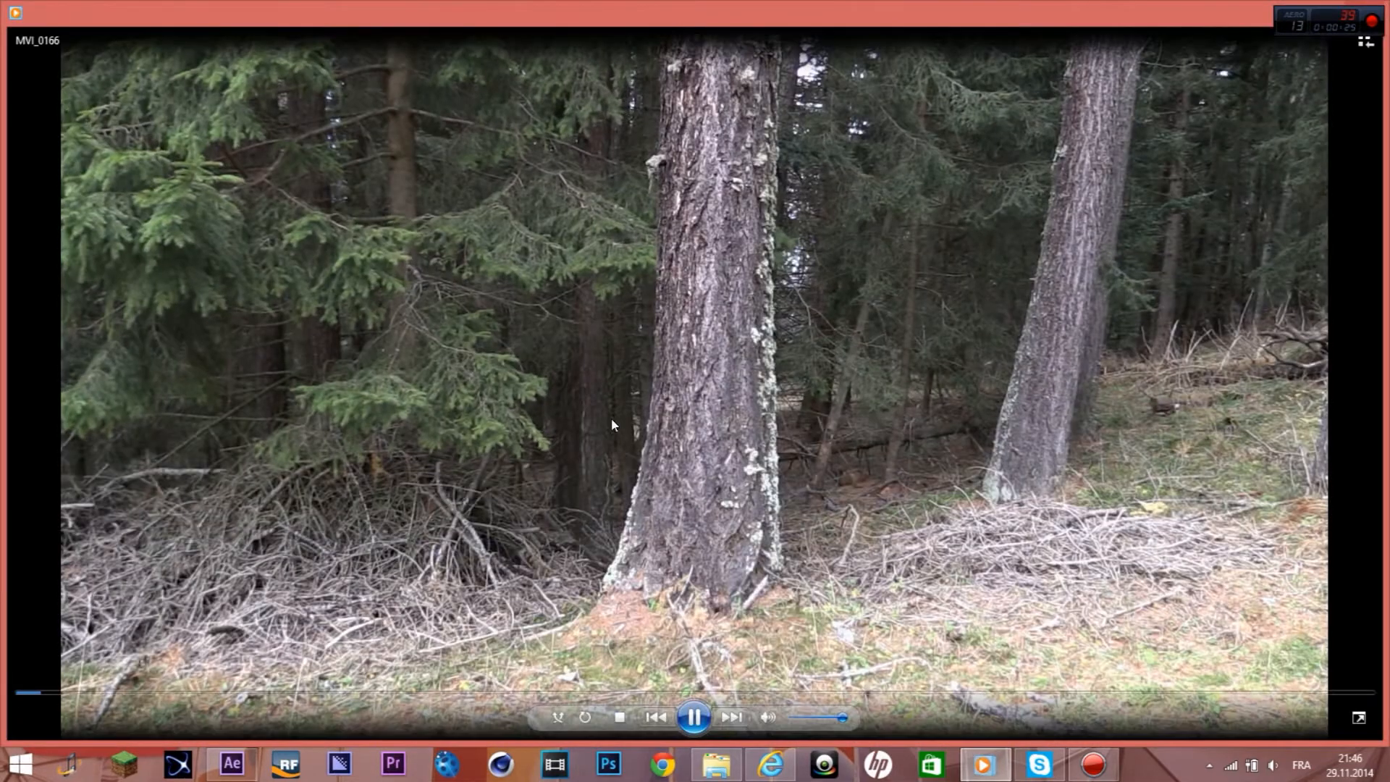
pyautogui.moveTo(840, 717); pyautogui.dragTo(801, 720)
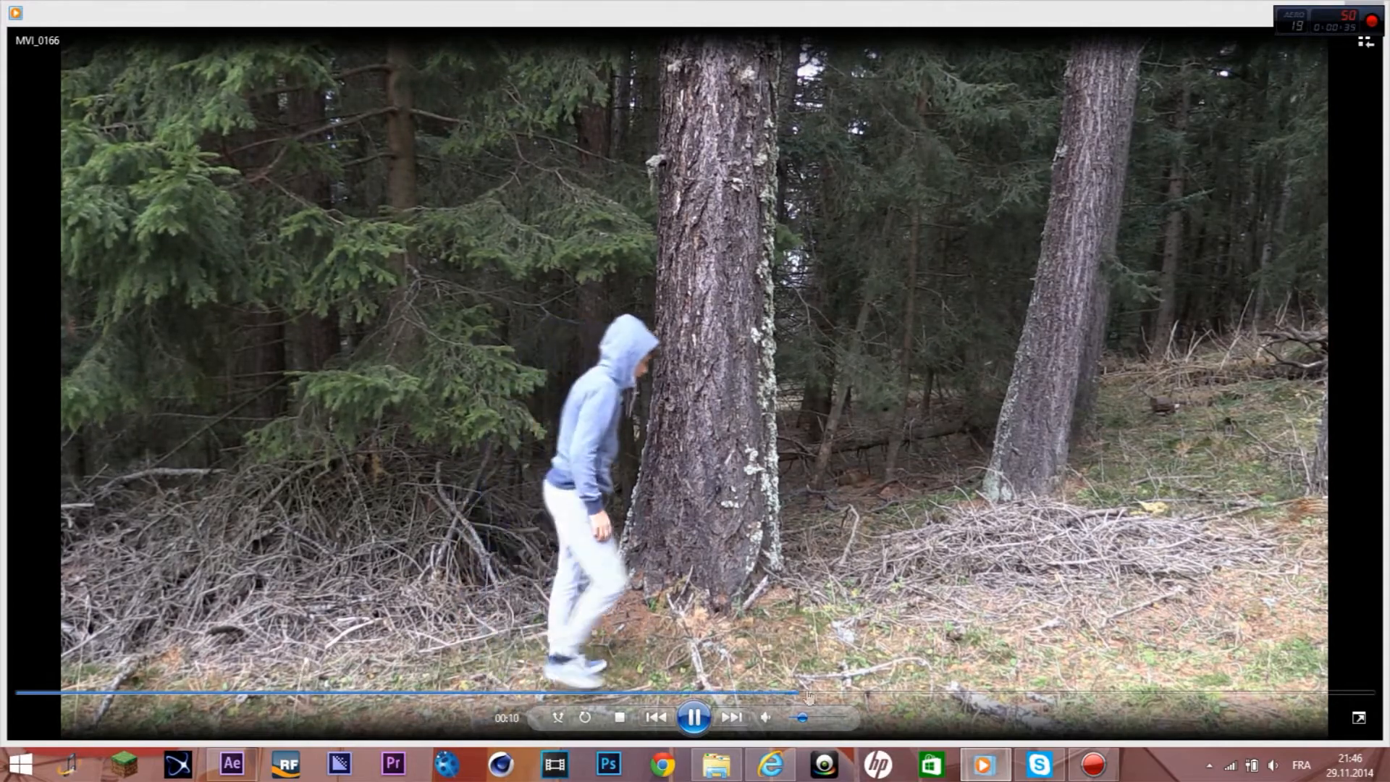
pyautogui.click(1267, 693)
pyautogui.click(1323, 693)
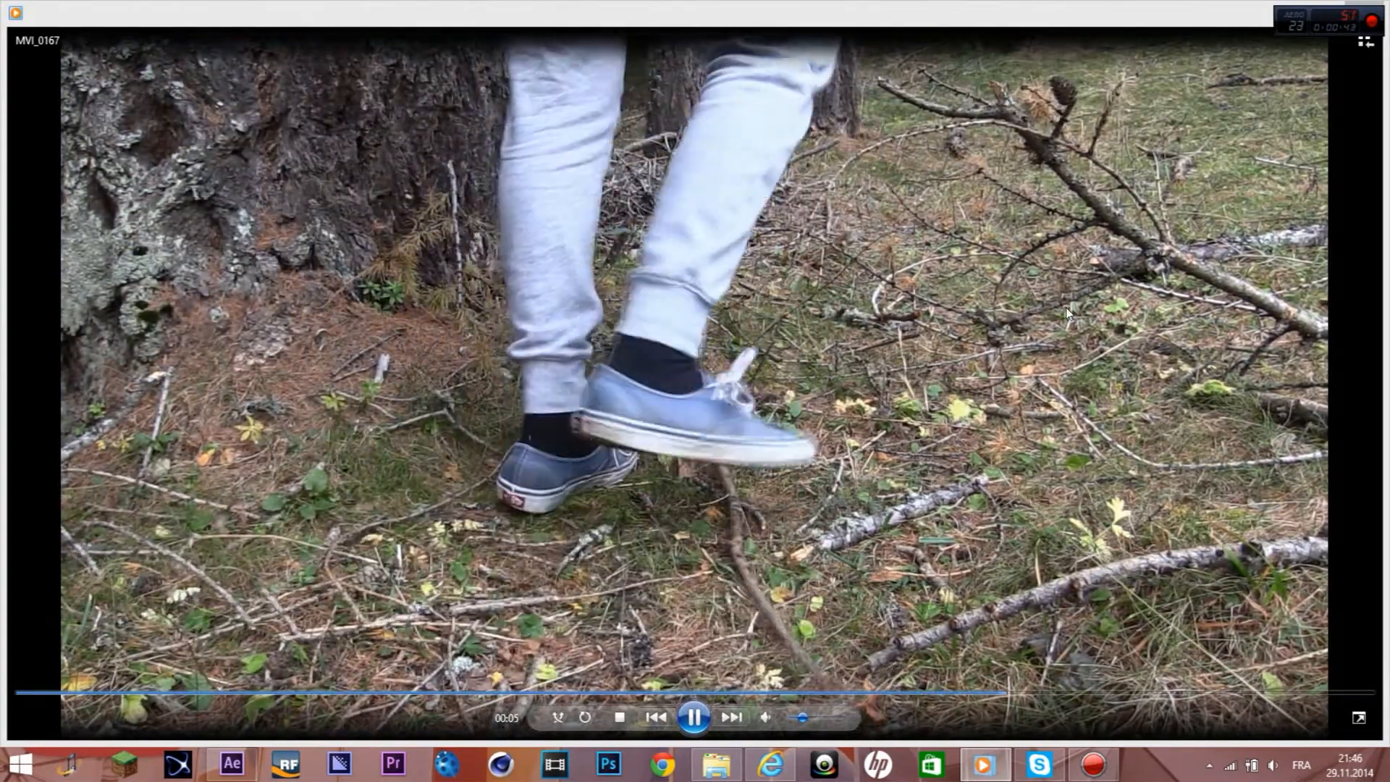
pyautogui.click(1365, 12)
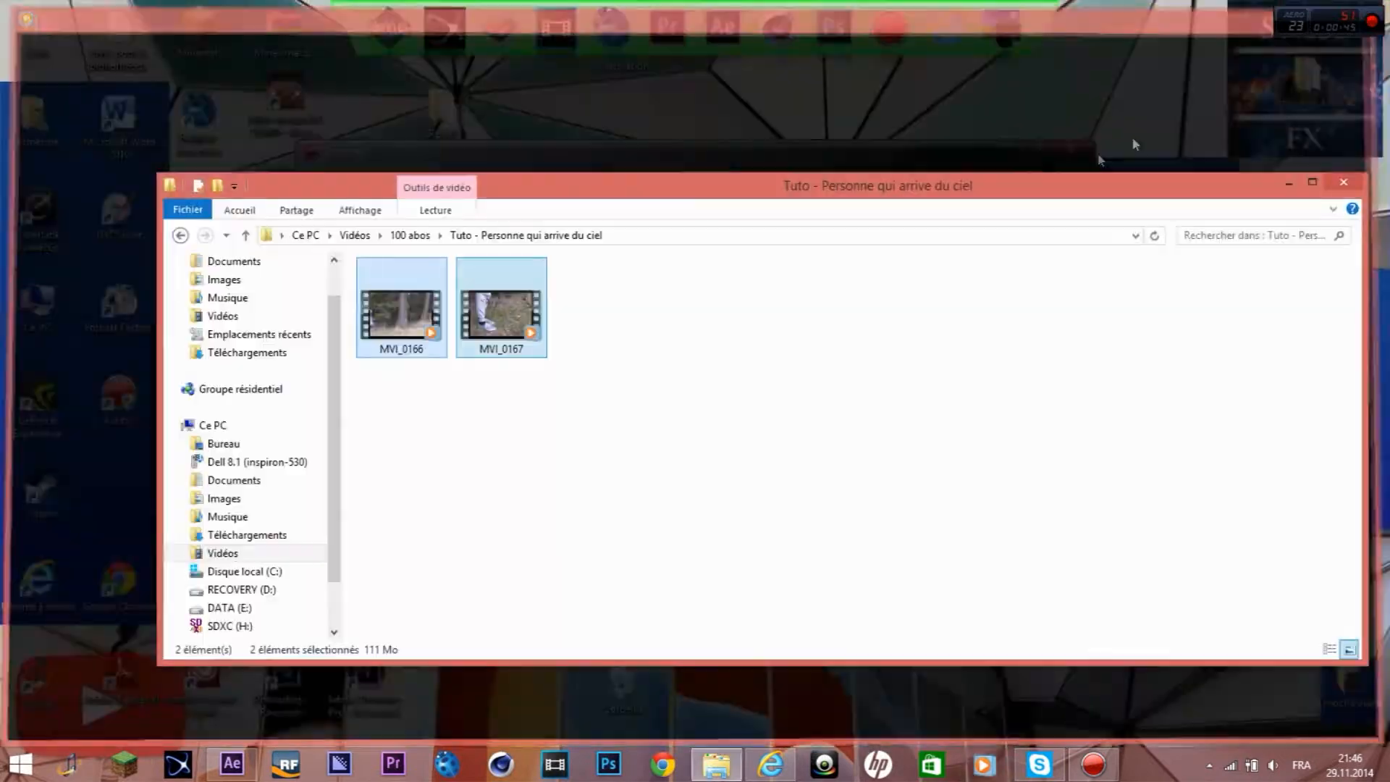
# - Import both clips, MVI_0166 and MVI_0167, from the folder into the After Effects project
pyautogui.click(419, 338)
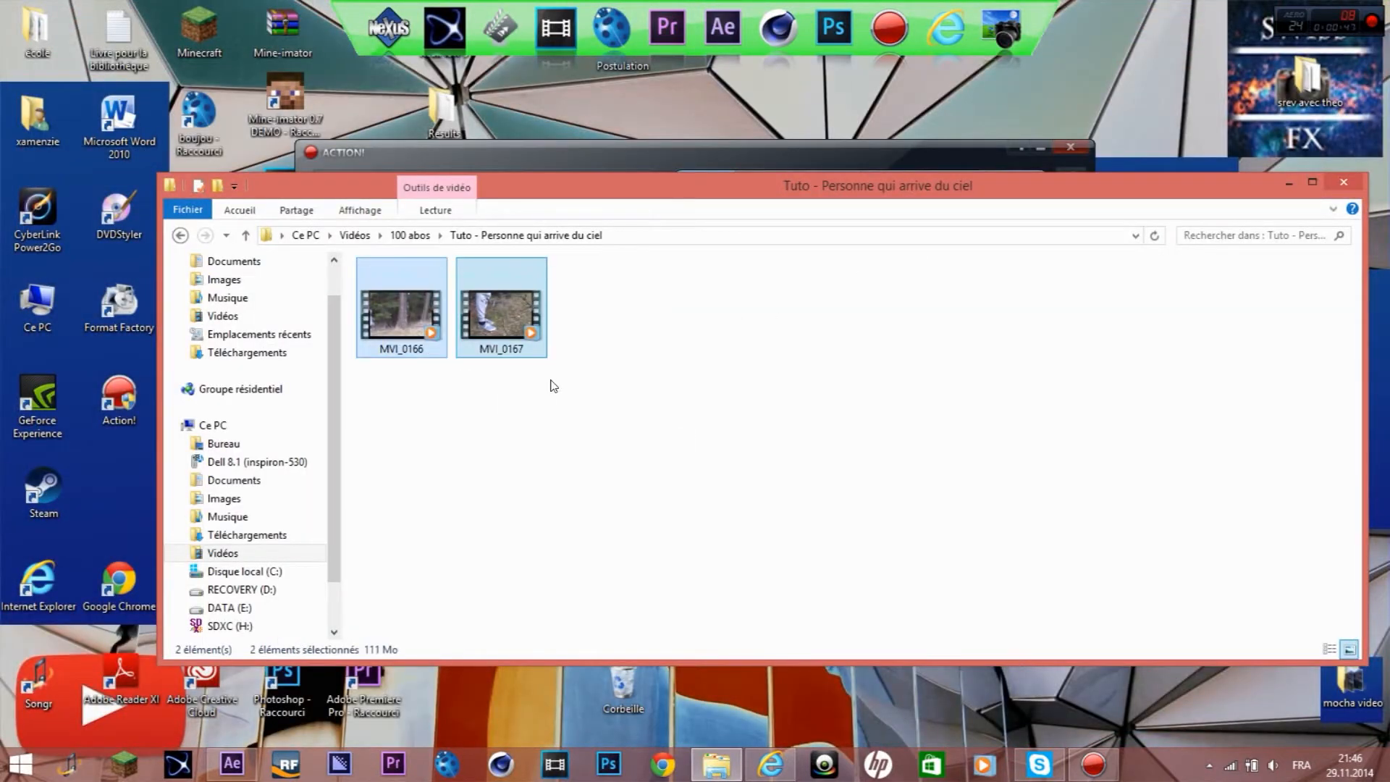
pyautogui.click(369, 322)
pyautogui.moveTo(483, 379); pyautogui.dragTo(170, 398)
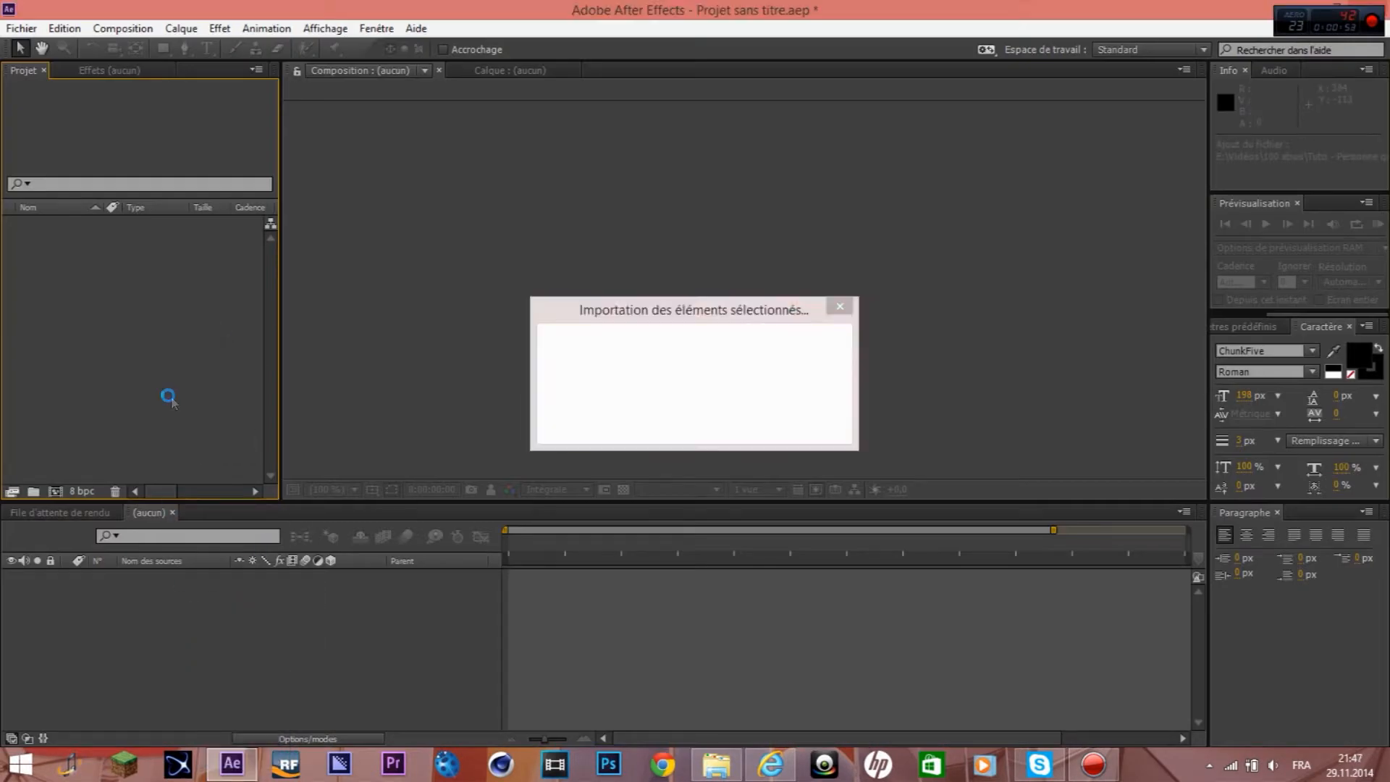
pyautogui.click(142, 386)
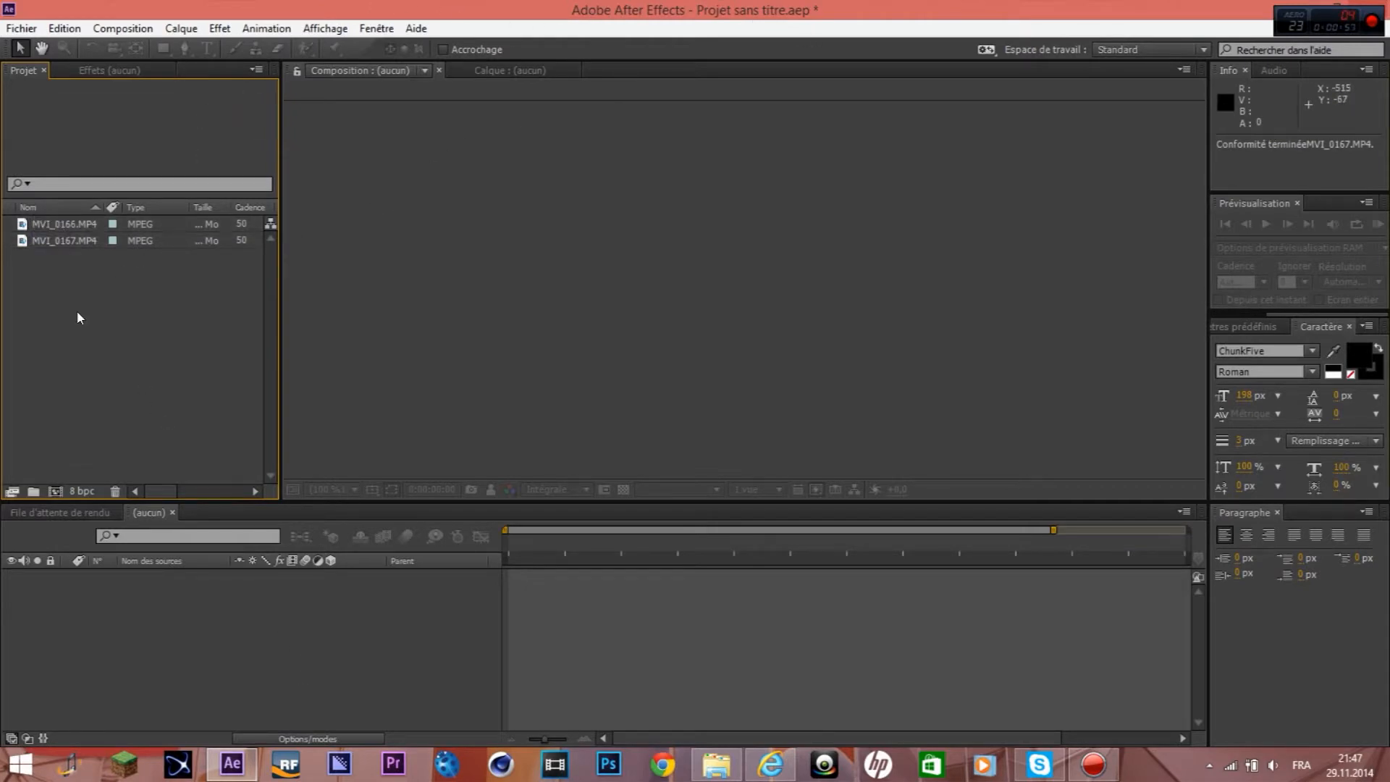
pyautogui.click(733, 772)
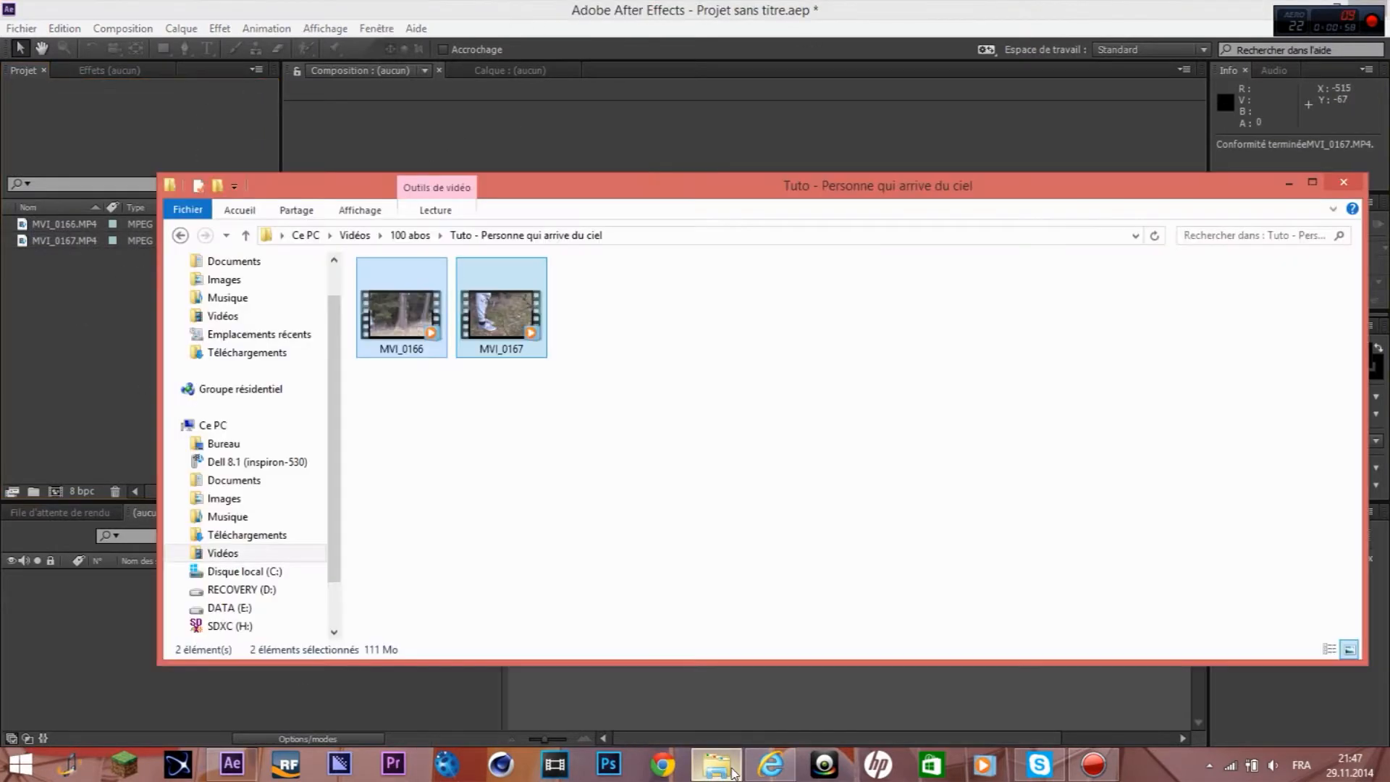
pyautogui.click(733, 772)
pyautogui.moveTo(162, 333); pyautogui.dragTo(63, 215)
pyautogui.moveTo(71, 288); pyautogui.dragTo(102, 312)
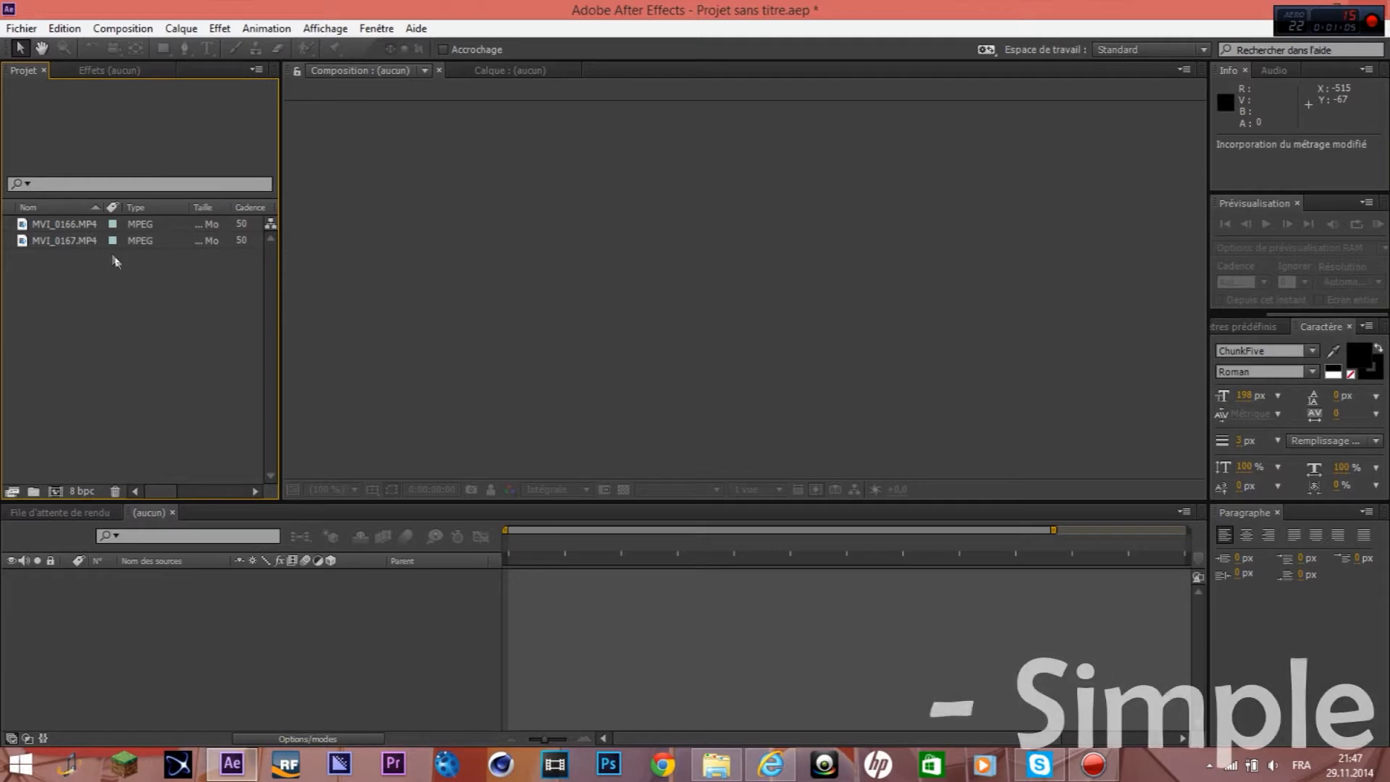
# - Show the effects and presets list and create a new composition from the MVI_0166.MP4 clip
pyautogui.click(1273, 324)
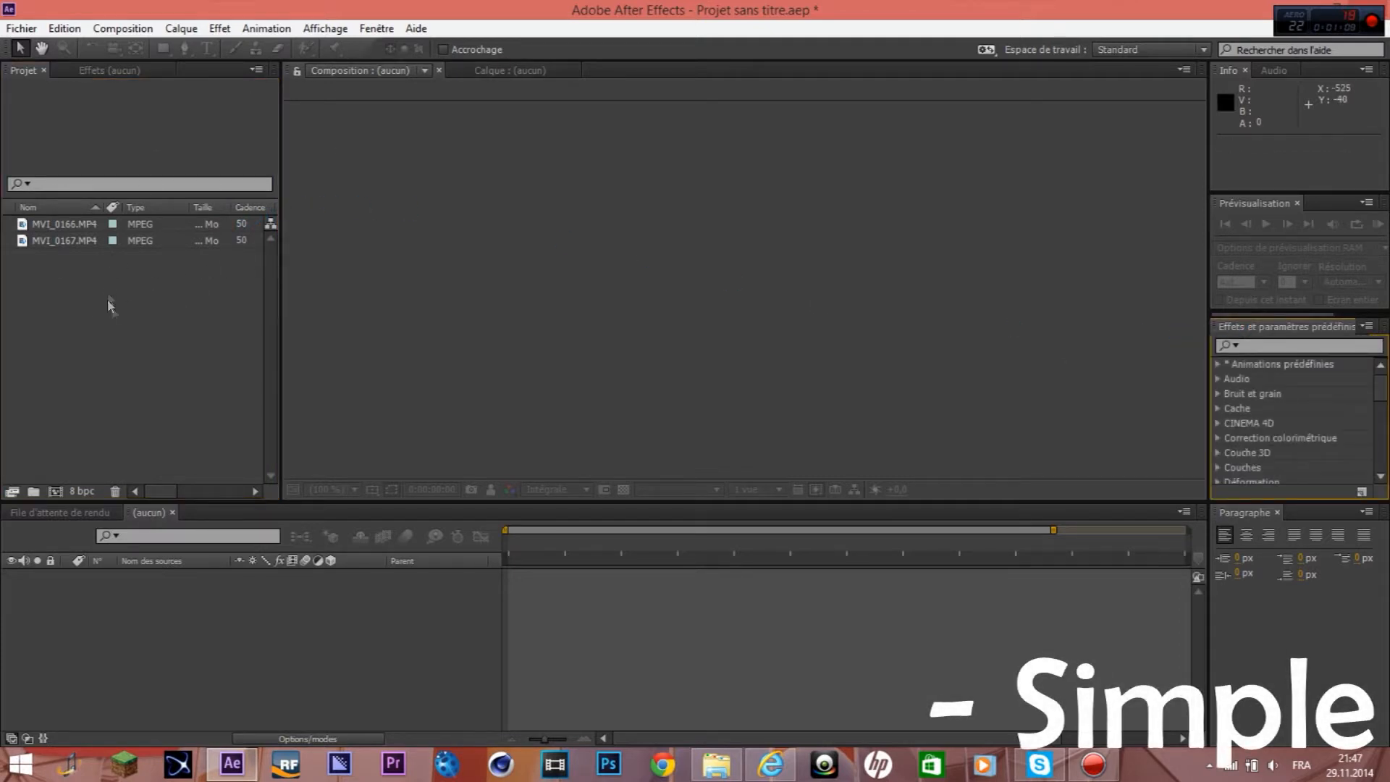
pyautogui.click(81, 227)
pyautogui.moveTo(81, 230); pyautogui.dragTo(85, 273)
pyautogui.moveTo(52, 474); pyautogui.dragTo(55, 490)
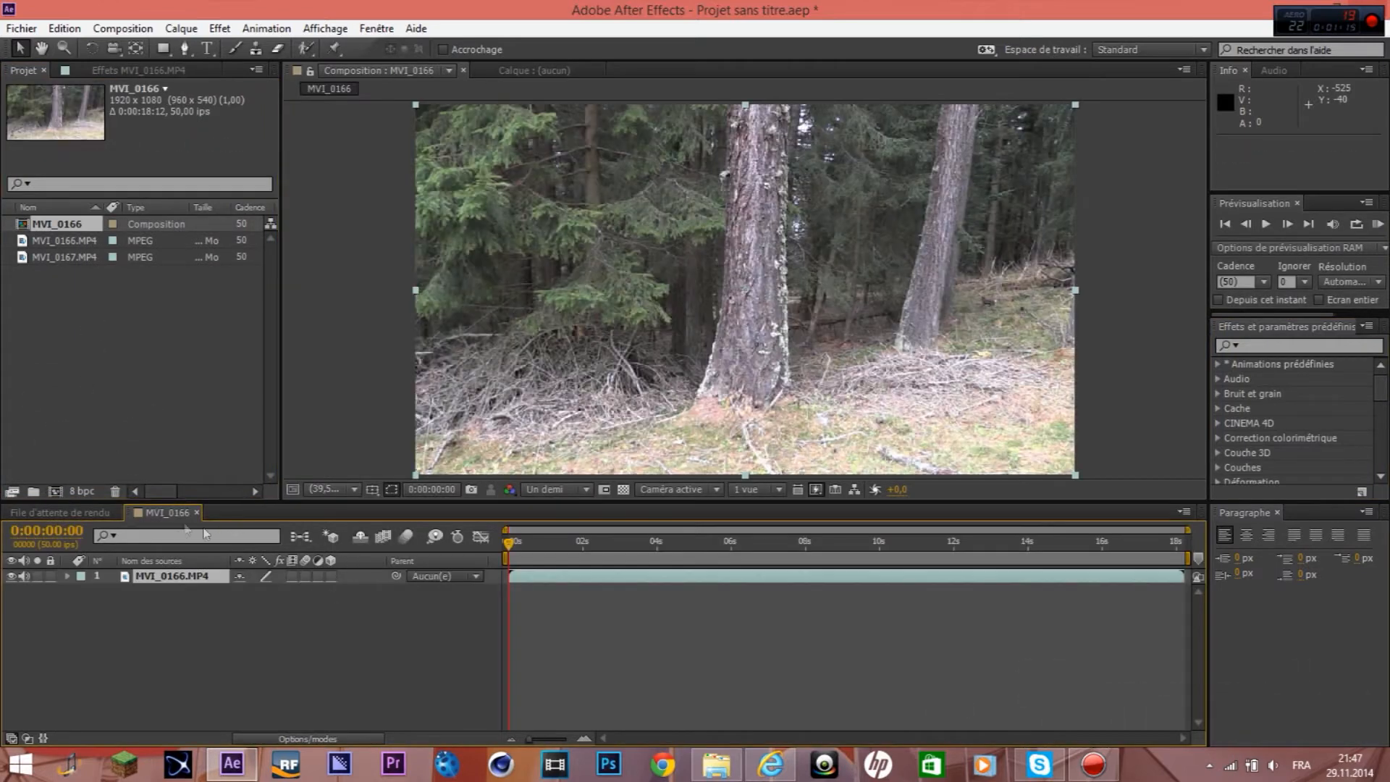
# - Split the MVI_0166.MP4 layer at 0:00:03:03 and rename the earlier part "fond"
pyautogui.moveTo(516, 550); pyautogui.dragTo(624, 562)
pyautogui.hotkey('ctrl', 'shift', 'd')
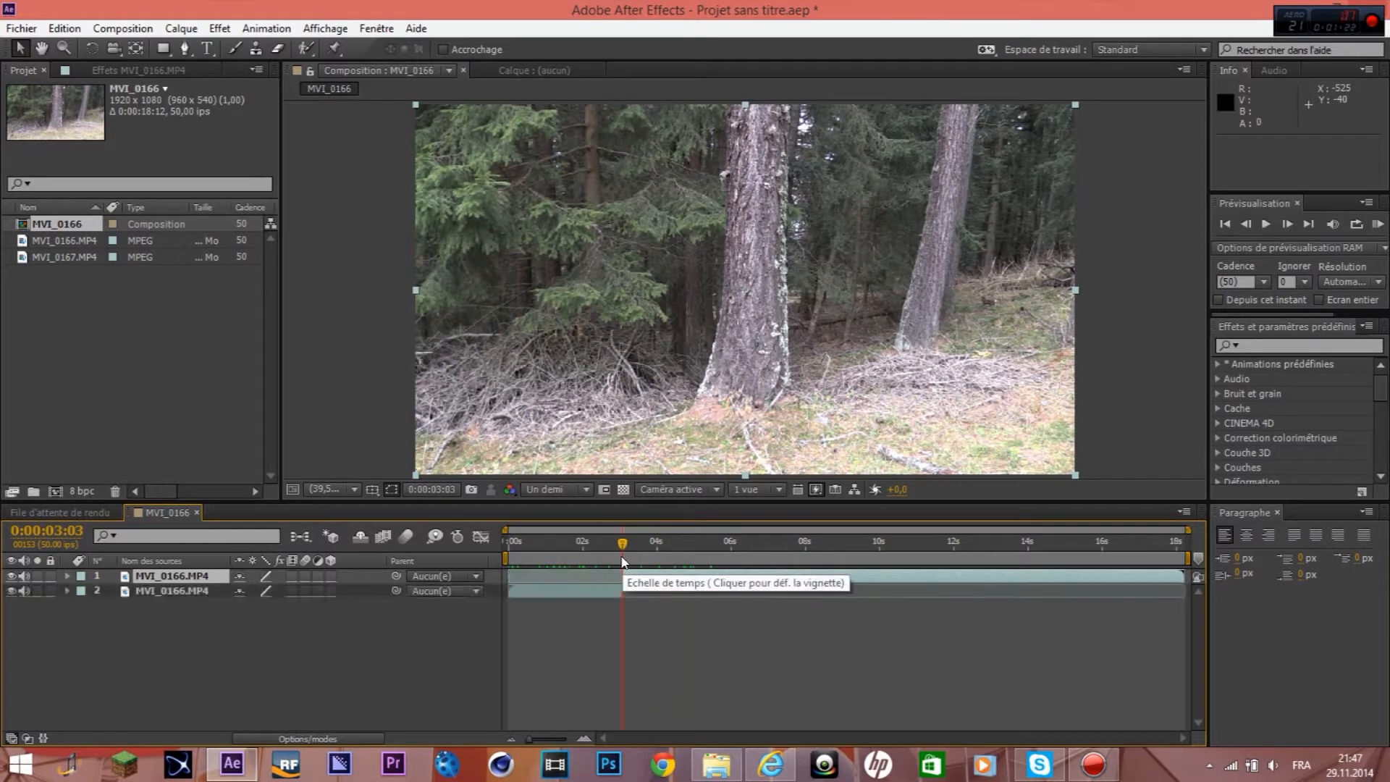
pyautogui.click(526, 543)
pyautogui.click(193, 590)
pyautogui.rightClick(193, 590)
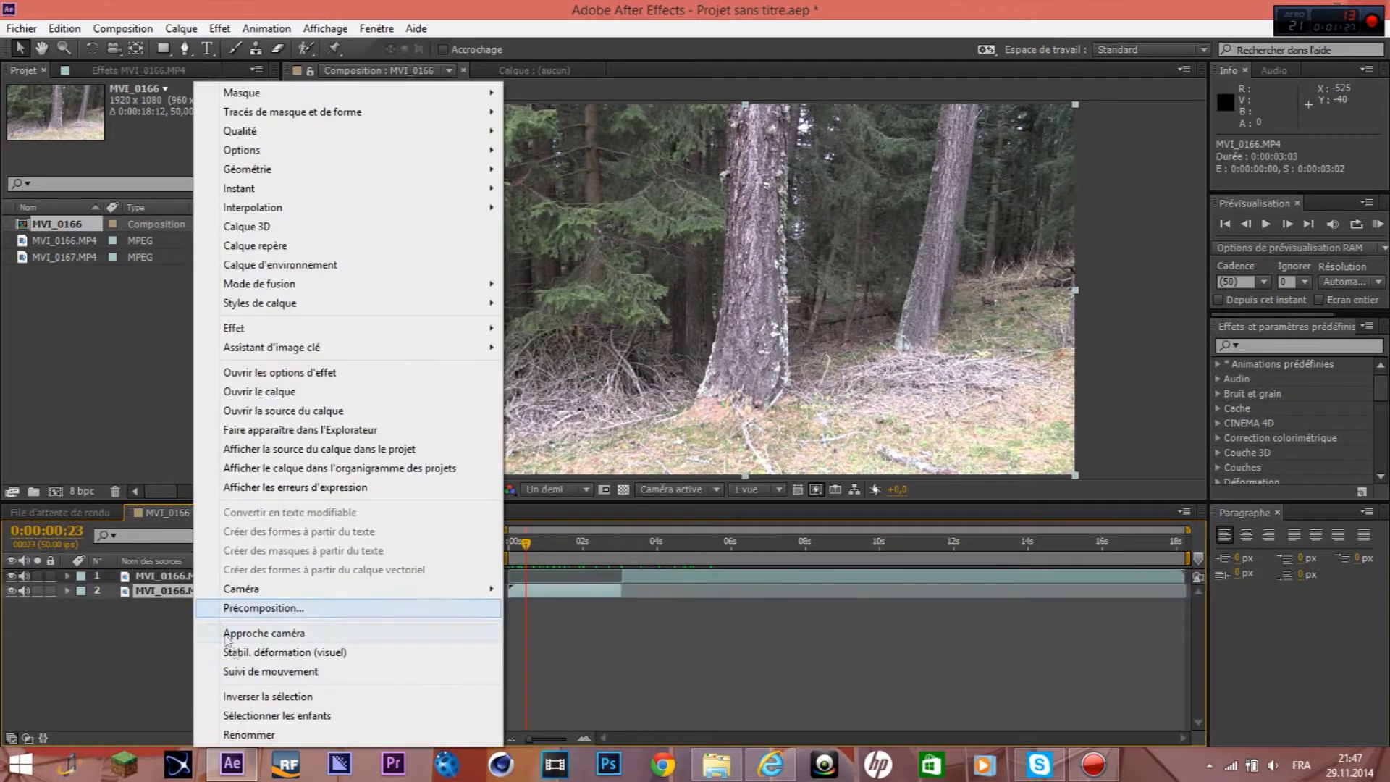
pyautogui.click(274, 735)
pyautogui.write('fond')
pyautogui.press('Return')
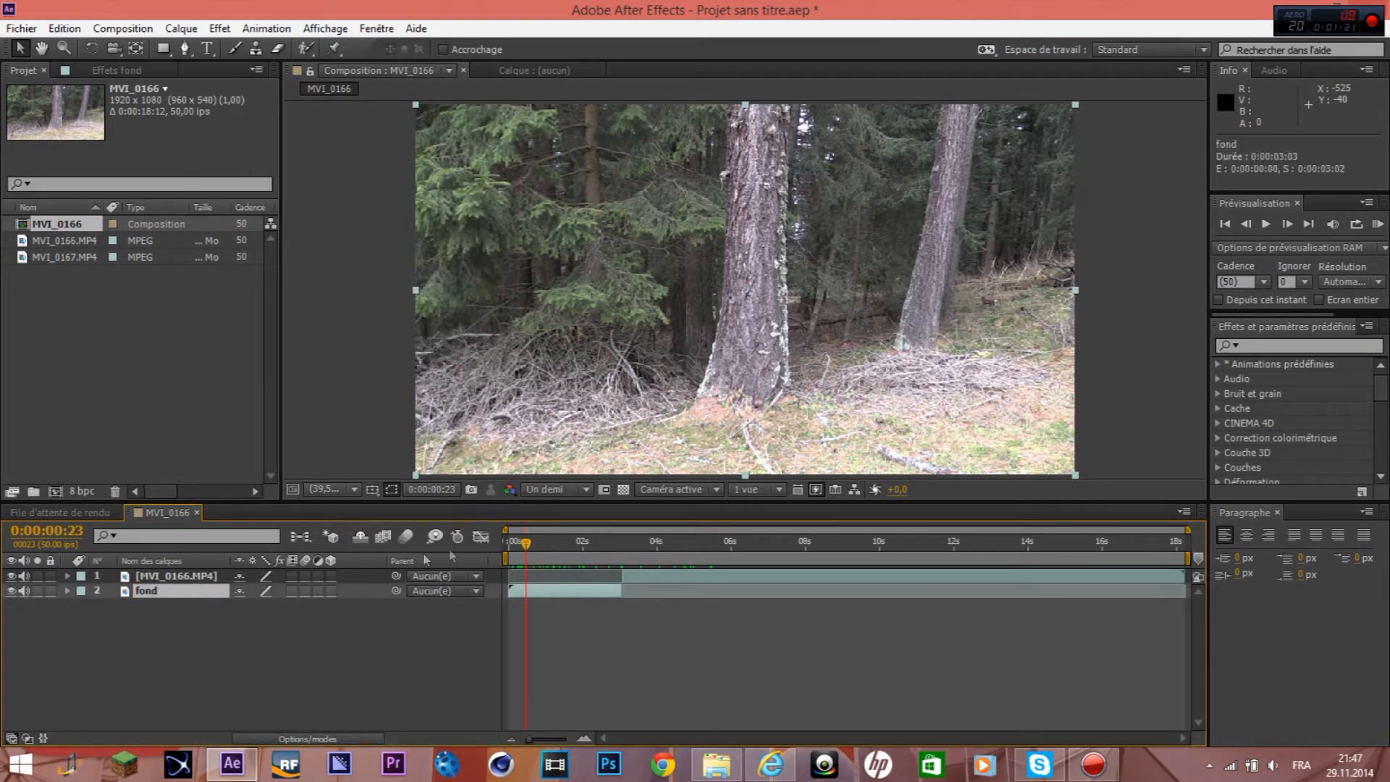
# - Duplicate the remaining MVI_0166.MP4 layer and freeze the upper copy on the frame at 0:00:07:30
pyautogui.moveTo(603, 551); pyautogui.dragTo(795, 558)
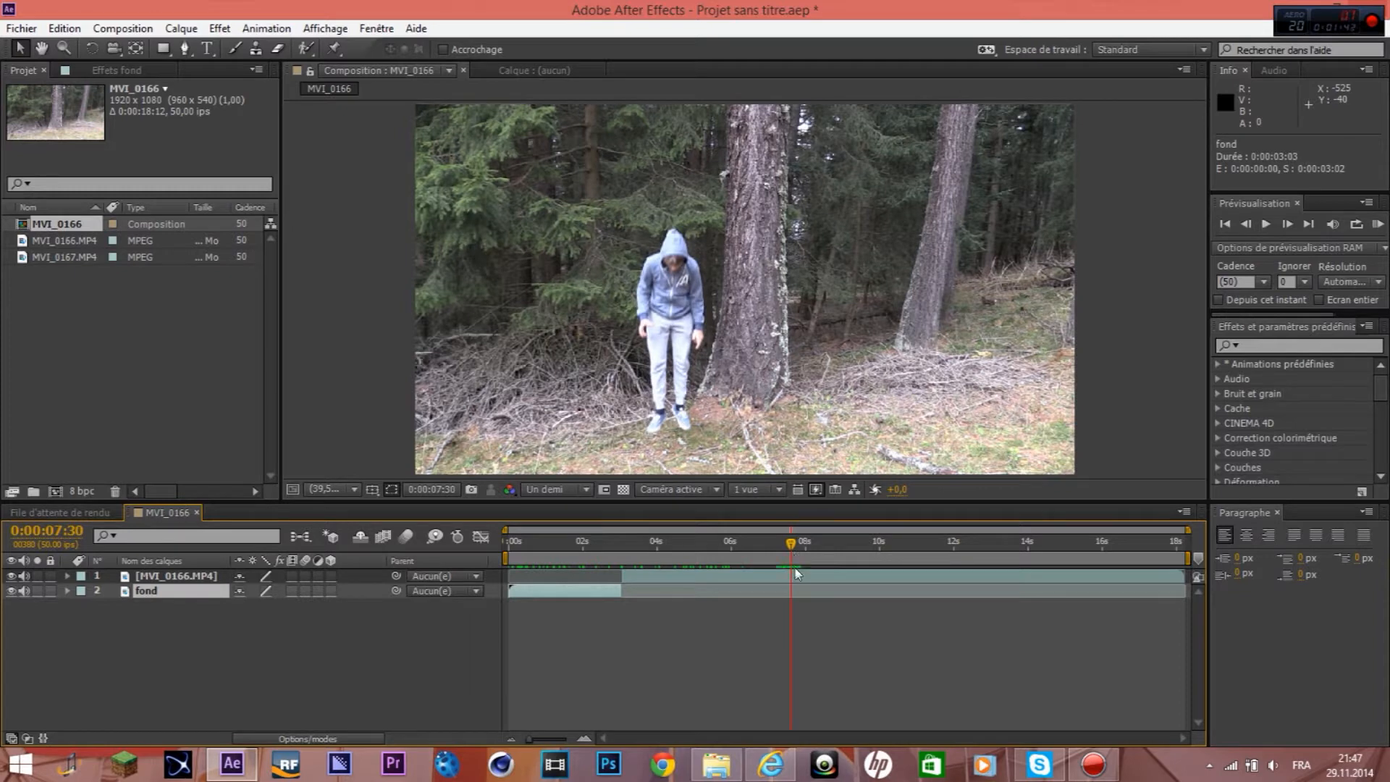
pyautogui.click(797, 576)
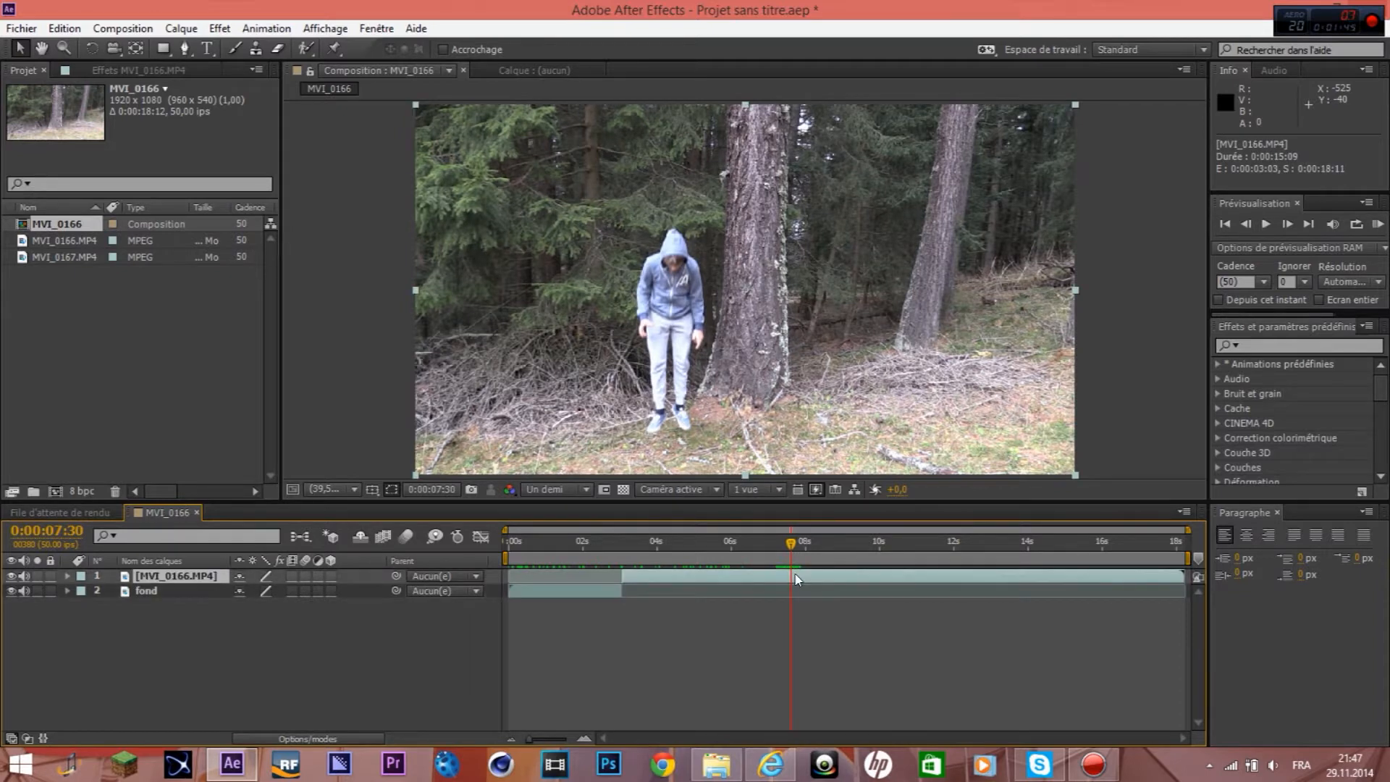
pyautogui.hotkey('ctrl', 'd')
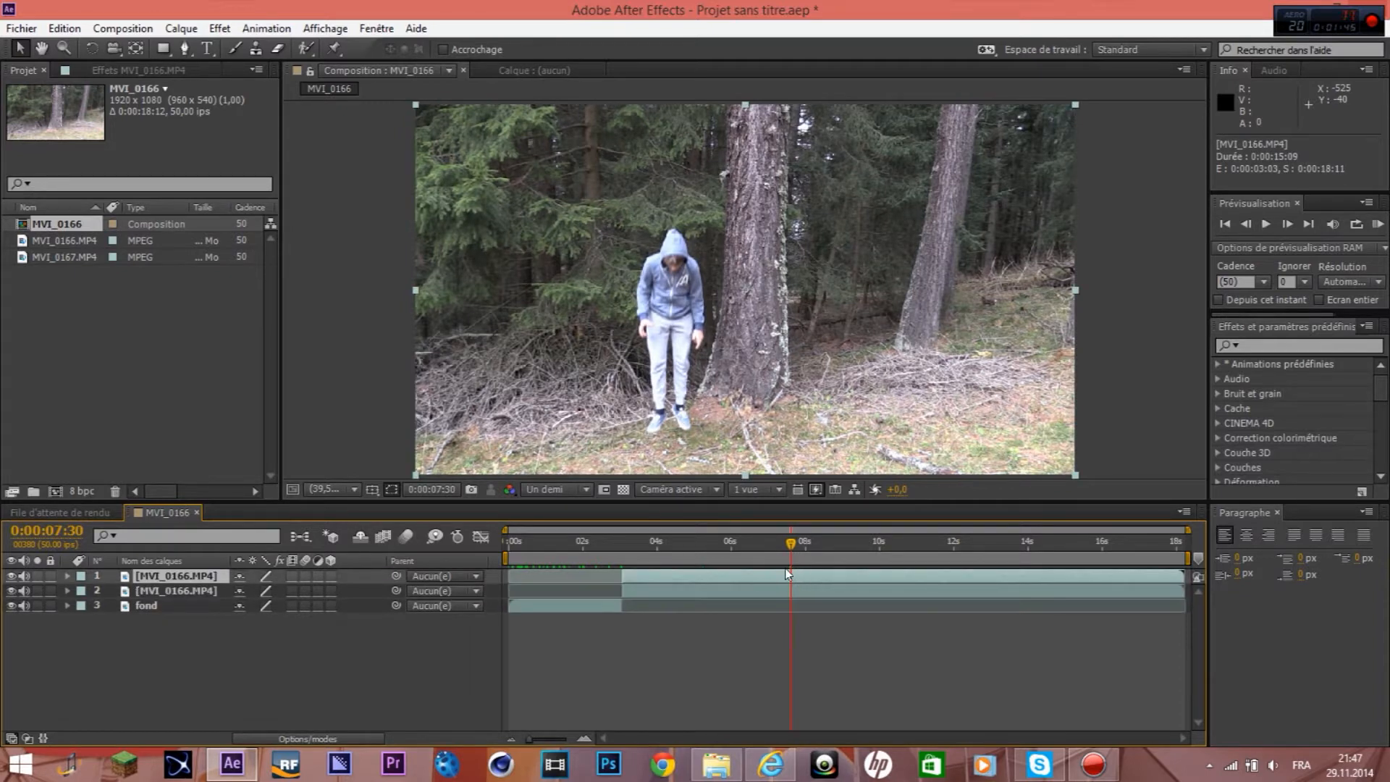
pyautogui.rightClick(792, 577)
pyautogui.moveTo(859, 192)
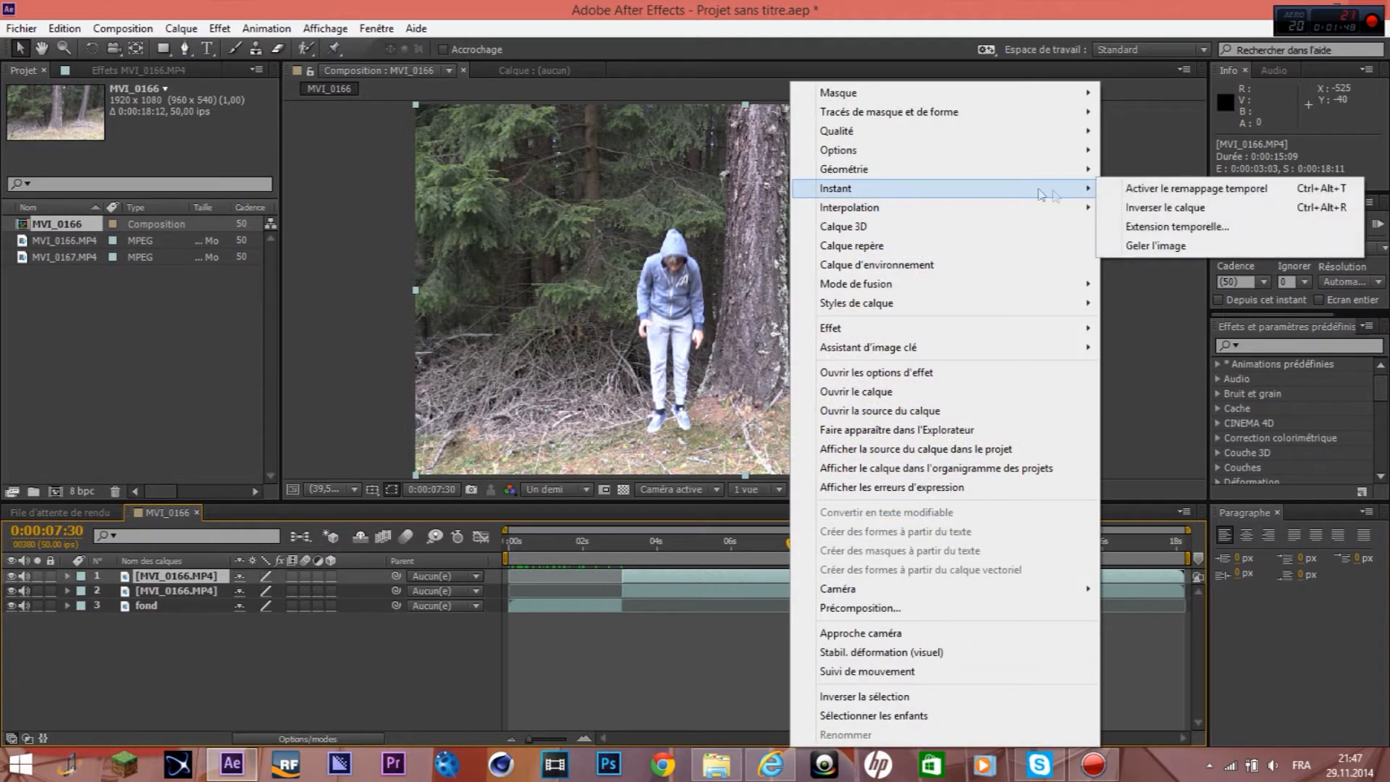
pyautogui.click(1156, 246)
# - Rename the frozen layer "personne qui vient du ciel"
pyautogui.rightClick(158, 579)
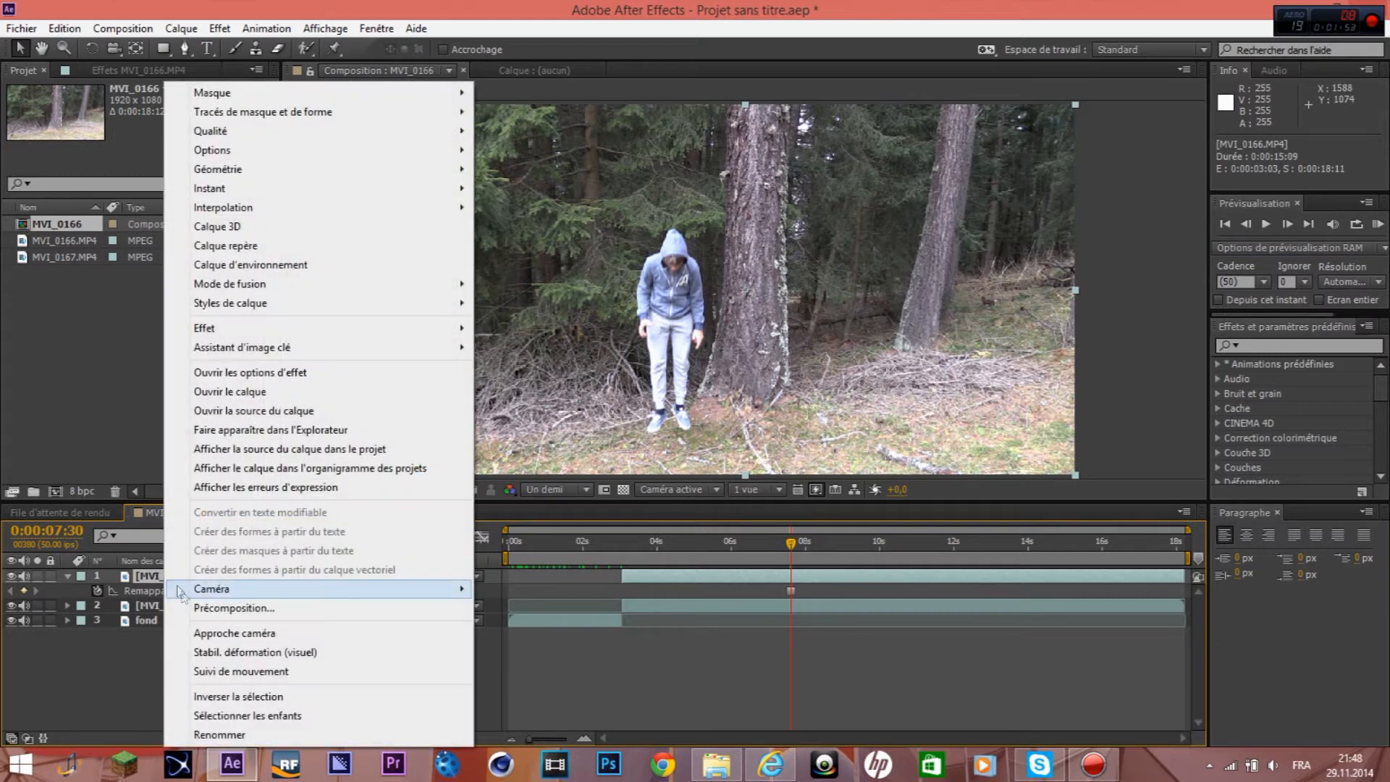
pyautogui.click(217, 735)
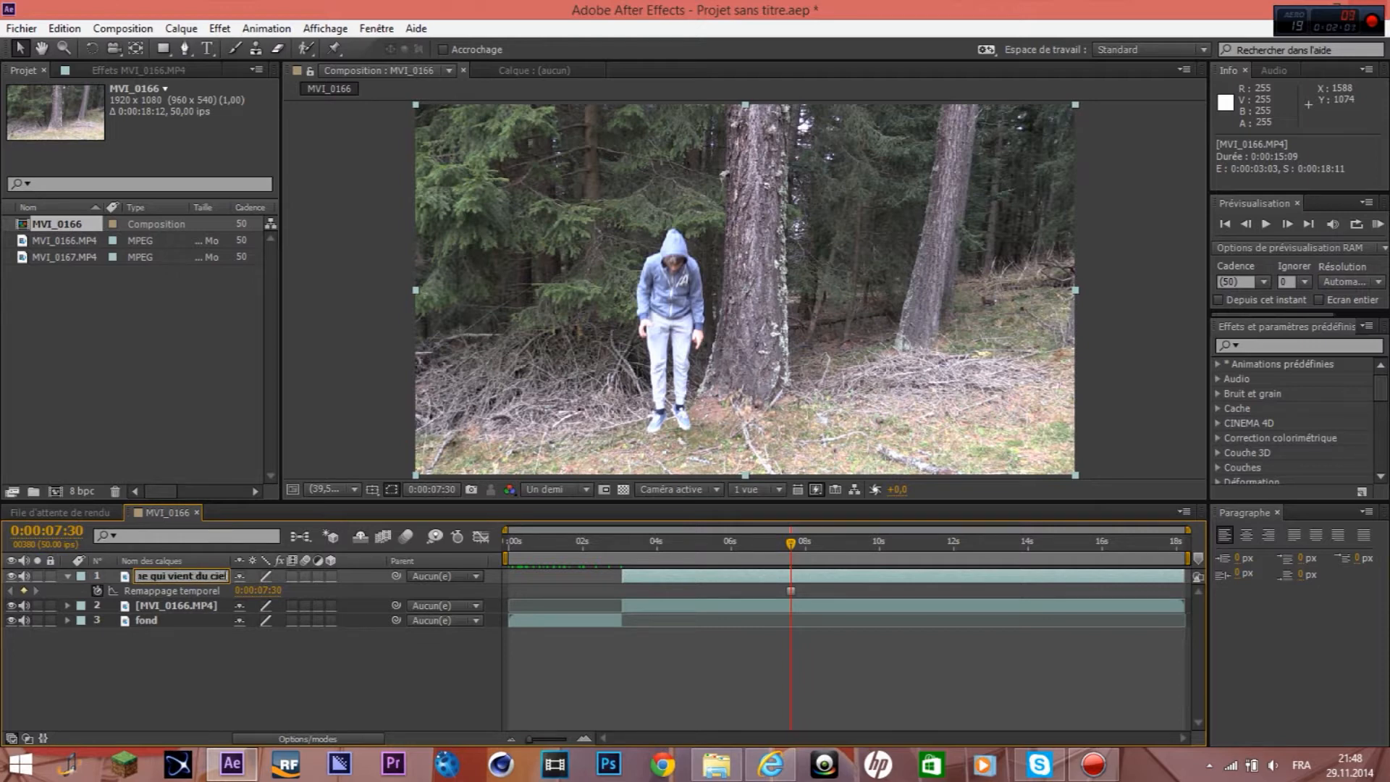
pyautogui.press('Return')
# - Rename the unfrozen MVI_0166.MP4 copy "video normale"
pyautogui.rightClick(191, 595)
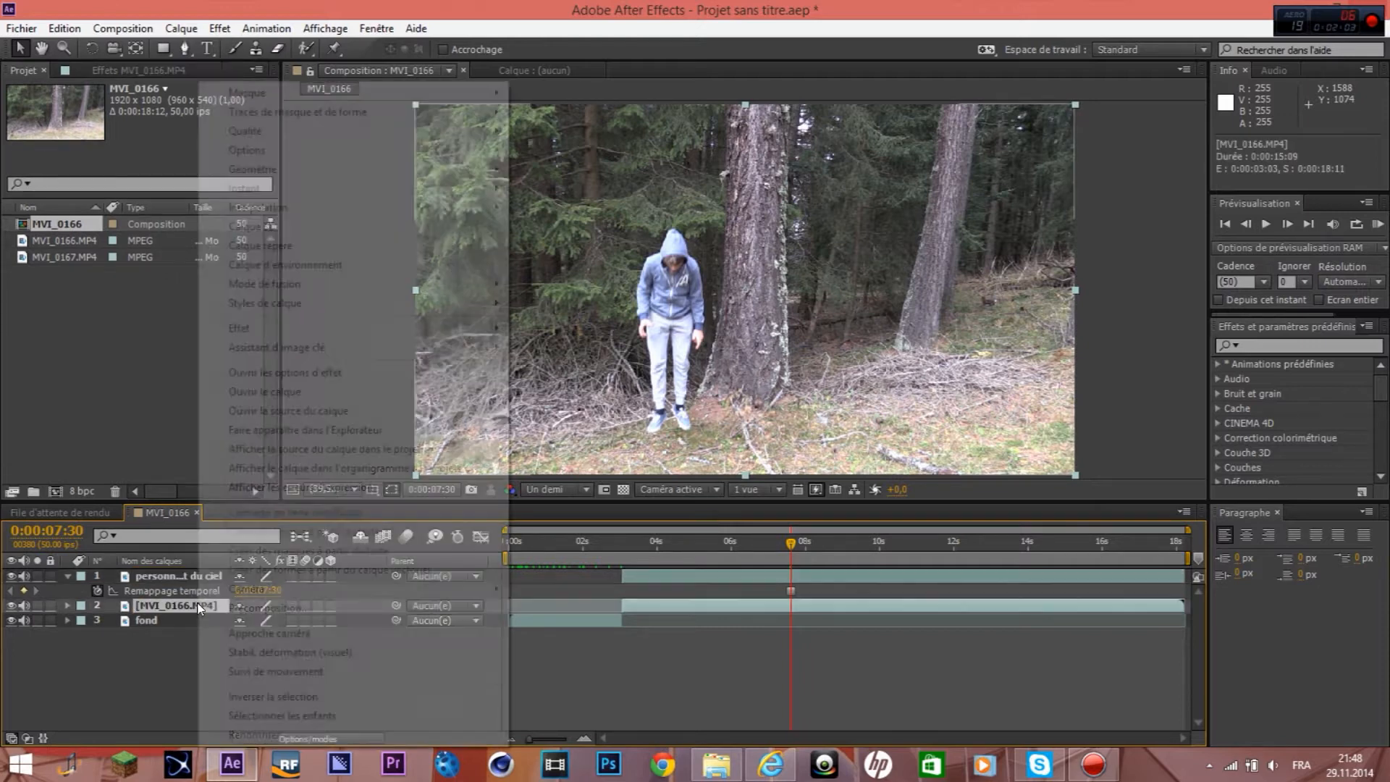
pyautogui.click(268, 737)
pyautogui.write('video')
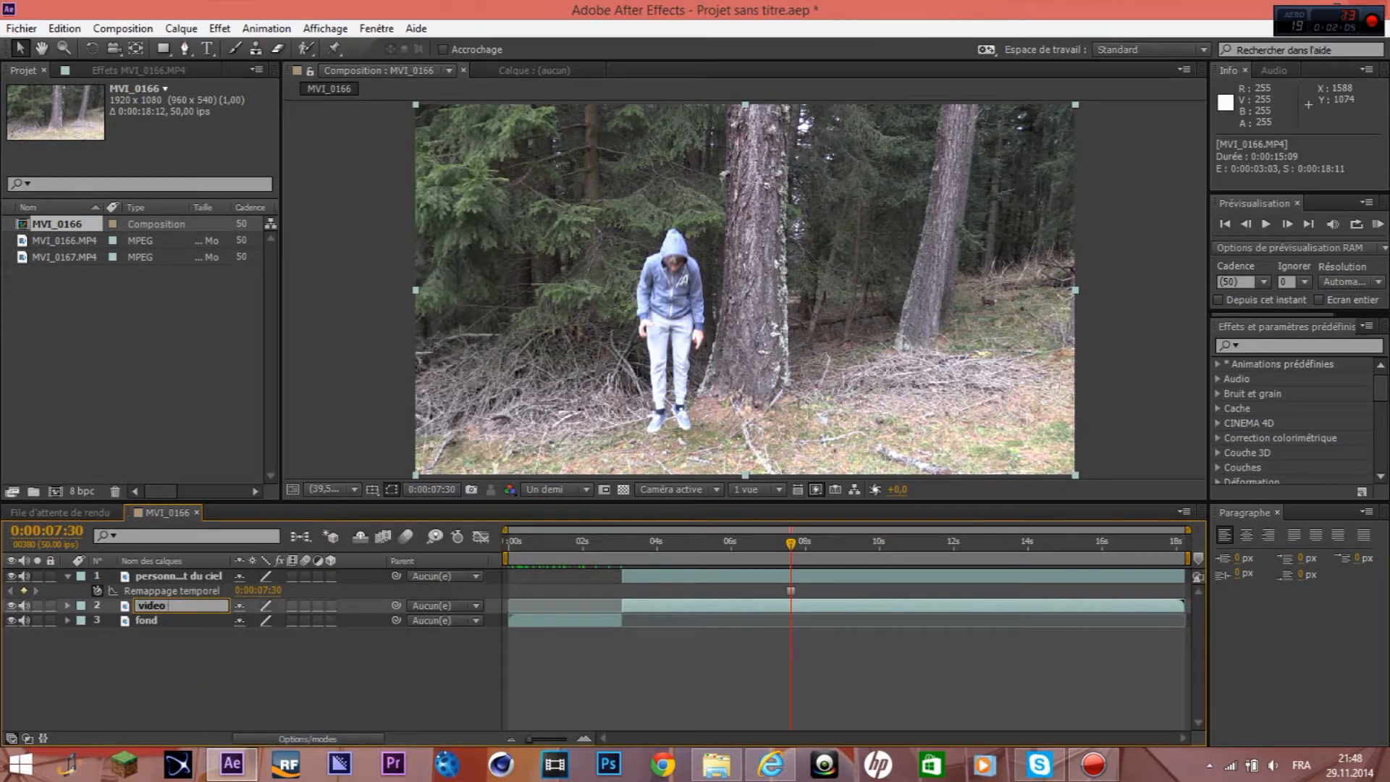
pyautogui.press('Return')
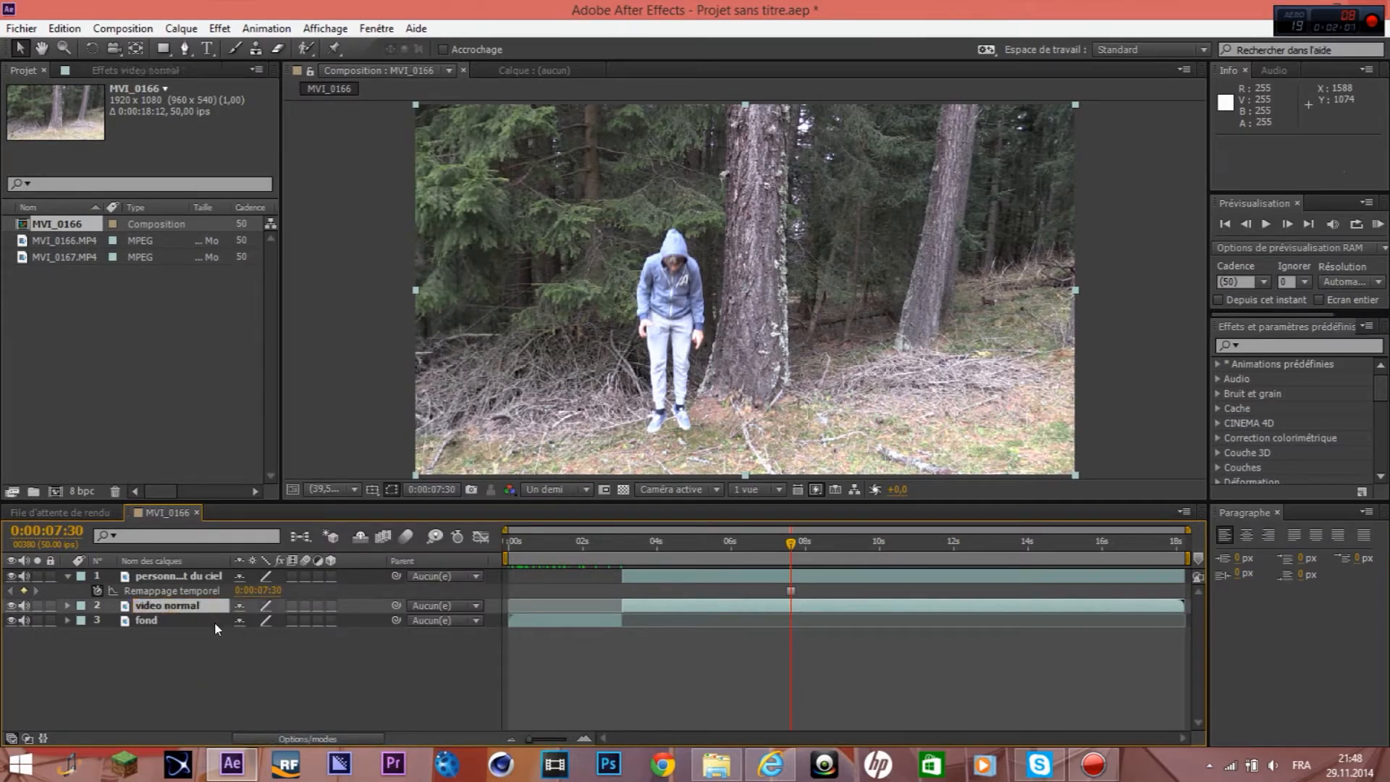
pyautogui.rightClick(206, 606)
pyautogui.click(261, 737)
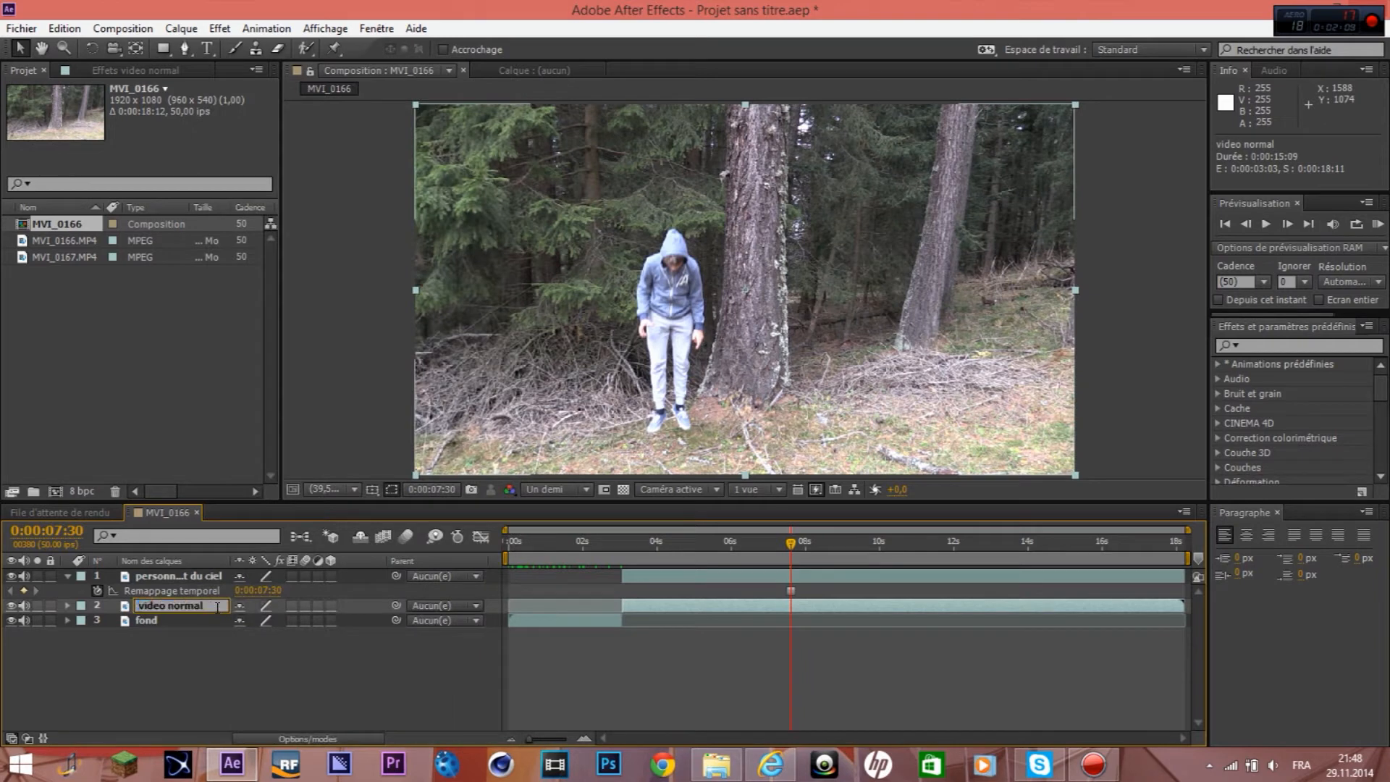
pyautogui.write('e')
pyautogui.press('Return')
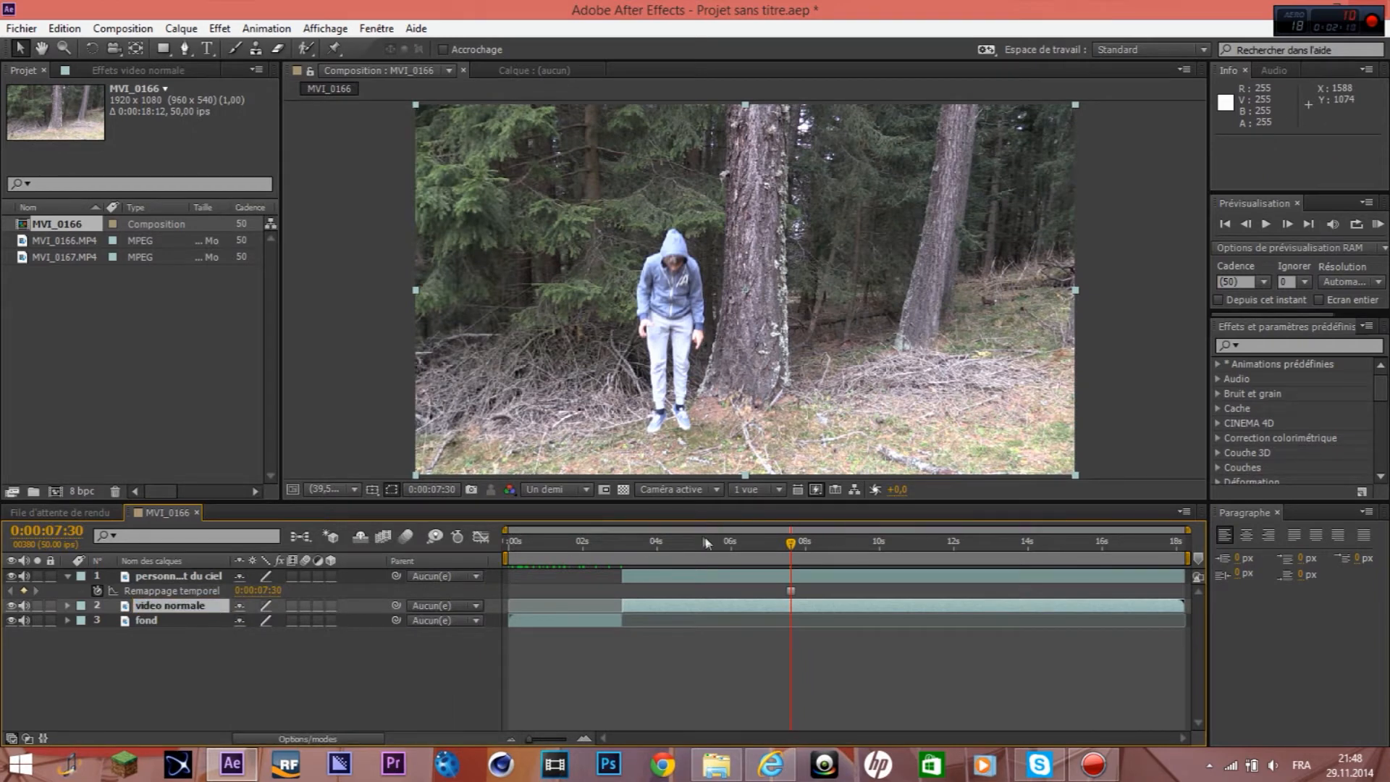
# - Shift the "video normale" layer to start at 0:00:11:28 and set the composition's duration to 0:00:28:12
pyautogui.moveTo(567, 562); pyautogui.dragTo(681, 574)
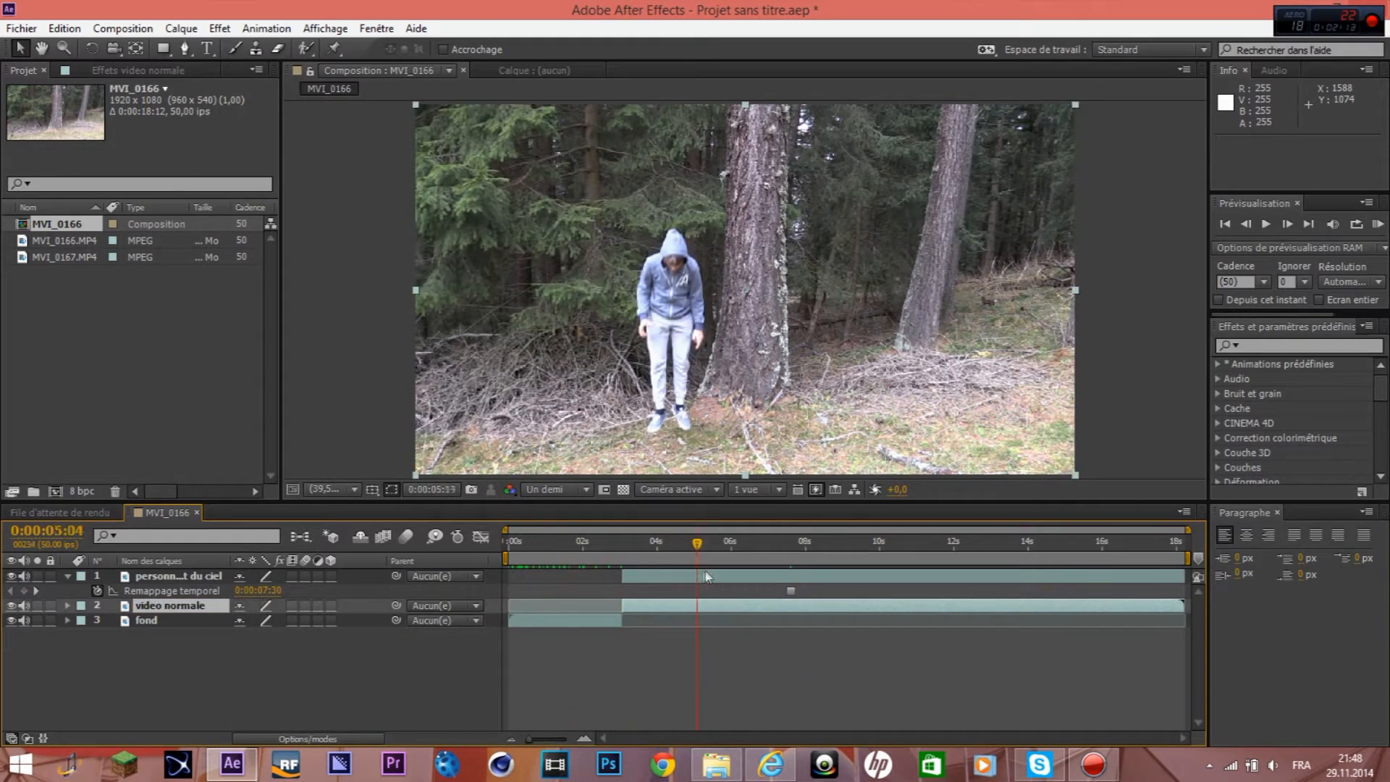
pyautogui.moveTo(753, 608); pyautogui.dragTo(1077, 614)
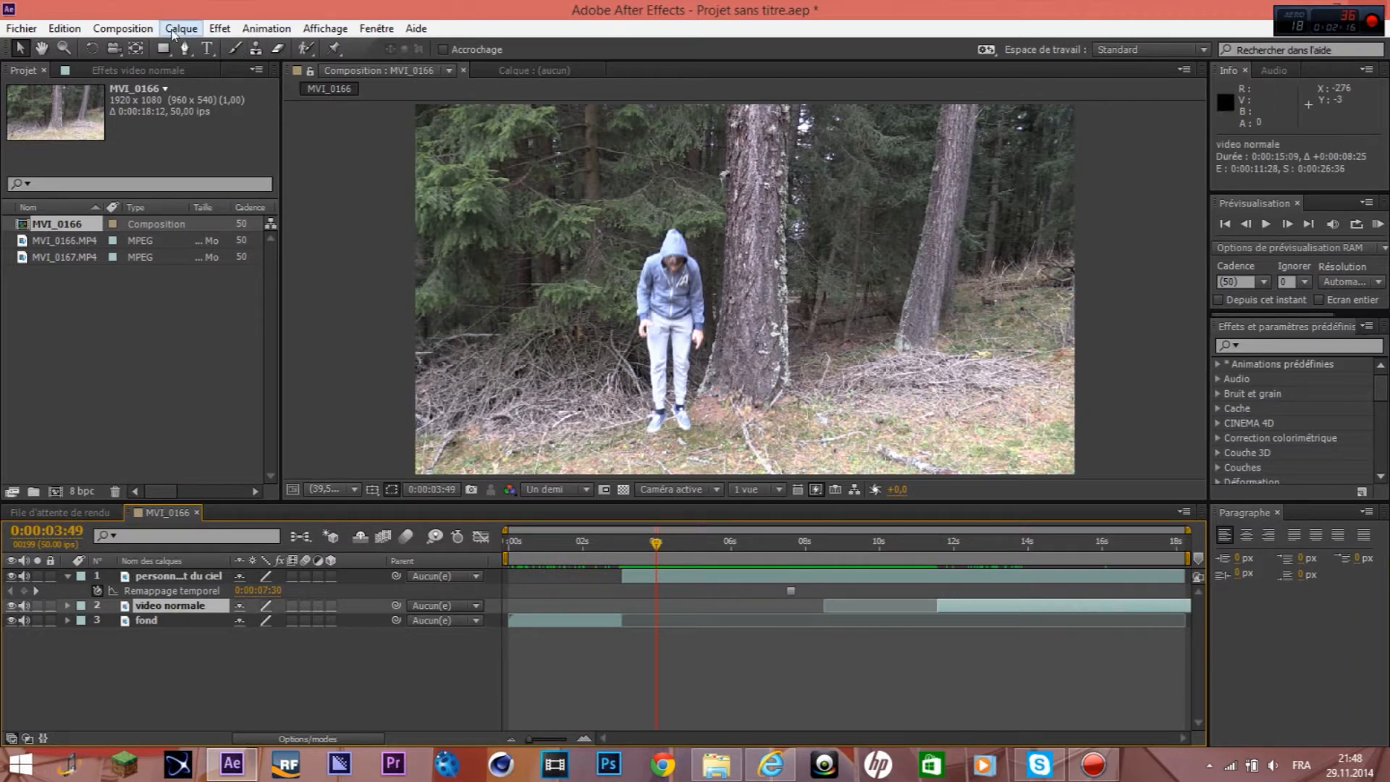
pyautogui.click(122, 28)
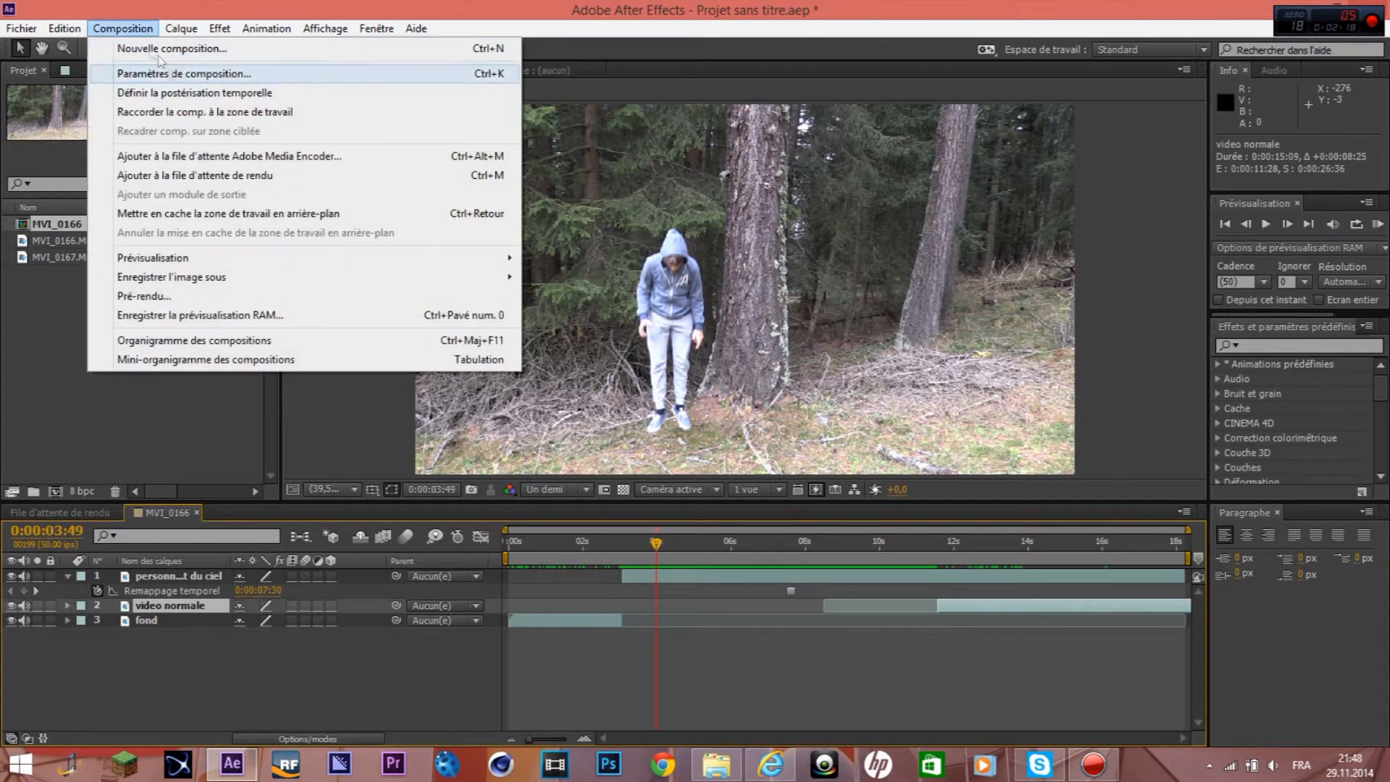
pyautogui.click(161, 74)
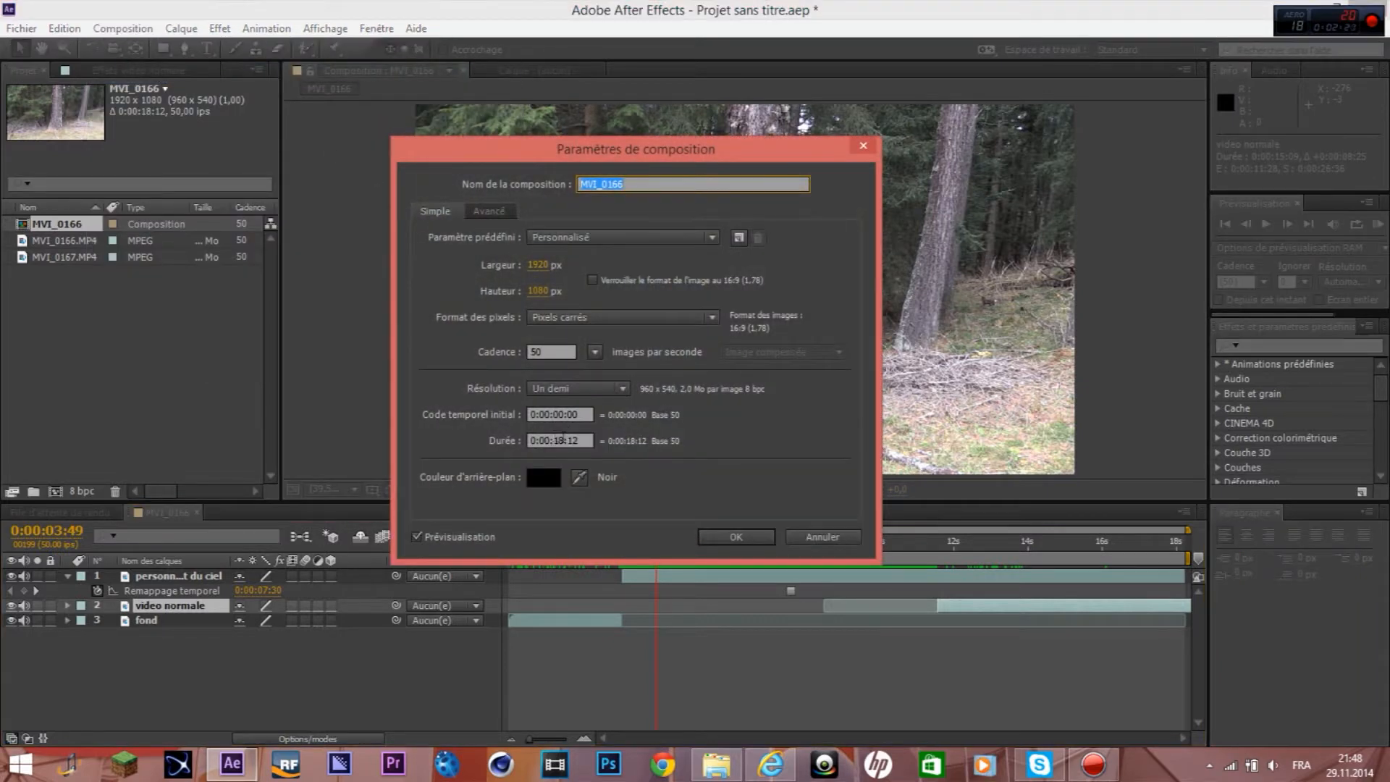
pyautogui.click(548, 440)
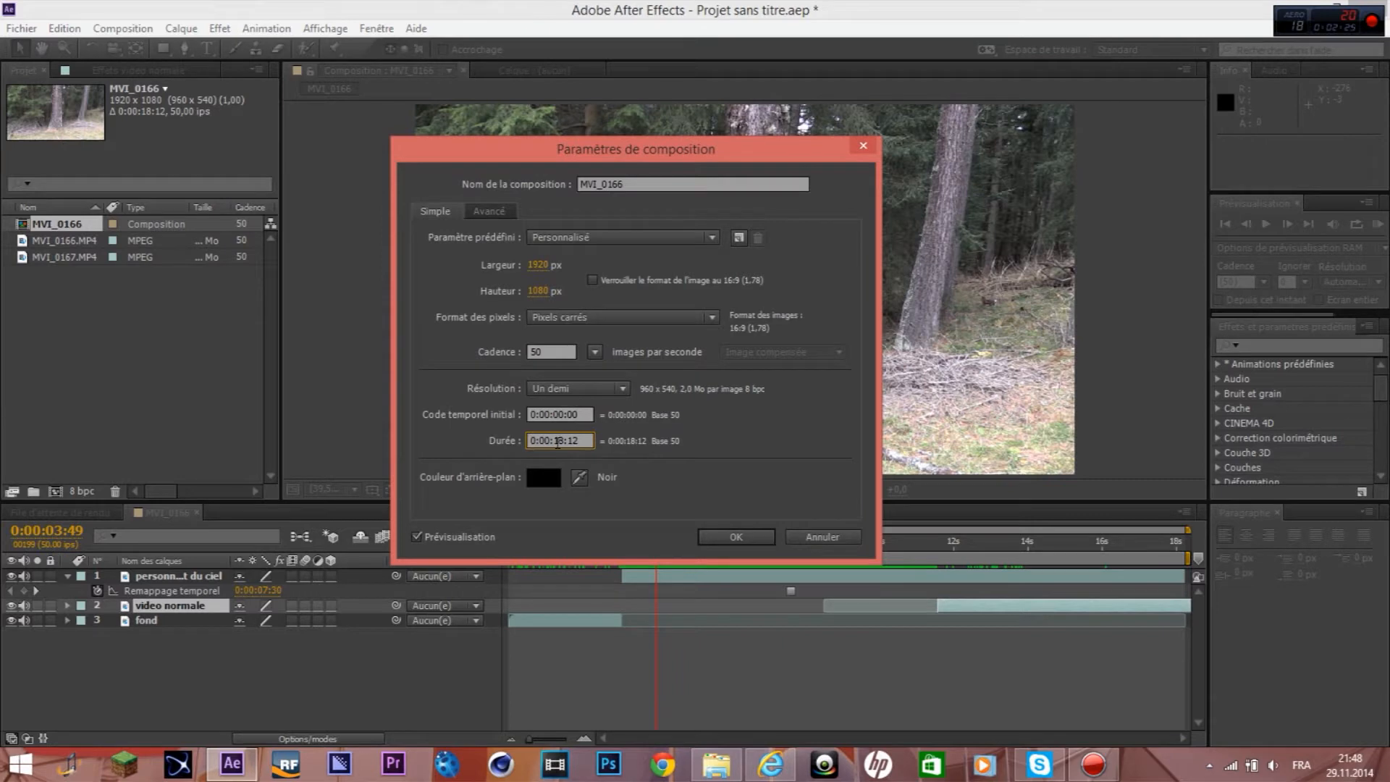
pyautogui.press('Return')
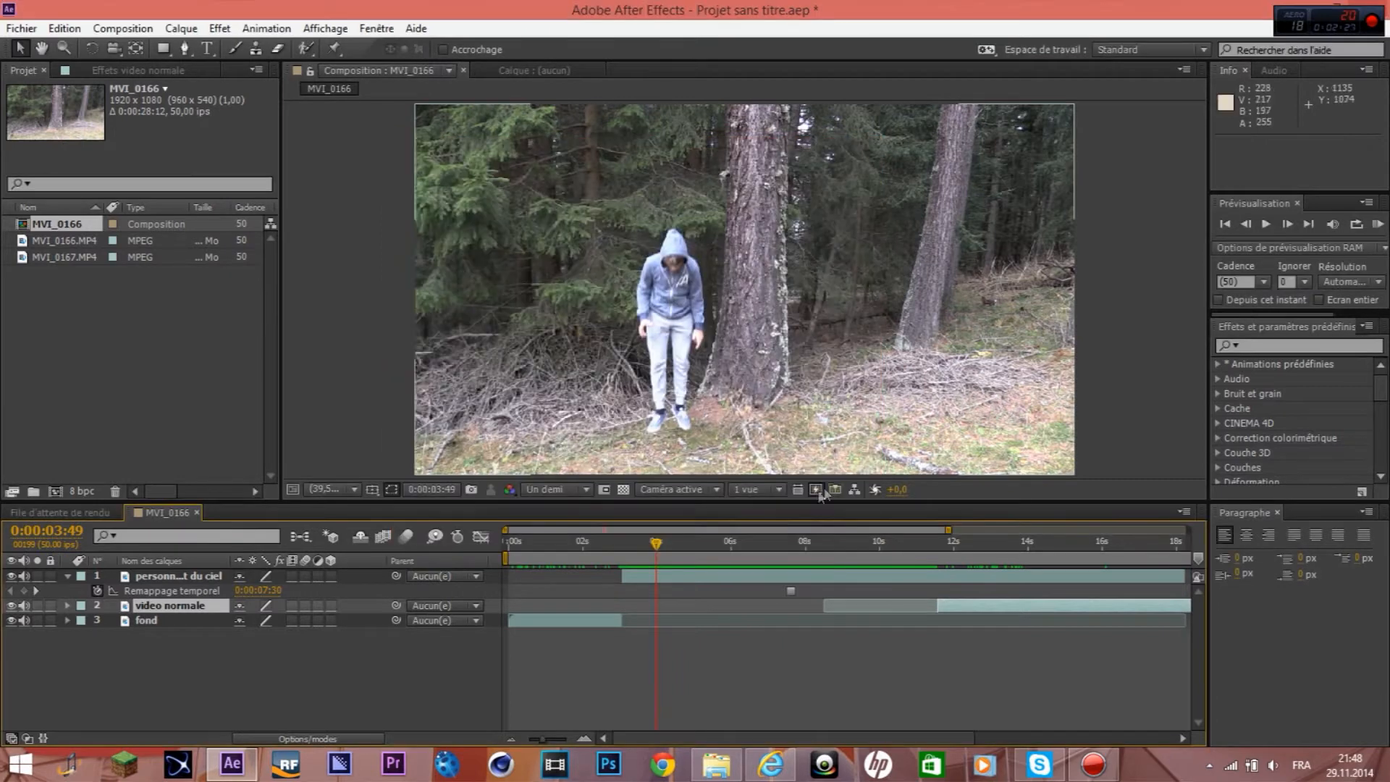
# - Go to 0:00:03:21, ready the Pen tool on the "personne qui vient du ciel" layer, and set the preview resolution to Intégrale
pyautogui.moveTo(744, 559); pyautogui.dragTo(635, 564)
pyautogui.click(661, 577)
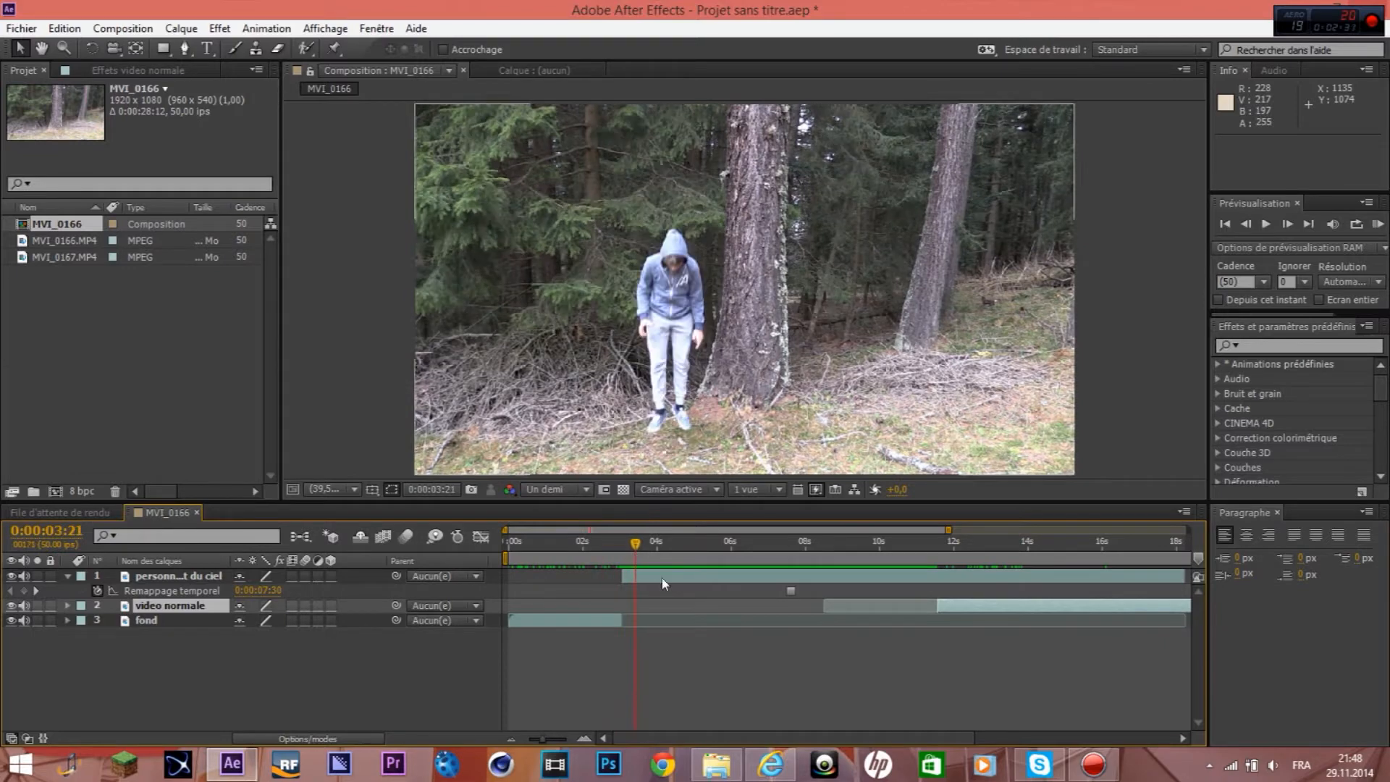
pyautogui.press('h')
pyautogui.scroll(5, 661, 370)
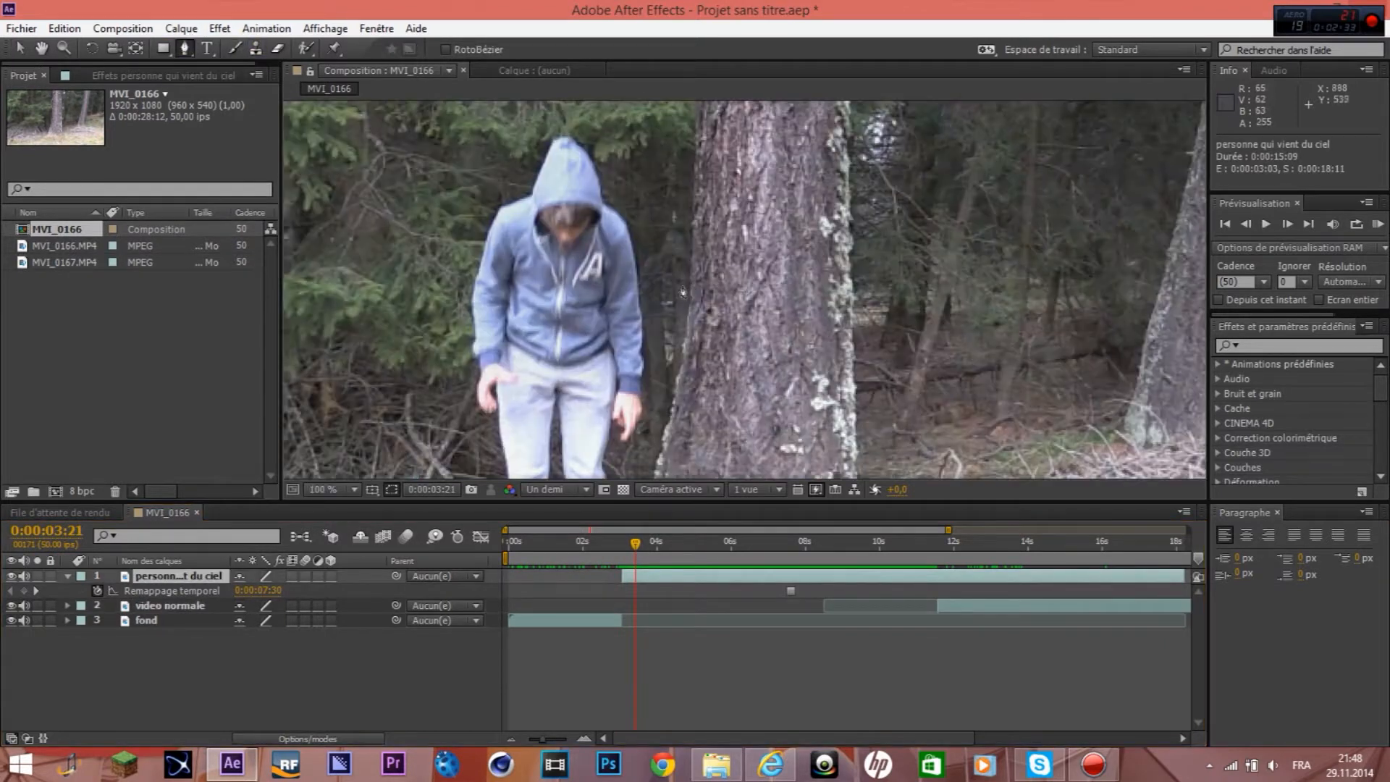
pyautogui.moveTo(662, 369); pyautogui.dragTo(803, 489)
pyautogui.press('g')
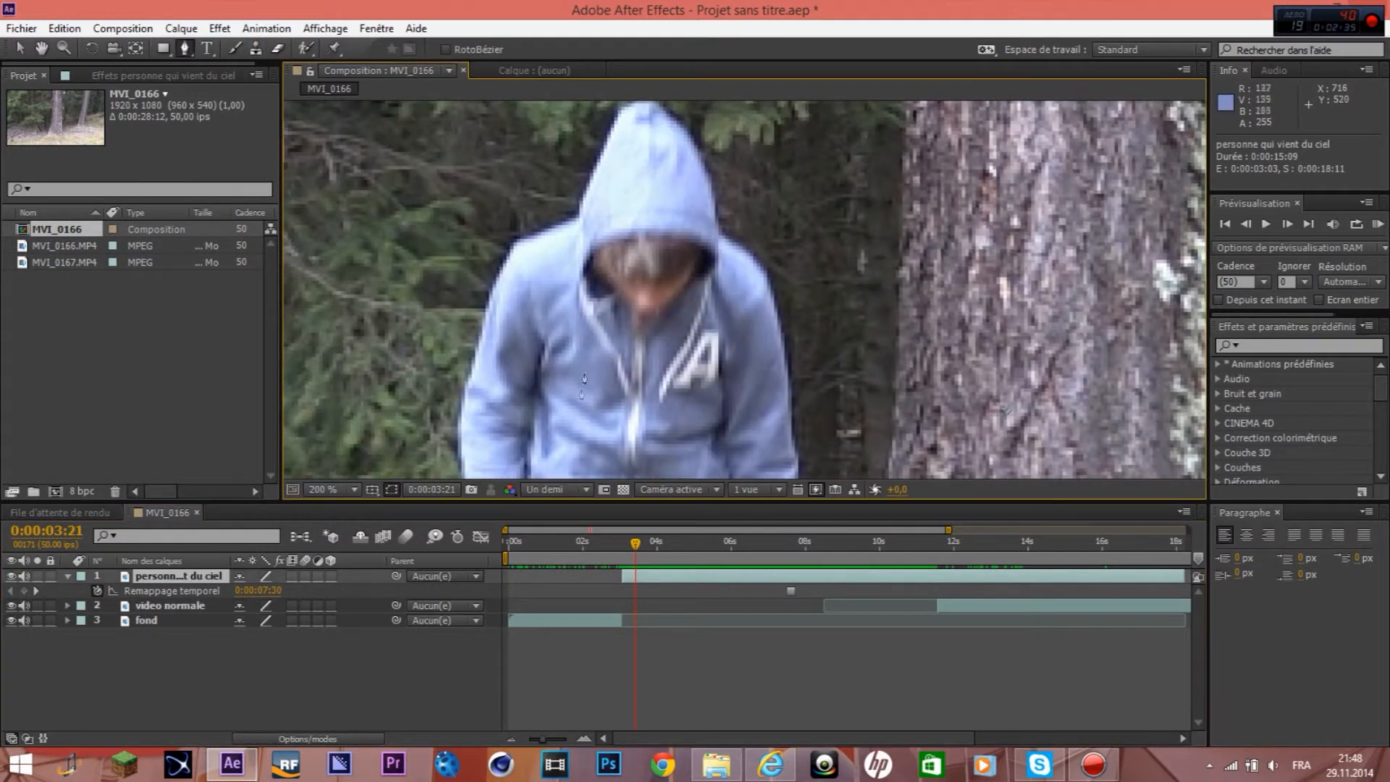
pyautogui.click(557, 489)
pyautogui.click(559, 534)
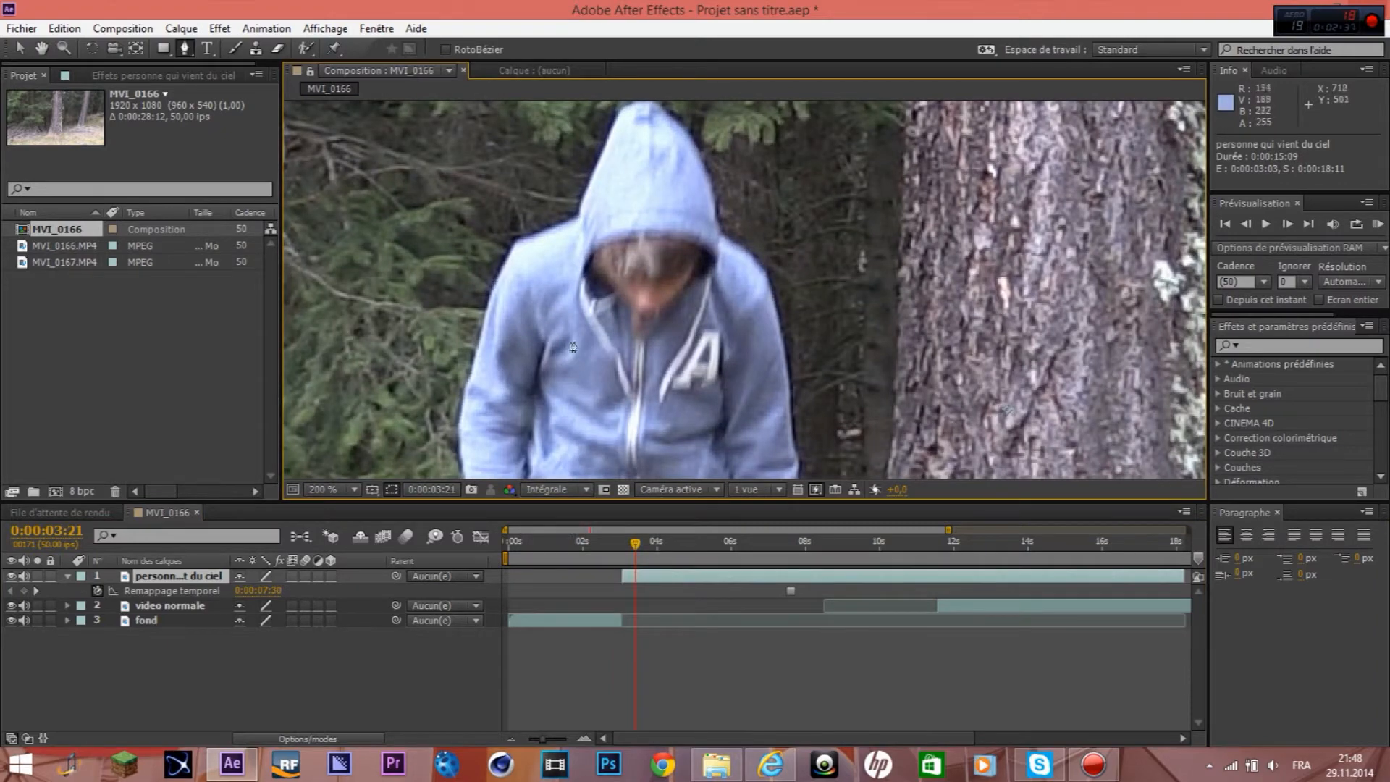
# - Start a mask on the frozen figure where hood meets shoulder, tracing over the shoulder and down the outer sleeve beside the green branches
pyautogui.scroll(2, 505, 288)
pyautogui.moveTo(504, 289); pyautogui.dragTo(580, 337)
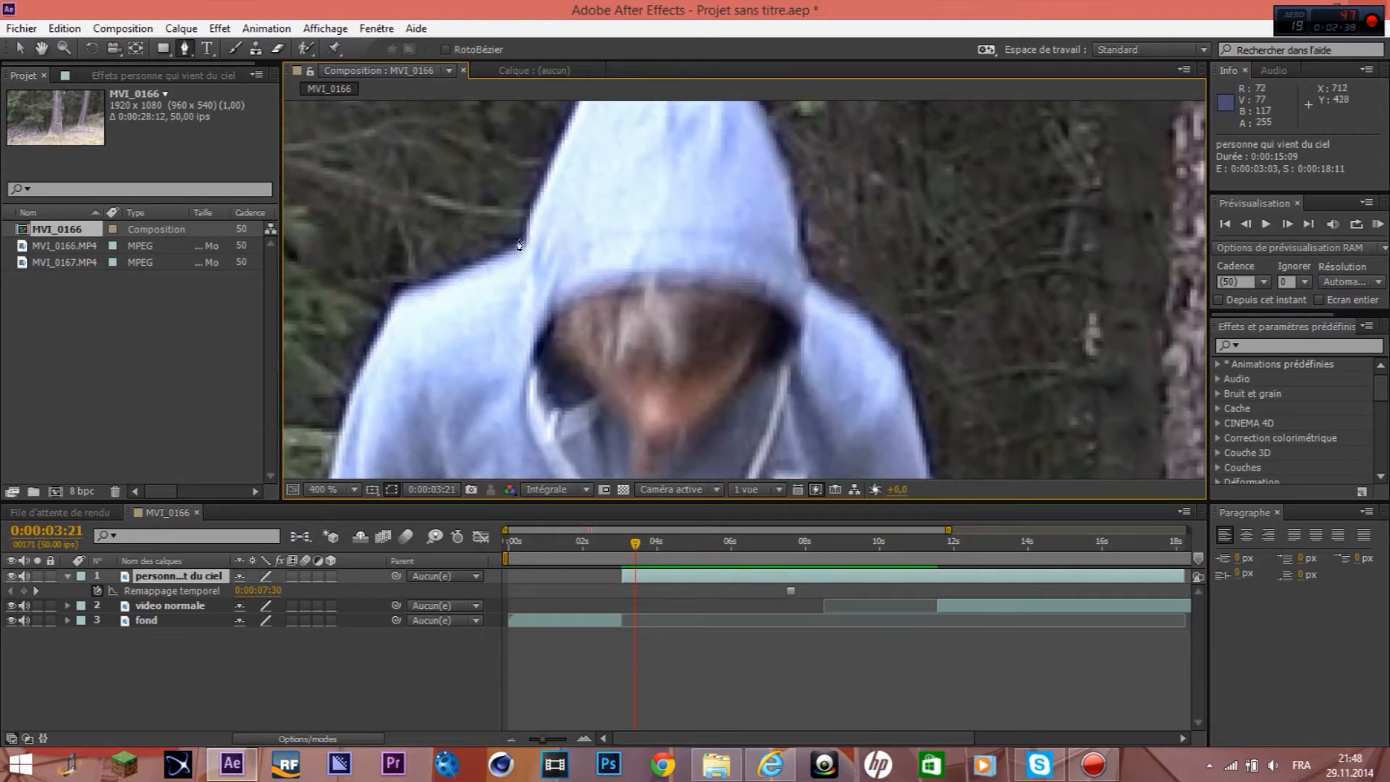
pyautogui.click(520, 241)
pyautogui.click(401, 289)
pyautogui.moveTo(430, 308); pyautogui.dragTo(519, 214)
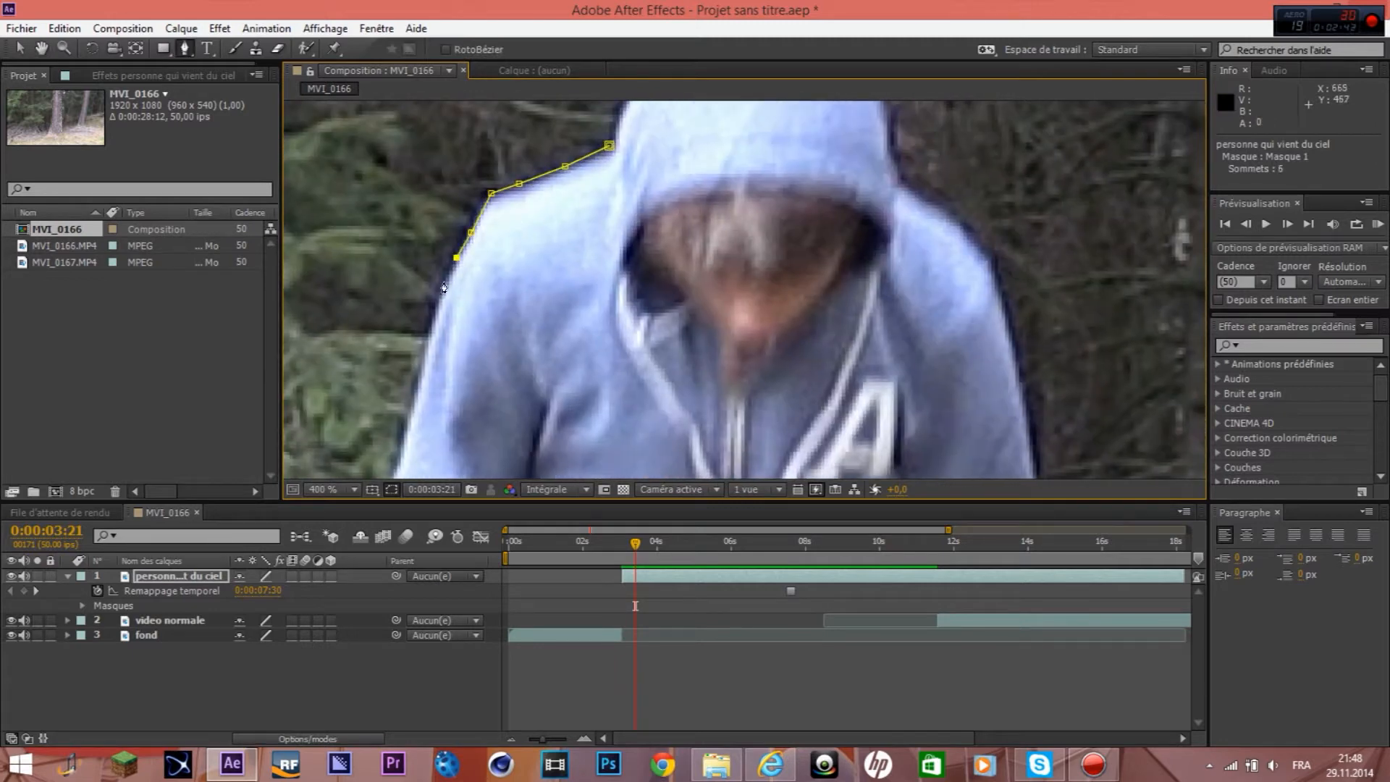
pyautogui.click(435, 313)
pyautogui.moveTo(416, 368); pyautogui.dragTo(478, 252)
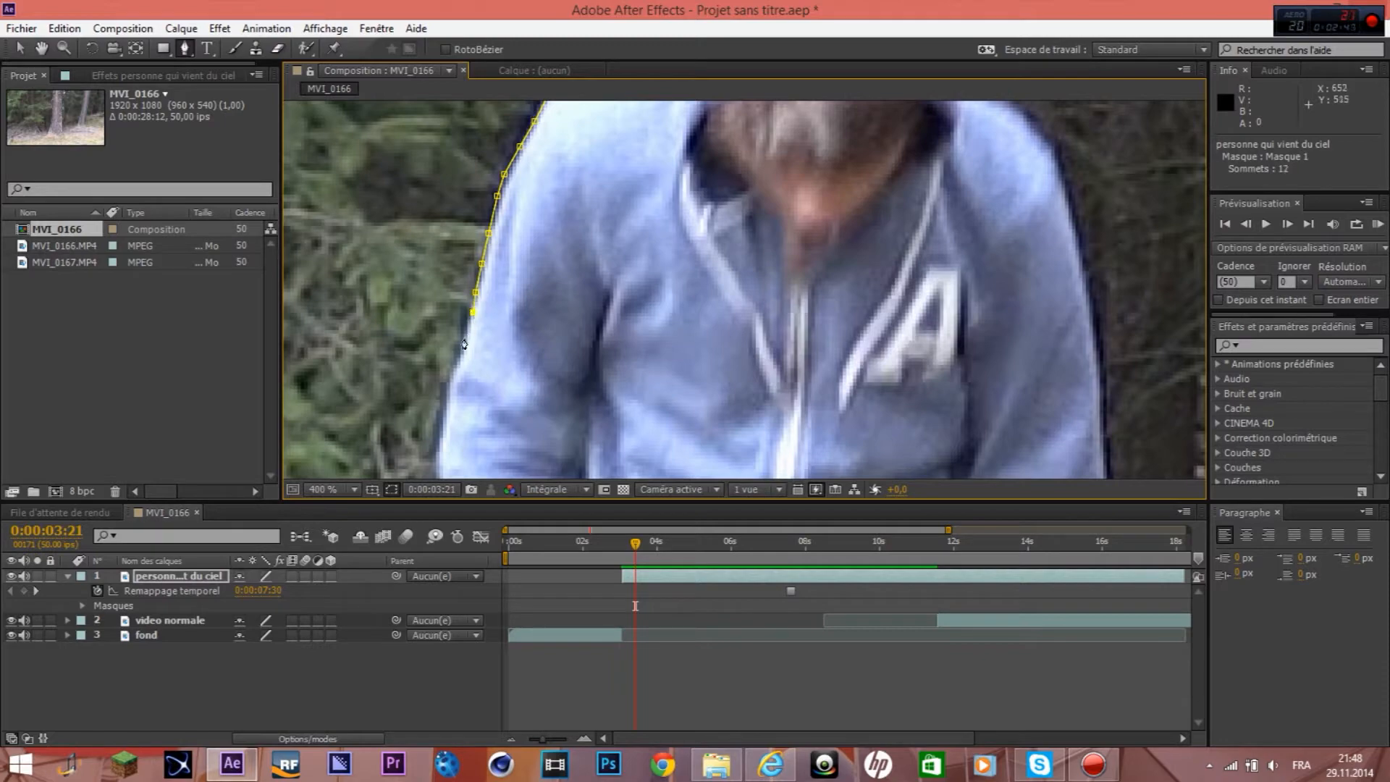
pyautogui.click(450, 389)
pyautogui.moveTo(452, 458); pyautogui.dragTo(509, 266)
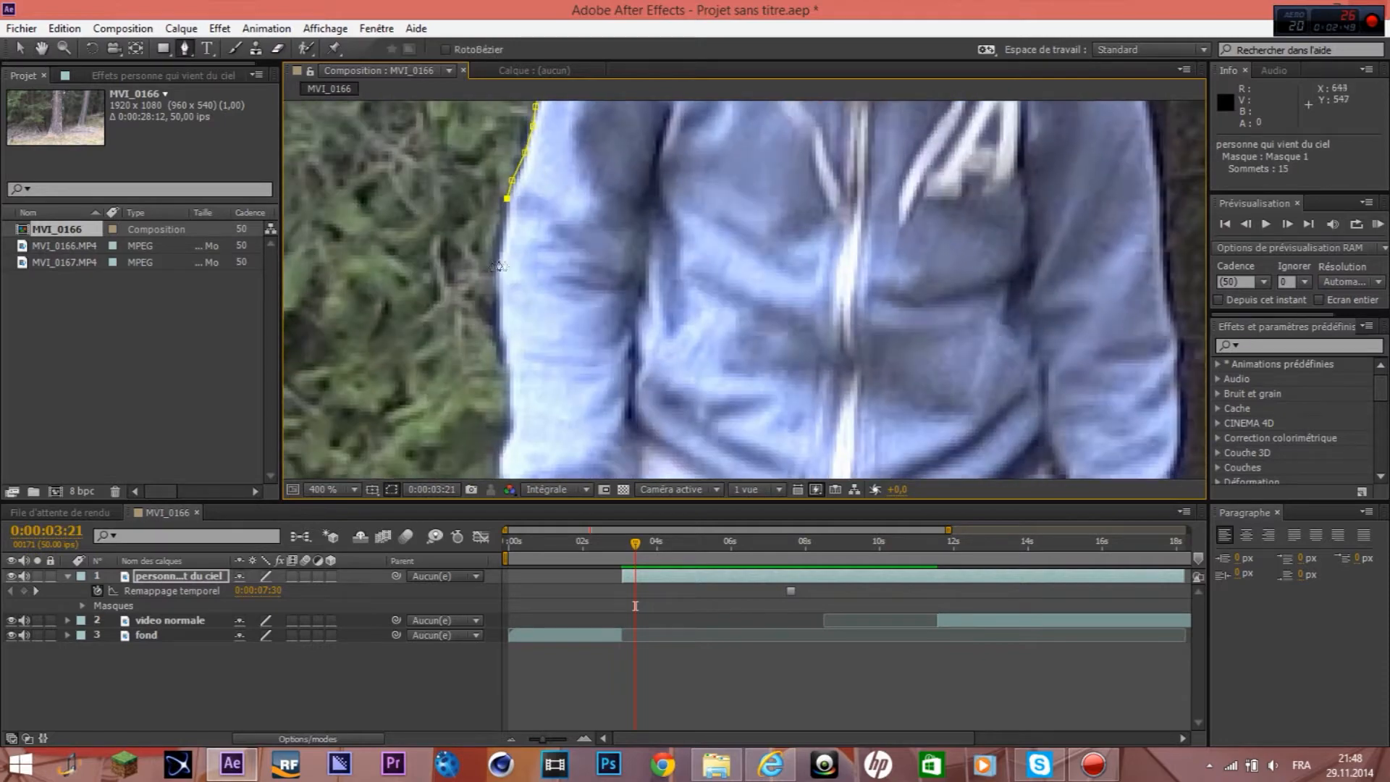
# - Continue the mask down the lower sleeve, around the hand and onto the outer edge of the adjacent trouser leg
pyautogui.click(505, 360)
pyautogui.click(508, 388)
pyautogui.moveTo(506, 435); pyautogui.dragTo(542, 234)
pyautogui.moveTo(582, 372); pyautogui.dragTo(596, 239)
pyautogui.click(571, 282)
pyautogui.click(576, 305)
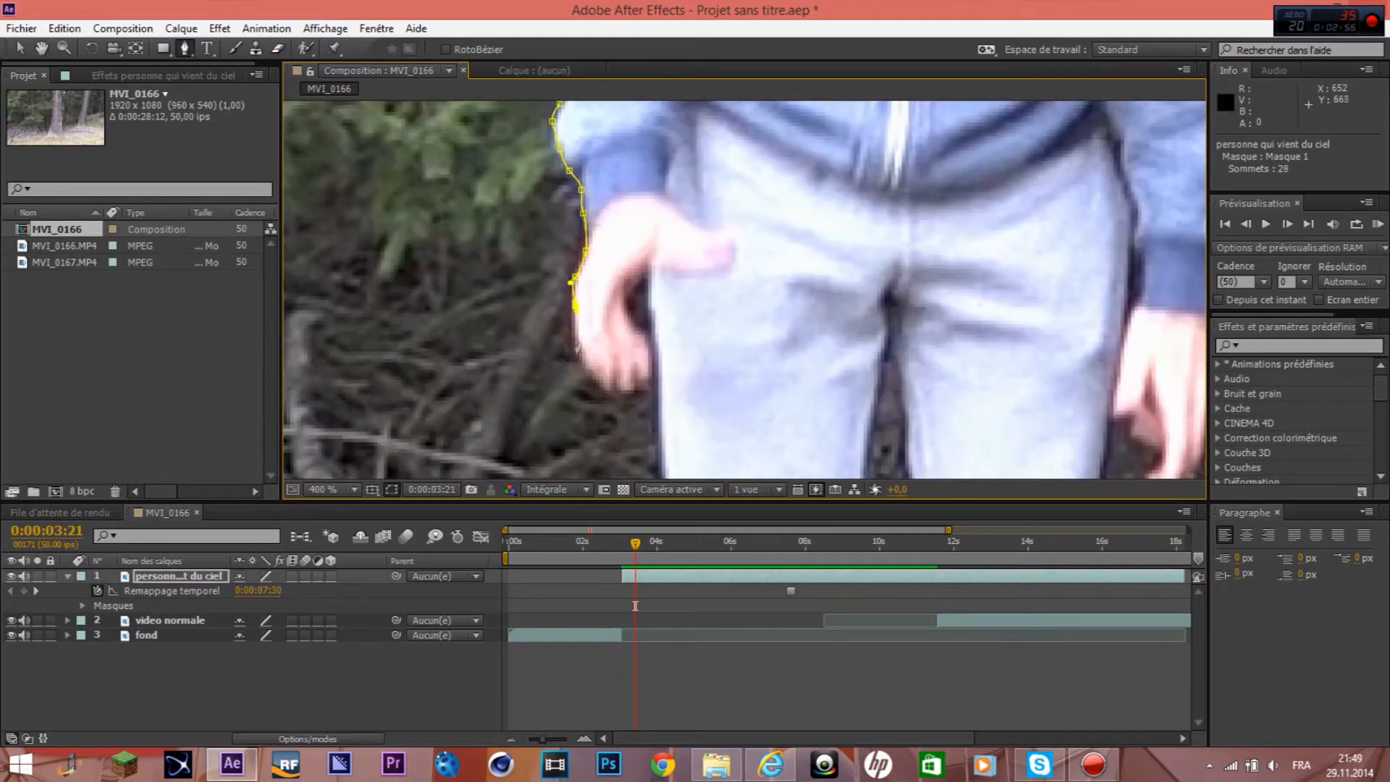
pyautogui.scroll(-1, 649, 393)
pyautogui.scroll(1, 649, 393)
pyautogui.moveTo(650, 395); pyautogui.dragTo(630, 173)
pyautogui.click(646, 250)
pyautogui.click(653, 297)
pyautogui.click(662, 325)
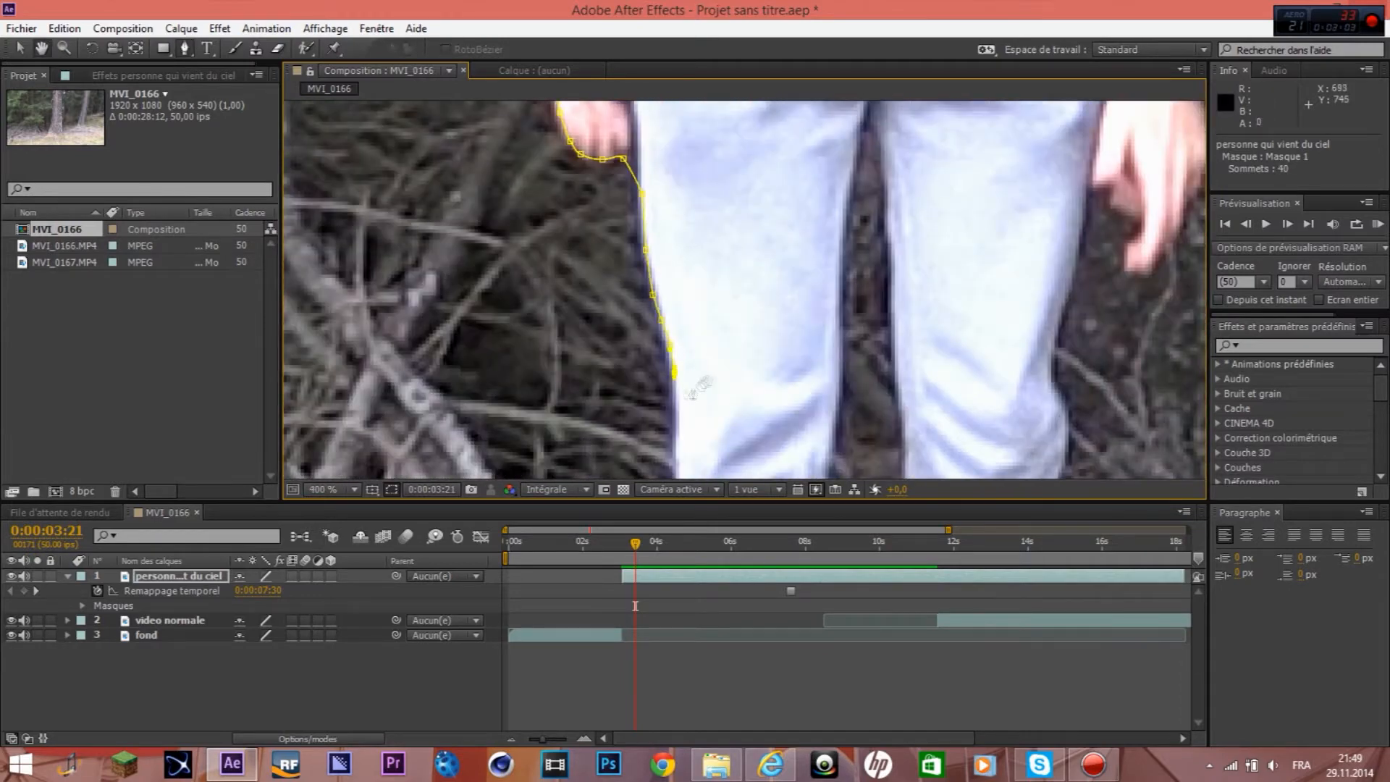
# - Extend the mask down the outer edge of the first leg to the ankle
pyautogui.moveTo(674, 382); pyautogui.dragTo(670, 247)
pyautogui.click(669, 286)
pyautogui.moveTo(658, 429); pyautogui.dragTo(638, 282)
pyautogui.click(654, 307)
pyautogui.moveTo(654, 369); pyautogui.dragTo(619, 203)
pyautogui.click(626, 272)
pyautogui.click(646, 297)
pyautogui.click(651, 366)
# - Trace the mask around the first shoe, following its outer side, toe and sole
pyautogui.moveTo(649, 424); pyautogui.dragTo(649, 282)
pyautogui.click(649, 278)
pyautogui.click(644, 299)
pyautogui.click(614, 335)
pyautogui.click(594, 388)
pyautogui.click(571, 433)
pyautogui.click(621, 454)
pyautogui.click(688, 429)
pyautogui.click(712, 391)
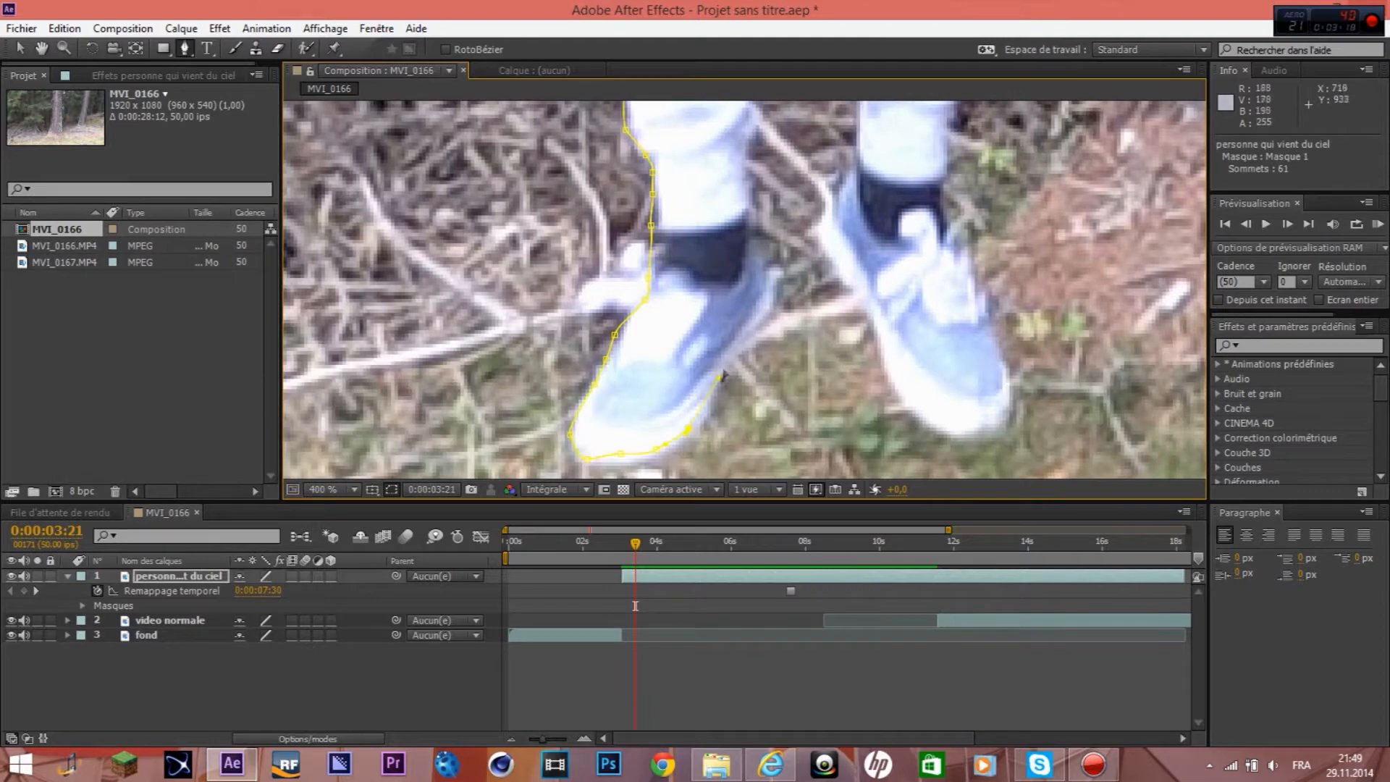
# - Carry the mask up the inner edge of the first leg, around the crotch and onto the second leg's inner thigh
pyautogui.click(757, 244)
pyautogui.click(746, 190)
pyautogui.moveTo(747, 190); pyautogui.dragTo(724, 308)
pyautogui.moveTo(720, 218)
pyautogui.mouseDown()
pyautogui.moveTo(710, 369)
pyautogui.moveTo(714, 257)
pyautogui.moveTo(717, 325)
pyautogui.mouseUp()
pyautogui.click(714, 227)
pyautogui.click(727, 173)
pyautogui.click(722, 189)
pyautogui.moveTo(728, 174)
pyautogui.mouseDown()
pyautogui.moveTo(731, 325)
pyautogui.moveTo(720, 224)
pyautogui.mouseUp()
pyautogui.click(735, 197)
pyautogui.click(755, 232)
pyautogui.click(766, 286)
pyautogui.moveTo(769, 322)
pyautogui.mouseDown()
pyautogui.moveTo(771, 344)
pyautogui.moveTo(717, 198)
pyautogui.mouseUp()
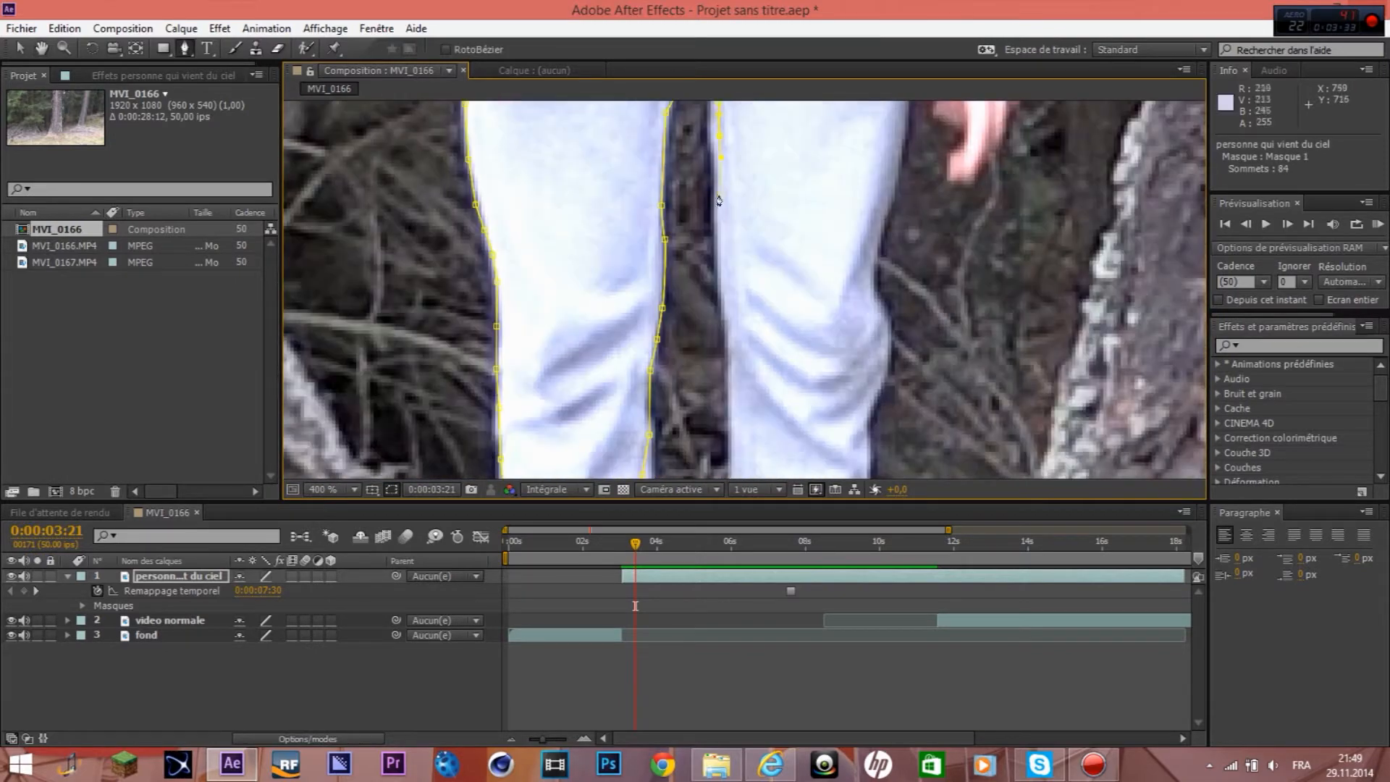
# - Trace the mask down the second leg's inner edge and around its shoe
pyautogui.click(733, 336)
pyautogui.click(732, 361)
pyautogui.moveTo(731, 395); pyautogui.dragTo(703, 283)
pyautogui.click(707, 390)
pyautogui.moveTo(707, 428); pyautogui.dragTo(653, 216)
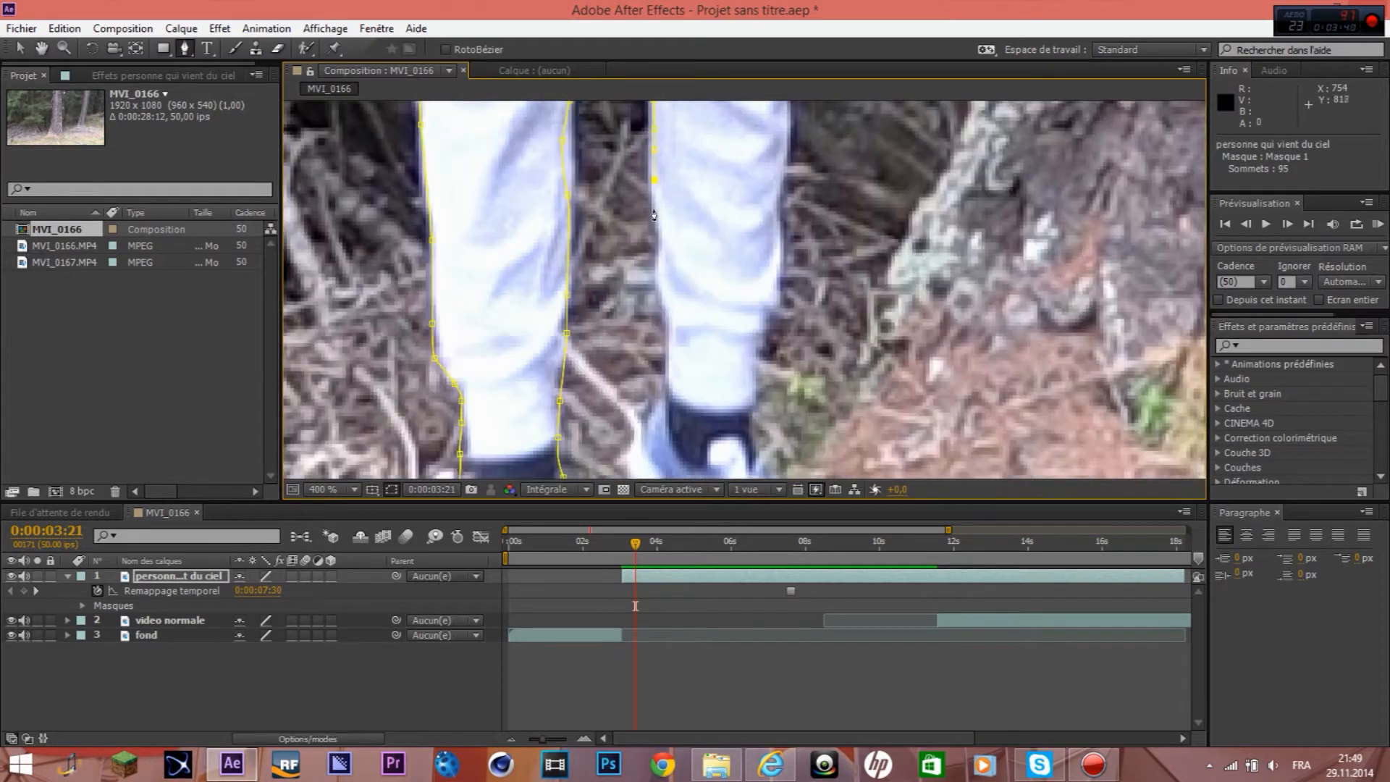
pyautogui.click(671, 341)
pyautogui.moveTo(669, 370); pyautogui.dragTo(669, 244)
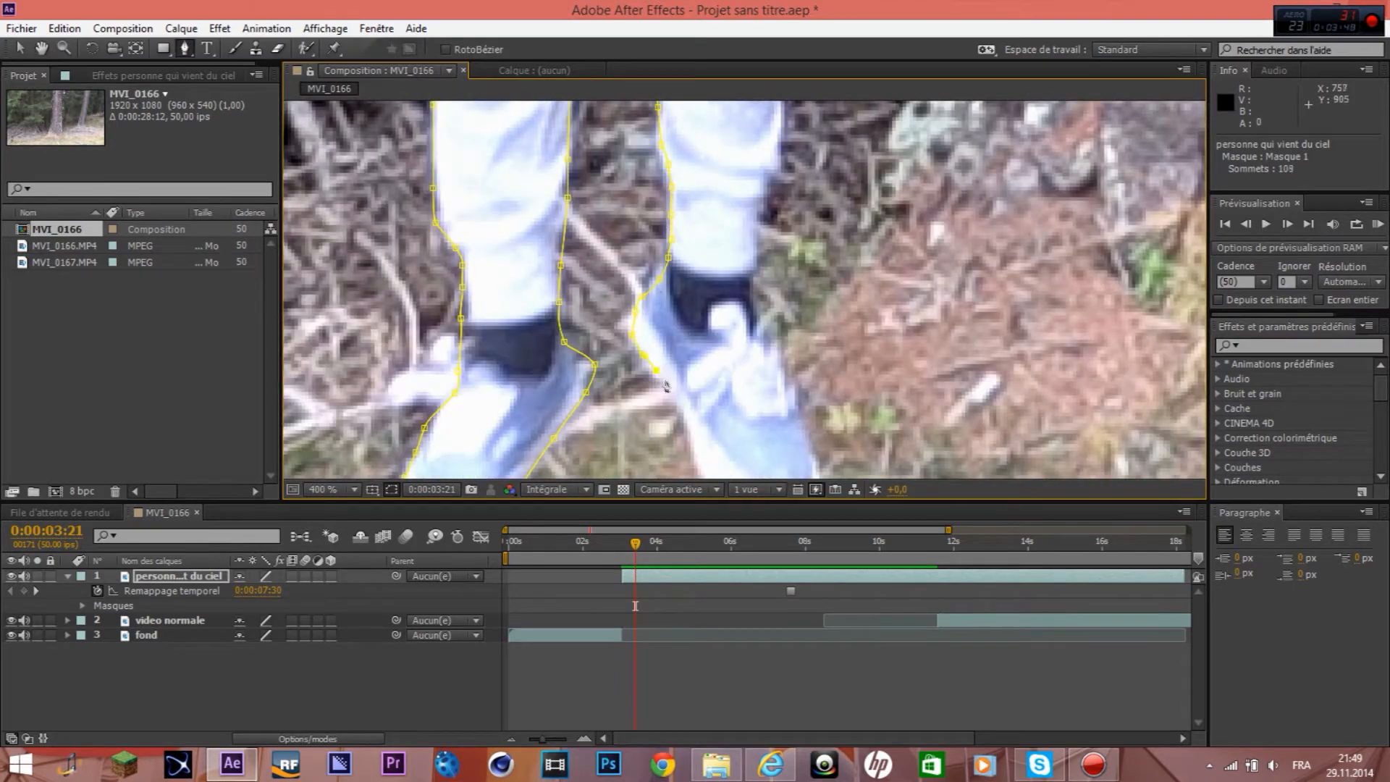
pyautogui.click(682, 422)
pyautogui.click(696, 461)
pyautogui.moveTo(697, 461); pyautogui.dragTo(660, 333)
pyautogui.click(731, 196)
# - Continue the mask from the second shoe up the outer edge of the second leg toward the hand
pyautogui.moveTo(719, 177); pyautogui.dragTo(704, 373)
pyautogui.click(717, 170)
pyautogui.moveTo(717, 170)
pyautogui.mouseDown()
pyautogui.moveTo(698, 317)
pyautogui.moveTo(674, 356)
pyautogui.mouseUp()
pyautogui.click(714, 181)
pyautogui.click(725, 258)
pyautogui.click(713, 196)
pyautogui.click(676, 350)
pyautogui.click(691, 314)
pyautogui.click(697, 271)
pyautogui.click(707, 226)
# - Trace the mask around the hand nearest the large tree and up the outer edge of that sleeve
pyautogui.moveTo(708, 200)
pyautogui.mouseDown()
pyautogui.moveTo(767, 199)
pyautogui.moveTo(693, 365)
pyautogui.mouseUp()
pyautogui.click(758, 223)
pyautogui.click(818, 162)
pyautogui.click(703, 299)
pyautogui.moveTo(704, 246)
pyautogui.mouseDown()
pyautogui.moveTo(704, 334)
pyautogui.moveTo(732, 334)
pyautogui.mouseUp()
pyautogui.click(714, 192)
pyautogui.scroll(-1, 714, 192)
pyautogui.click(731, 303)
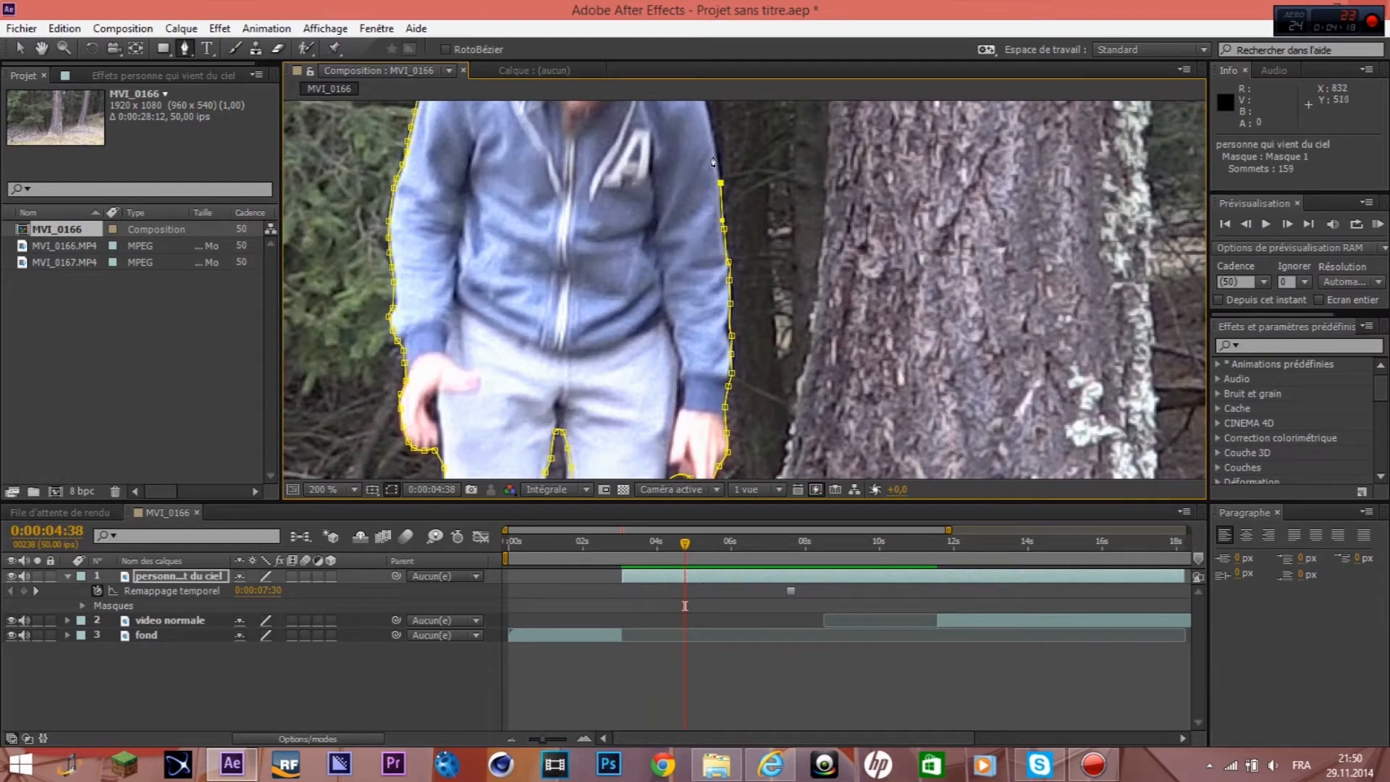
# - Trace the remaining shoulder and the hood, and close the mask at its starting point
pyautogui.click(715, 145)
pyautogui.moveTo(715, 145); pyautogui.dragTo(761, 346)
pyautogui.click(697, 231)
pyautogui.scroll(1, 797, 318)
pyautogui.moveTo(696, 231)
pyautogui.mouseDown()
pyautogui.moveTo(797, 319)
pyautogui.moveTo(747, 412)
pyautogui.mouseUp()
pyautogui.click(789, 360)
pyautogui.click(778, 321)
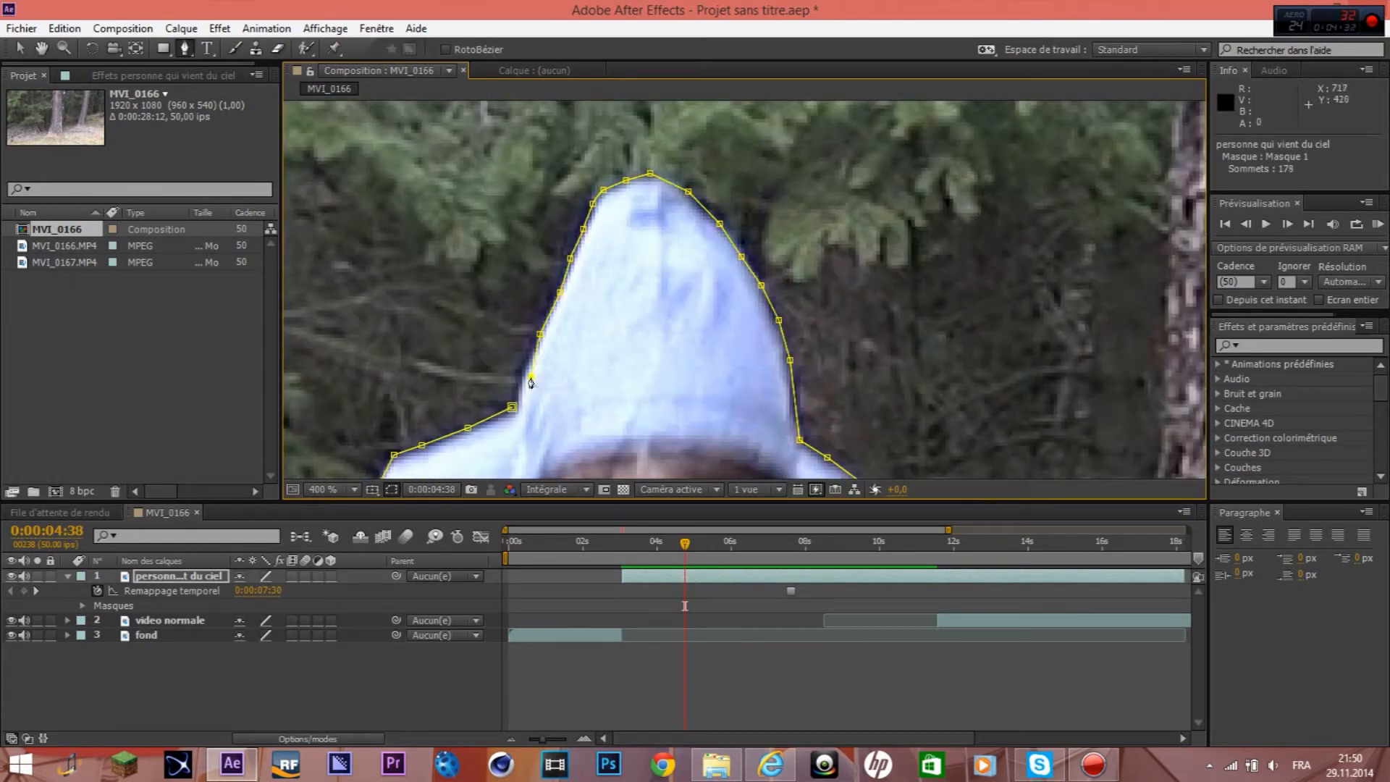
pyautogui.click(511, 417)
pyautogui.scroll(-3, 608, 376)
pyautogui.scroll(1, 801, 289)
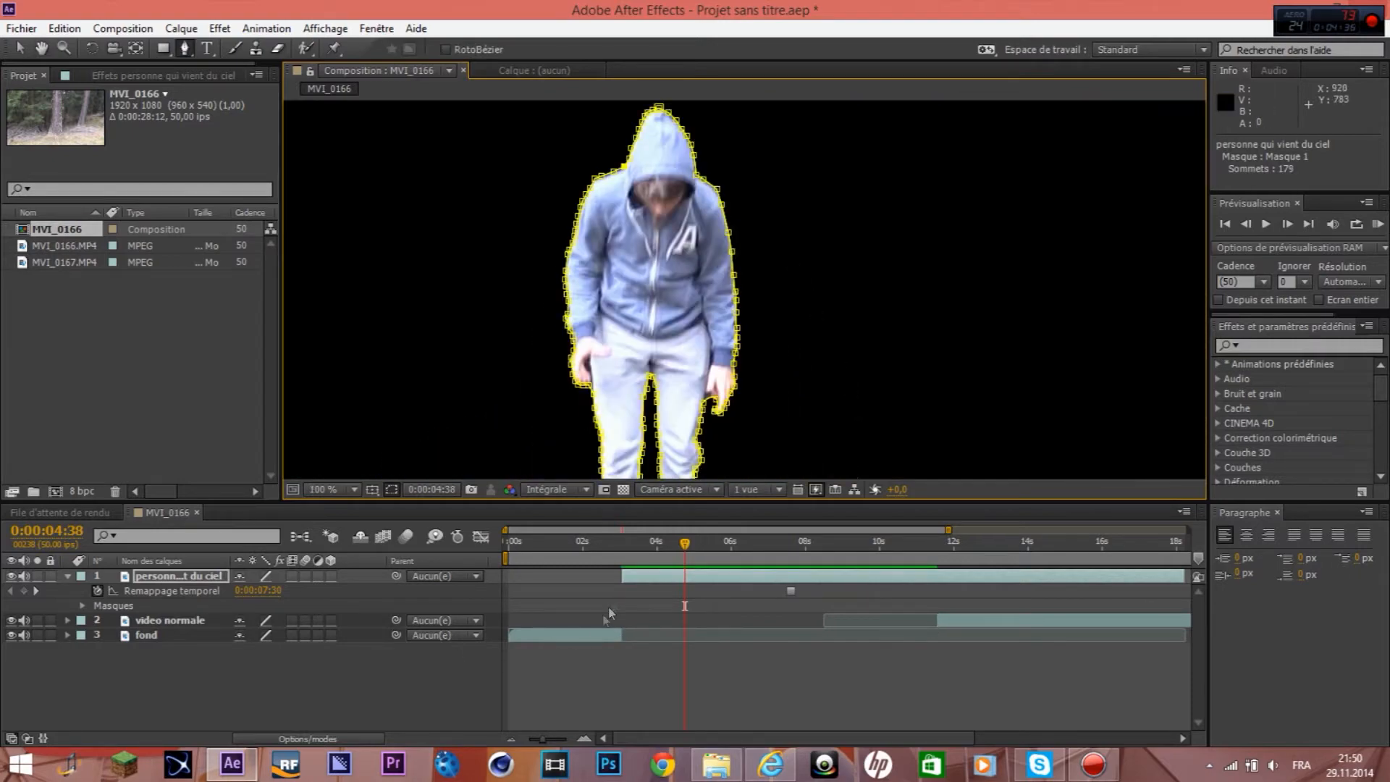
# - Try sliding the "fond" layer later in time to place the forest background behind the masked figure
pyautogui.moveTo(592, 642); pyautogui.dragTo(691, 646)
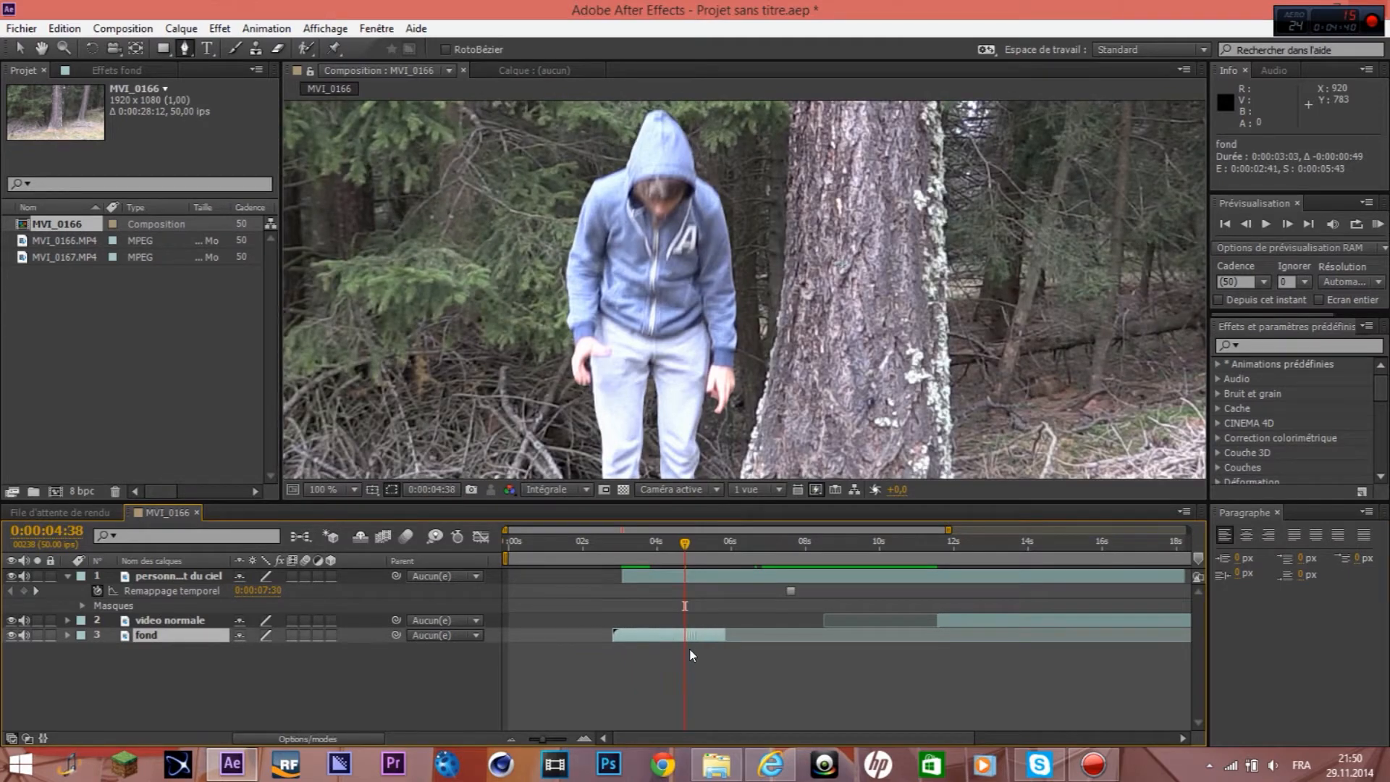
pyautogui.moveTo(675, 543)
pyautogui.mouseDown()
pyautogui.moveTo(661, 547)
pyautogui.moveTo(672, 561)
pyautogui.mouseUp()
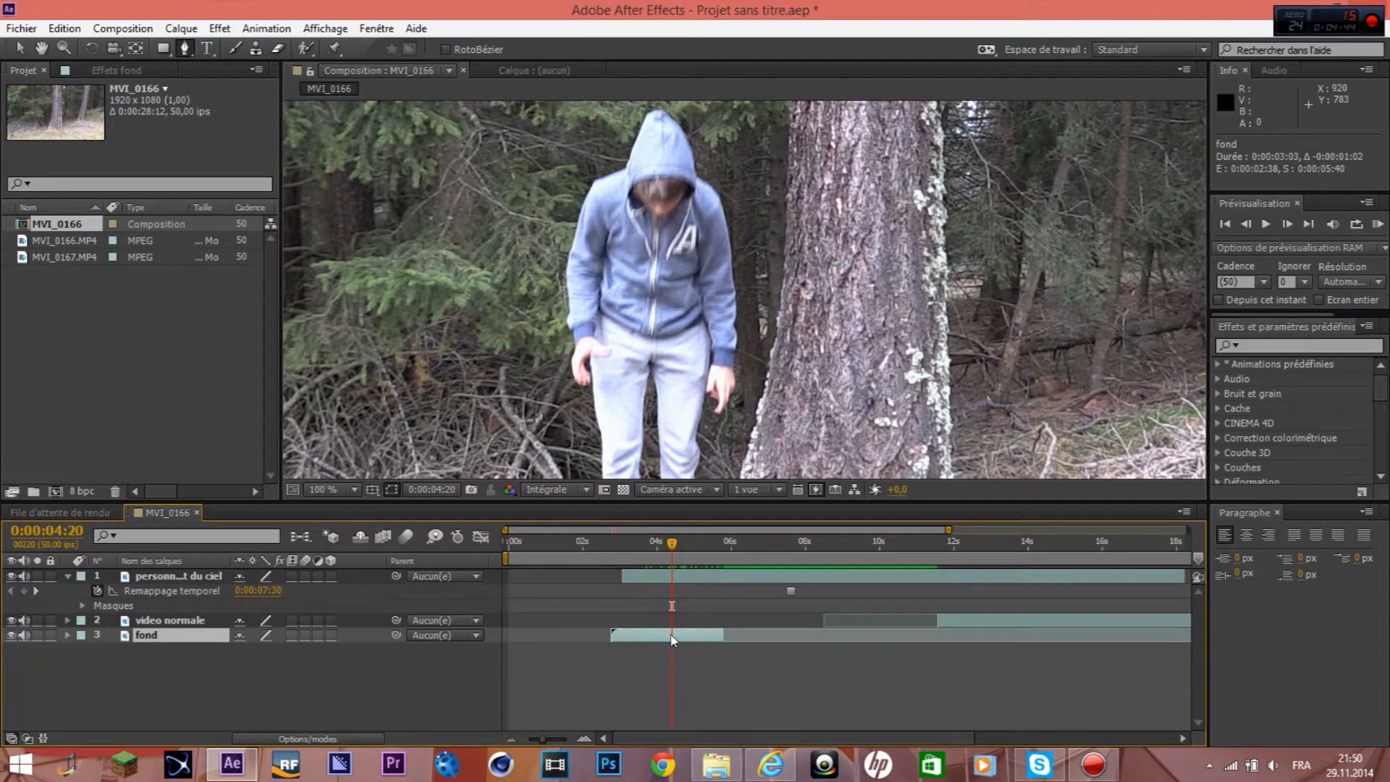
pyautogui.moveTo(672, 643); pyautogui.dragTo(605, 642)
# - Reveal all the mask properties of the "personne qui vient du ciel" layer
pyautogui.click(674, 351)
pyautogui.scroll(-2, 674, 351)
pyautogui.scroll(2, 569, 453)
pyautogui.press('m')
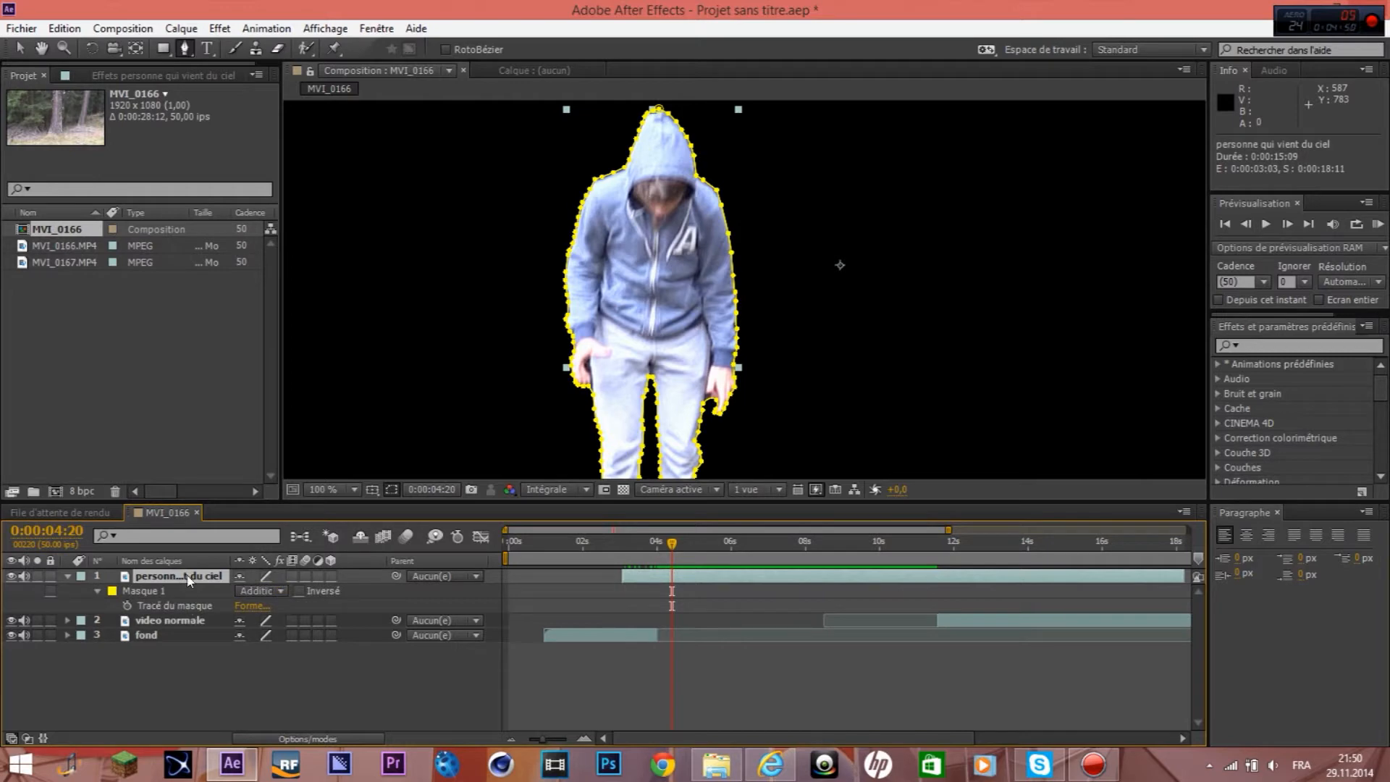
pyautogui.press('m')
pyautogui.press('m')
pyautogui.press('m')
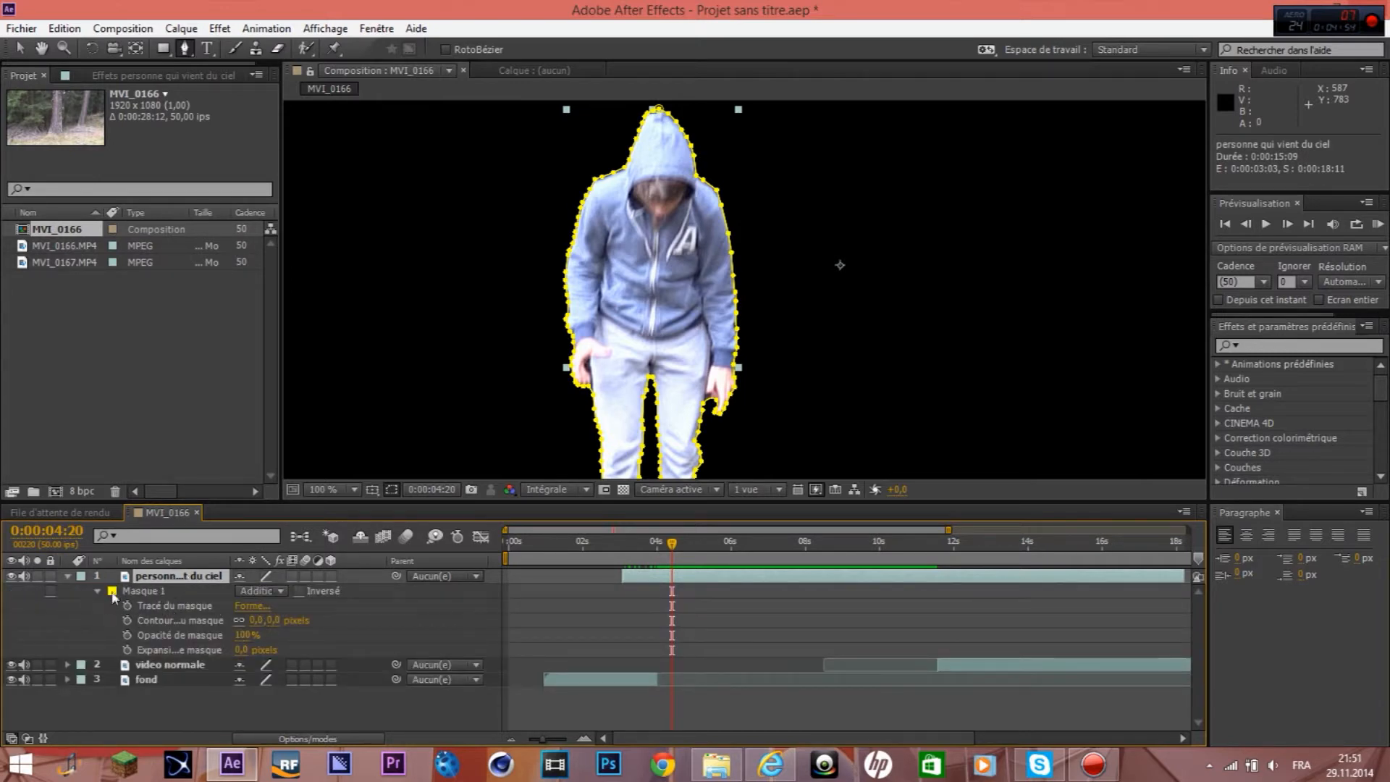
# - Try mask feather values of 3, 0 and 299 pixels on the figure's mask, and return the feather to 0
pyautogui.click(267, 620)
pyautogui.write('3')
pyautogui.click(358, 699)
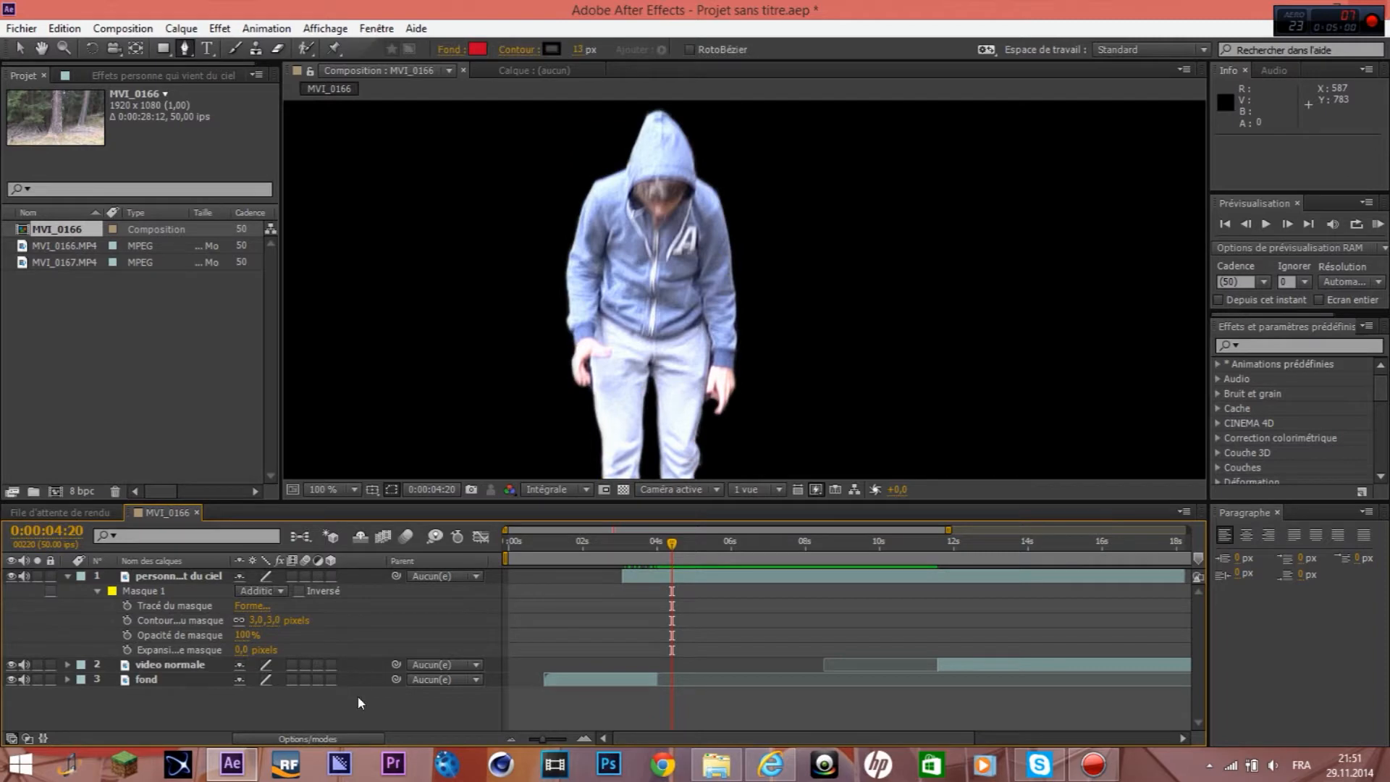
pyautogui.moveTo(273, 627); pyautogui.dragTo(218, 630)
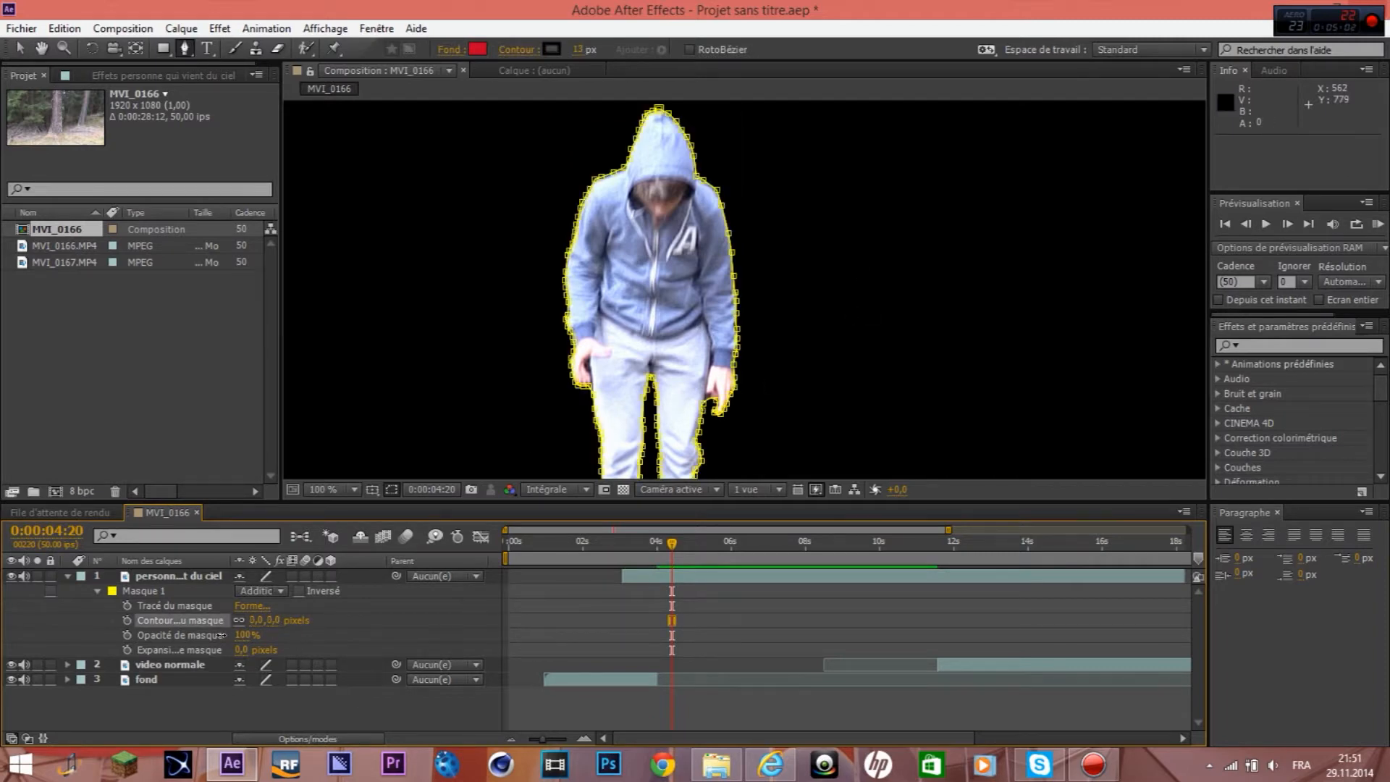
pyautogui.click(373, 695)
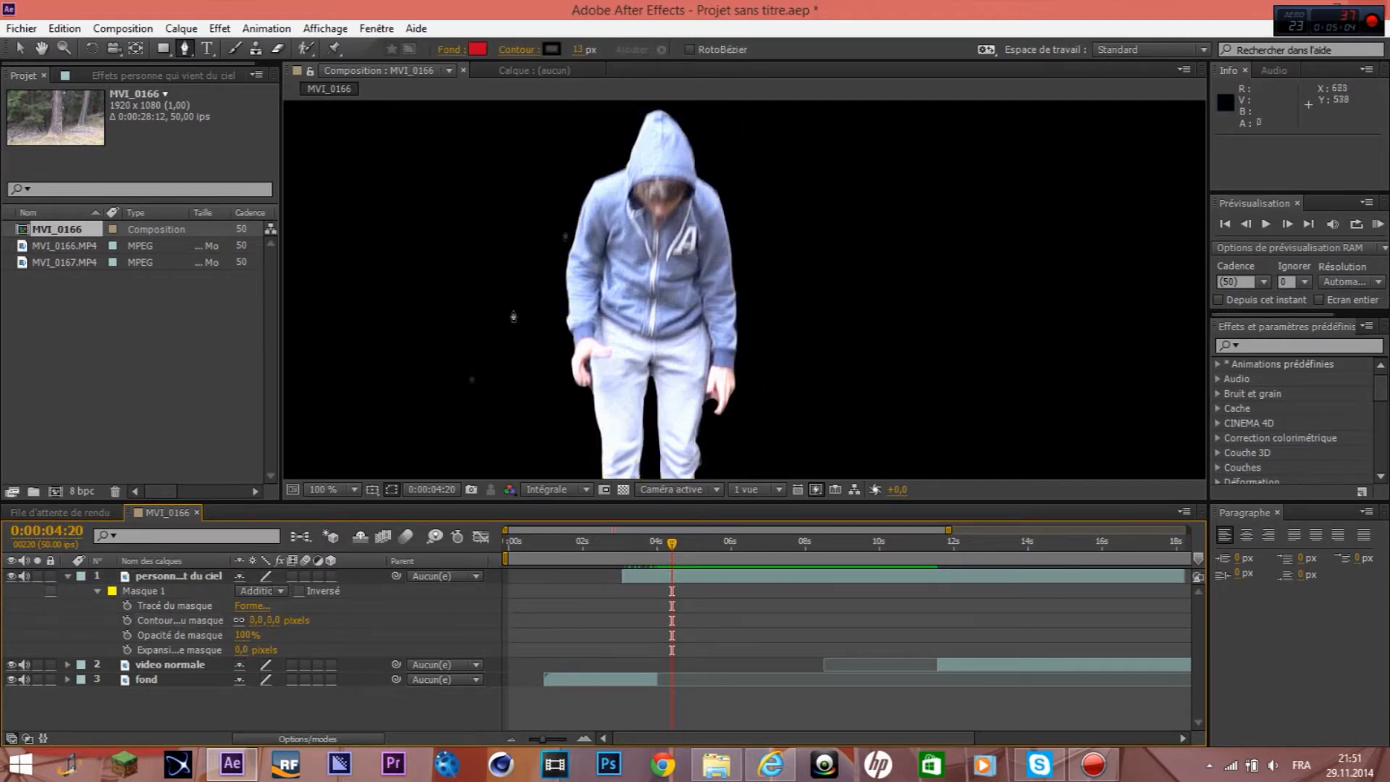
pyautogui.moveTo(276, 621); pyautogui.dragTo(680, 632)
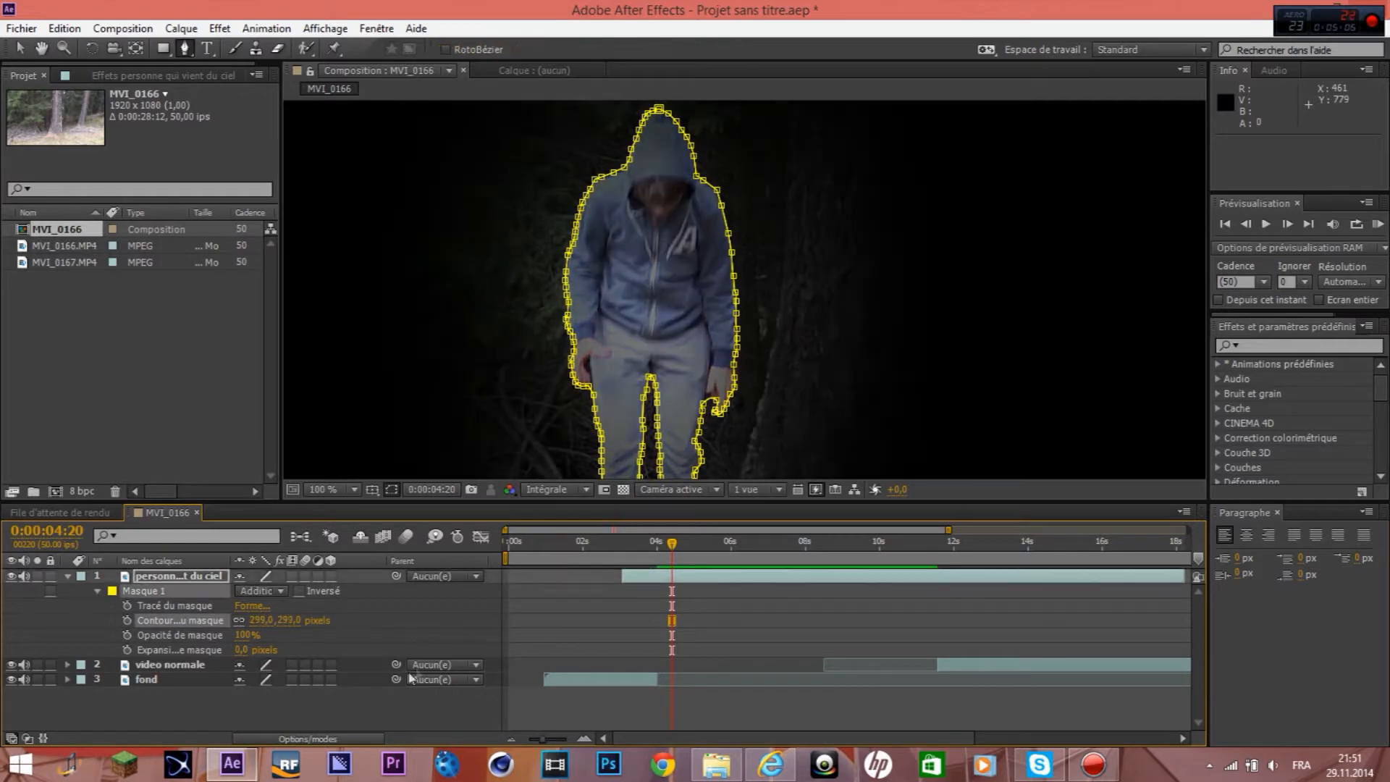
pyautogui.moveTo(285, 624); pyautogui.dragTo(2, 670)
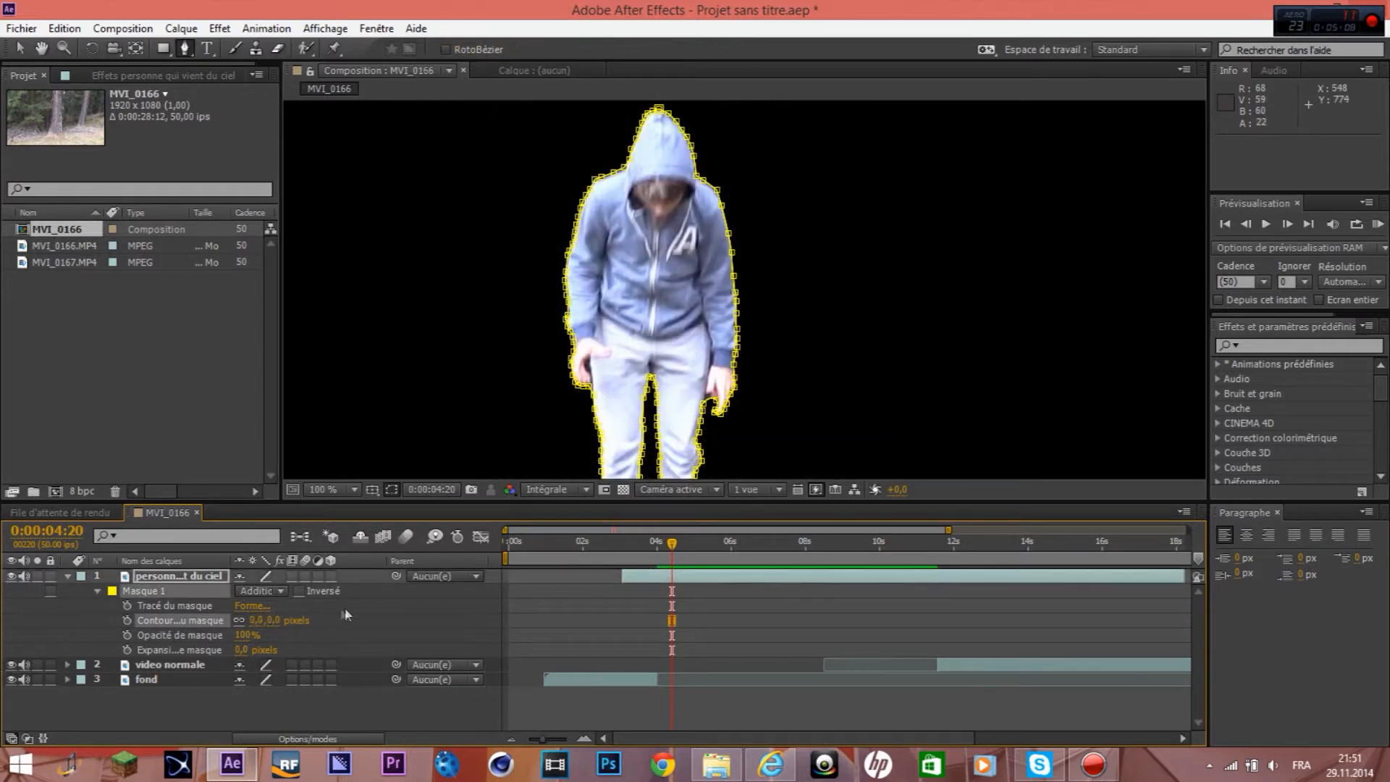
# - Set the feather of the figure's mask to 3 pixels
pyautogui.click(273, 621)
pyautogui.write('3')
pyautogui.press('BackSpace')
pyautogui.click(316, 629)
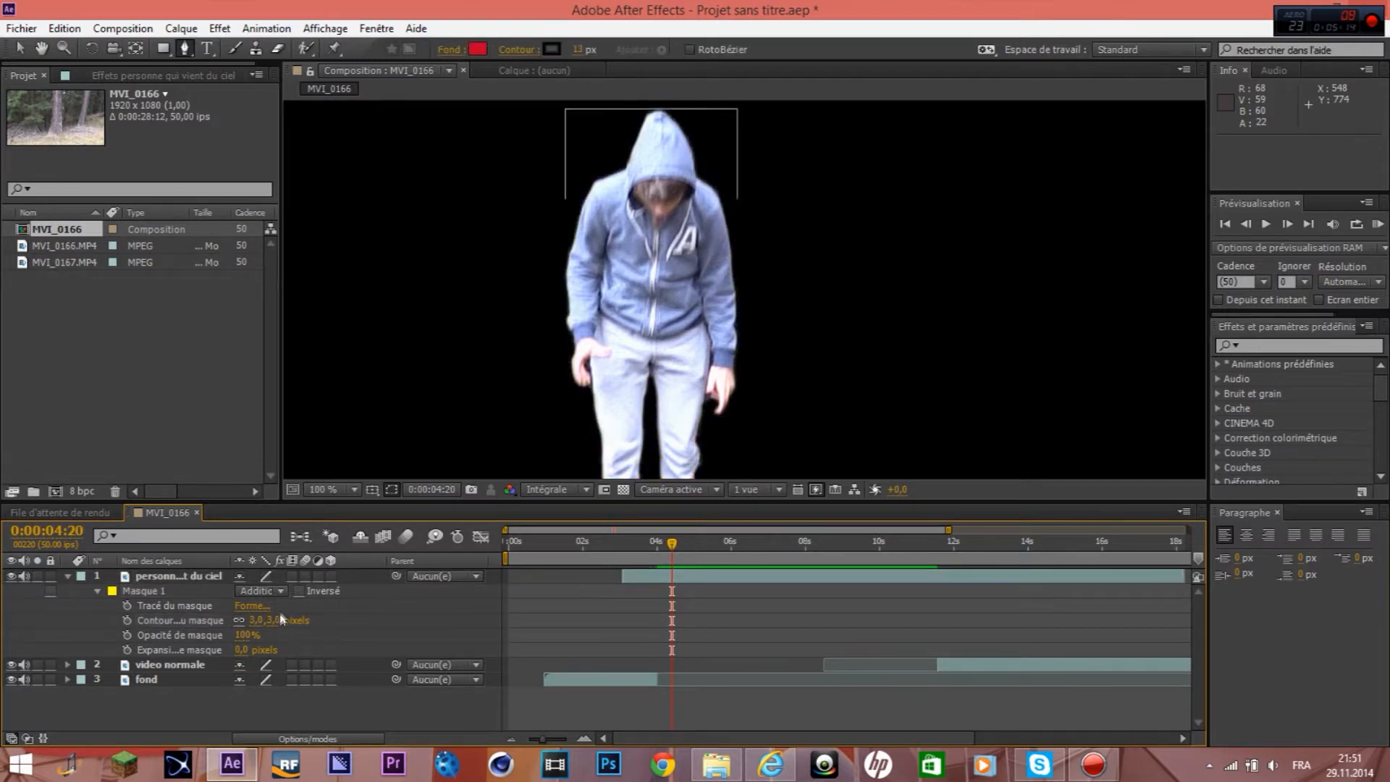
pyautogui.click(182, 636)
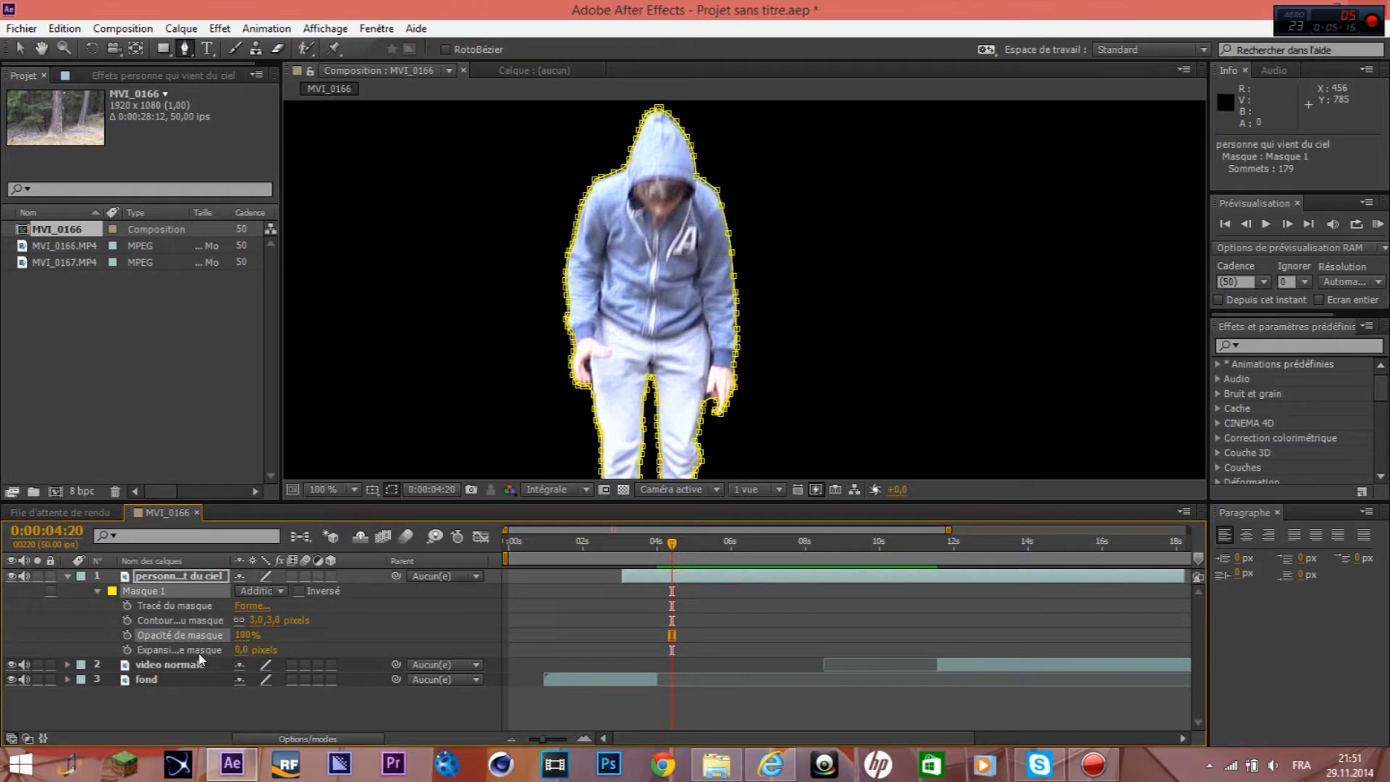
pyautogui.click(191, 651)
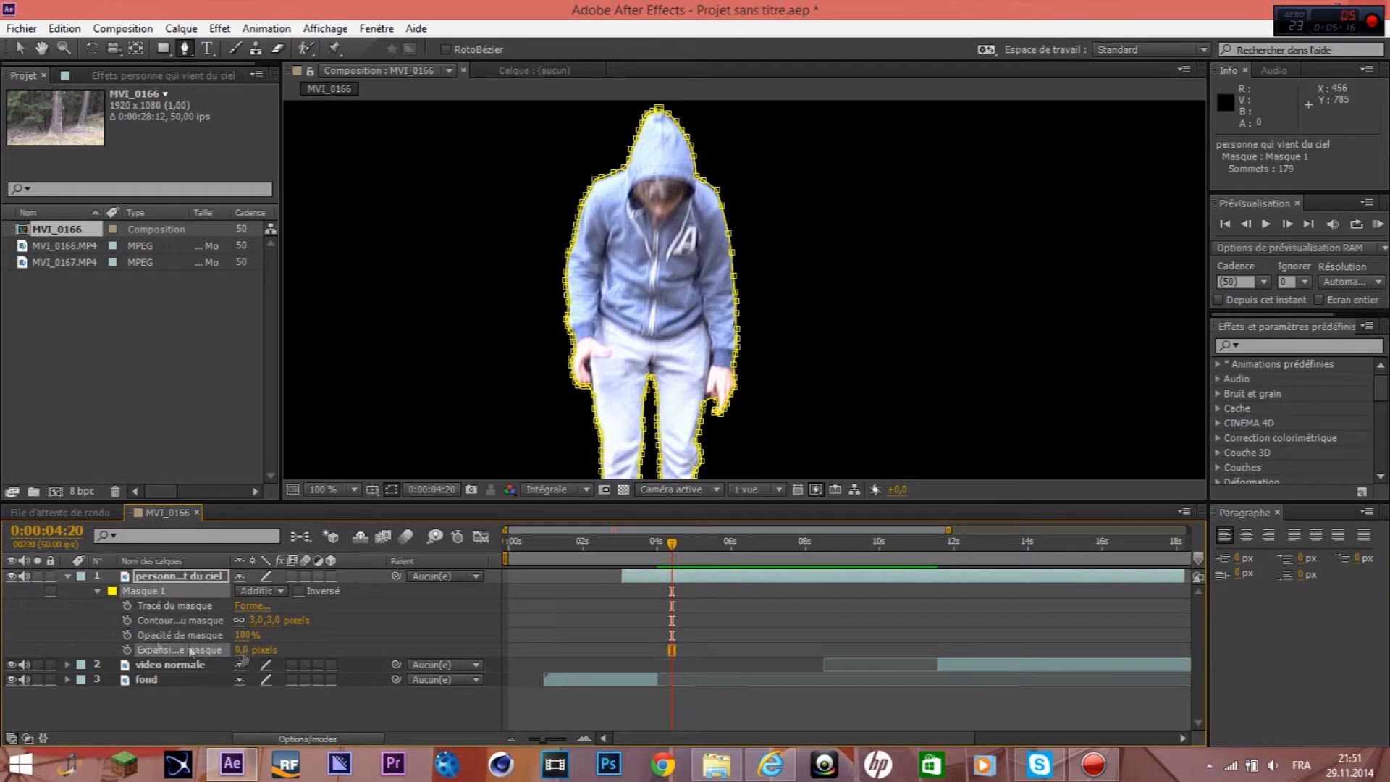
# - Enable motion blur for the composition and the "personne qui vient du ciel" layer, and collapse the layer's properties
pyautogui.click(650, 549)
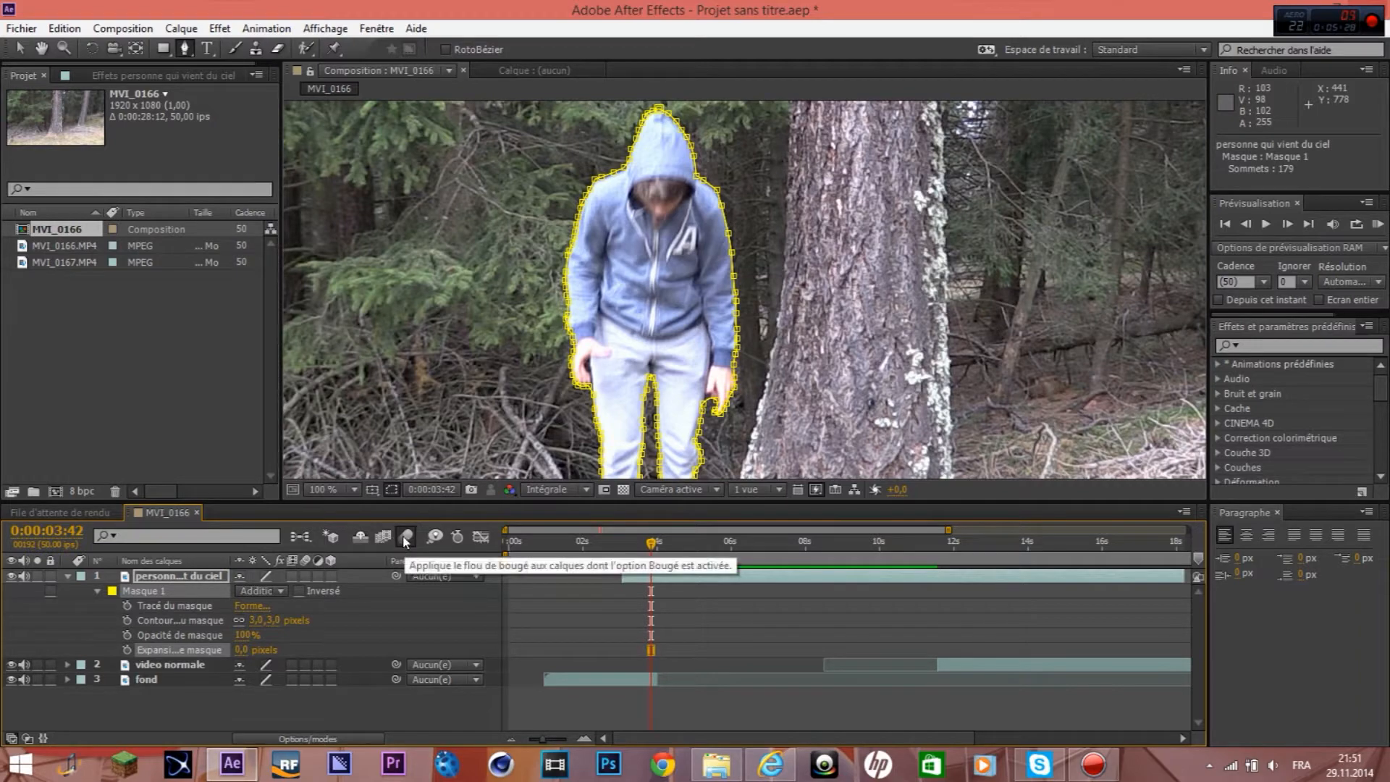
pyautogui.click(184, 711)
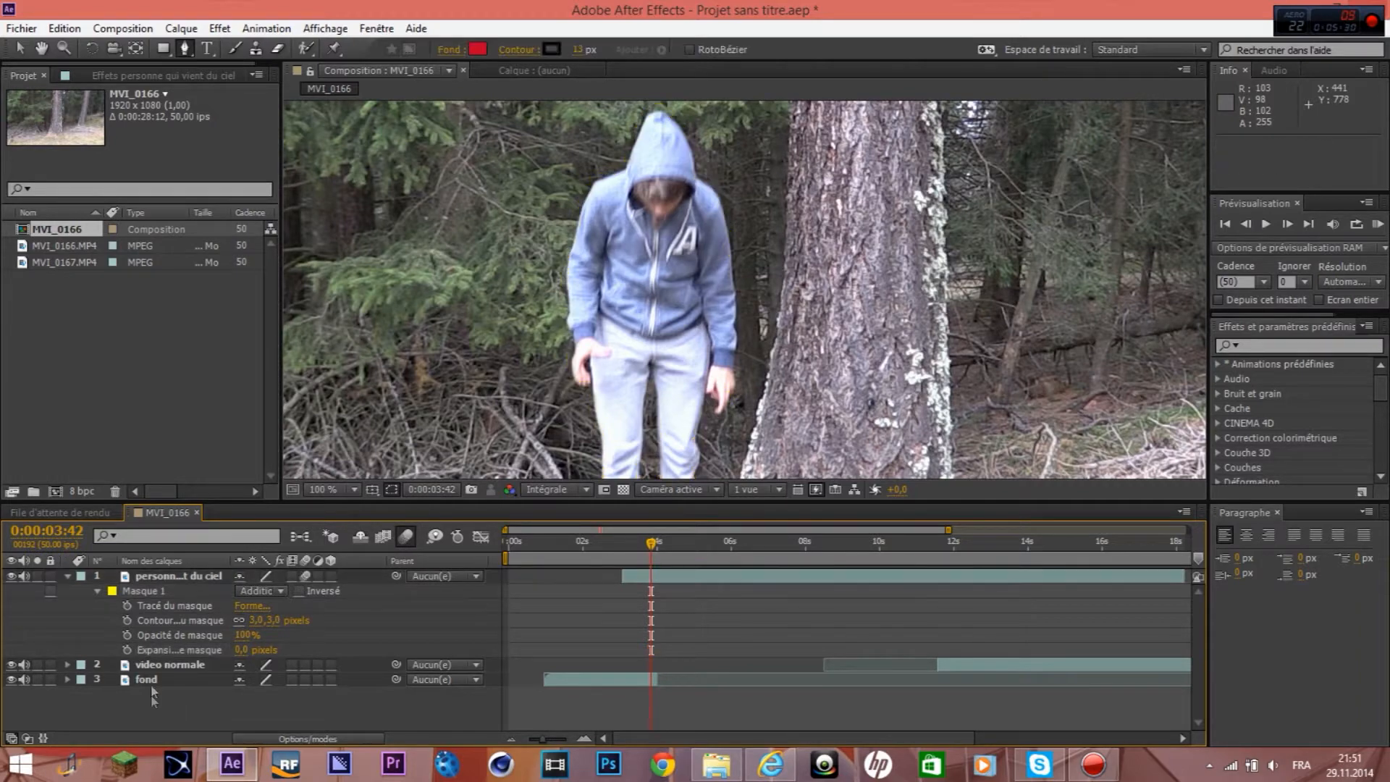
pyautogui.click(67, 576)
pyautogui.scroll(-2, 587, 319)
pyautogui.press('space')
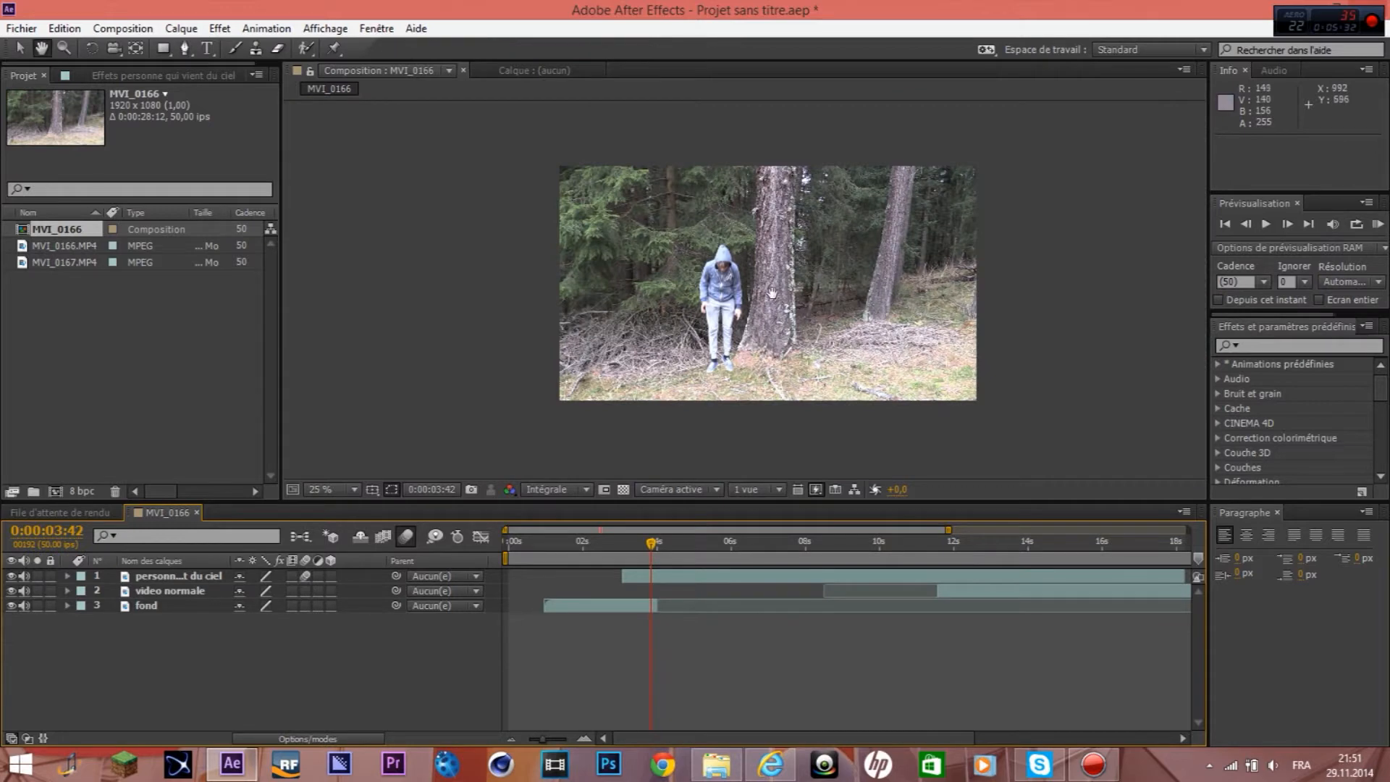
pyautogui.moveTo(716, 335); pyautogui.dragTo(692, 372)
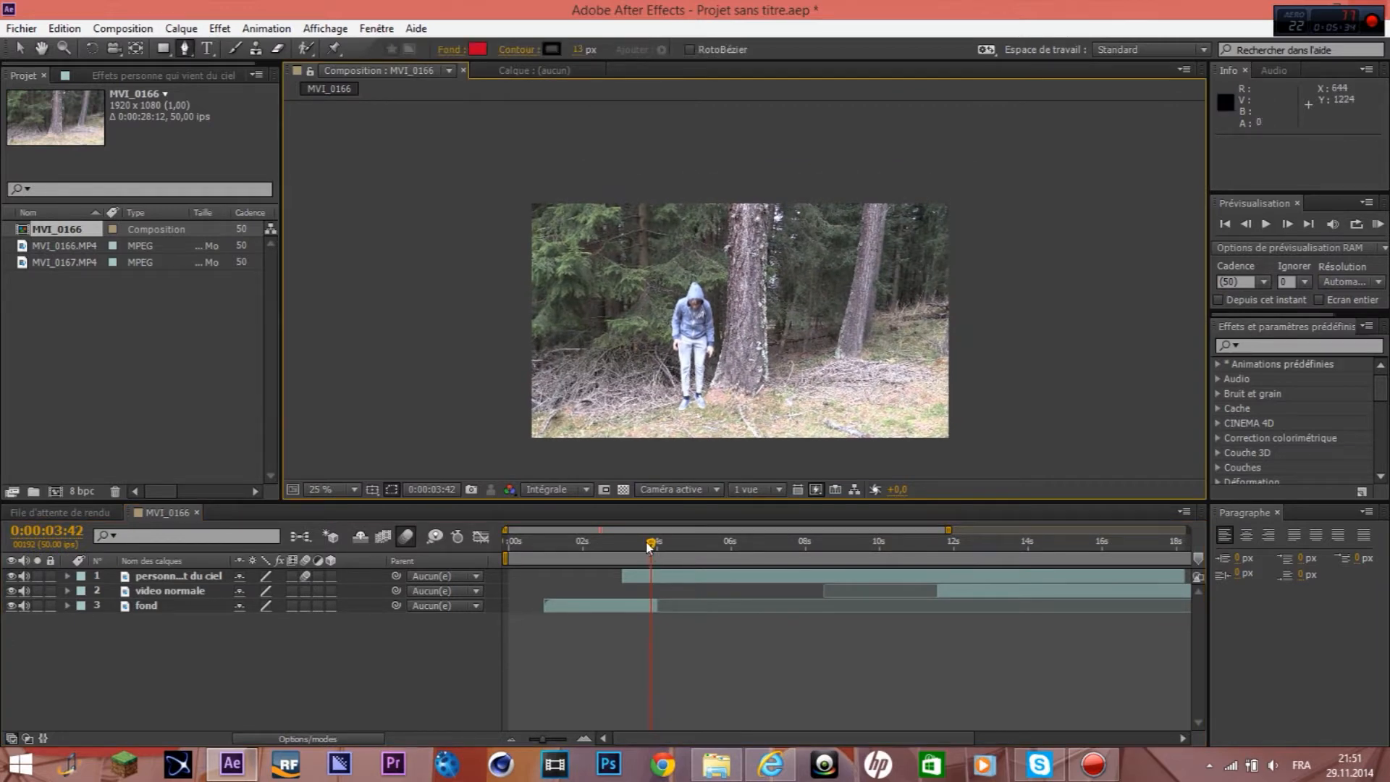
# - Shift the "fond" layer to start at 0:00:00:01 and the "personne qui vient du ciel" layer to start at 0:00:00:02
pyautogui.moveTo(649, 547); pyautogui.dragTo(588, 543)
pyautogui.moveTo(597, 606); pyautogui.dragTo(563, 610)
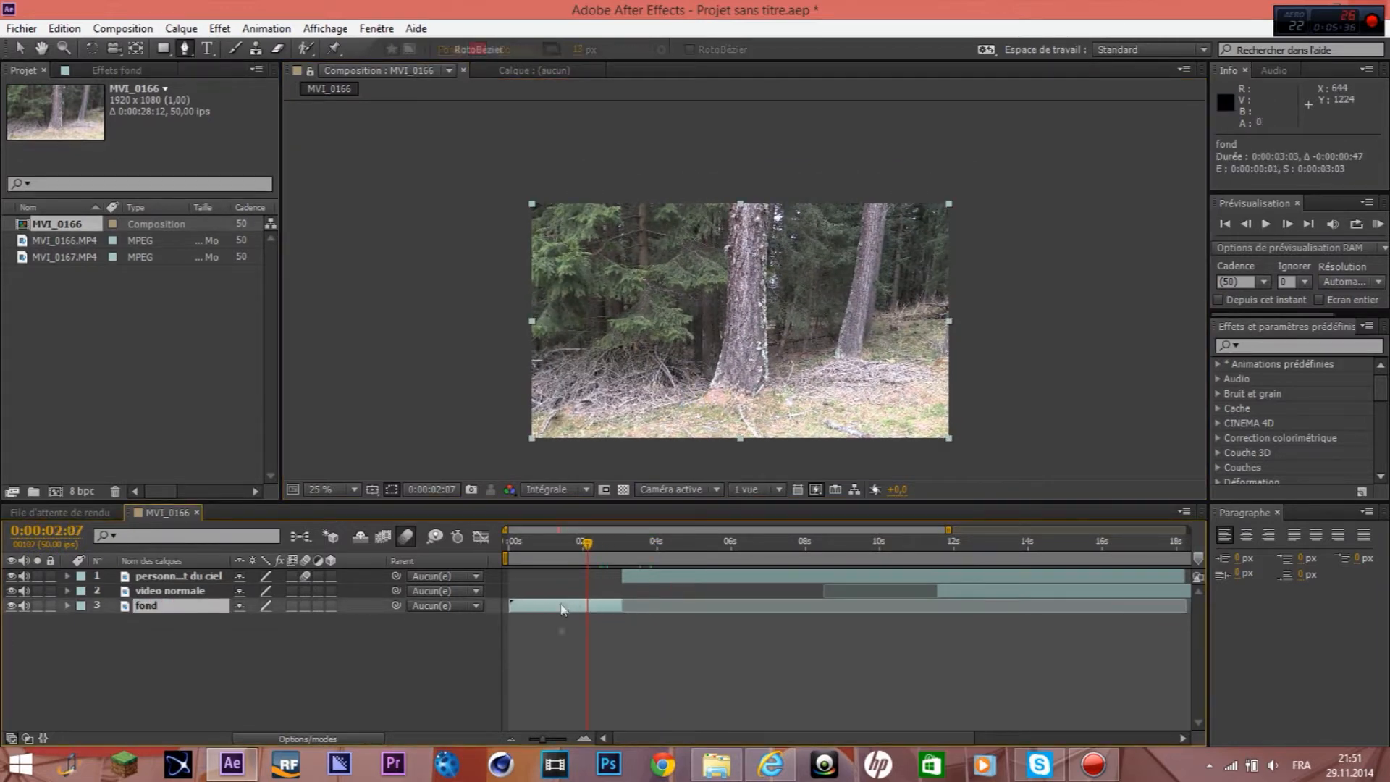
pyautogui.press('=')
pyautogui.press('=')
pyautogui.moveTo(660, 740); pyautogui.dragTo(656, 740)
pyautogui.moveTo(822, 580); pyautogui.dragTo(540, 560)
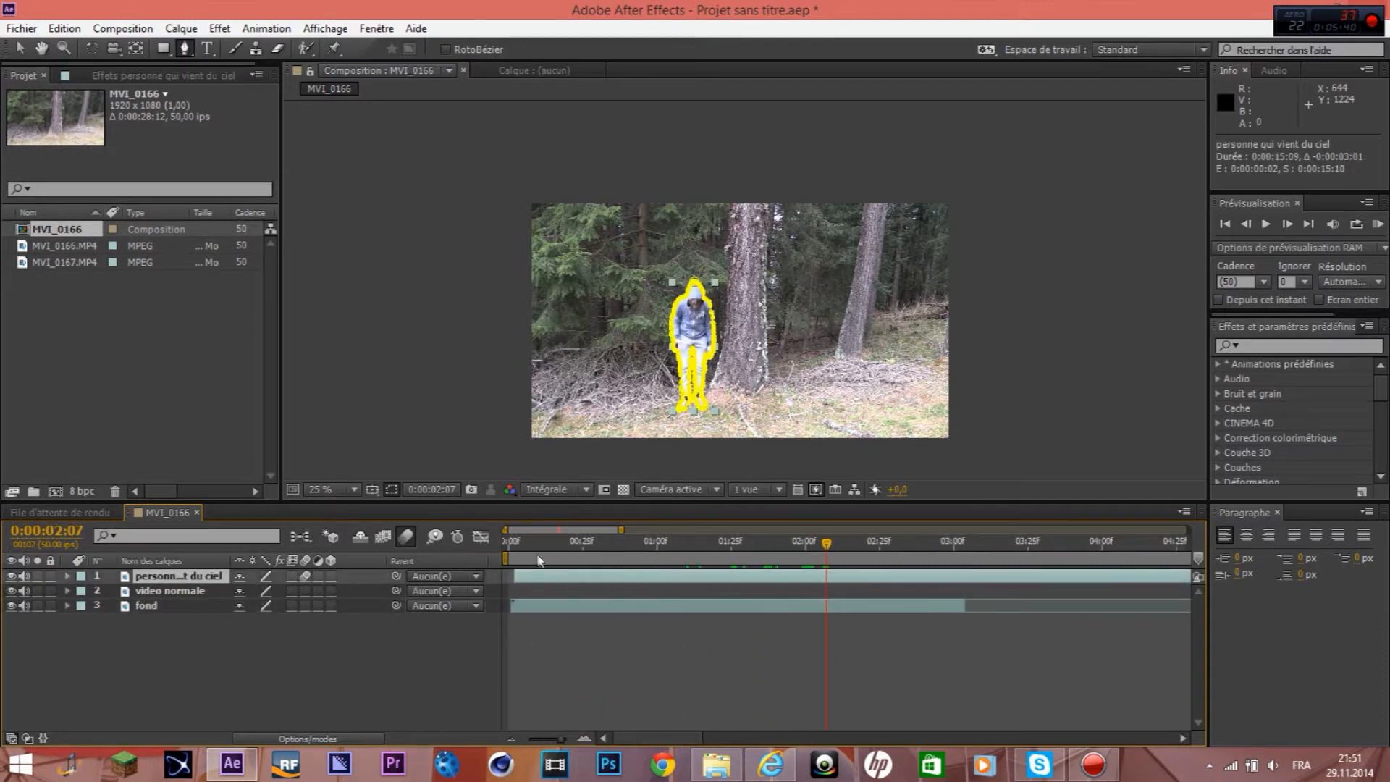
# - Shift the "personne qui vient du ciel" layer to start at 0:00:00:39, and go to 0:00:01:30
pyautogui.press('Home')
pyautogui.click(584, 739)
pyautogui.click(558, 606)
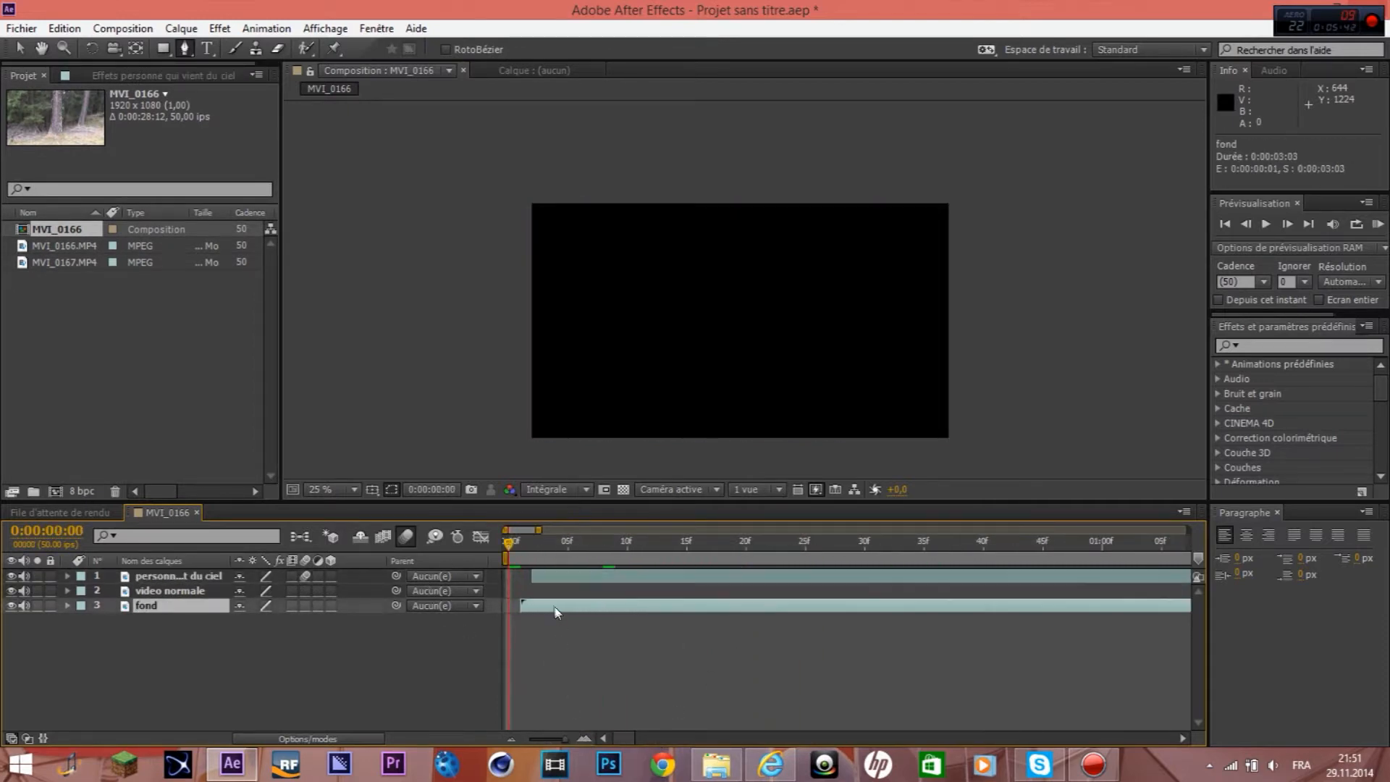
pyautogui.moveTo(554, 576); pyautogui.dragTo(627, 544)
pyautogui.click(515, 739)
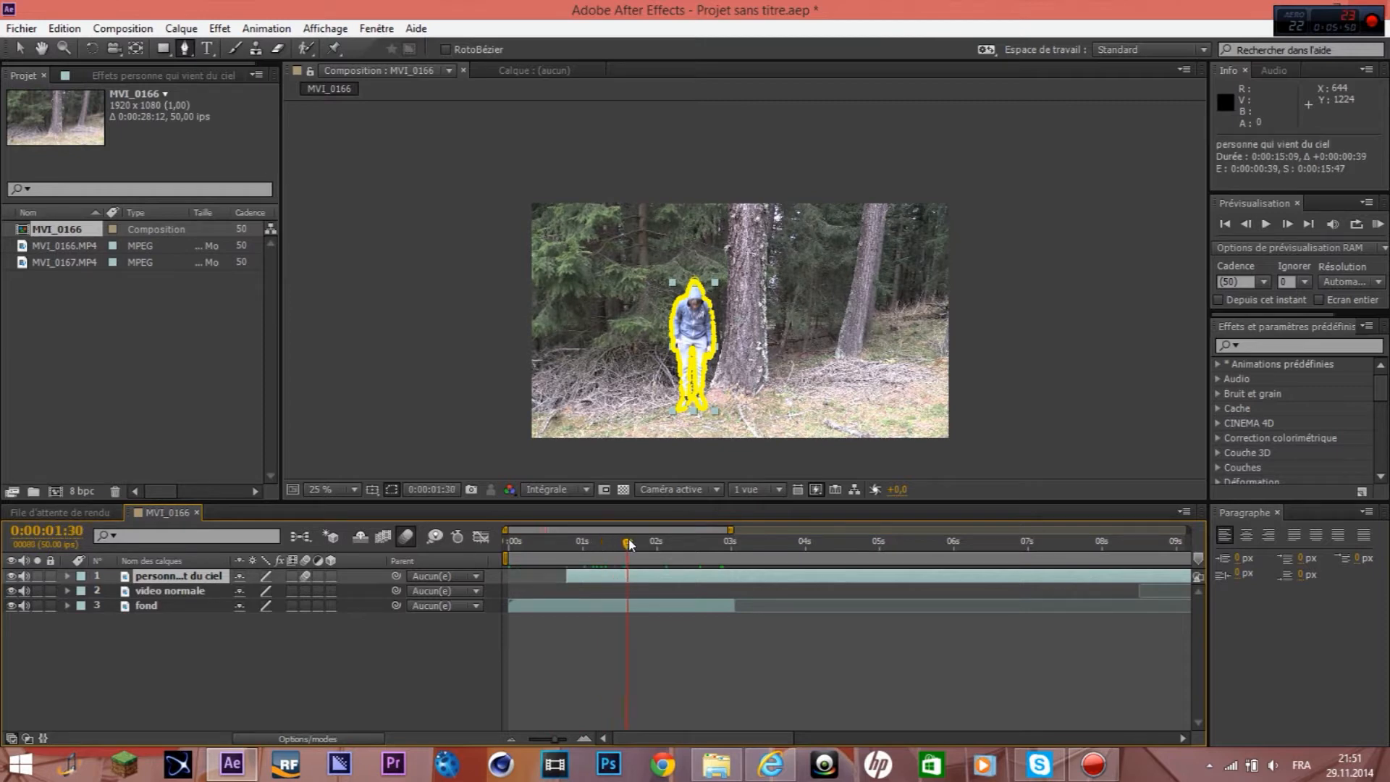
# - Keyframe the figure's position on the ground at 0:00:01:30, and move the figure straight up out of the frame at 0:00:00:39
pyautogui.hotkey('alt', 'shift', 'p')
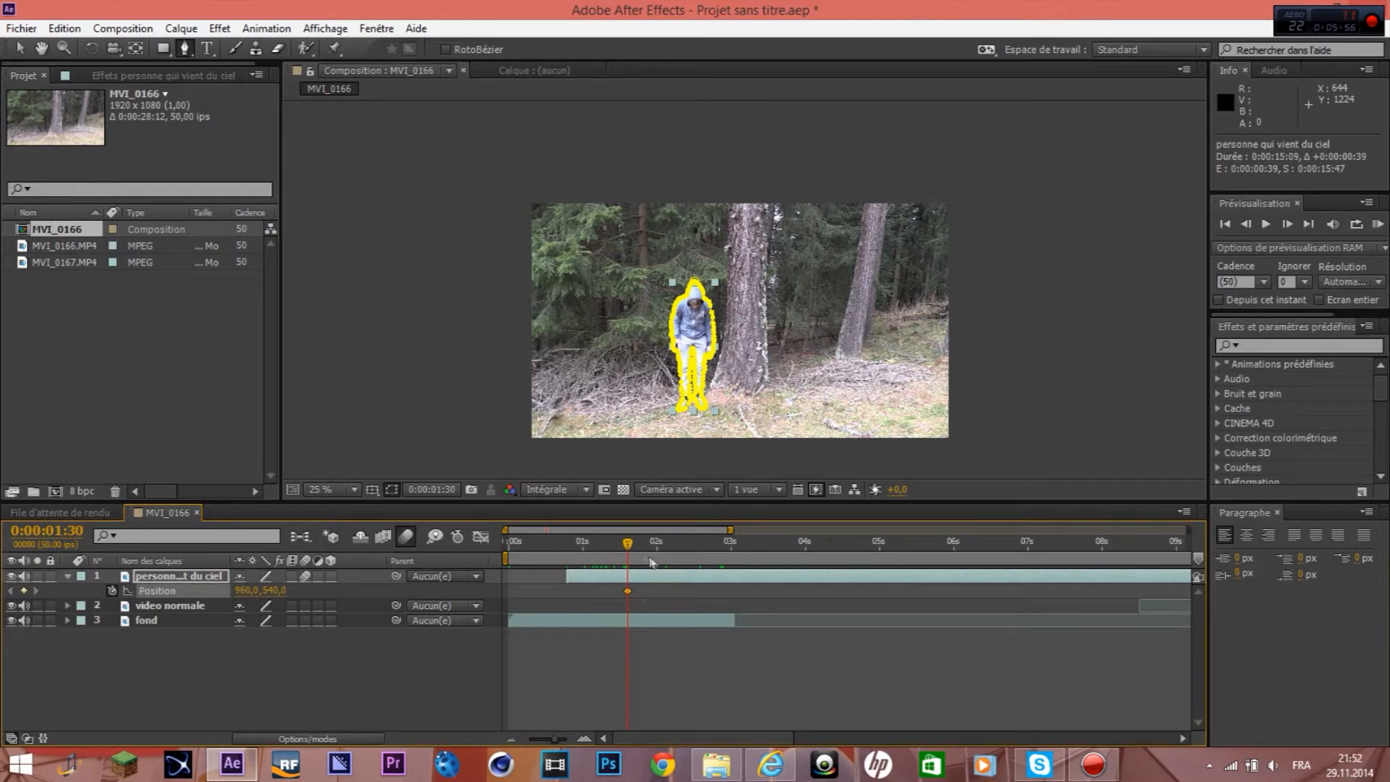
pyautogui.moveTo(628, 545); pyautogui.dragTo(567, 561)
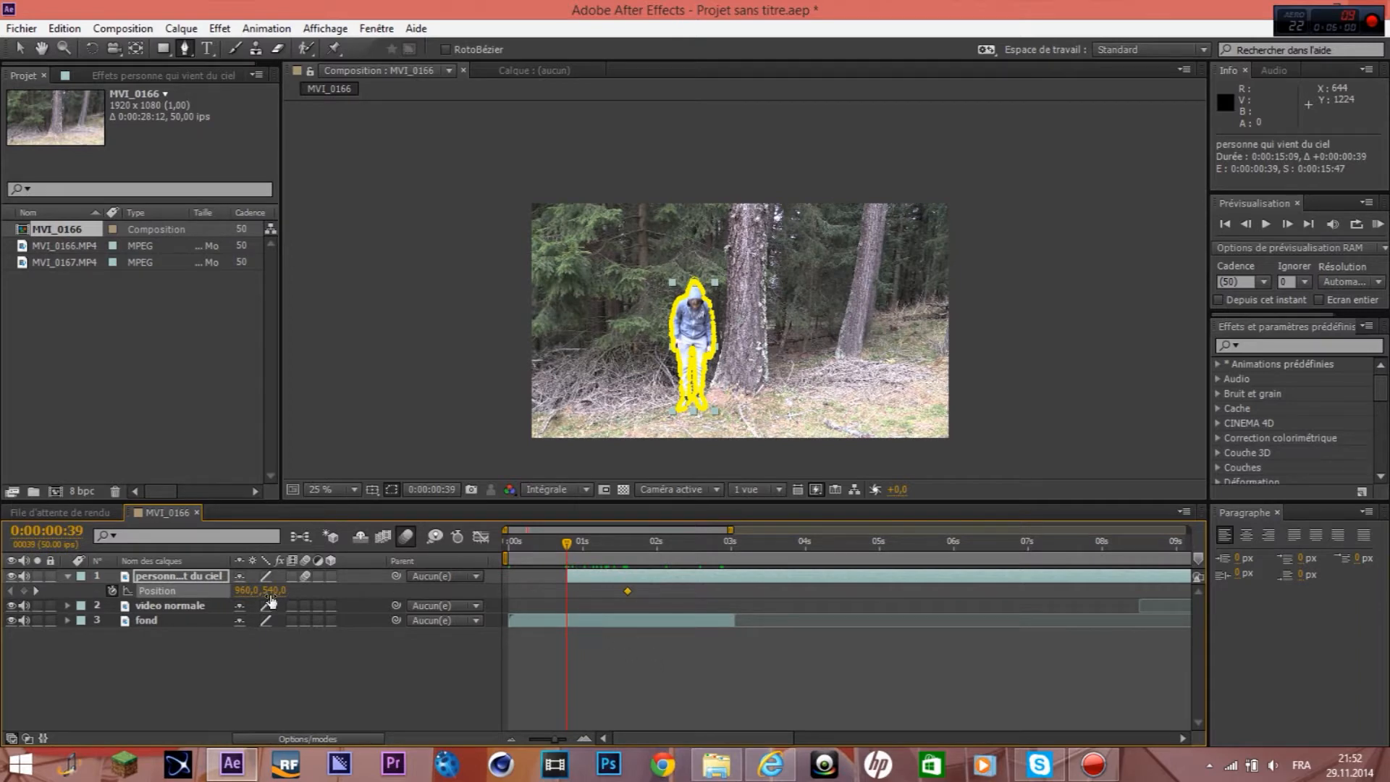
pyautogui.press('v')
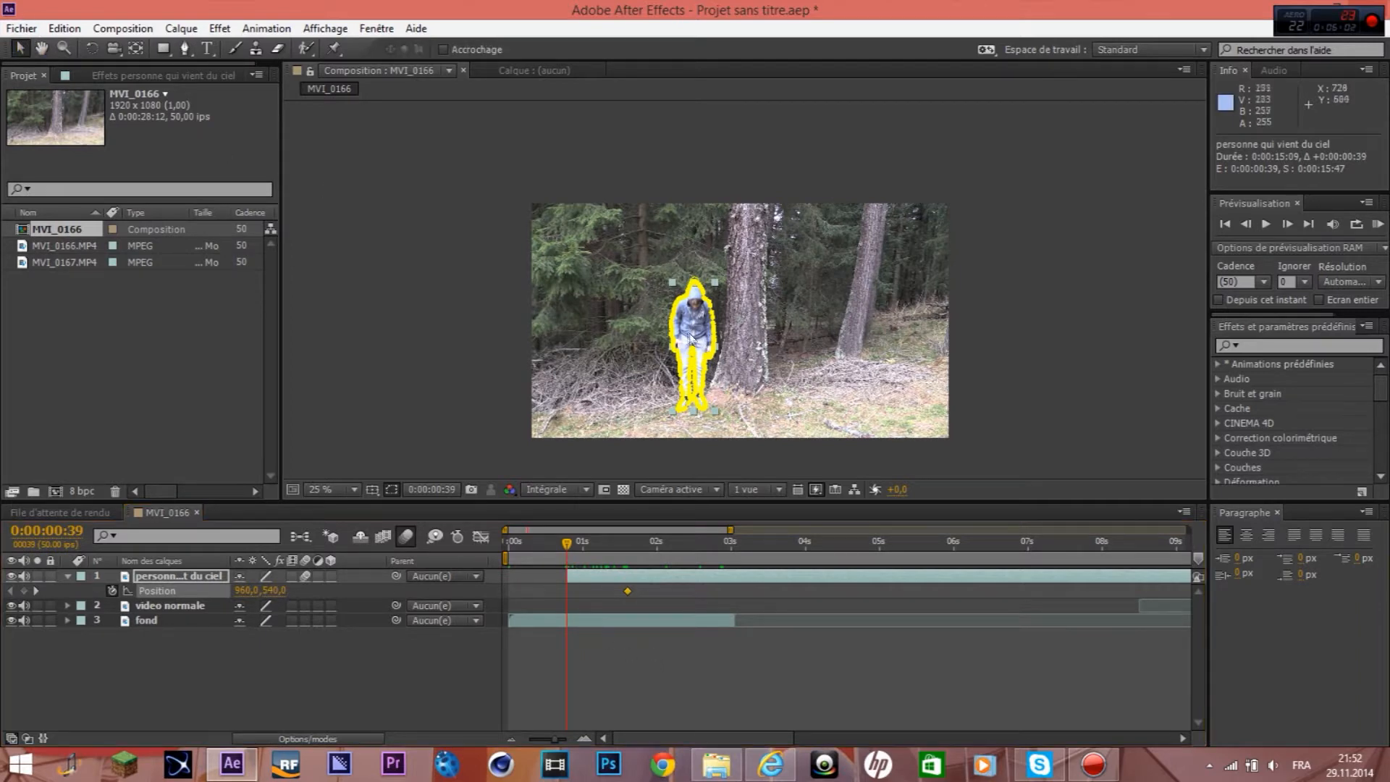
pyautogui.moveTo(694, 333); pyautogui.dragTo(693, 124)
# - Preview the figure's fall and reduce the preview resolution to Un demi
pyautogui.moveTo(567, 545); pyautogui.dragTo(603, 544)
pyautogui.click(1376, 224)
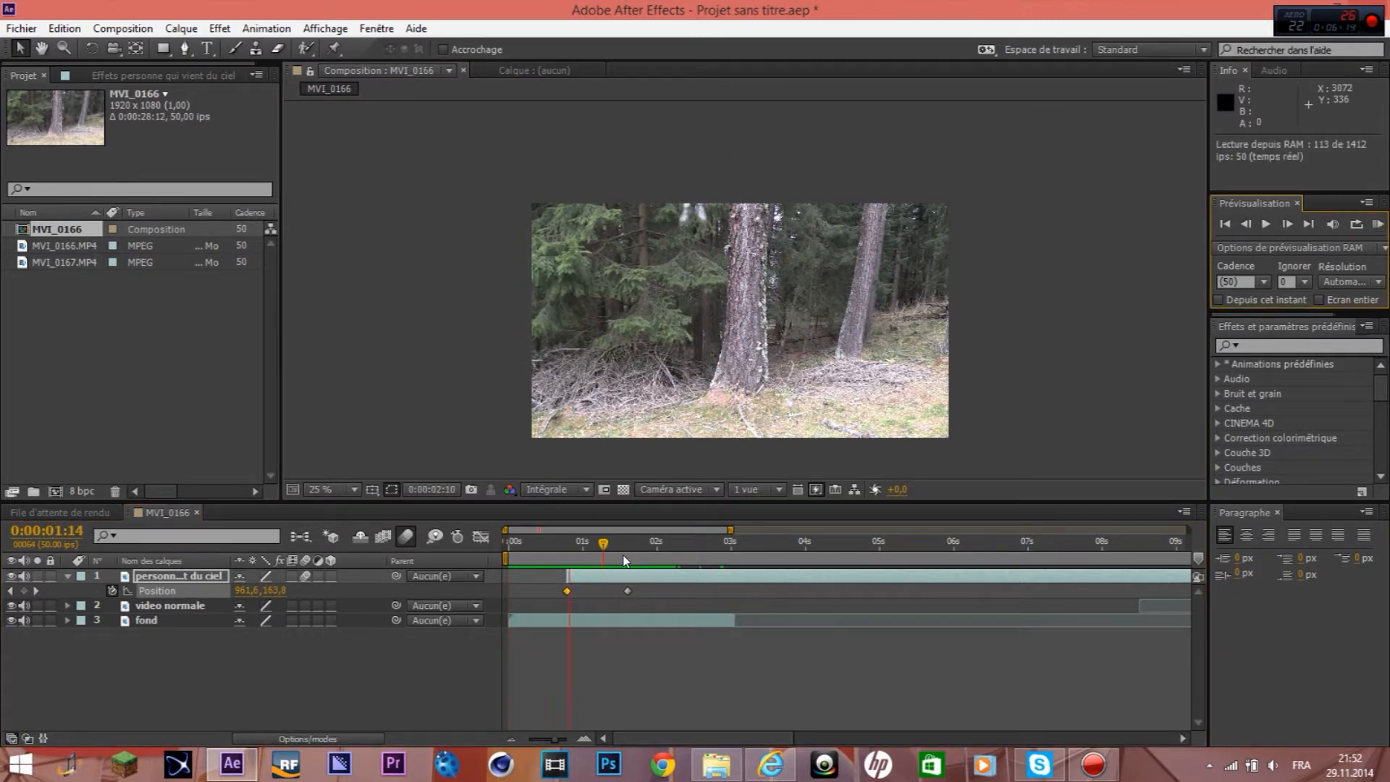
pyautogui.press('space')
pyautogui.click(572, 489)
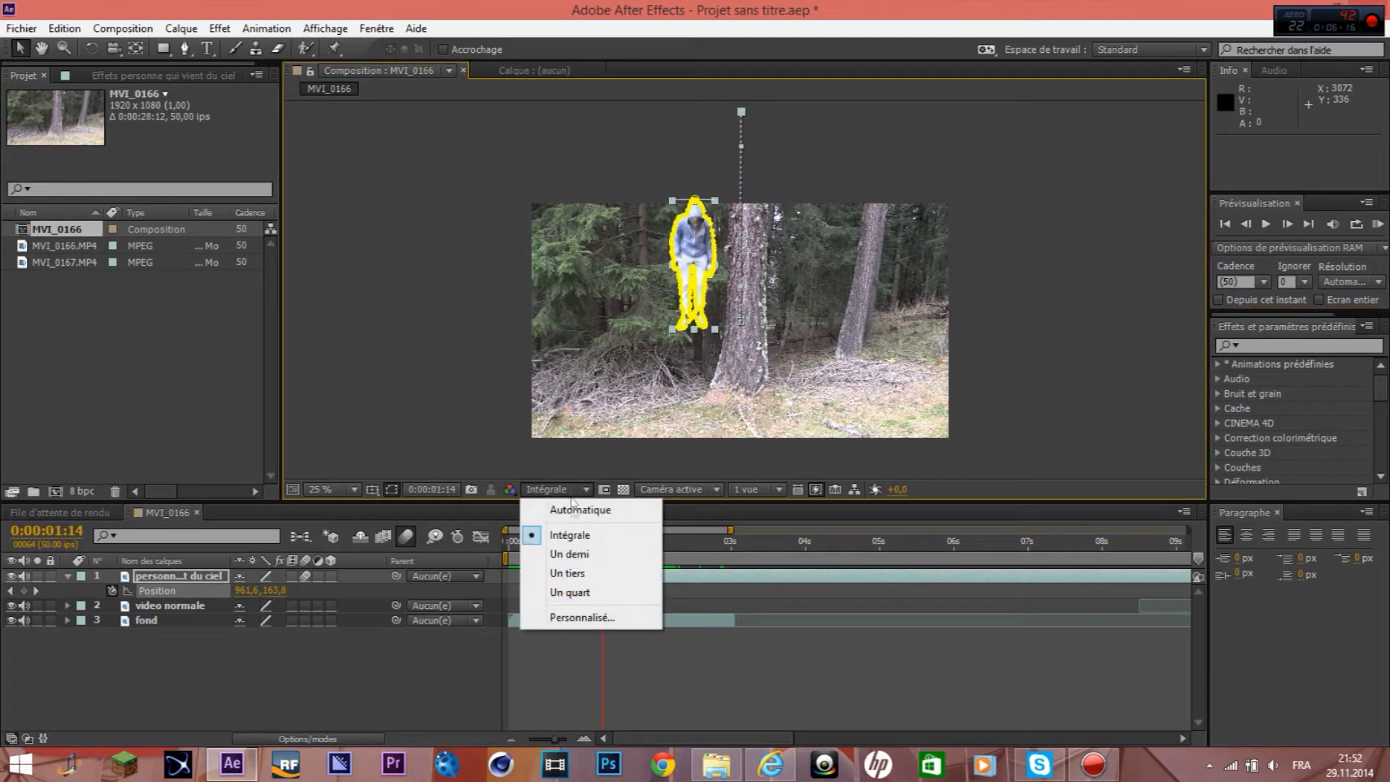
pyautogui.click(579, 553)
# - Move the landing position keyframe earlier to 0:00:01:07 and preview the faster fall
pyautogui.moveTo(627, 590); pyautogui.dragTo(590, 591)
pyautogui.click(1378, 224)
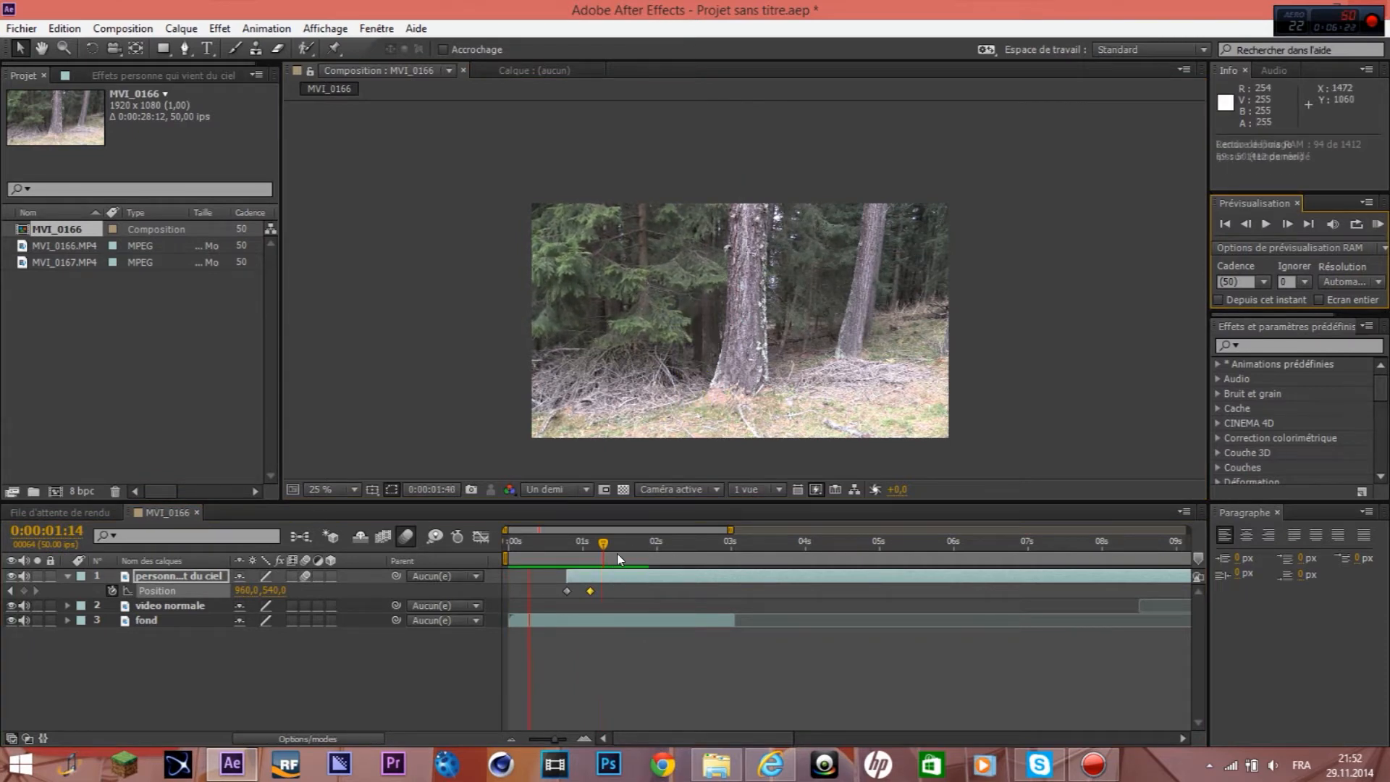
pyautogui.press('space')
pyautogui.moveTo(590, 592); pyautogui.dragTo(592, 592)
pyautogui.click(1378, 225)
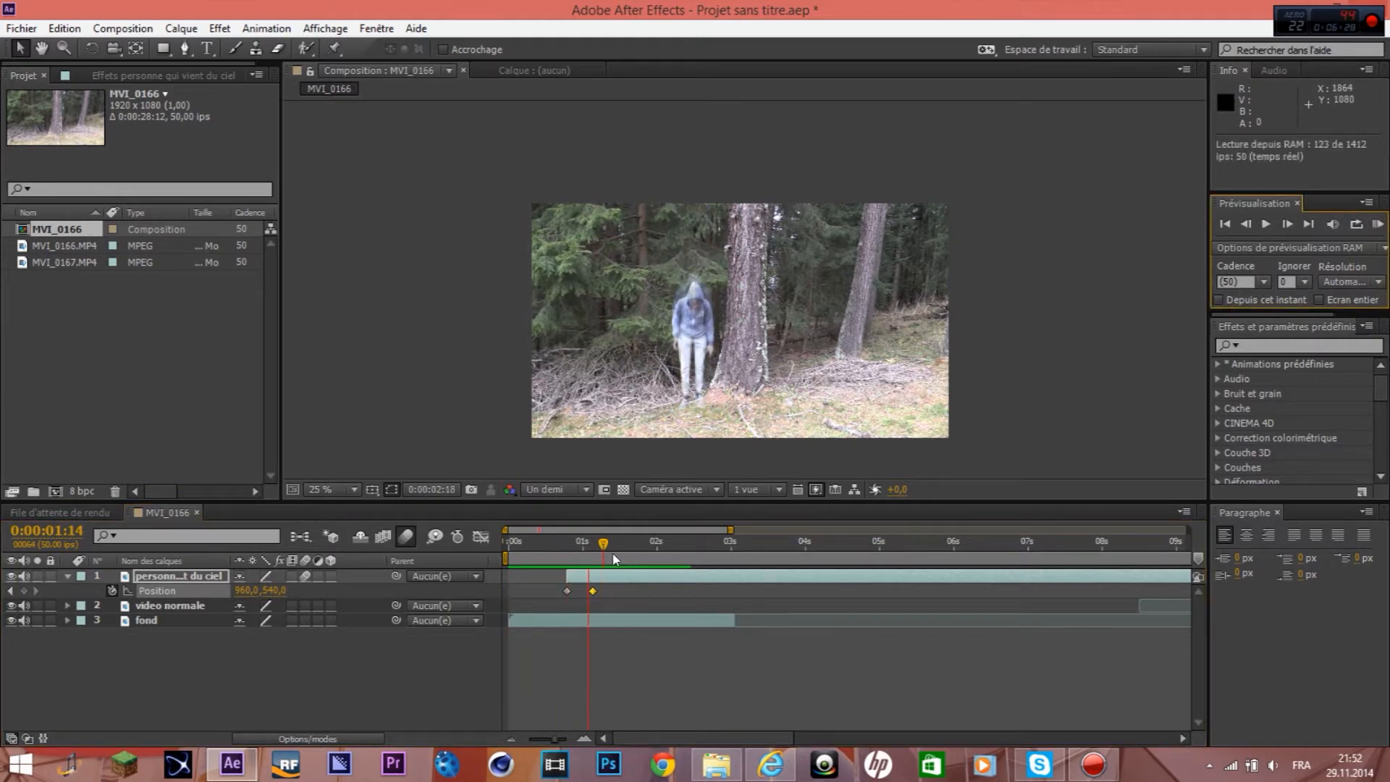
pyautogui.moveTo(612, 559)
pyautogui.mouseDown()
pyautogui.moveTo(551, 558)
pyautogui.moveTo(602, 559)
pyautogui.mouseUp()
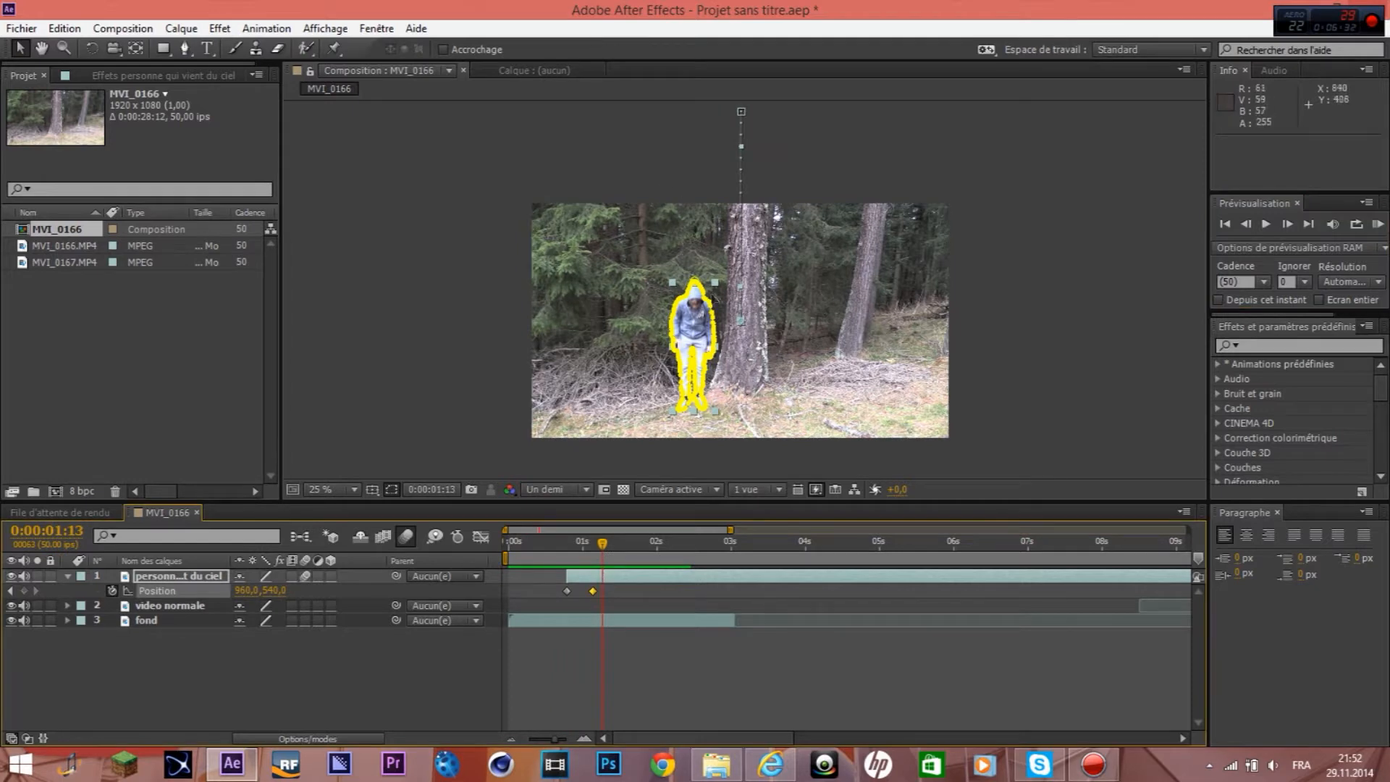
pyautogui.press('KP_0')
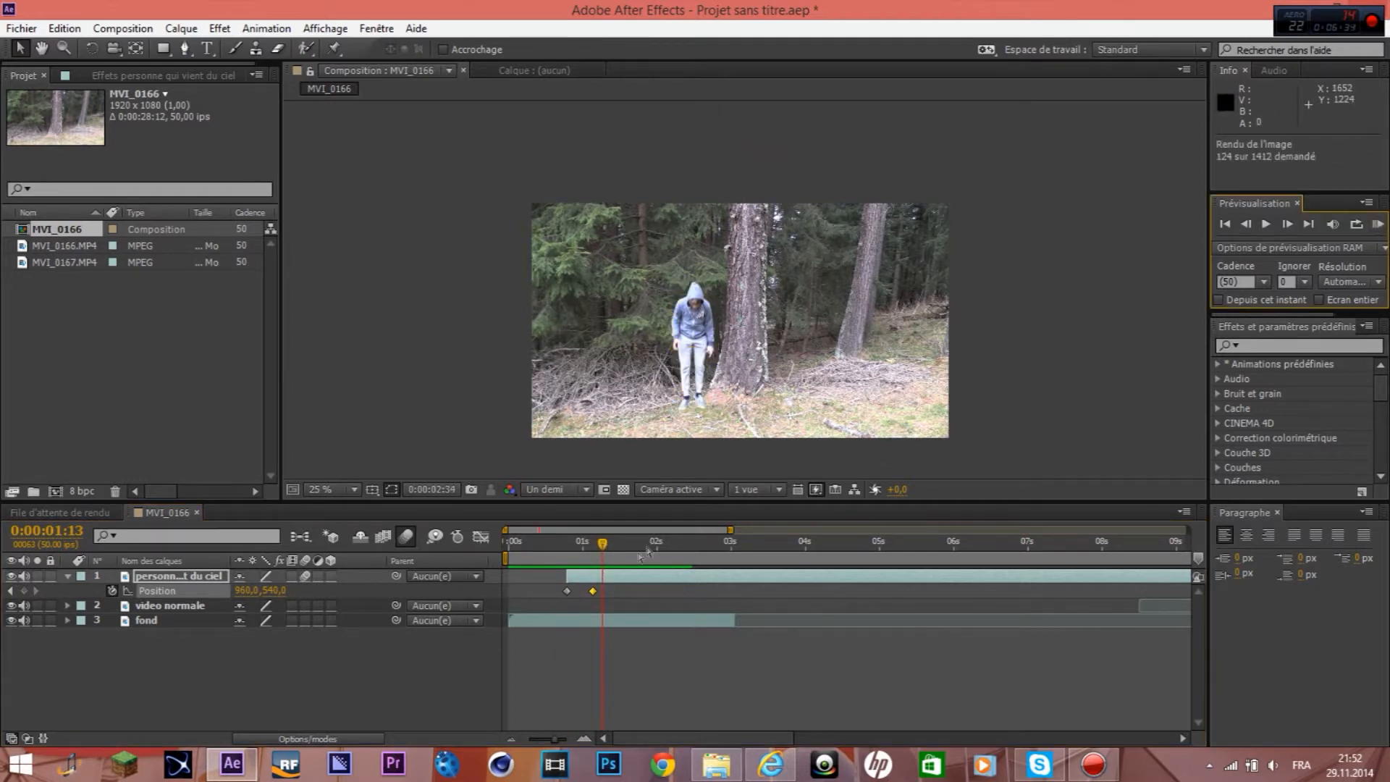
# - Split the "personne qui vient du ciel" layer at 0:00:01:07 and delete the part after the cut
pyautogui.moveTo(609, 540); pyautogui.dragTo(594, 566)
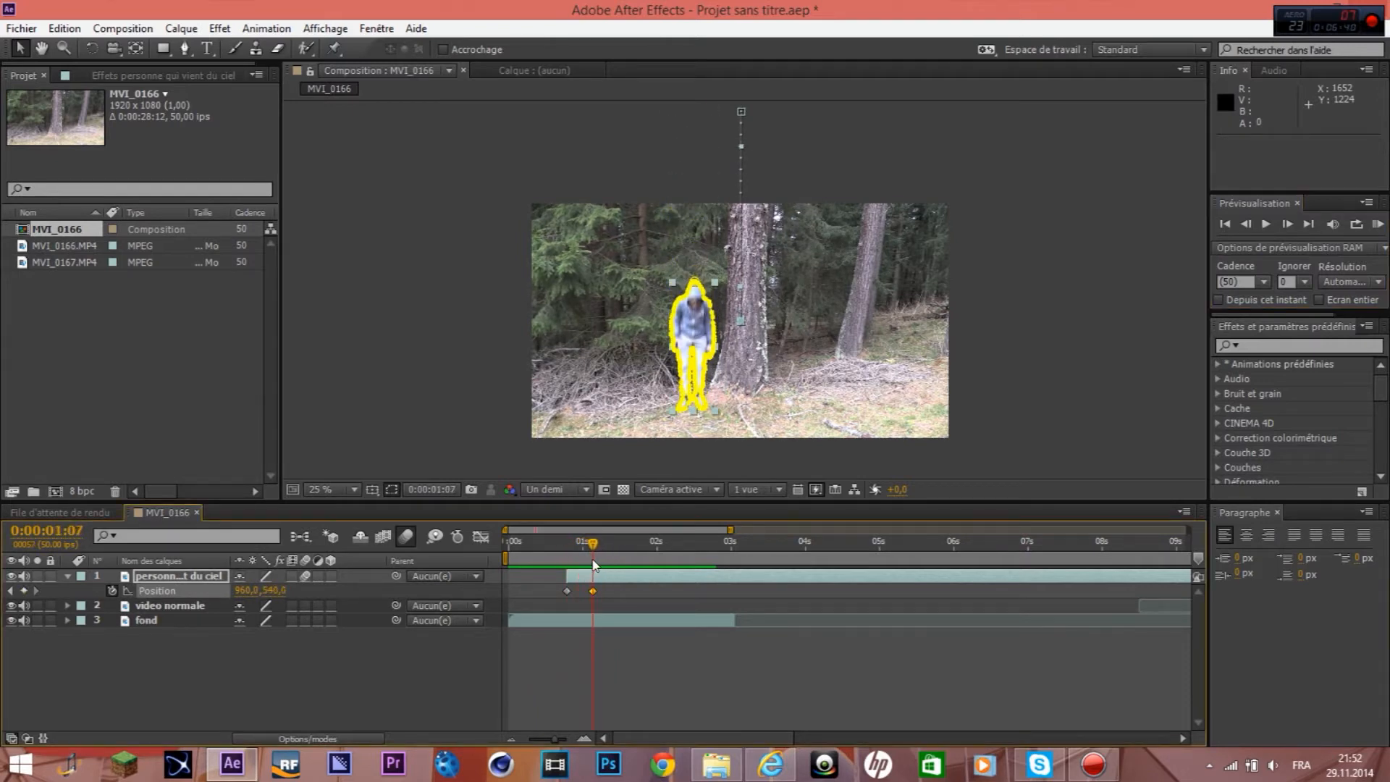
pyautogui.hotkey('ctrl', 'shift', 'd')
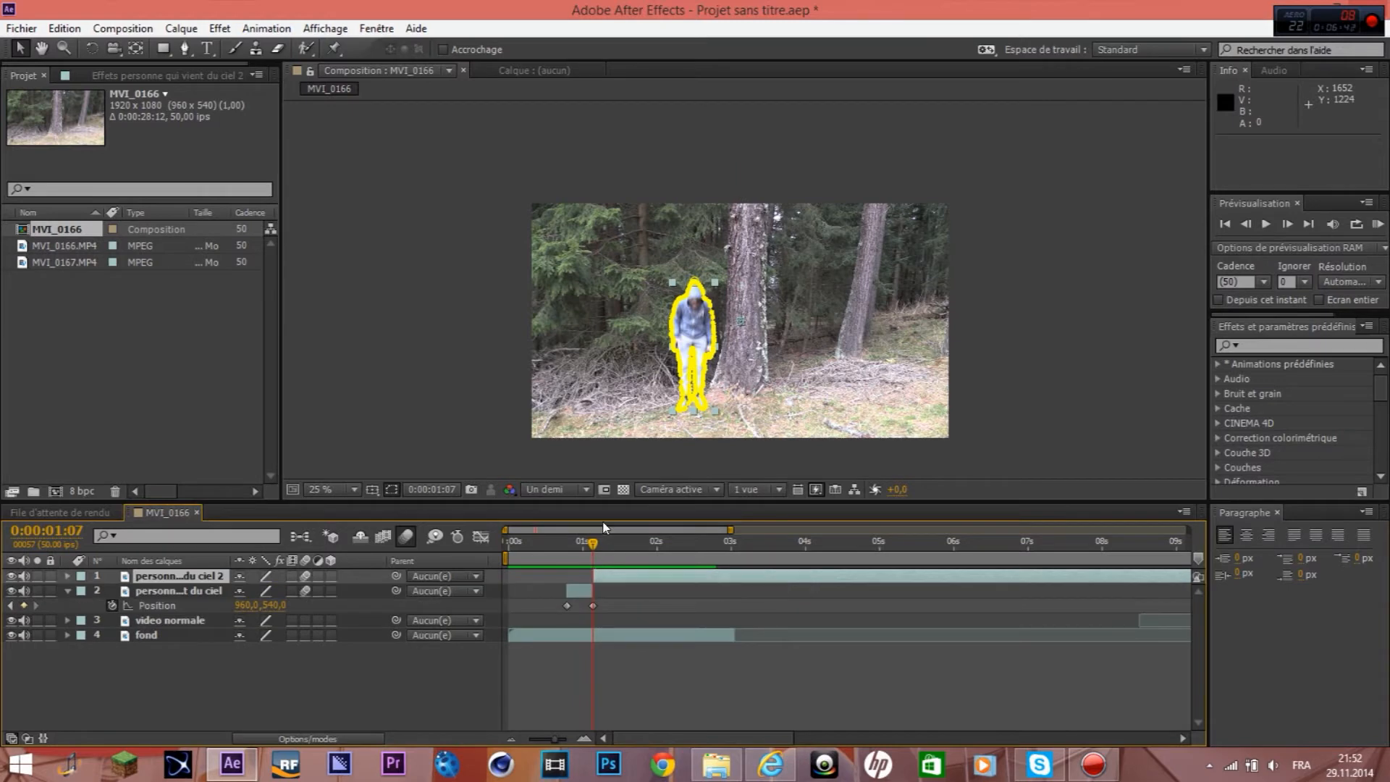
pyautogui.press('Delete')
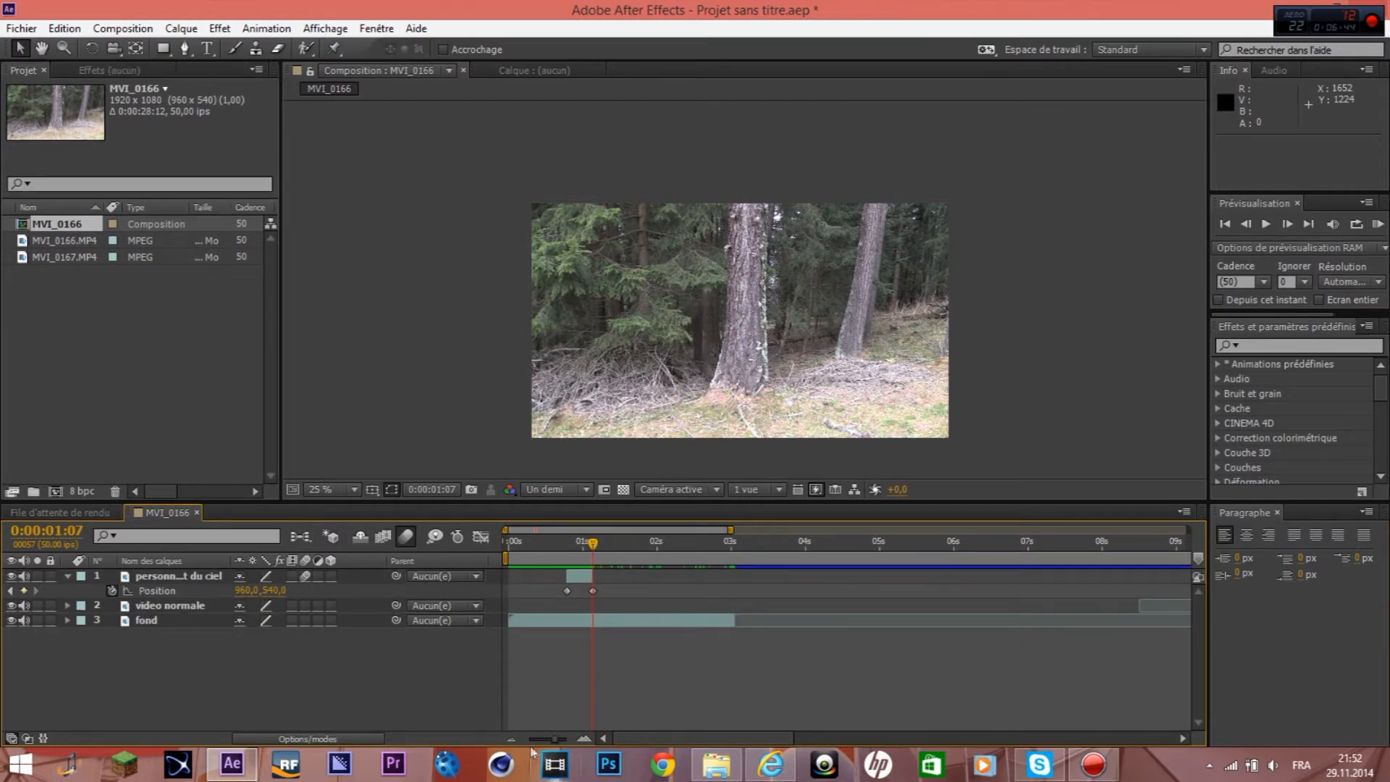
# - Slide the "video normale" layer earlier to start at -0:00:03:16, bringing the person's landing pose to 0:00:01:07
pyautogui.click(511, 739)
pyautogui.moveTo(1118, 608); pyautogui.dragTo(664, 619)
pyautogui.click(585, 739)
pyautogui.click(584, 739)
pyautogui.click(585, 739)
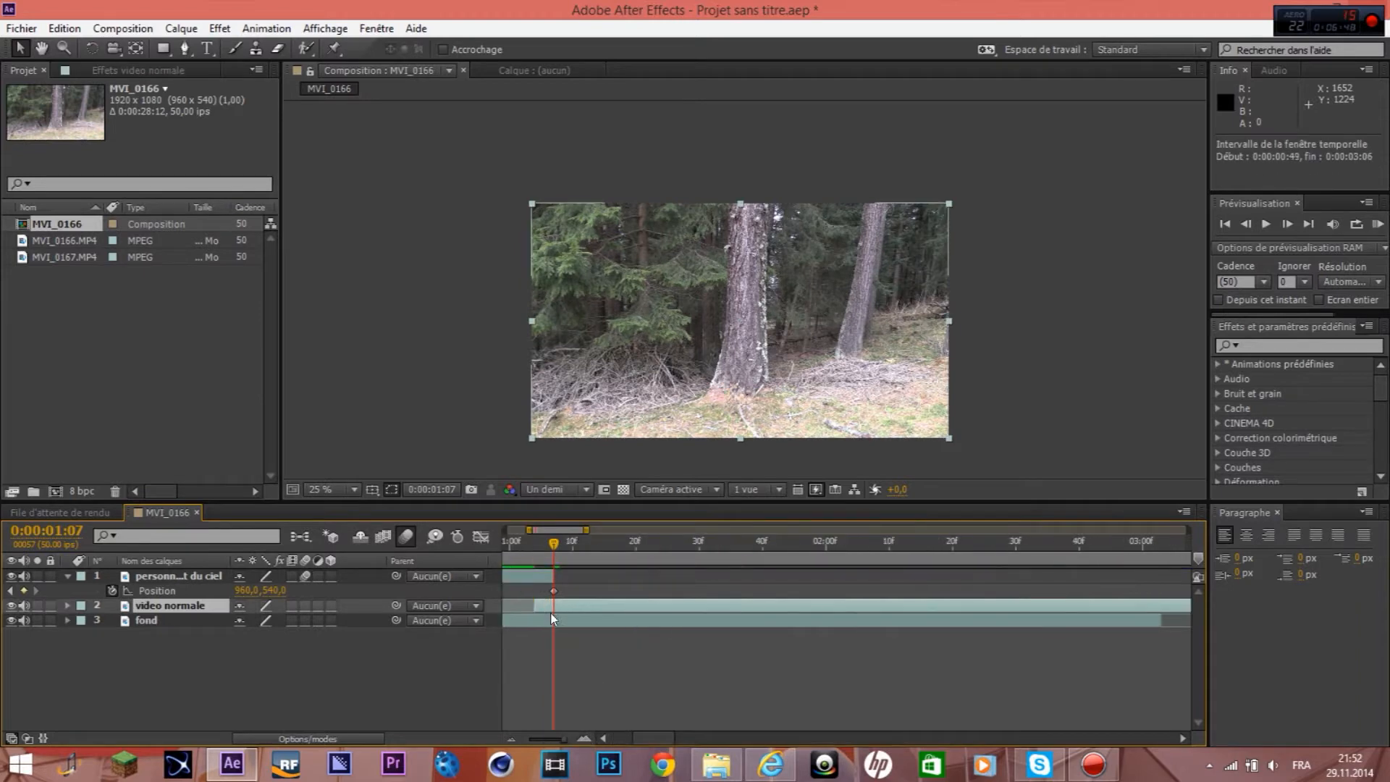
pyautogui.moveTo(551, 613); pyautogui.dragTo(572, 606)
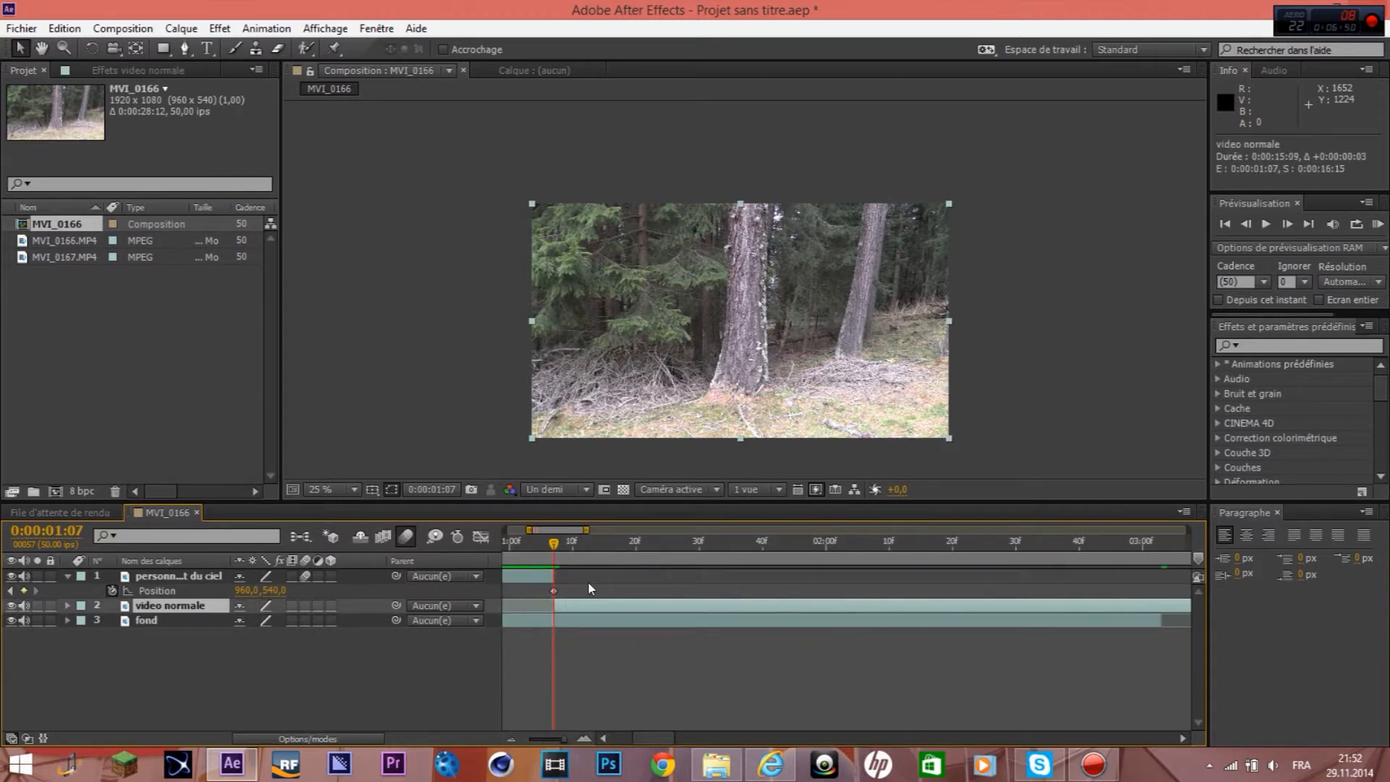
pyautogui.moveTo(551, 543); pyautogui.dragTo(557, 577)
pyautogui.click(512, 739)
pyautogui.click(512, 739)
pyautogui.moveTo(745, 608); pyautogui.dragTo(601, 640)
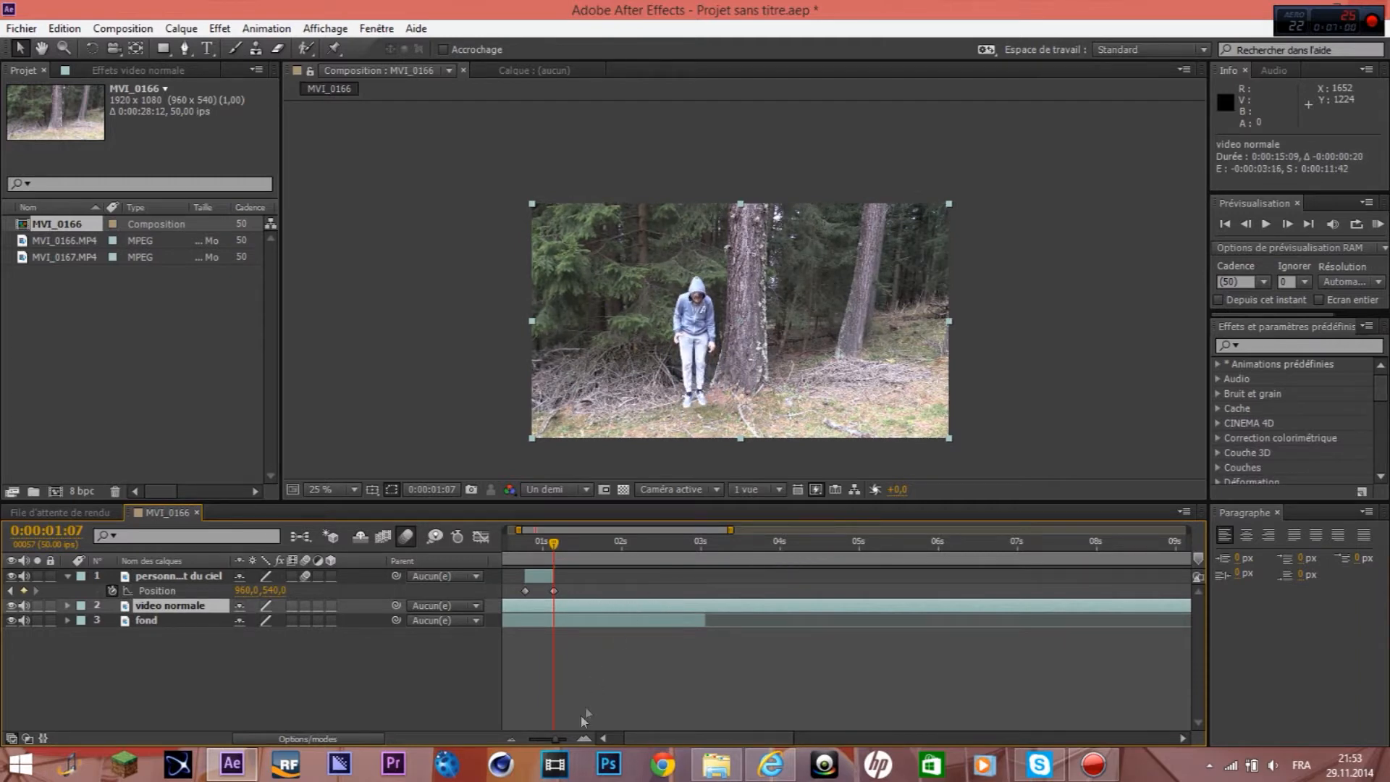
# - Match "video normale" to the landed figure by shifting its start to -0:00:03:20, and end the "personne qui vient du ciel" layer just before 0:00:01:07
pyautogui.click(584, 738)
pyautogui.click(583, 739)
pyautogui.moveTo(555, 551); pyautogui.dragTo(547, 550)
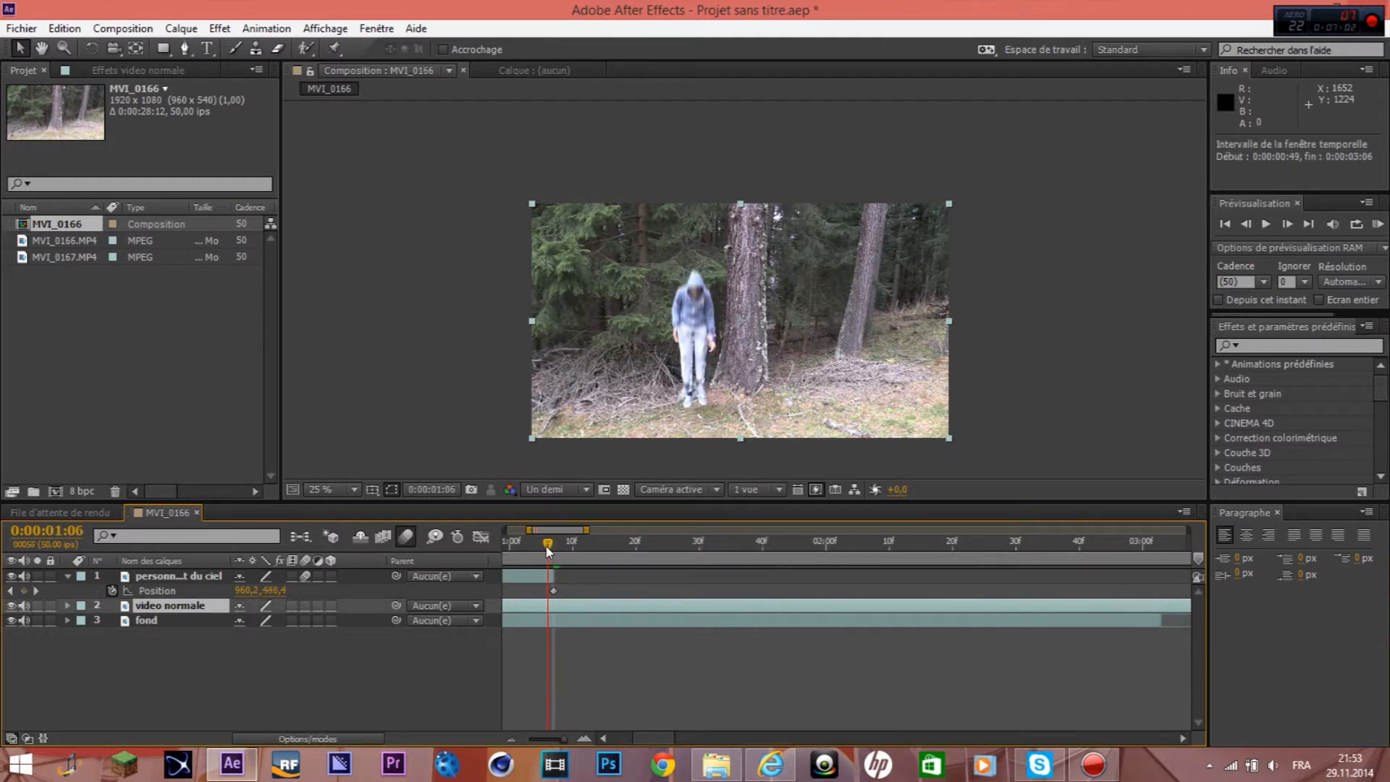
pyautogui.moveTo(594, 608); pyautogui.dragTo(598, 621)
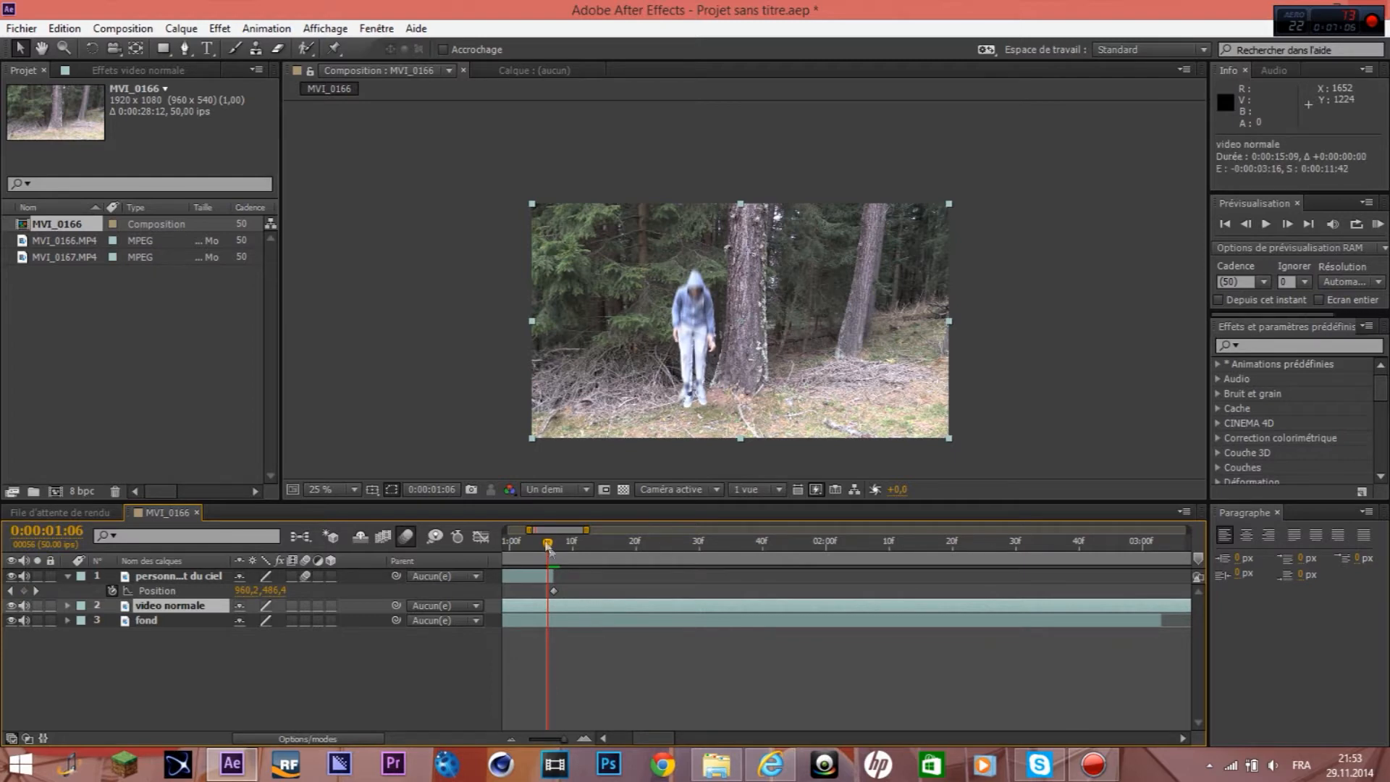
pyautogui.moveTo(555, 574); pyautogui.dragTo(567, 618)
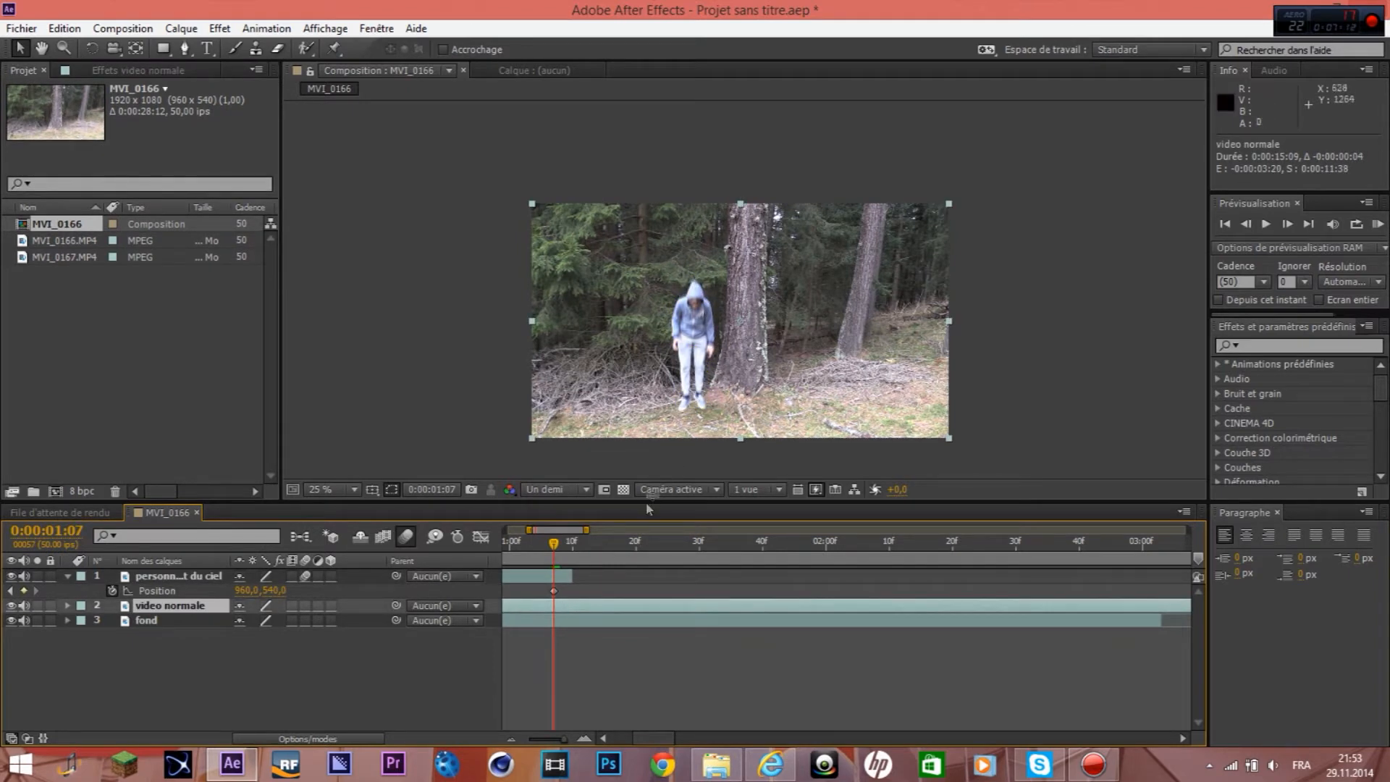
pyautogui.moveTo(572, 575); pyautogui.dragTo(554, 577)
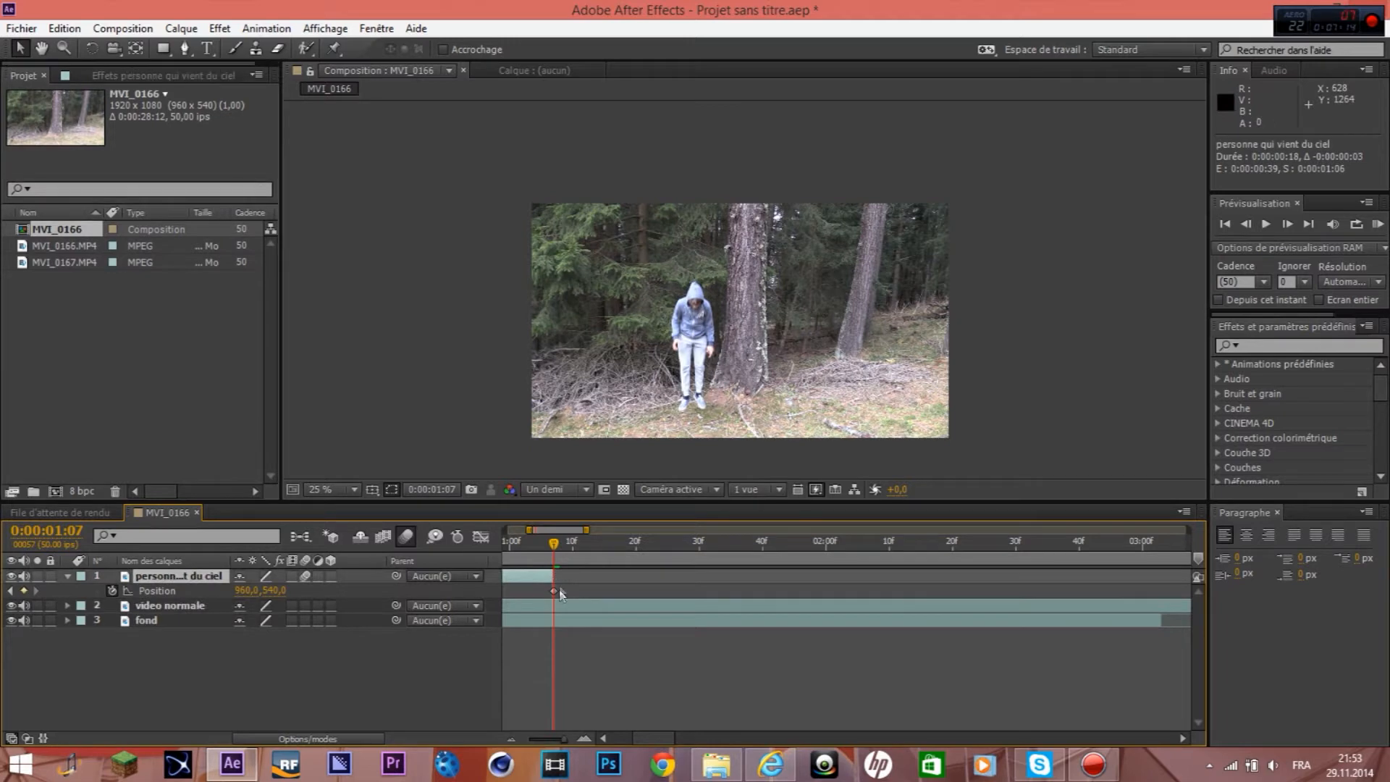
# - Split the "video normale" layer at 0:00:01:07, delete the part before the cut and check the transition
pyautogui.click(565, 607)
pyautogui.hotkey('ctrl', 'shift', 'd')
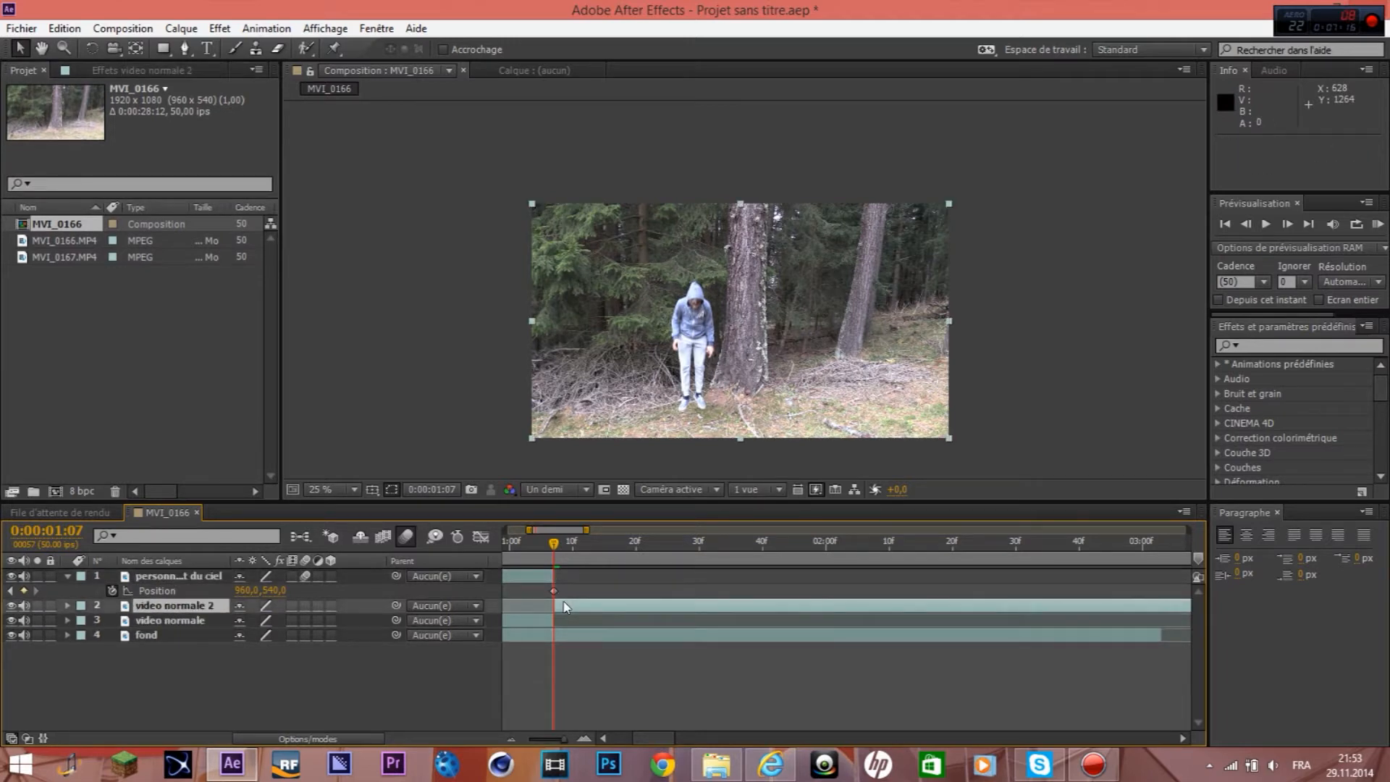
pyautogui.click(552, 620)
pyautogui.press('Delete')
pyautogui.click(512, 738)
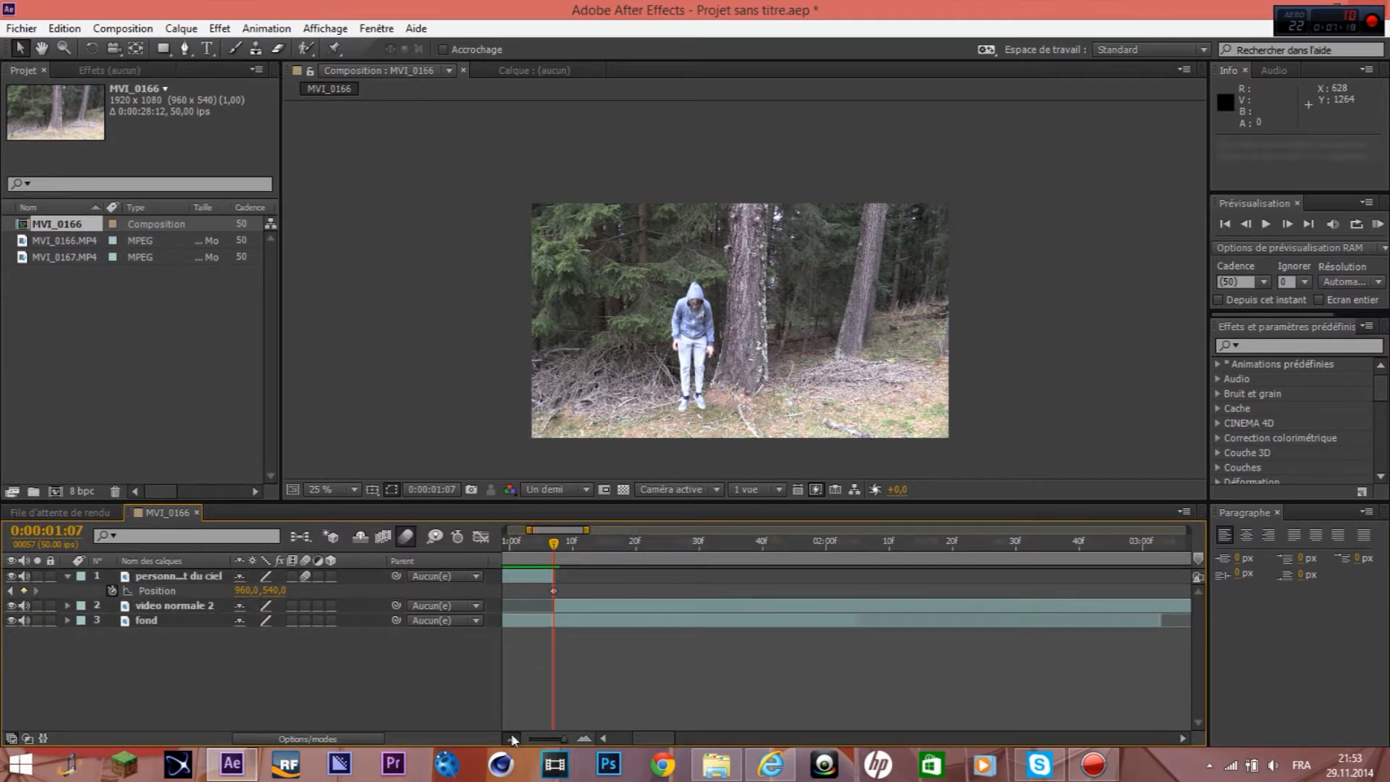
pyautogui.moveTo(554, 543); pyautogui.dragTo(583, 550)
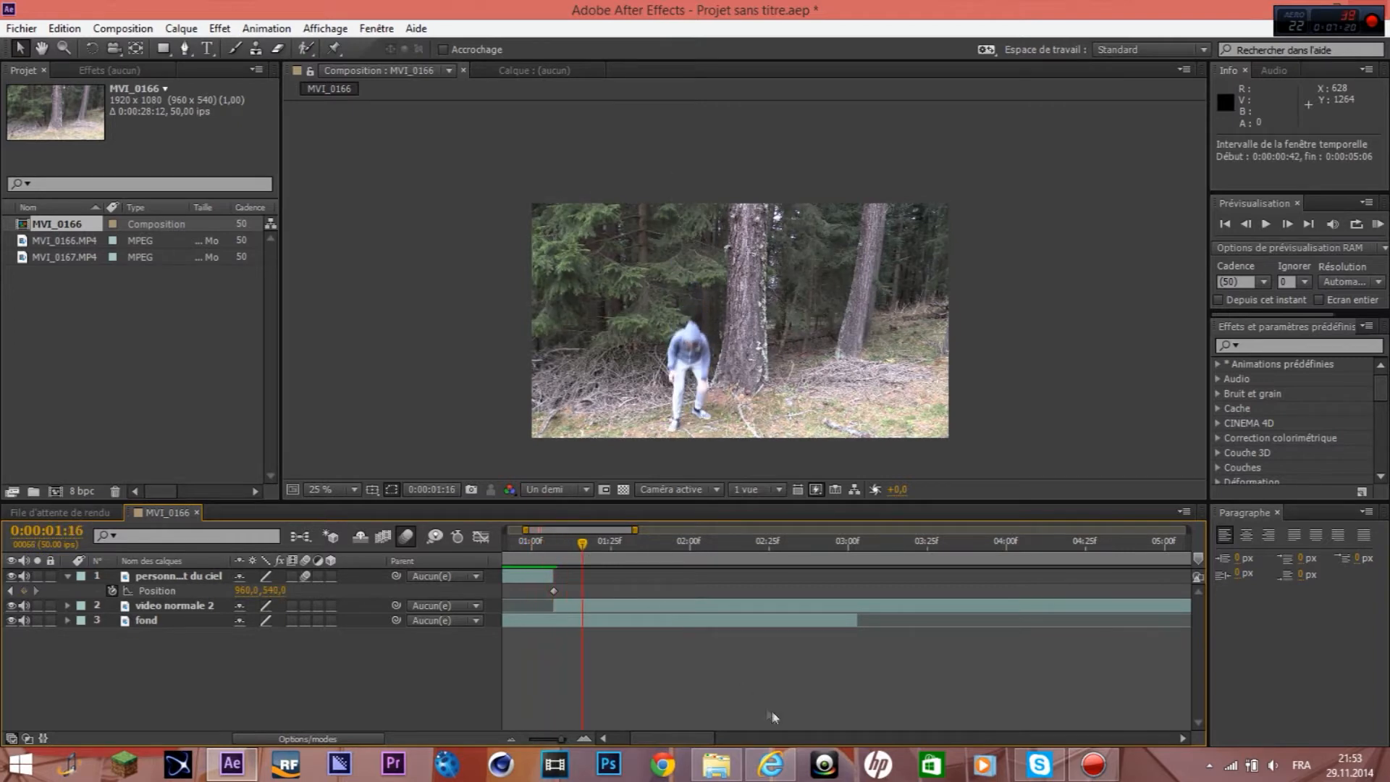
pyautogui.moveTo(674, 740); pyautogui.dragTo(657, 740)
# - Draw a loose, rounded closed mask around the person on the "video normale 2" layer at 0:00:01:10
pyautogui.moveTo(684, 543); pyautogui.dragTo(699, 613)
pyautogui.click(698, 608)
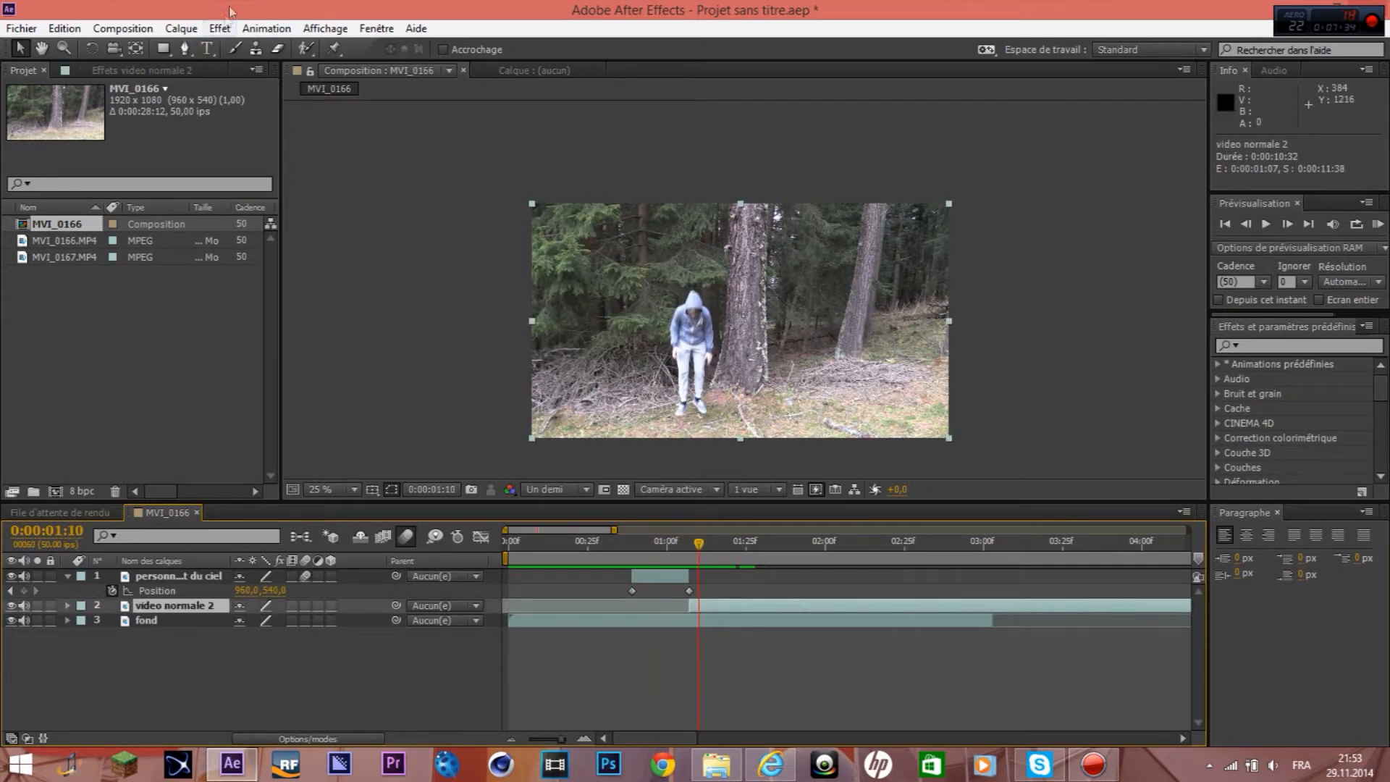
pyautogui.click(186, 49)
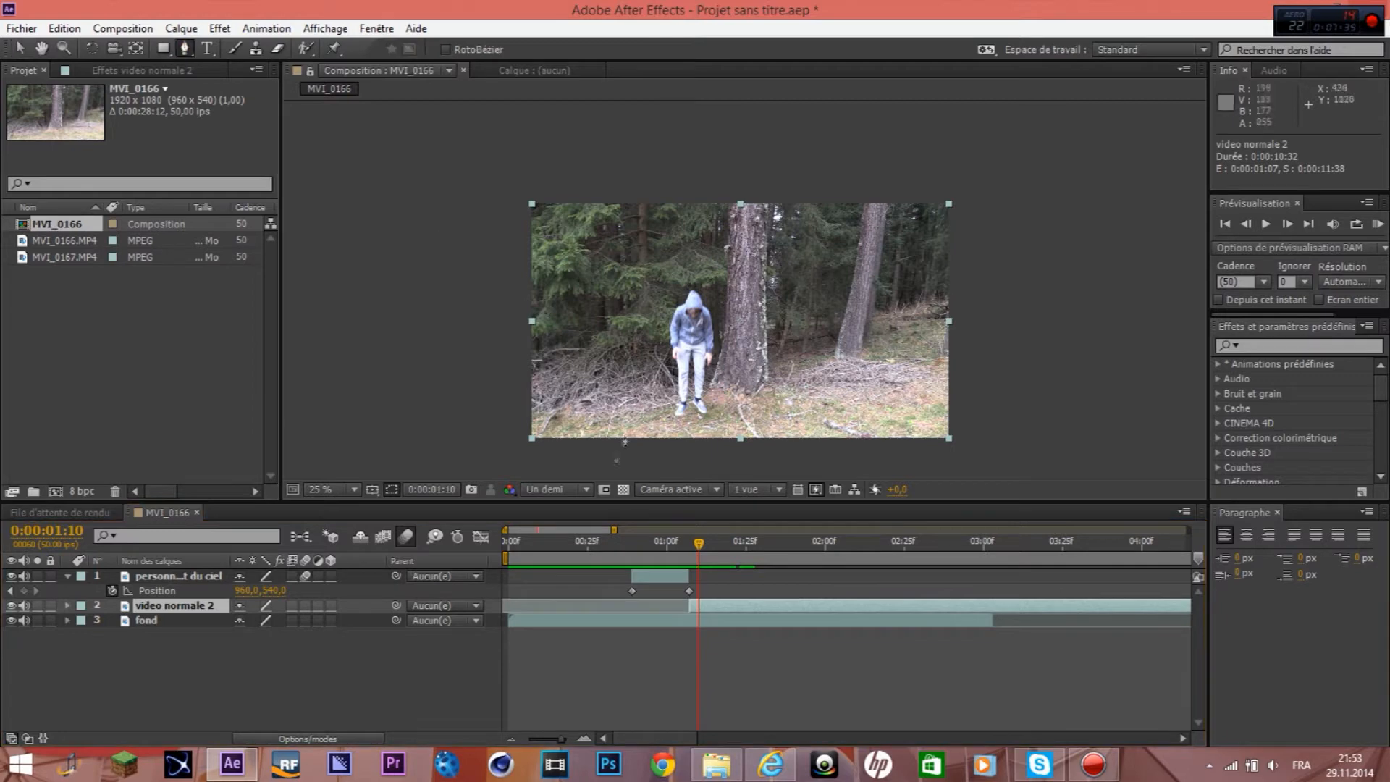
pyautogui.click(667, 414)
pyautogui.click(655, 369)
pyautogui.click(652, 318)
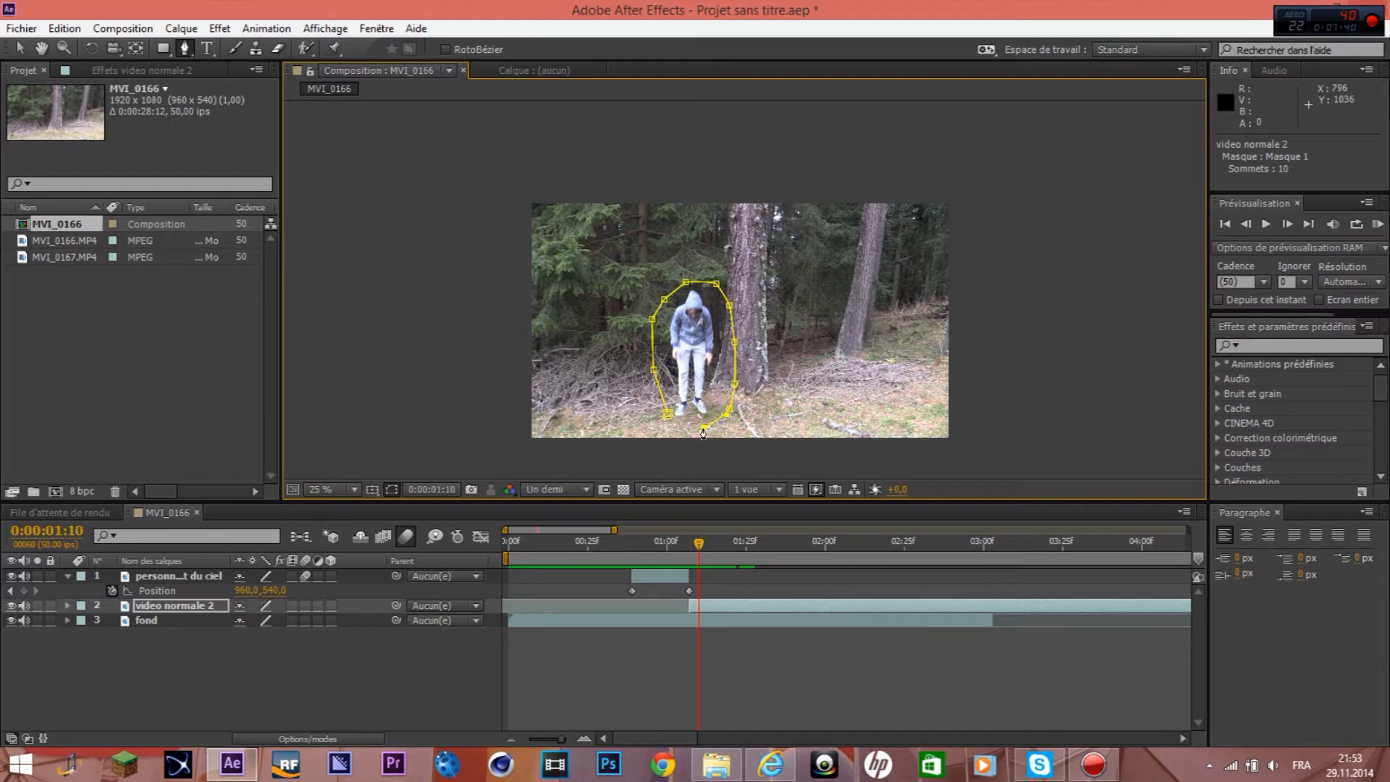
pyautogui.moveTo(666, 413); pyautogui.dragTo(657, 414)
# - Set the mask feather of the "video normale 2" layer to 25 pixels
pyautogui.press('m')
pyautogui.press('m')
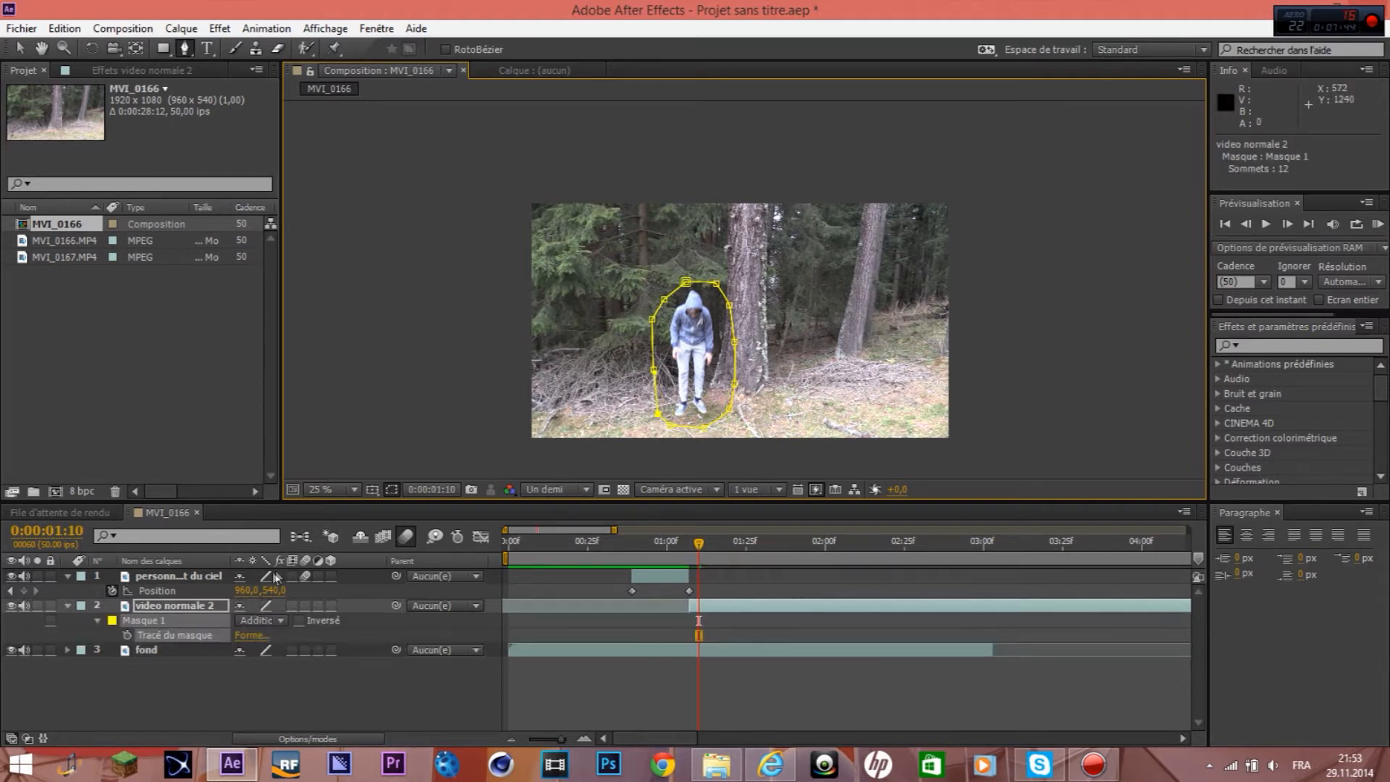
pyautogui.moveTo(257, 649); pyautogui.dragTo(345, 650)
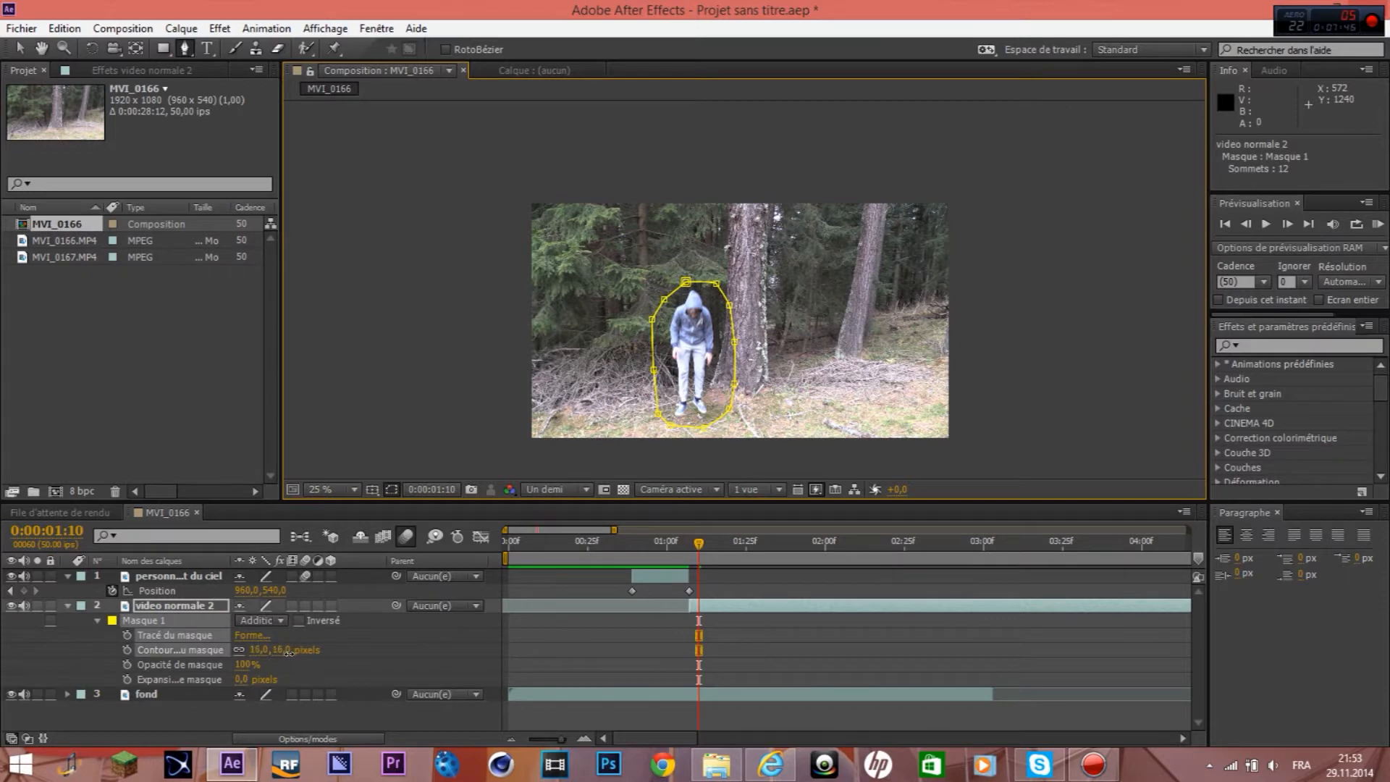
pyautogui.moveTo(283, 650); pyautogui.dragTo(348, 649)
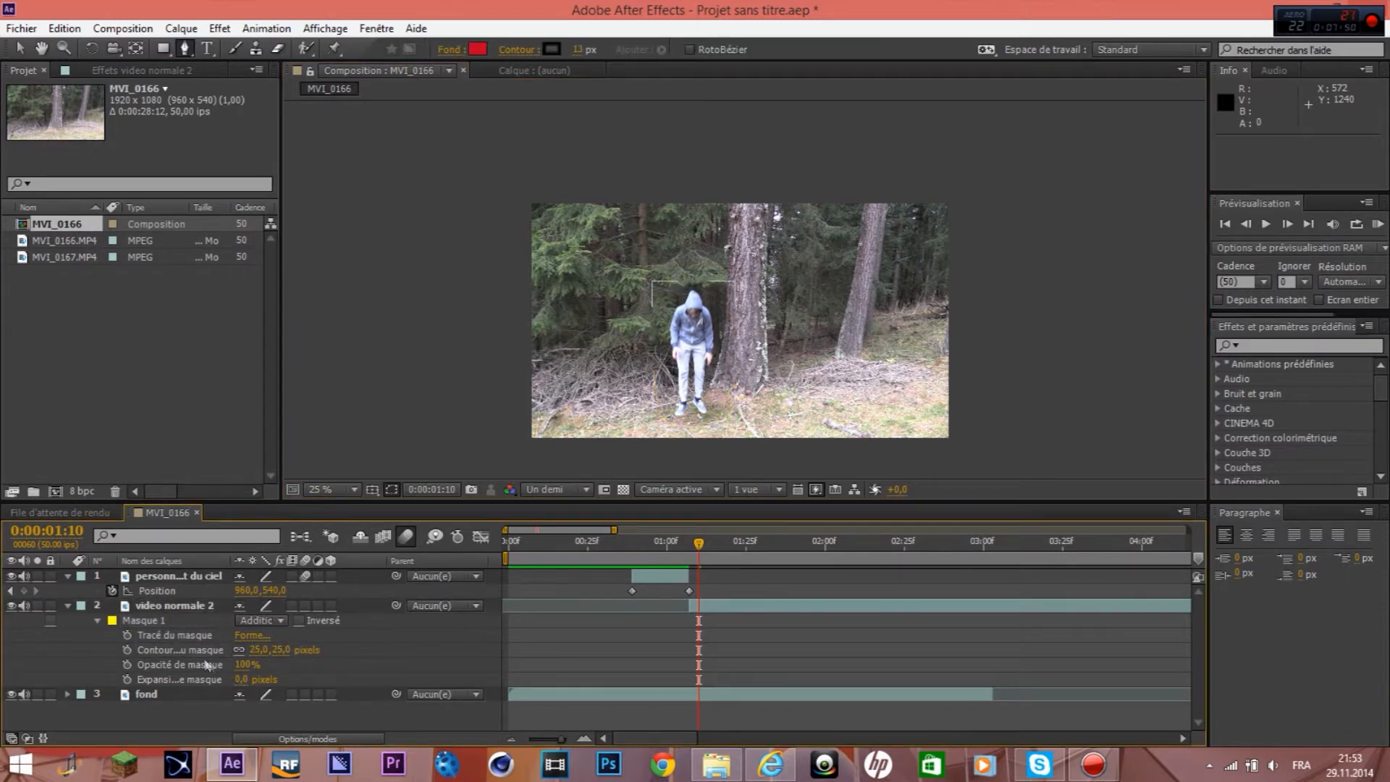
# - Keyframe the mask path at 0:00:01:10, and lower the whole mask slightly at 0:00:01:15 to follow the person's feet
pyautogui.click(150, 640)
pyautogui.click(126, 635)
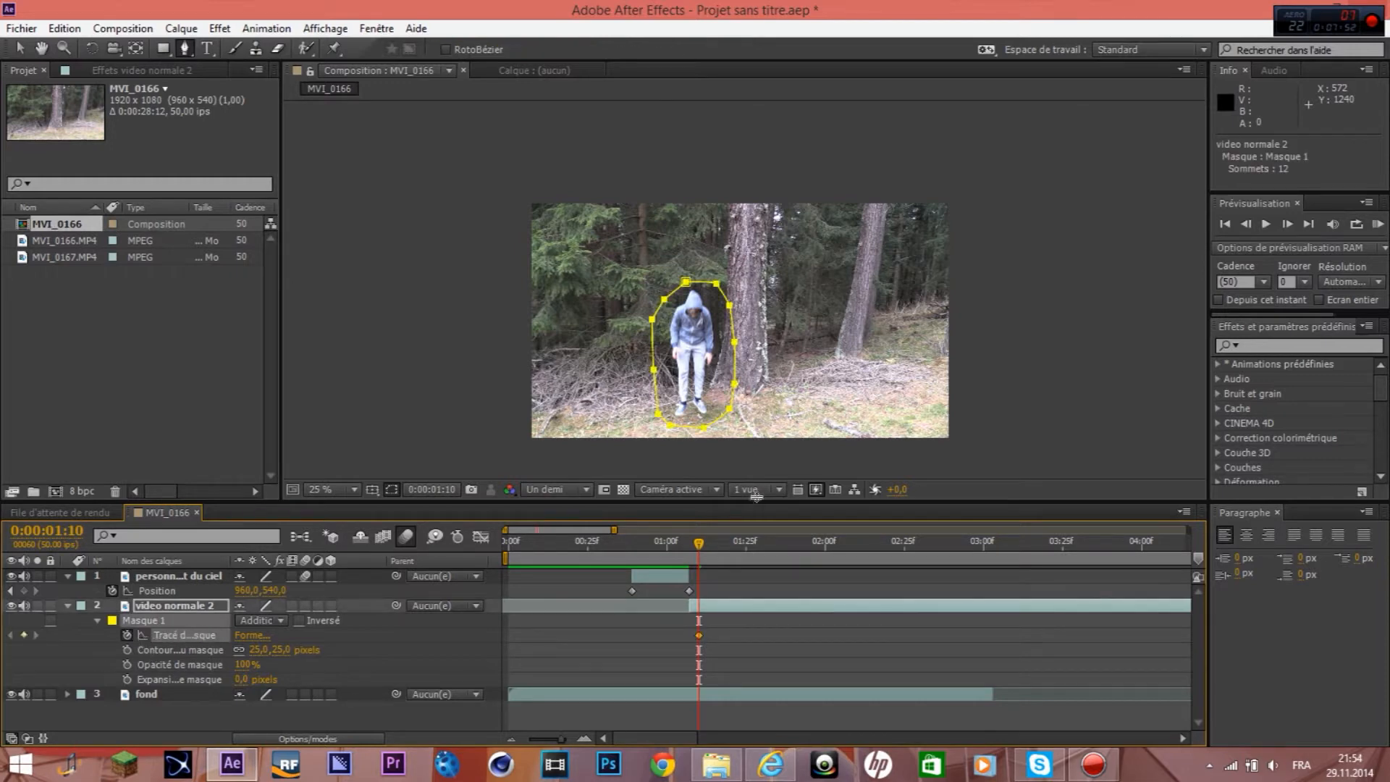
pyautogui.moveTo(699, 548)
pyautogui.mouseDown()
pyautogui.moveTo(679, 549)
pyautogui.moveTo(715, 562)
pyautogui.mouseUp()
pyautogui.click(24, 49)
pyautogui.click(671, 427)
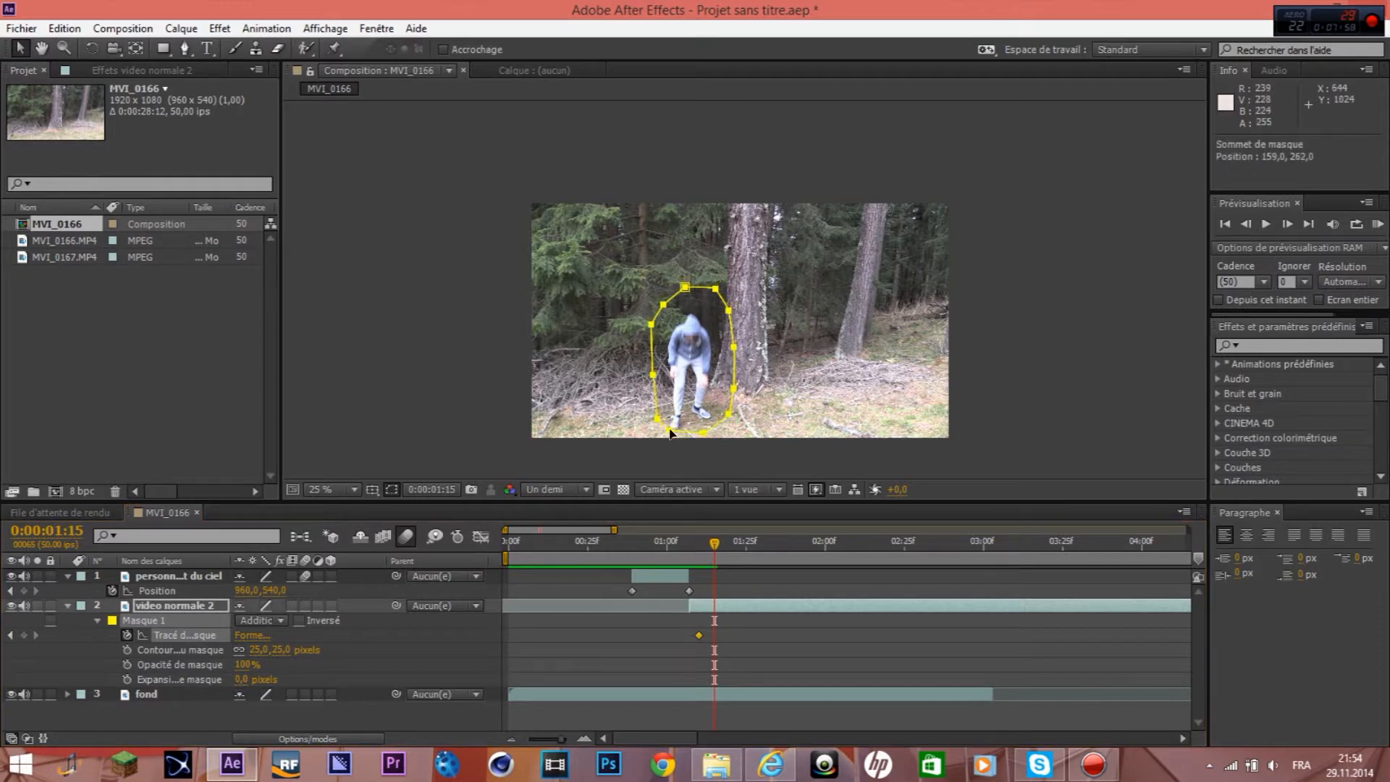
pyautogui.moveTo(671, 427); pyautogui.dragTo(670, 434)
# - Lower the mask further at about 0:00:01:24, add a mask path keyframe at about 0:00:02:42 and check the following movement
pyautogui.moveTo(720, 551); pyautogui.dragTo(743, 549)
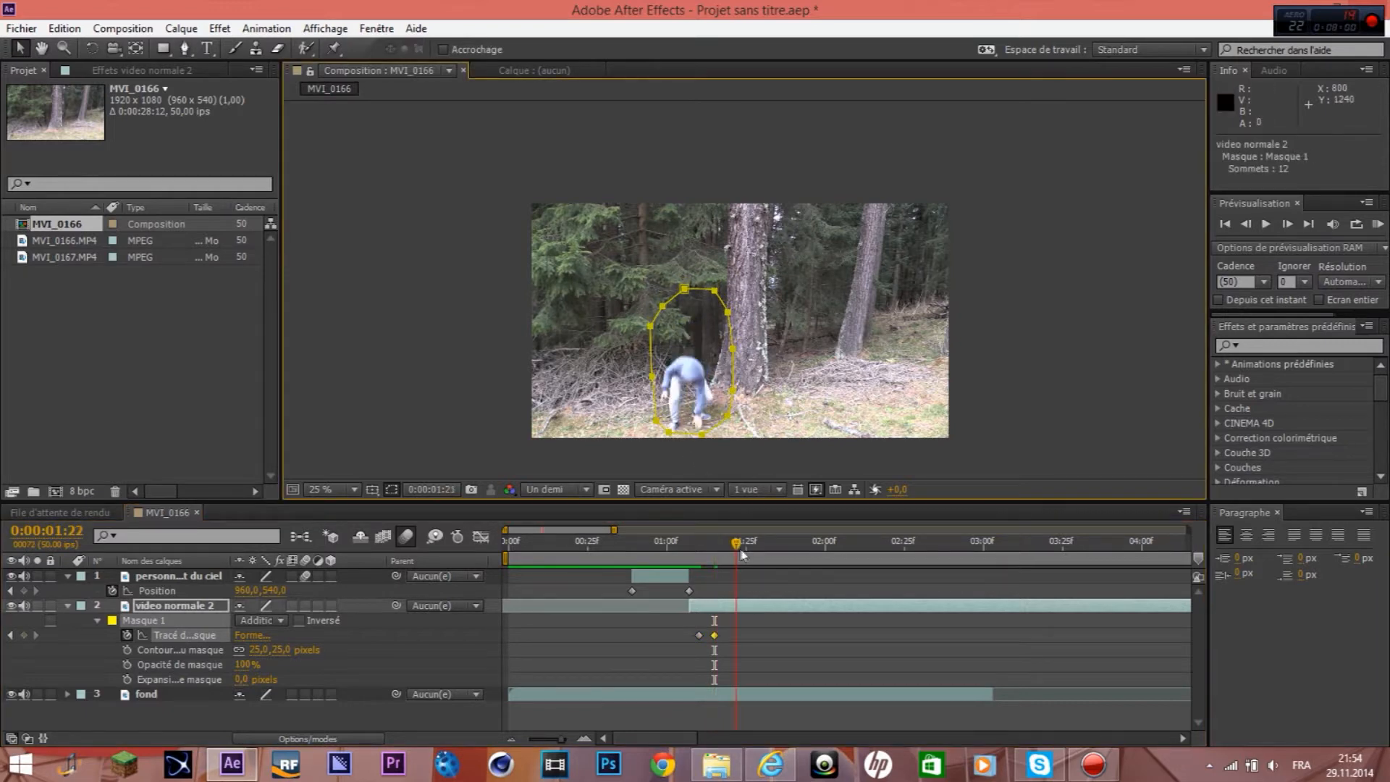
pyautogui.moveTo(668, 435); pyautogui.dragTo(667, 445)
pyautogui.moveTo(744, 543); pyautogui.dragTo(959, 556)
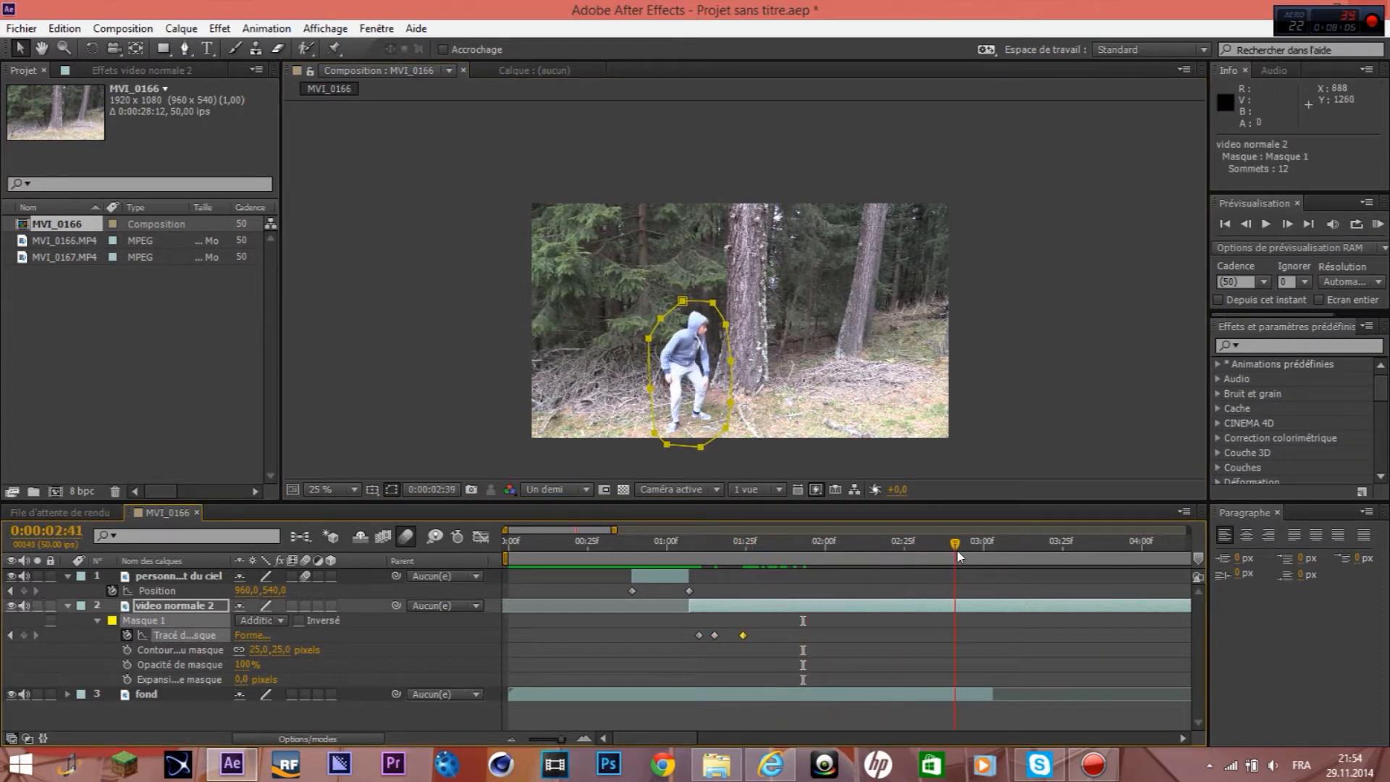
pyautogui.click(24, 635)
pyautogui.press('space')
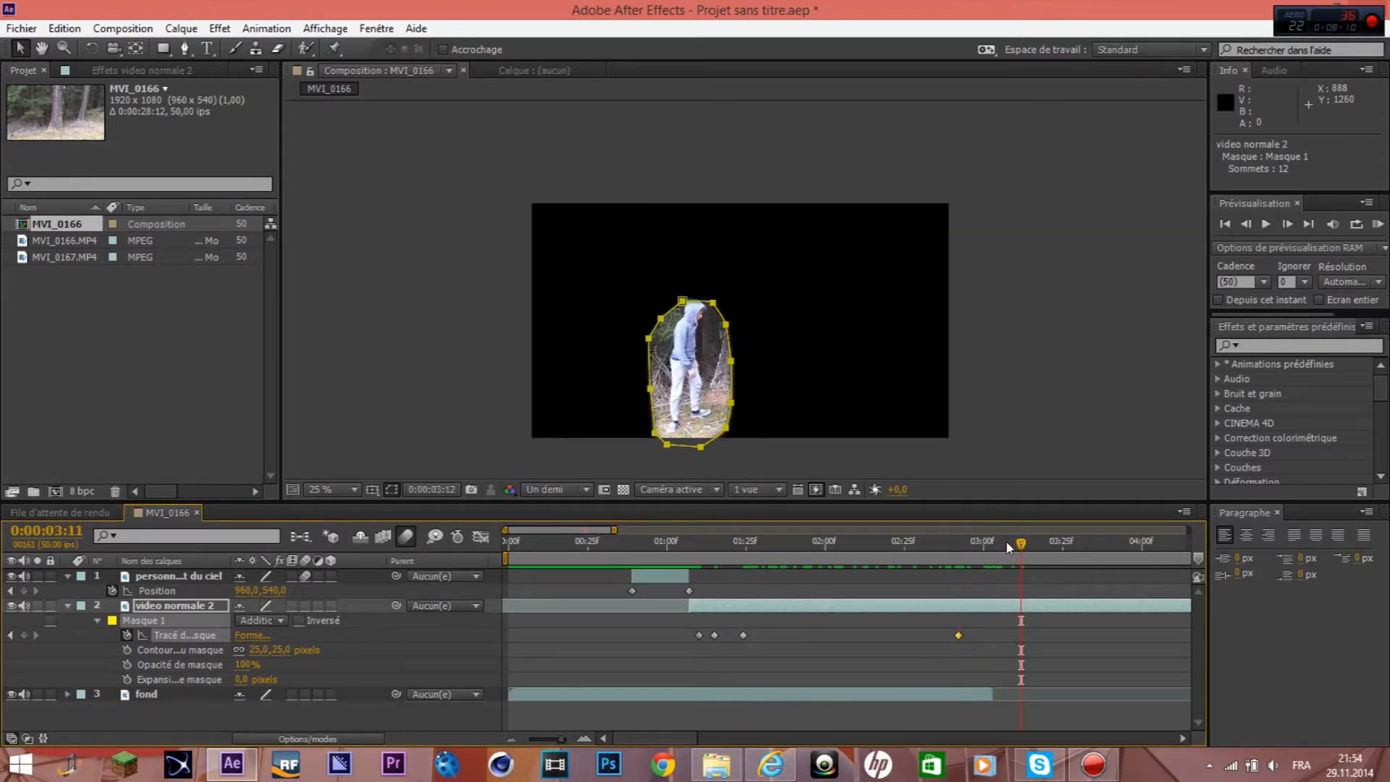
# - Adjust the "video normale 2" mask slightly at 0:00:03:01 to keyframe its path around the standing person
pyautogui.click(981, 544)
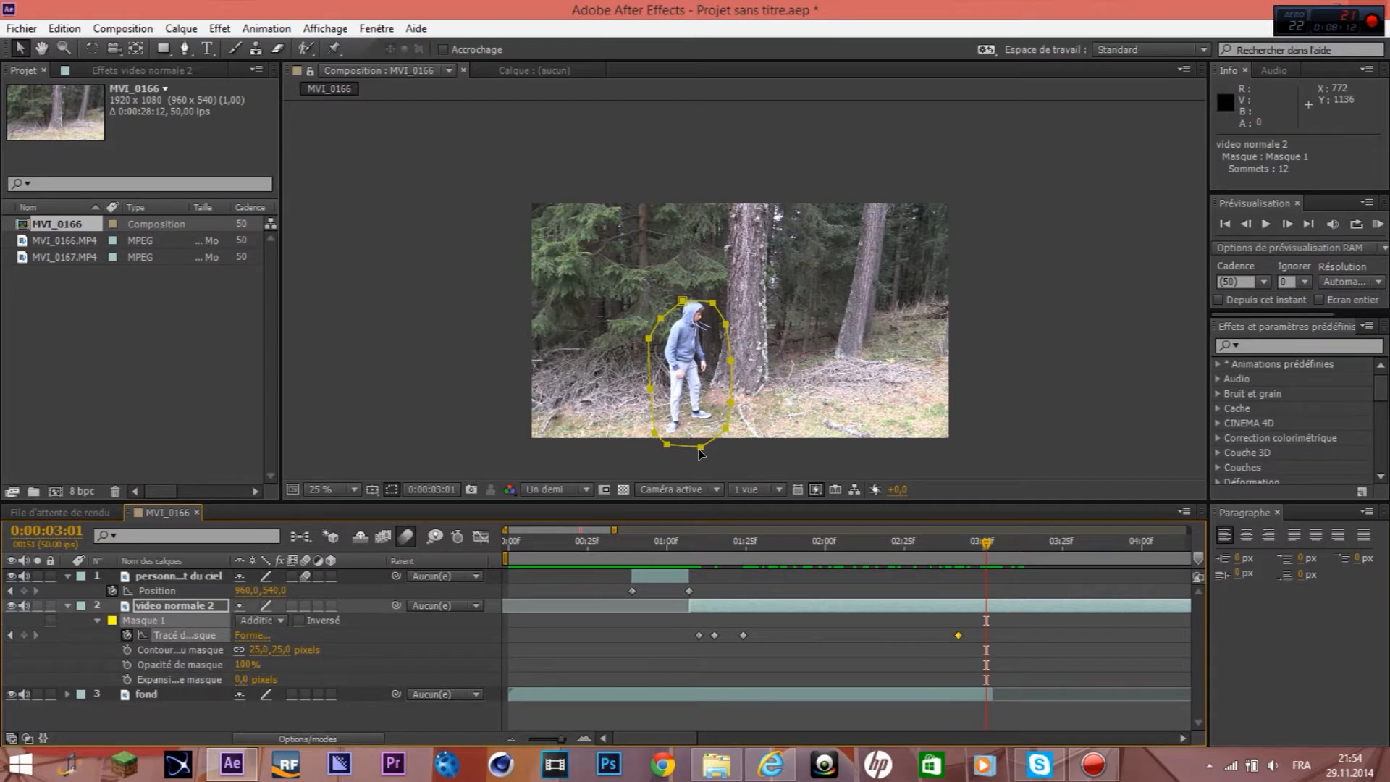
pyautogui.moveTo(700, 449); pyautogui.dragTo(697, 441)
# - Split the "video normale 2" and "fond" layers at 0:00:01:33, and delete the parts after the cut
pyautogui.moveTo(982, 542); pyautogui.dragTo(763, 643)
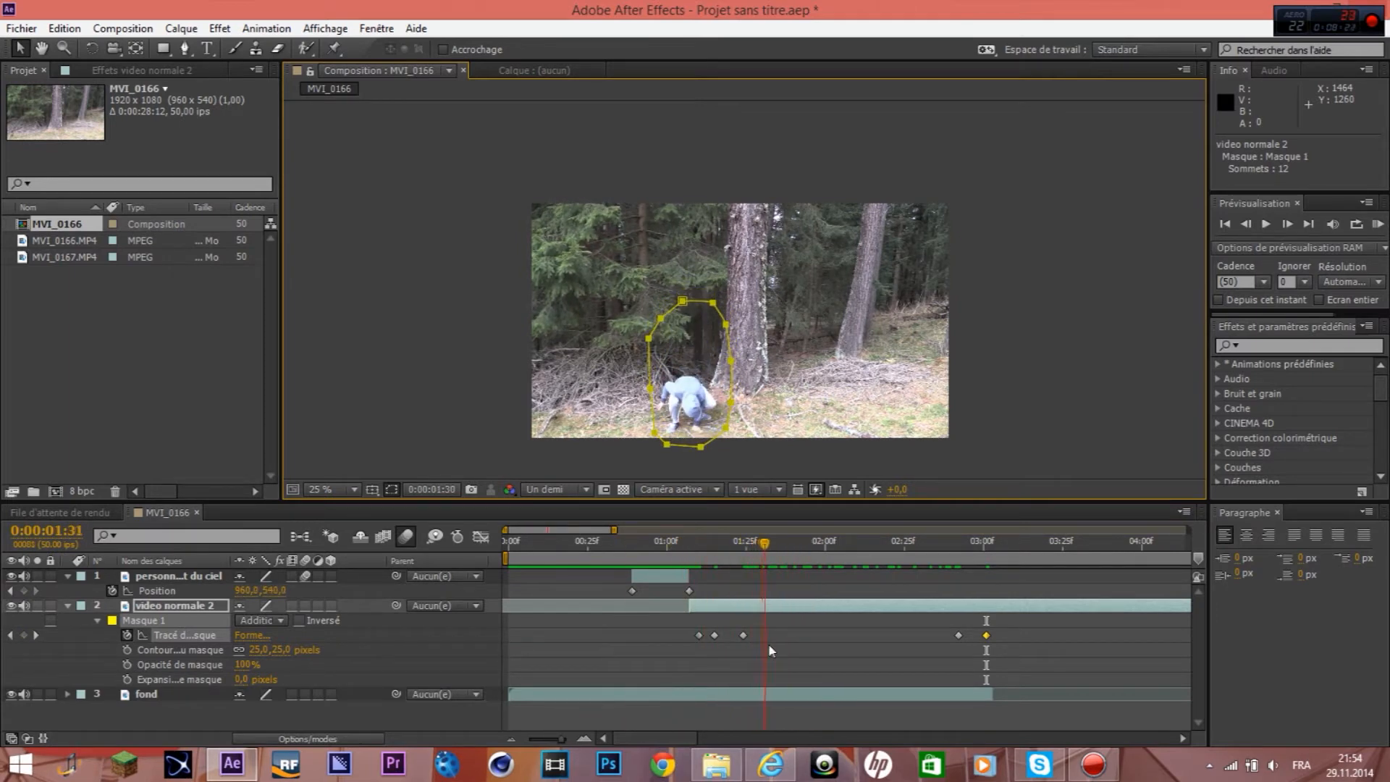
pyautogui.keyDown('ctrl'); pyautogui.click(772, 700); pyautogui.keyUp('ctrl')
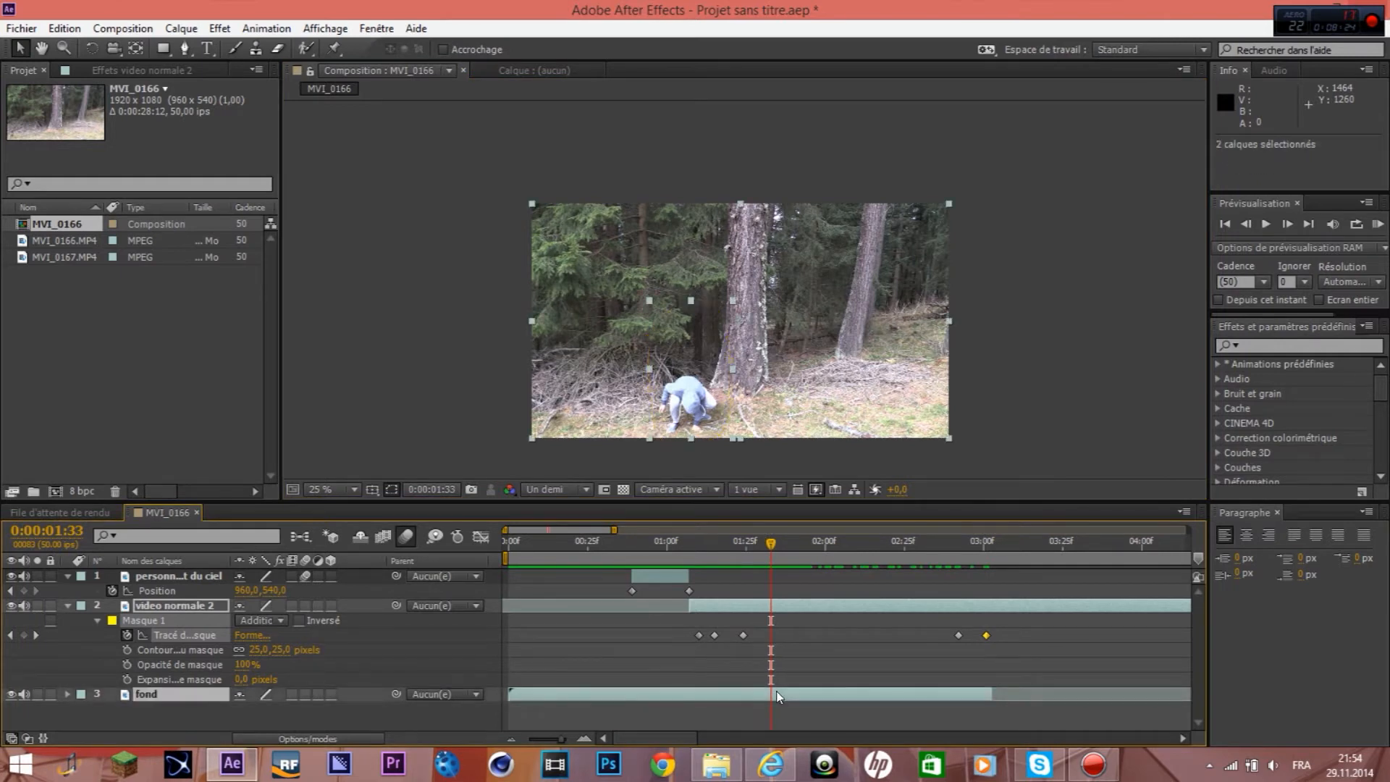
pyautogui.hotkey('ctrl', 'shift', 'd')
pyautogui.press('Delete')
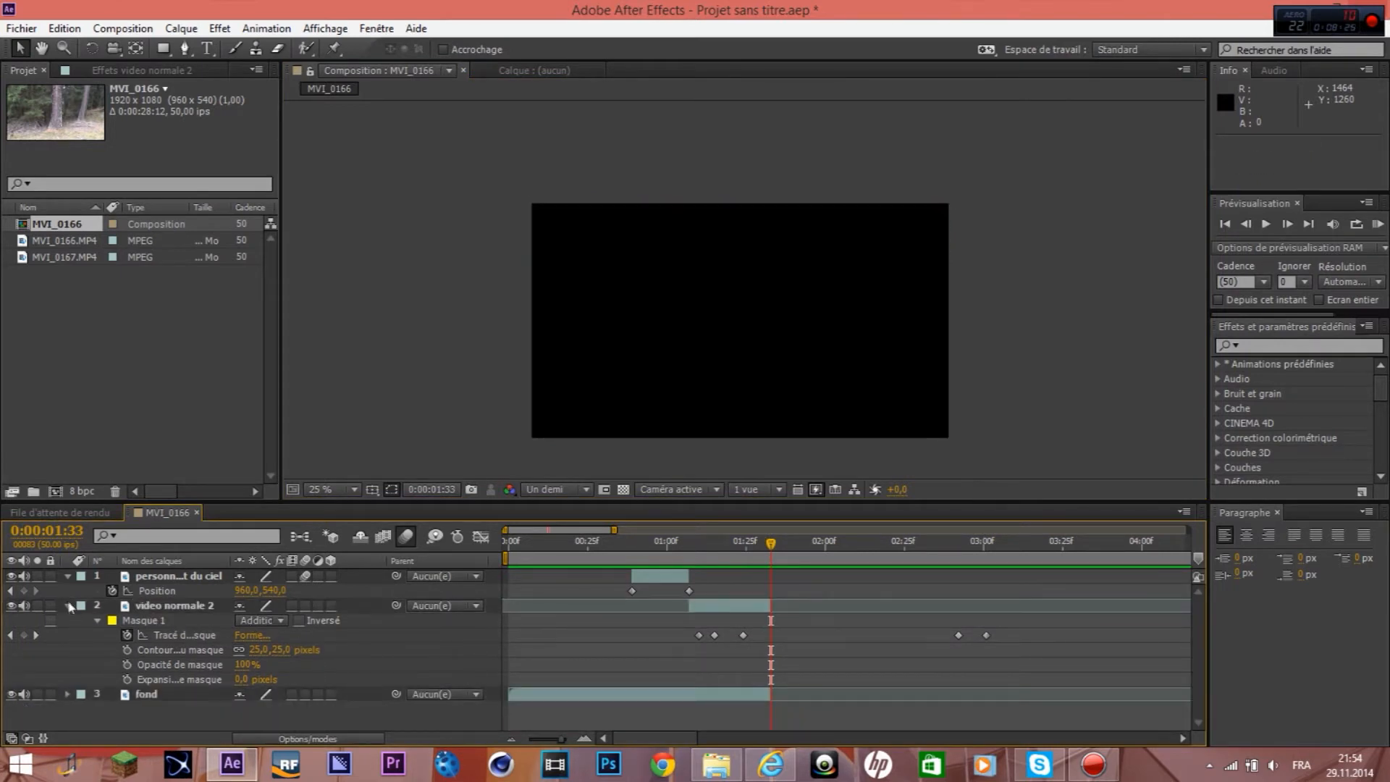
pyautogui.click(69, 606)
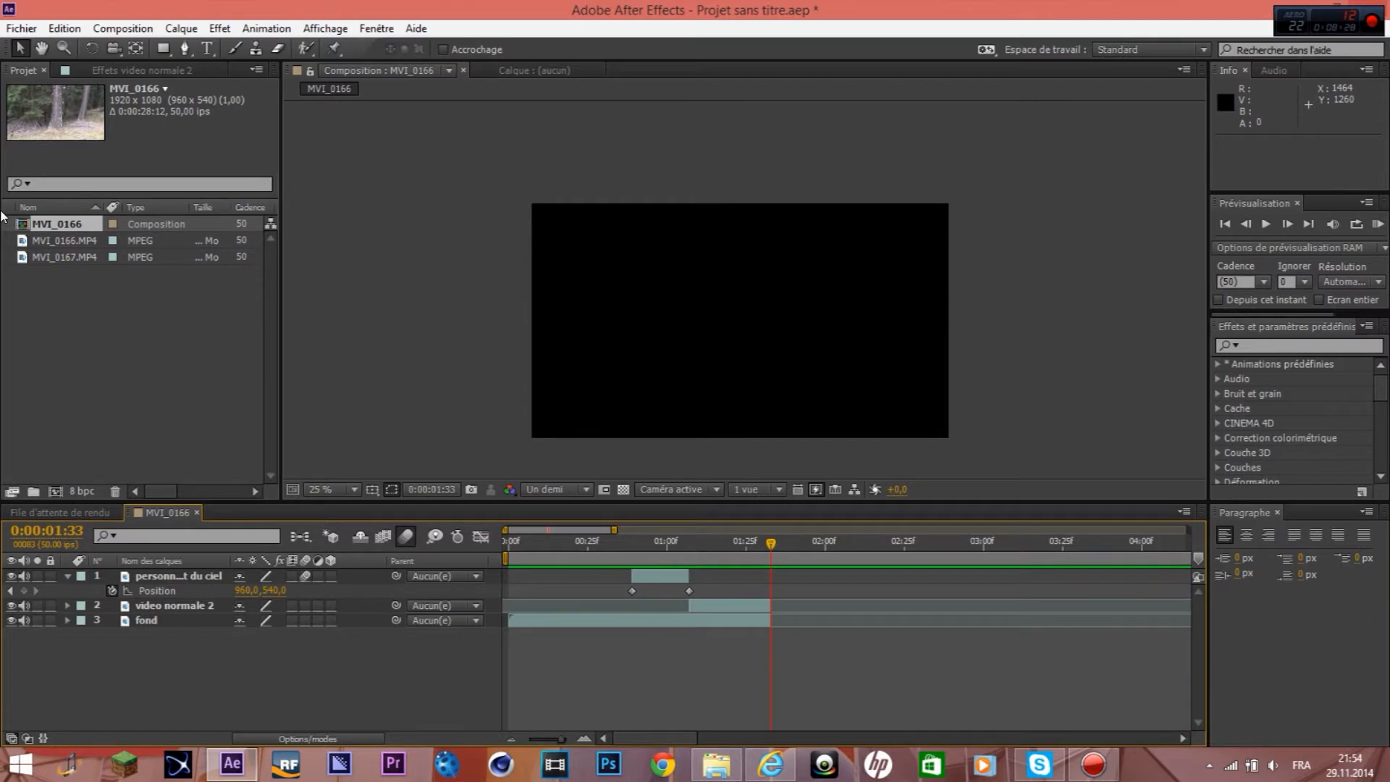
# - Add MVI_0167.MP4 to the composition, shift it earlier until the foot is in the air, and cut away everything before 0:00:01:33
pyautogui.click(81, 259)
pyautogui.moveTo(38, 253); pyautogui.dragTo(279, 572)
pyautogui.moveTo(823, 576); pyautogui.dragTo(733, 592)
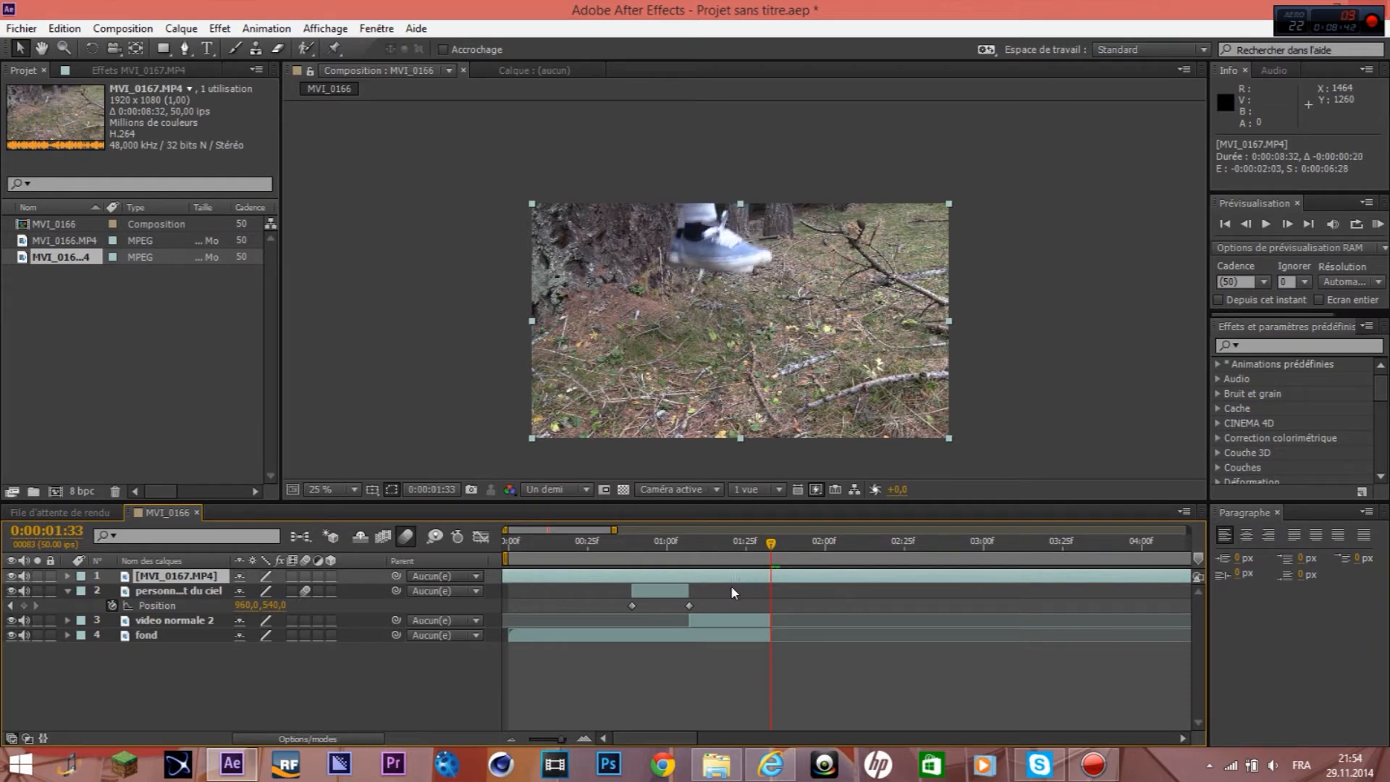
pyautogui.hotkey('ctrl', 'shift', 'd')
pyautogui.press('Delete')
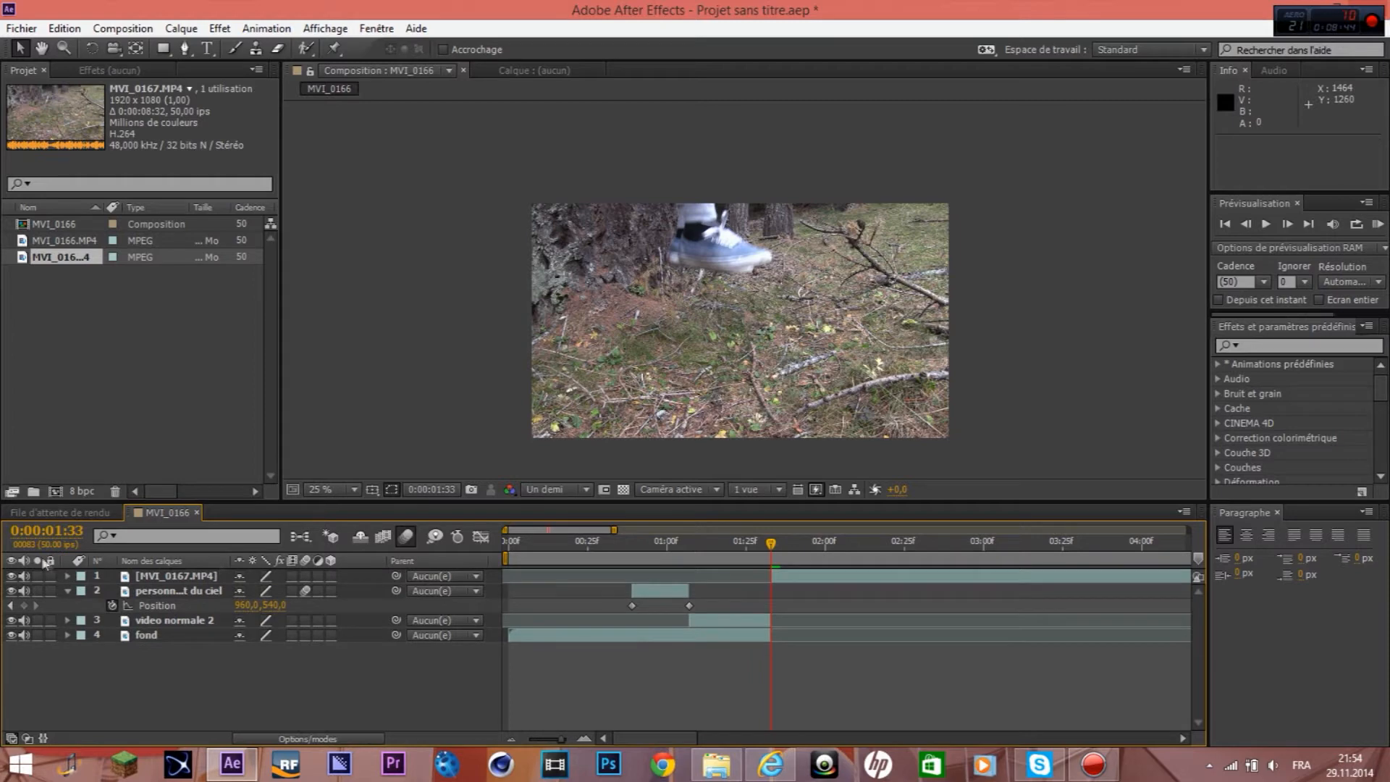
# - Move the MVI_0167.MP4 layer directly below the "personne qui vient du ciel" layer, and play a RAM preview
pyautogui.moveTo(125, 577); pyautogui.dragTo(180, 607)
pyautogui.moveTo(769, 542); pyautogui.dragTo(718, 578)
pyautogui.click(1378, 224)
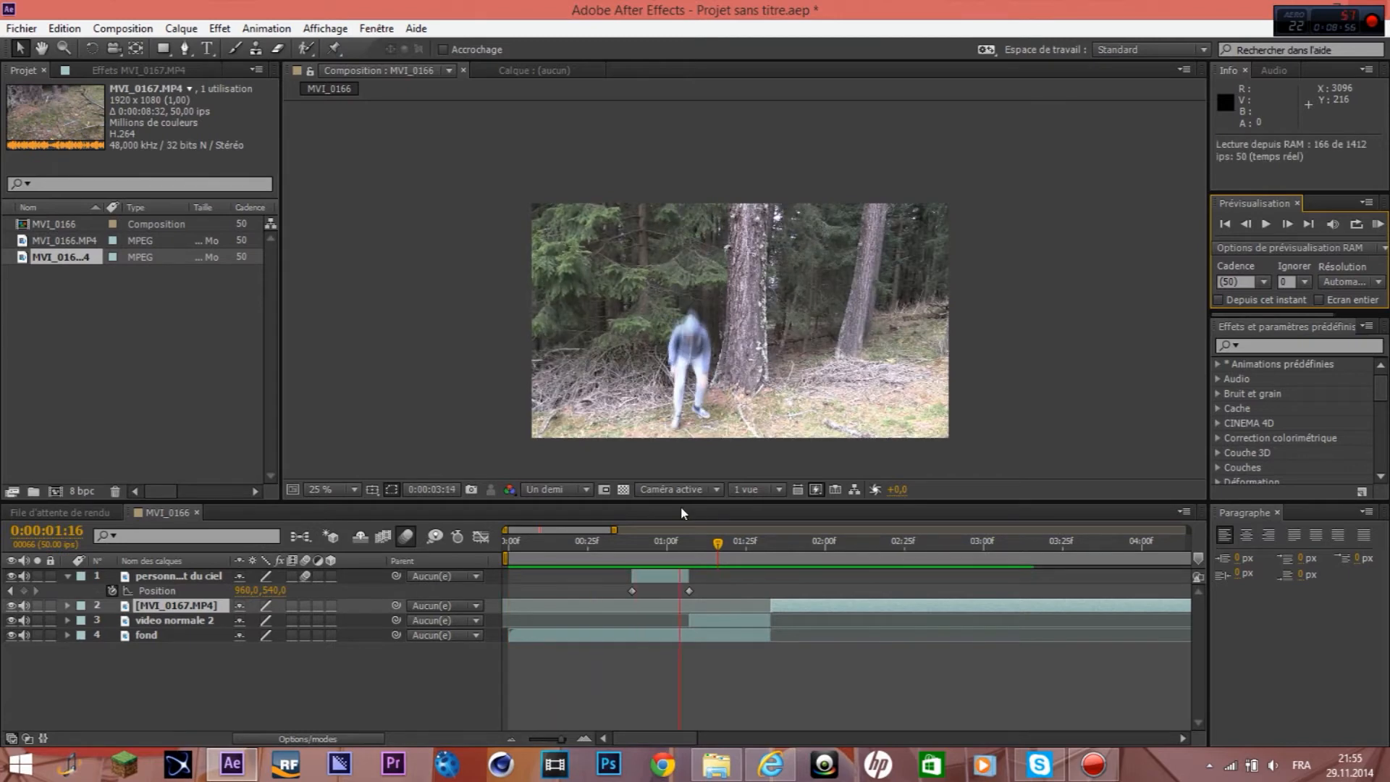
pyautogui.press('space')
# - Trim "video normale 2" and "fond" to end at 0:00:01:24, and shift MVI_0167.MP4 to start there, previewing the cut
pyautogui.moveTo(717, 543); pyautogui.dragTo(753, 564)
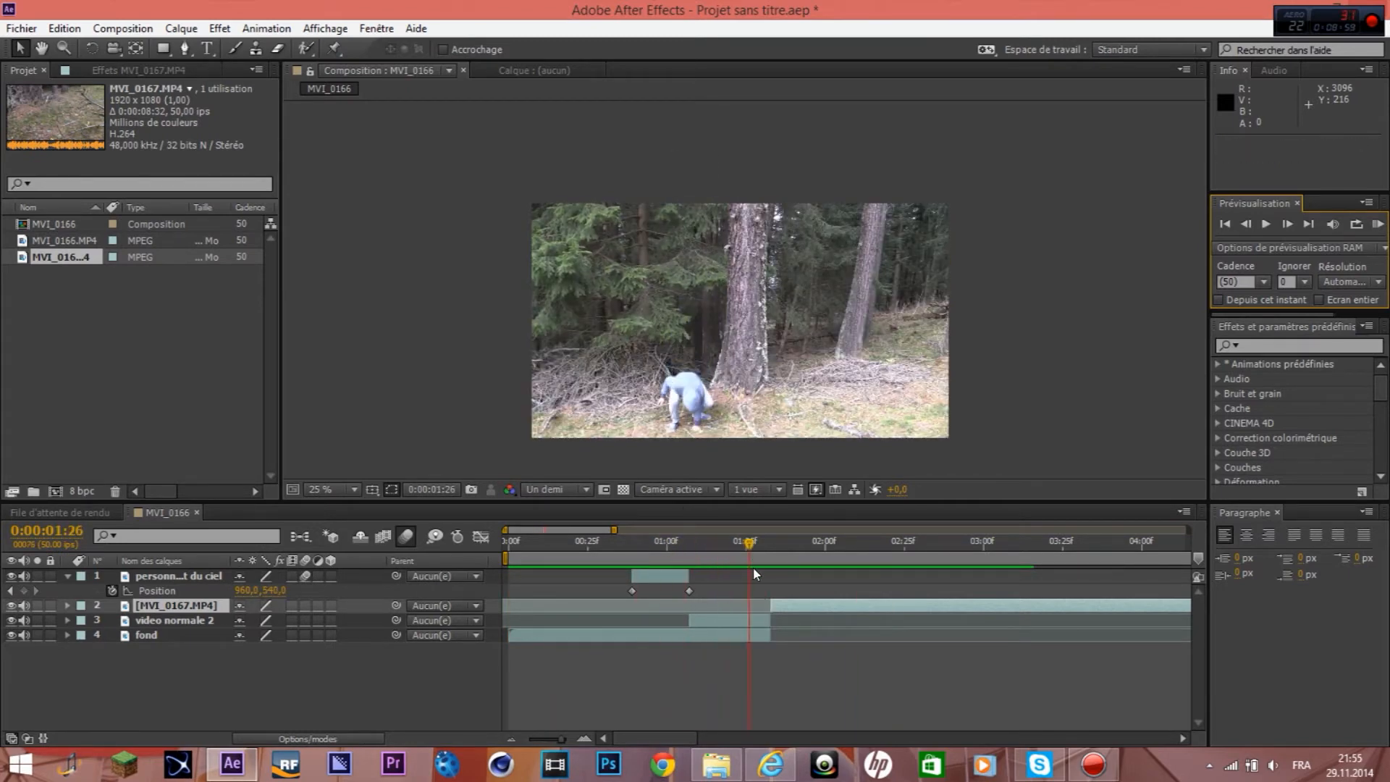
pyautogui.click(746, 620)
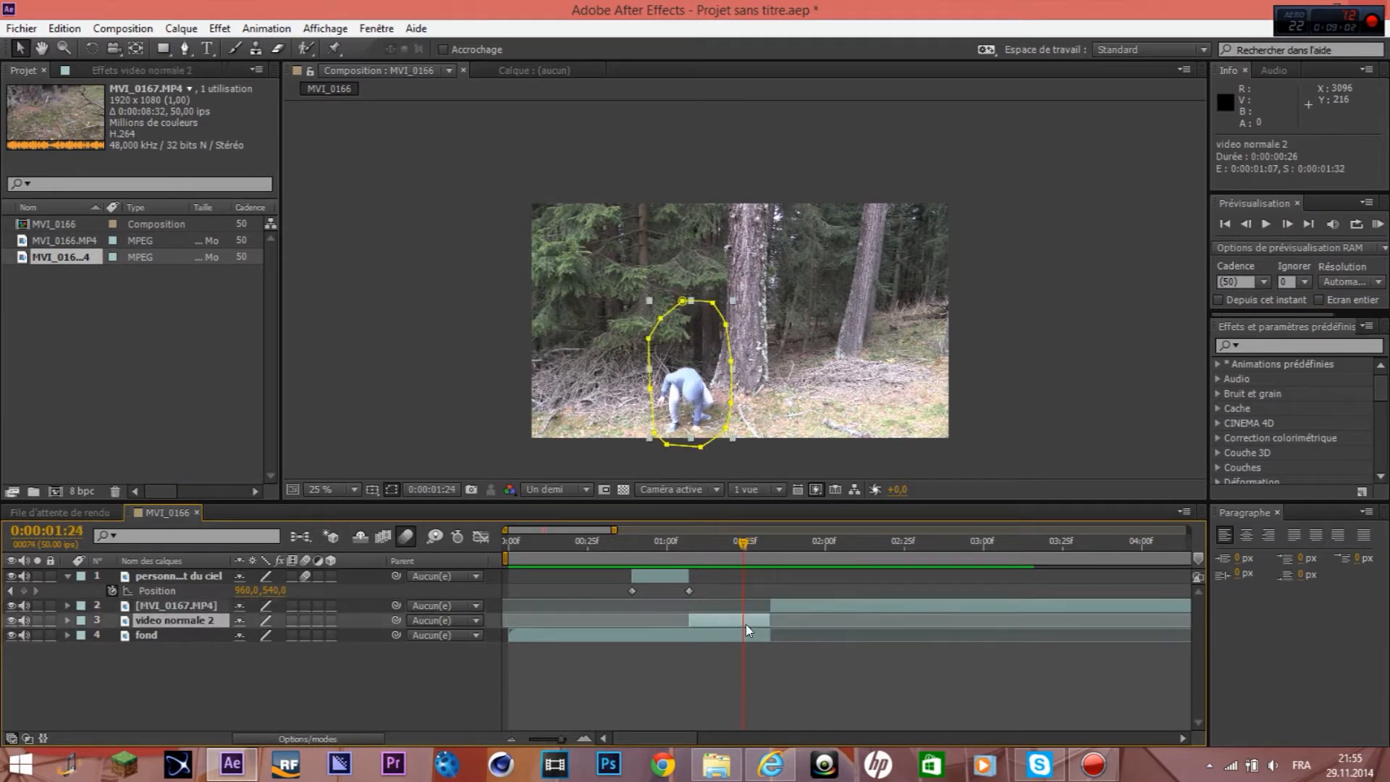
pyautogui.keyDown('shift'); pyautogui.click(748, 637); pyautogui.keyUp('shift')
pyautogui.hotkey('alt', ']')
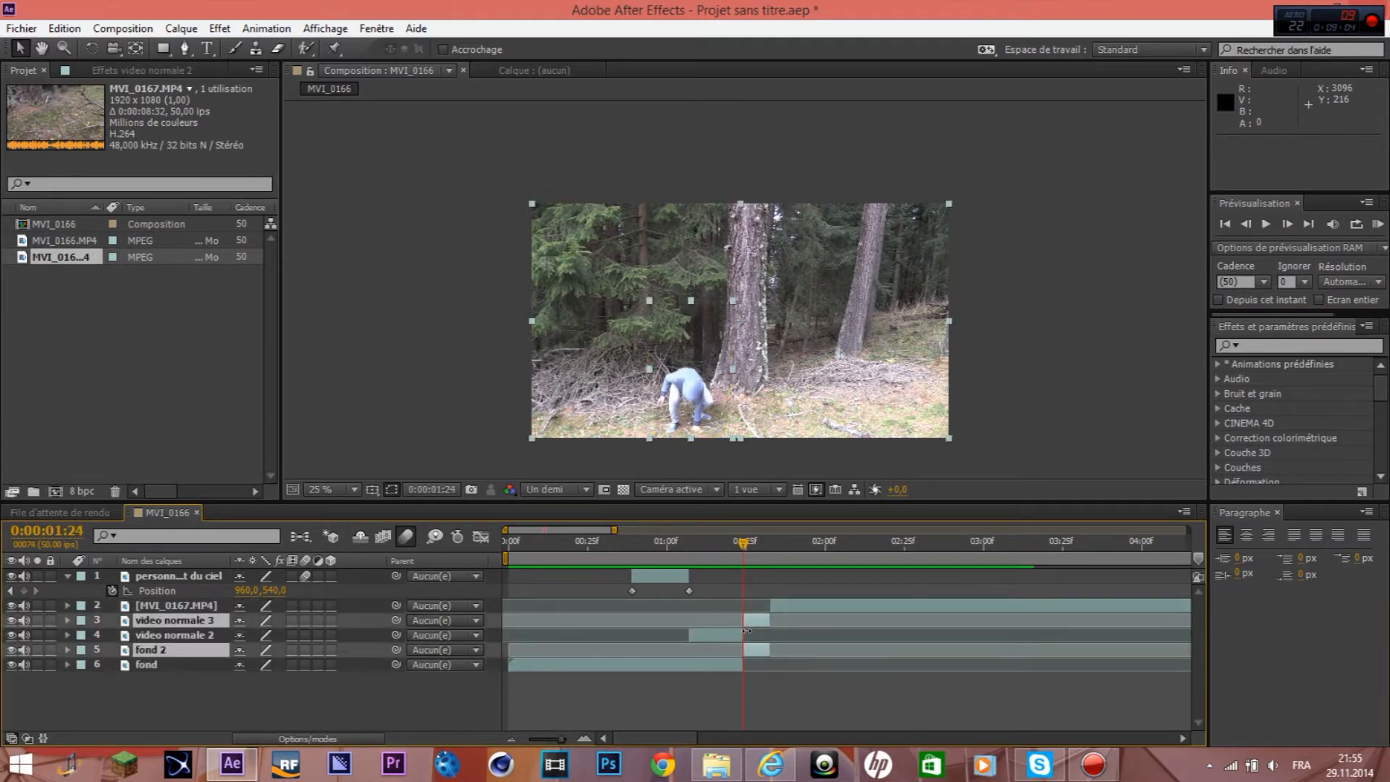
pyautogui.moveTo(786, 608); pyautogui.dragTo(761, 608)
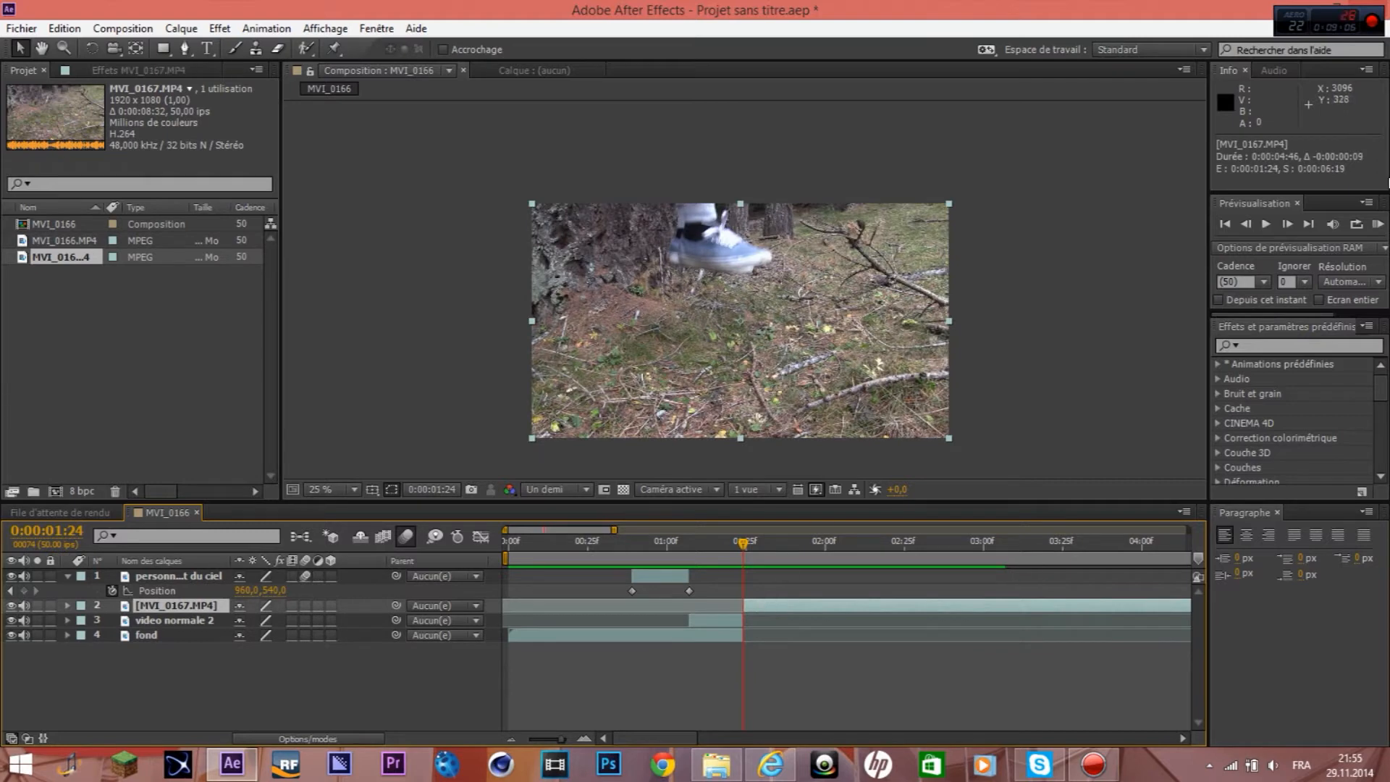
pyautogui.click(1376, 225)
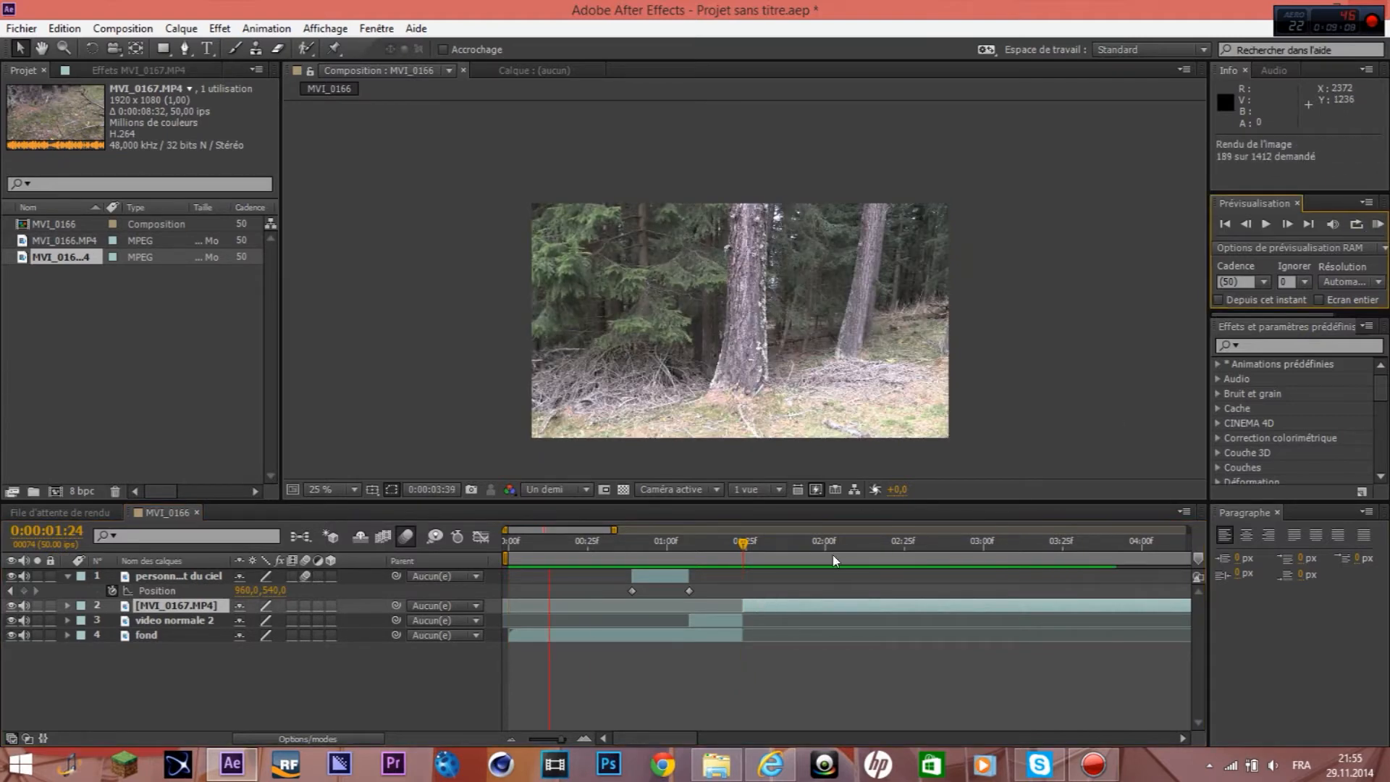
pyautogui.click(744, 545)
# - Shift the MVI_0167.MP4 layer earlier so it starts at 0:00:01:07, and play a RAM preview of the transition
pyautogui.moveTo(672, 552)
pyautogui.mouseDown()
pyautogui.moveTo(651, 555)
pyautogui.moveTo(731, 557)
pyautogui.moveTo(668, 568)
pyautogui.mouseUp()
pyautogui.moveTo(784, 612); pyautogui.dragTo(727, 614)
pyautogui.click(1378, 225)
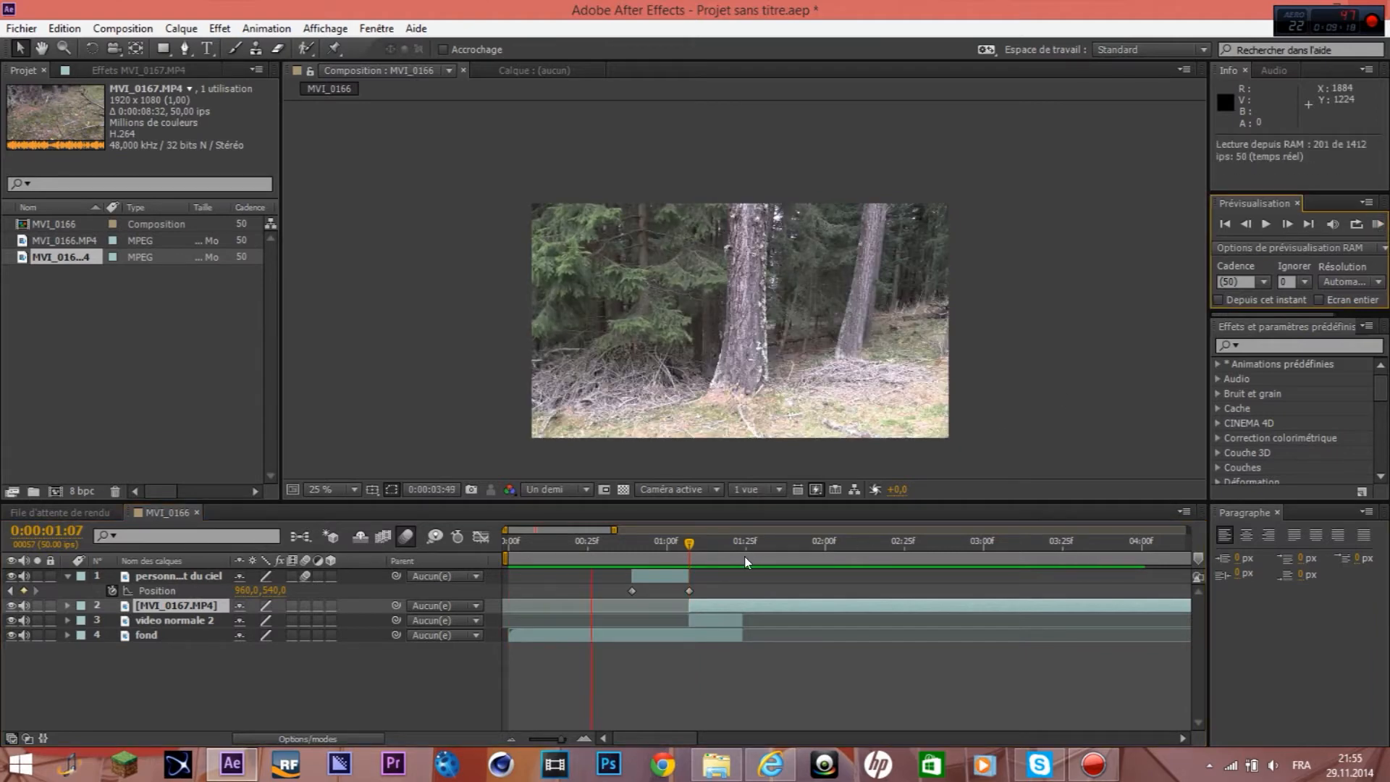
pyautogui.press('space')
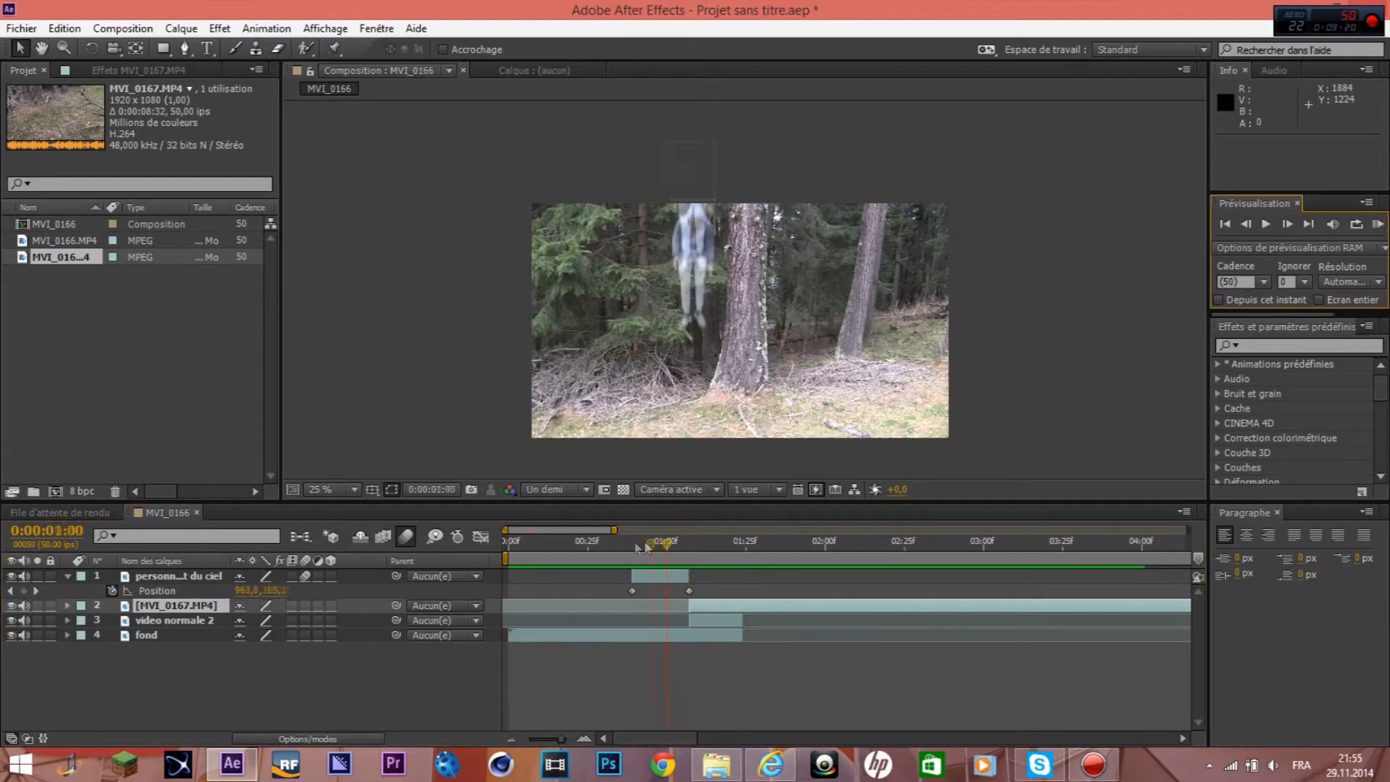
# - Delete the "video normale 2" layer, and play a RAM preview of the fall cutting to the foot close-up
pyautogui.moveTo(666, 556); pyautogui.dragTo(702, 555)
pyautogui.click(712, 621)
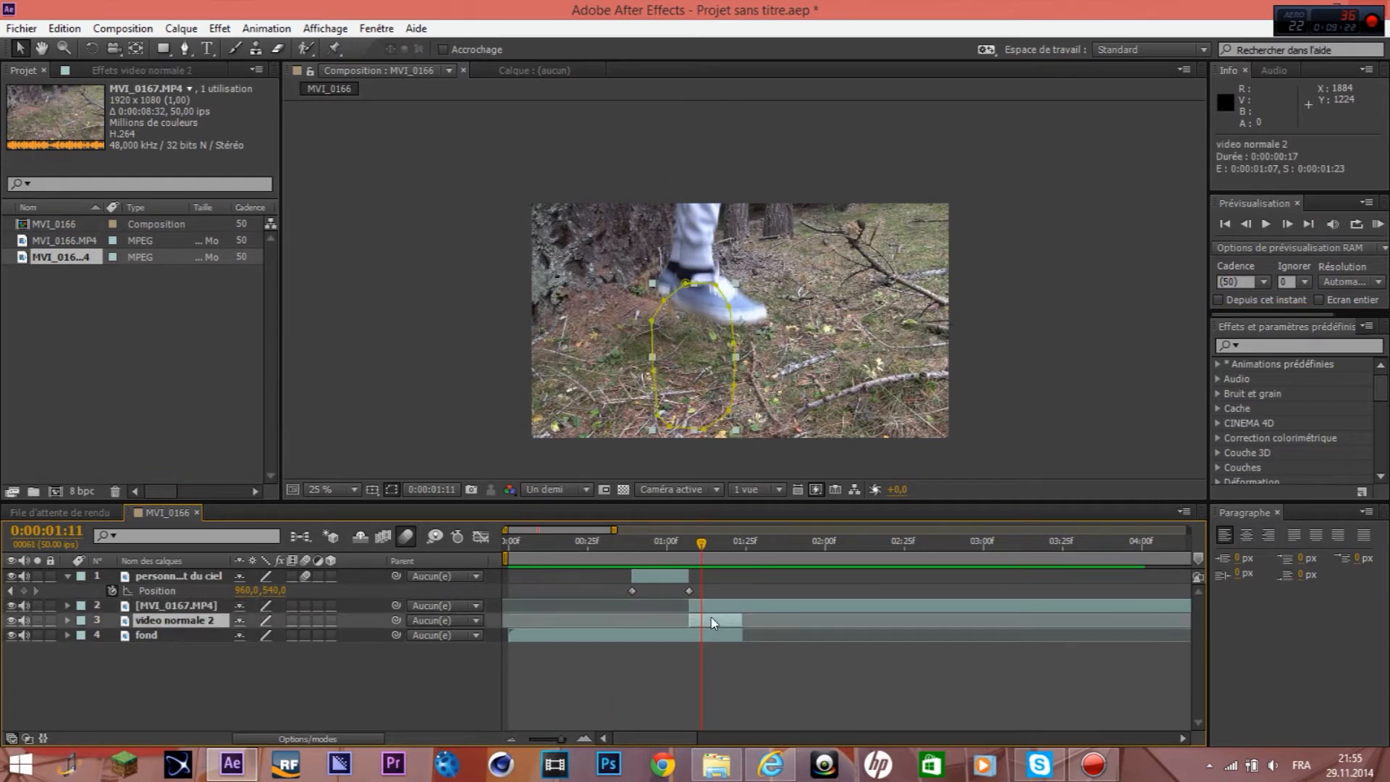
pyautogui.press('Delete')
pyautogui.click(661, 558)
pyautogui.moveTo(672, 562); pyautogui.dragTo(642, 559)
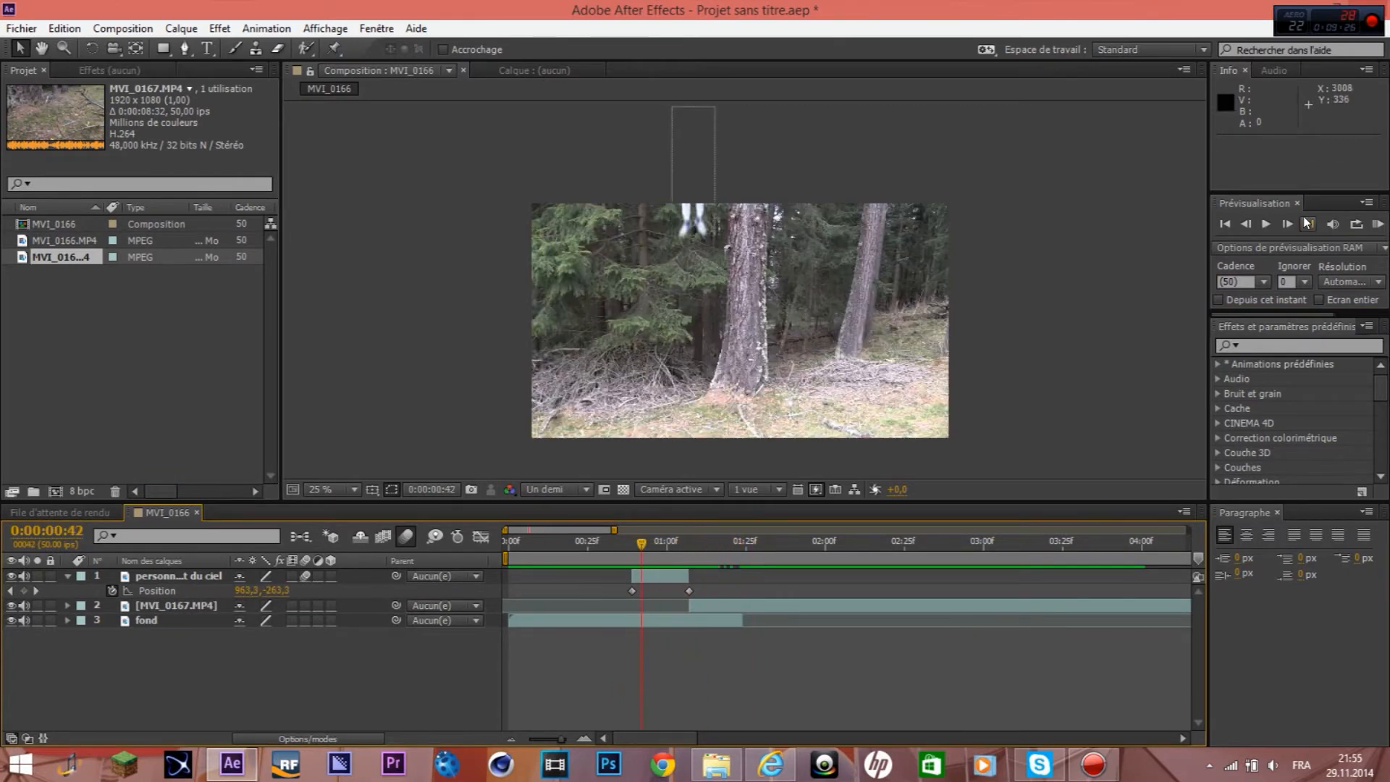
pyautogui.click(1378, 224)
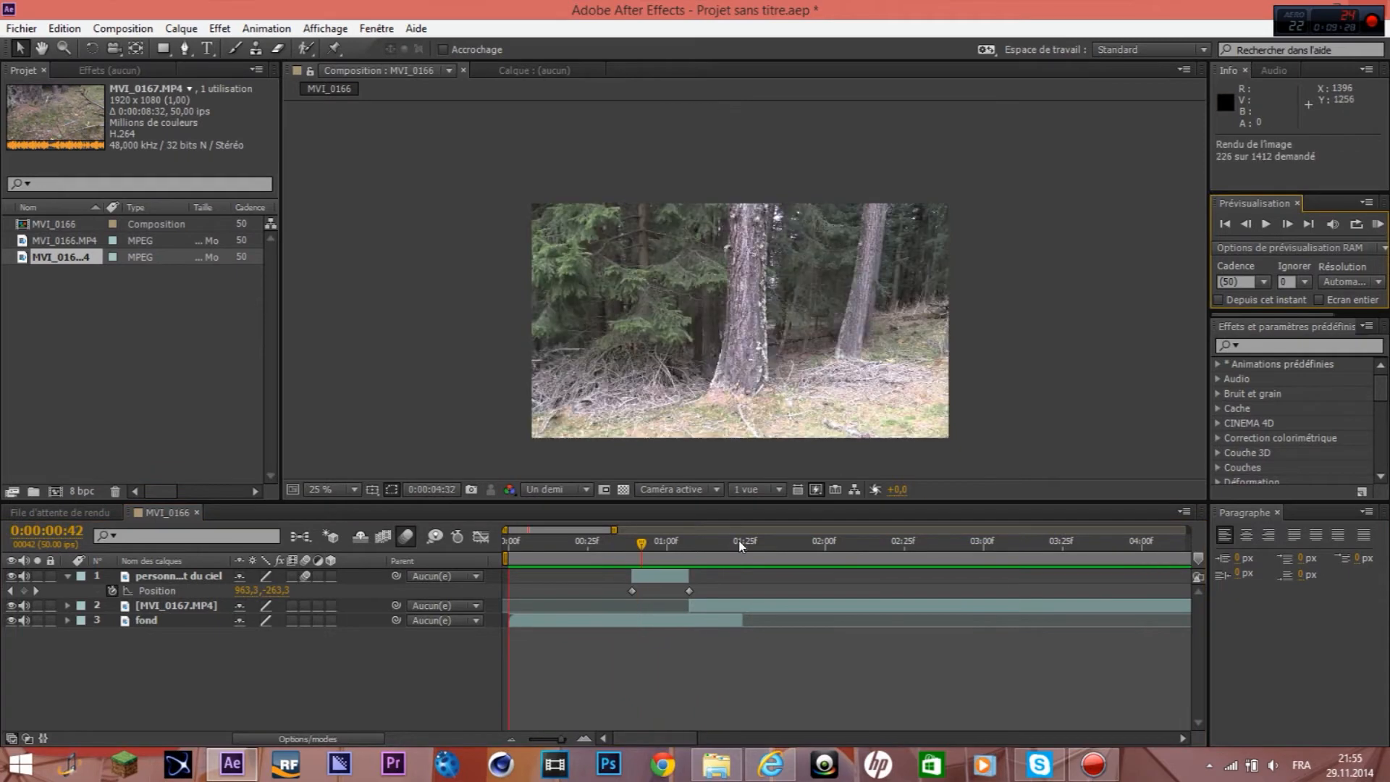
# - Find the Twixtor Pro effect and apply it to the MVI_0167.MP4 layer at 0:00:01:07
pyautogui.click(655, 542)
pyautogui.moveTo(656, 541); pyautogui.dragTo(690, 591)
pyautogui.click(713, 605)
pyautogui.click(1258, 345)
pyautogui.write('twixt')
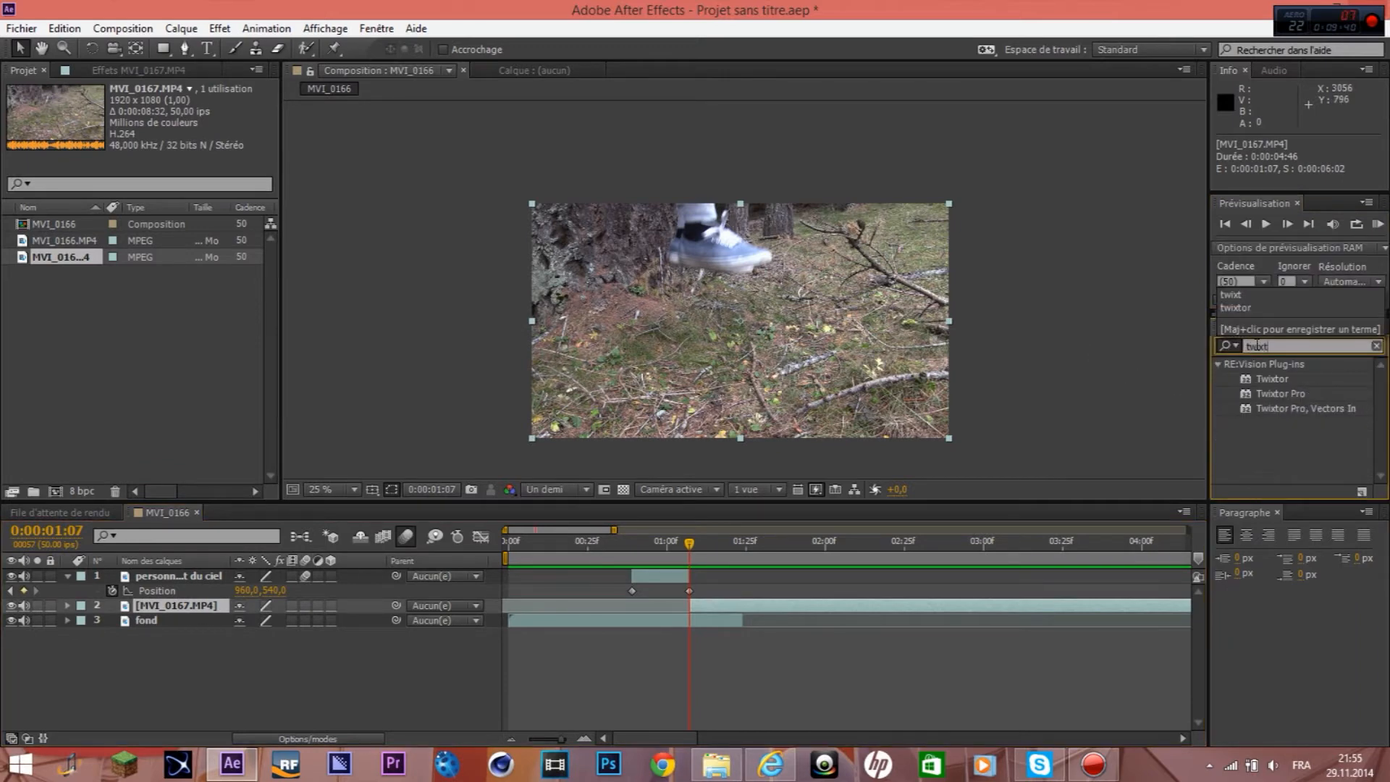
pyautogui.moveTo(1278, 397); pyautogui.dragTo(709, 606)
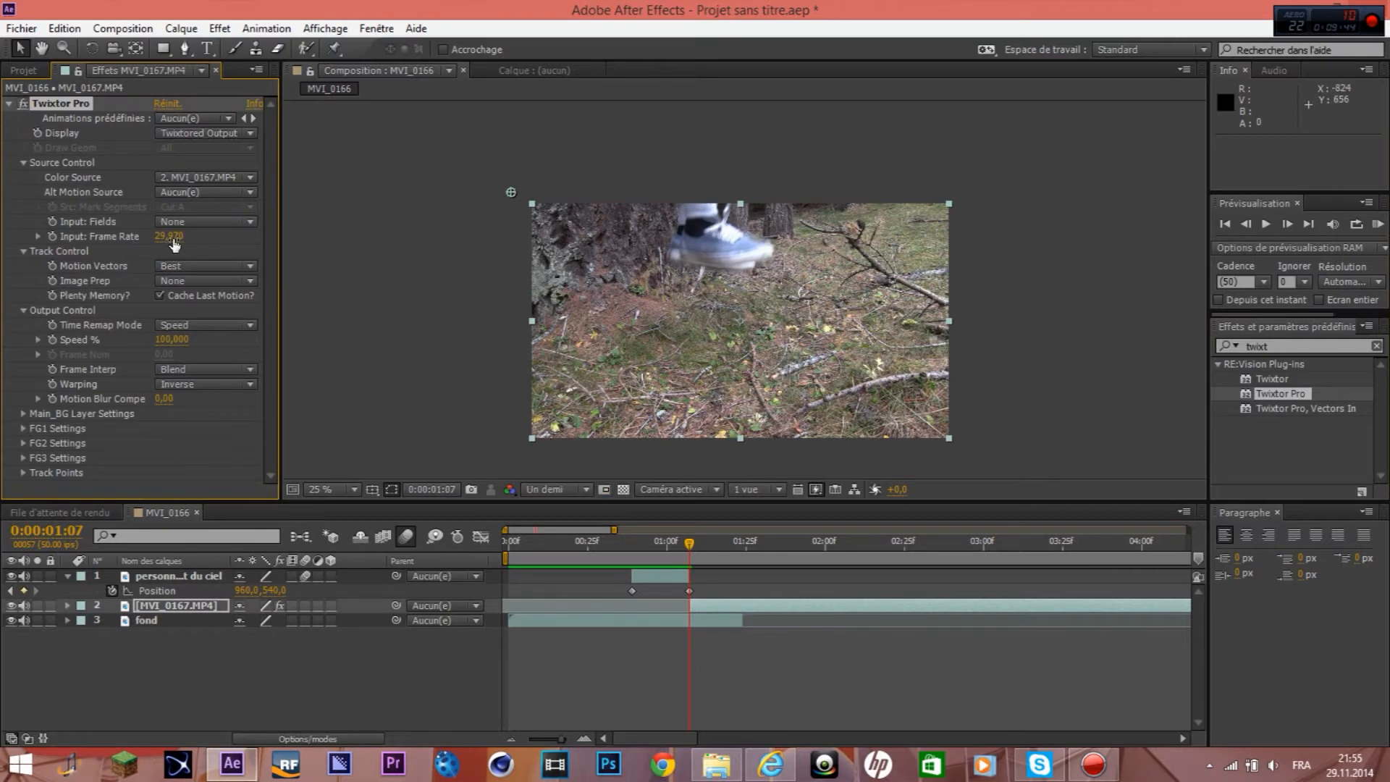
# - Set the Twixtor Pro input frame rate to 50, and enlarge the composition view to fit
pyautogui.write('50')
pyautogui.scroll(2, 715, 288)
pyautogui.scroll(-2, 715, 289)
pyautogui.click(332, 489)
pyautogui.click(348, 176)
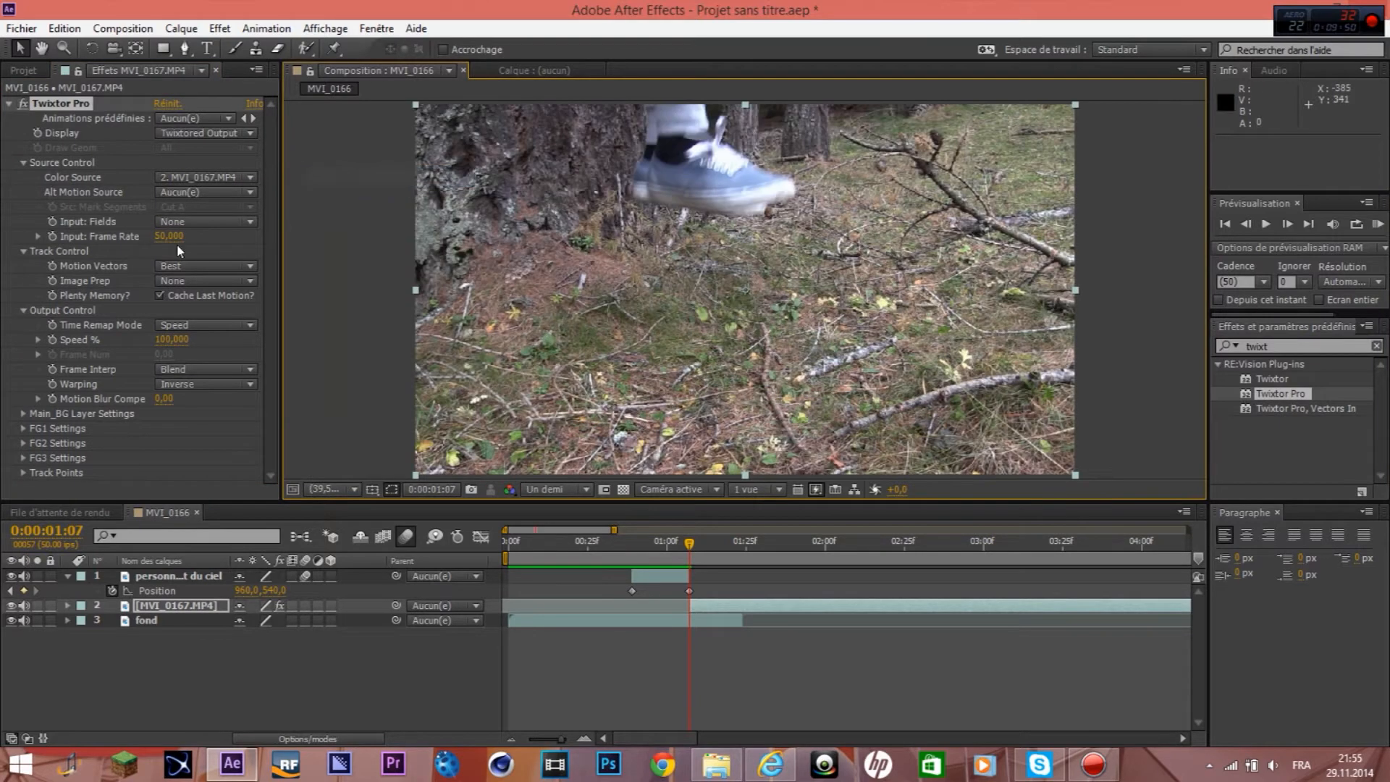
pyautogui.click(178, 245)
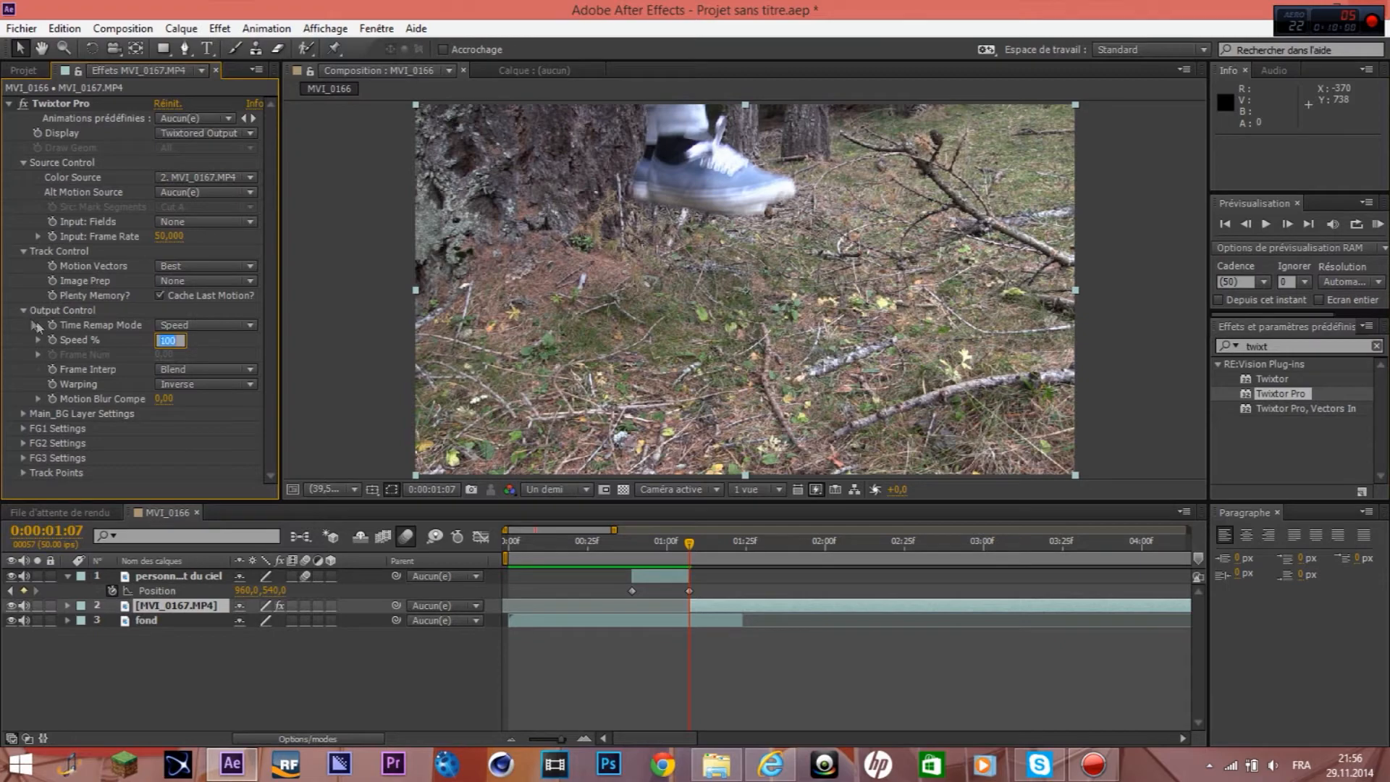
# - Keyframe the Twixtor Pro speed on MVI_0167.MP4 at 100% at 0:00:01:07 and at 5% at 0:00:01:14
pyautogui.click(52, 340)
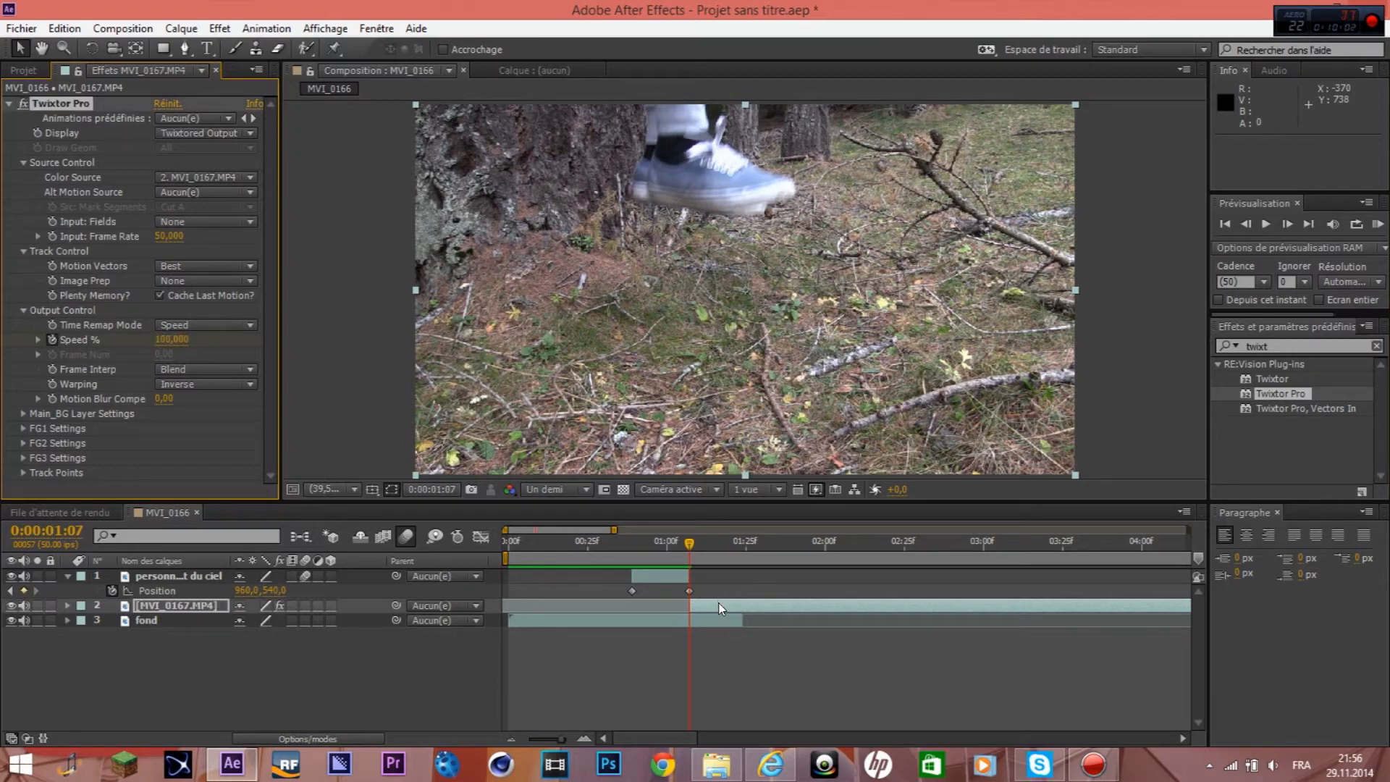
pyautogui.press('u')
pyautogui.moveTo(692, 560); pyautogui.dragTo(711, 560)
pyautogui.click(171, 340)
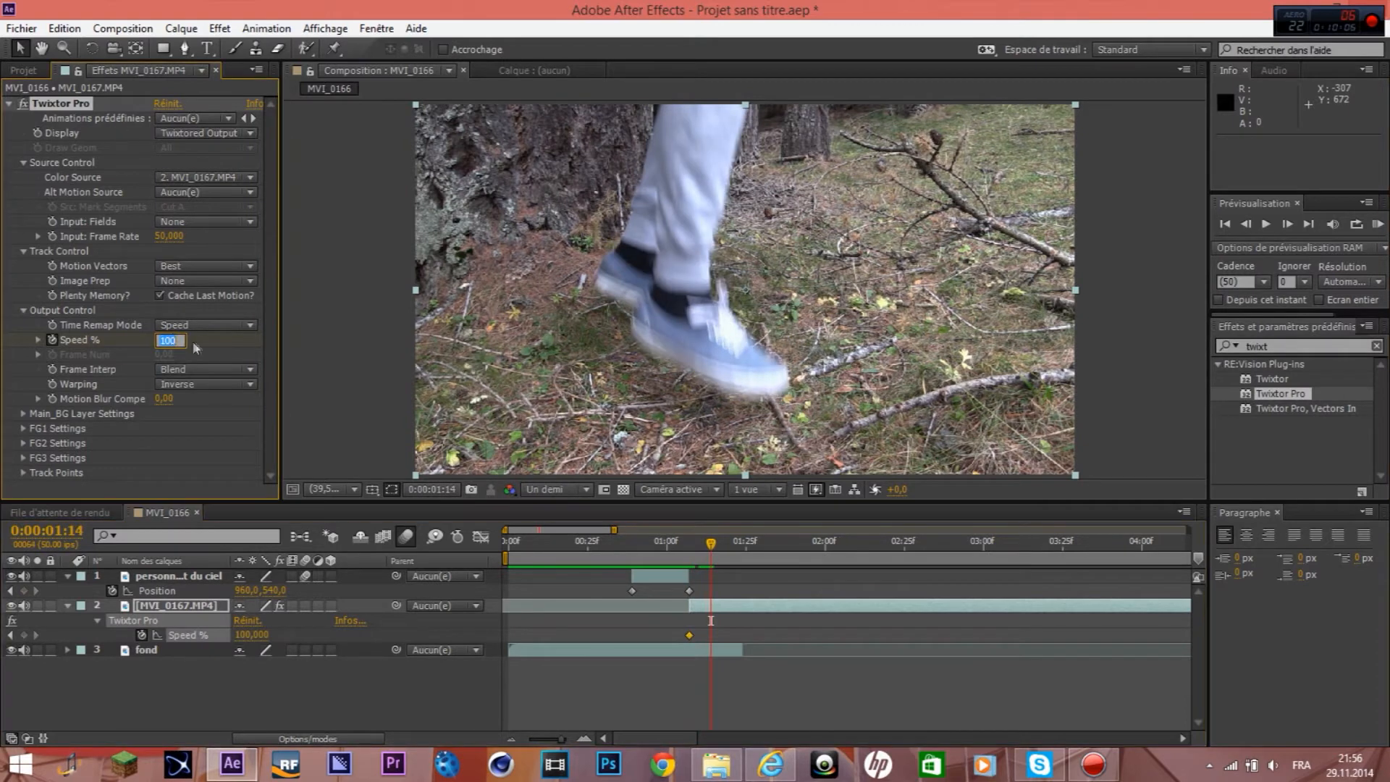
pyautogui.press('Return')
# - Preview the slowed MVI_0167.MP4 footage, and remove the Twixtor Pro effect from the layer
pyautogui.click(1378, 226)
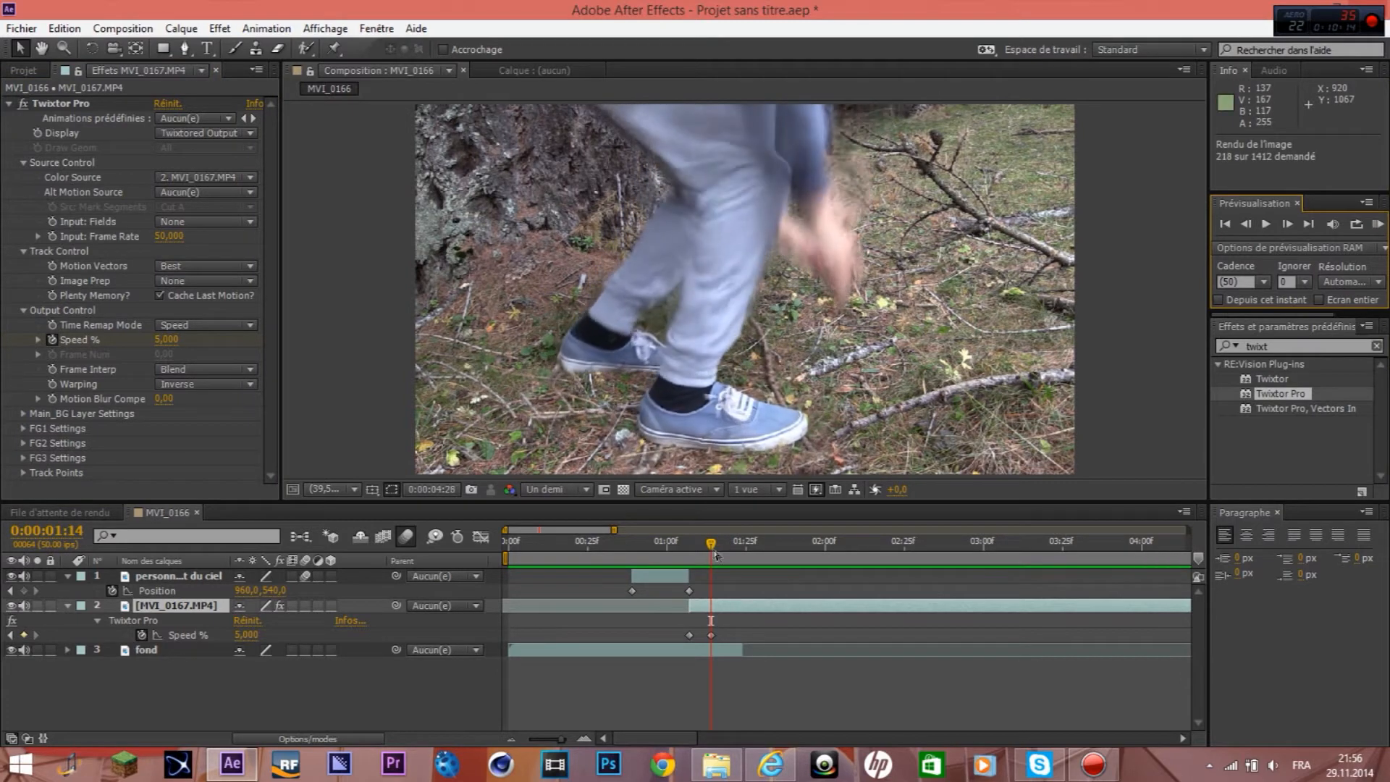
pyautogui.press('space')
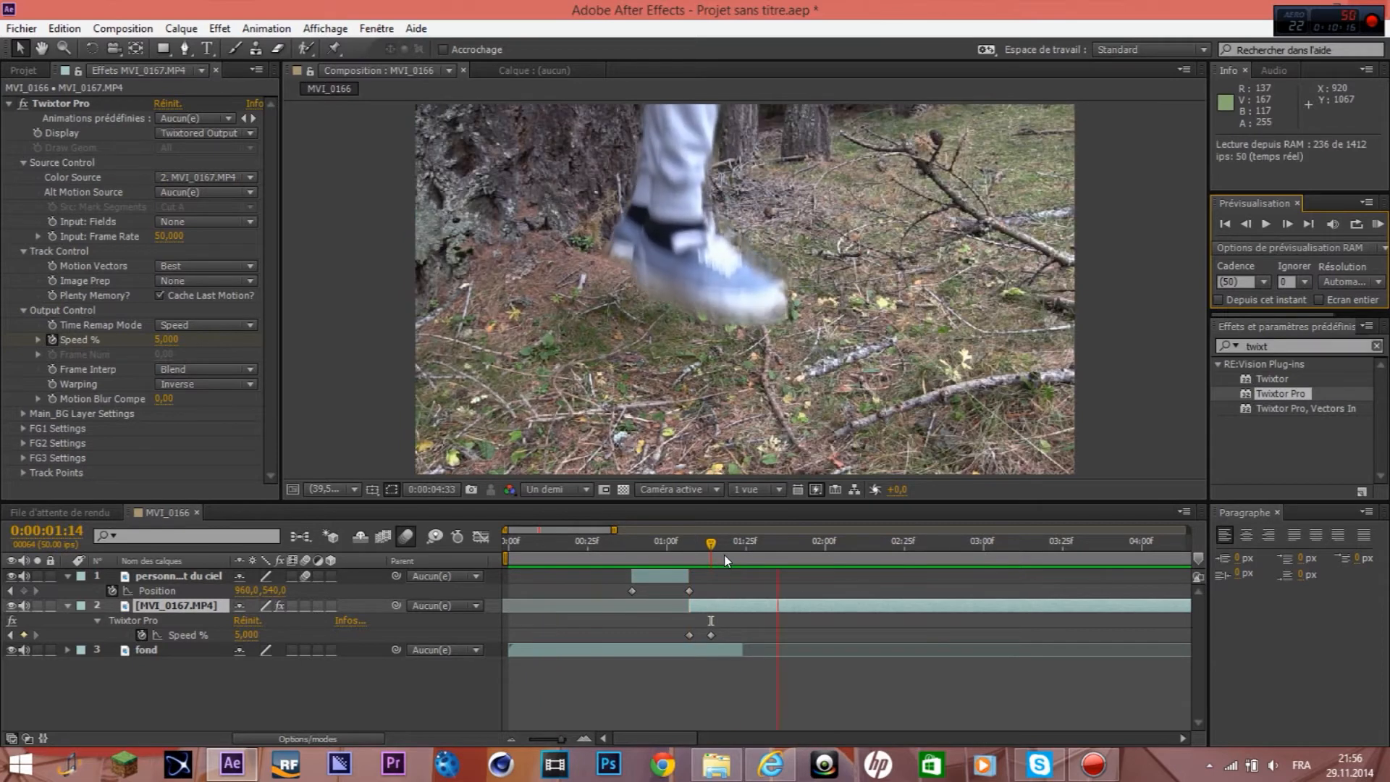
pyautogui.click(712, 561)
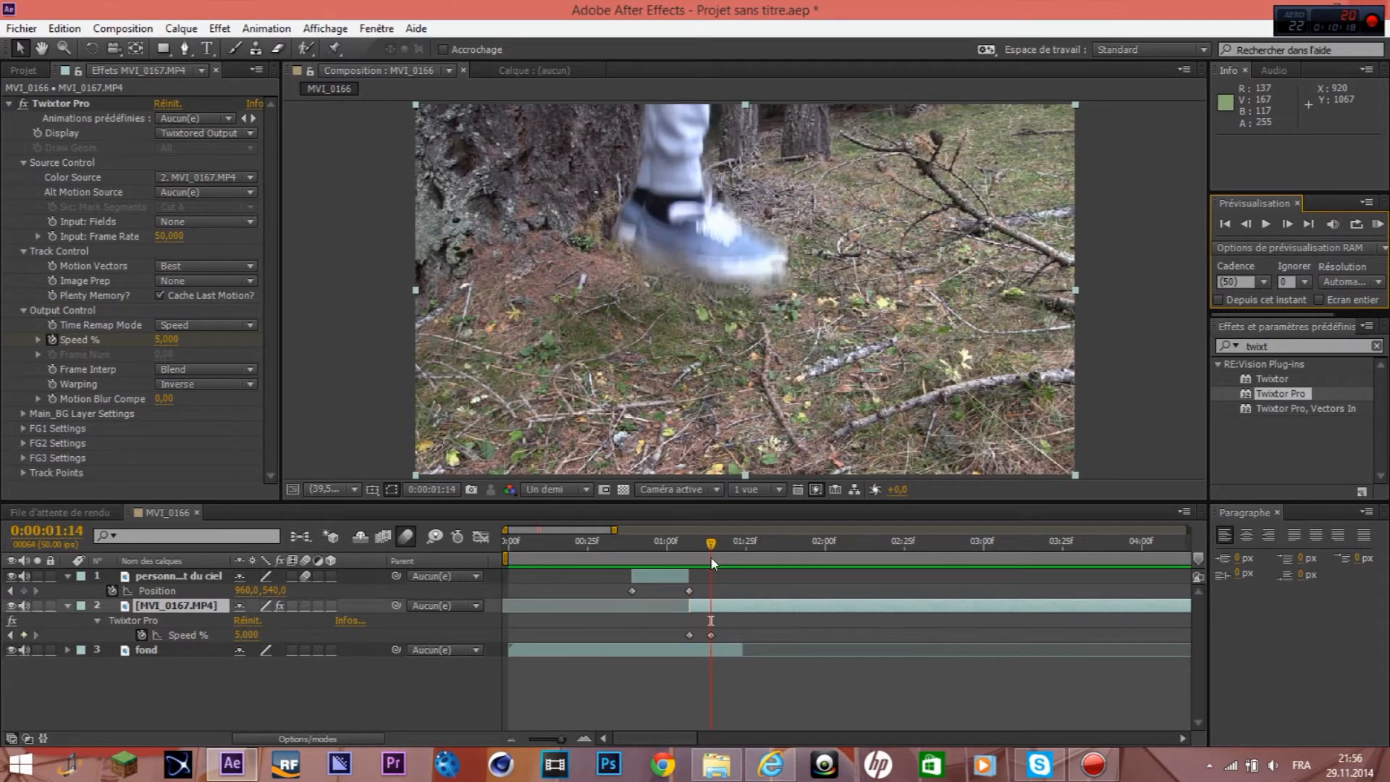
pyautogui.click(108, 104)
pyautogui.press('Delete')
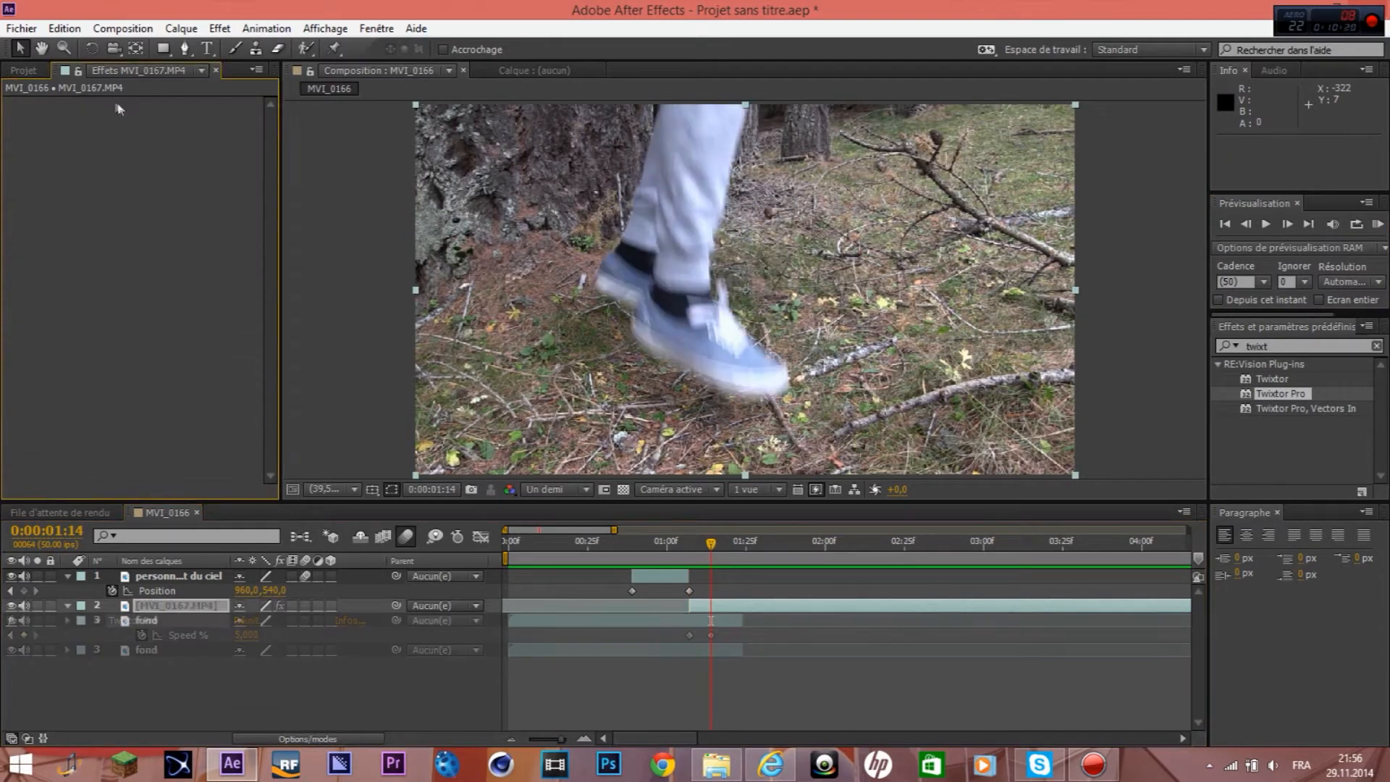
# - Extend the end of the "personne qui vient du ciel" layer by one frame to 0:00:01:07
pyautogui.moveTo(708, 539); pyautogui.dragTo(664, 576)
pyautogui.click(677, 576)
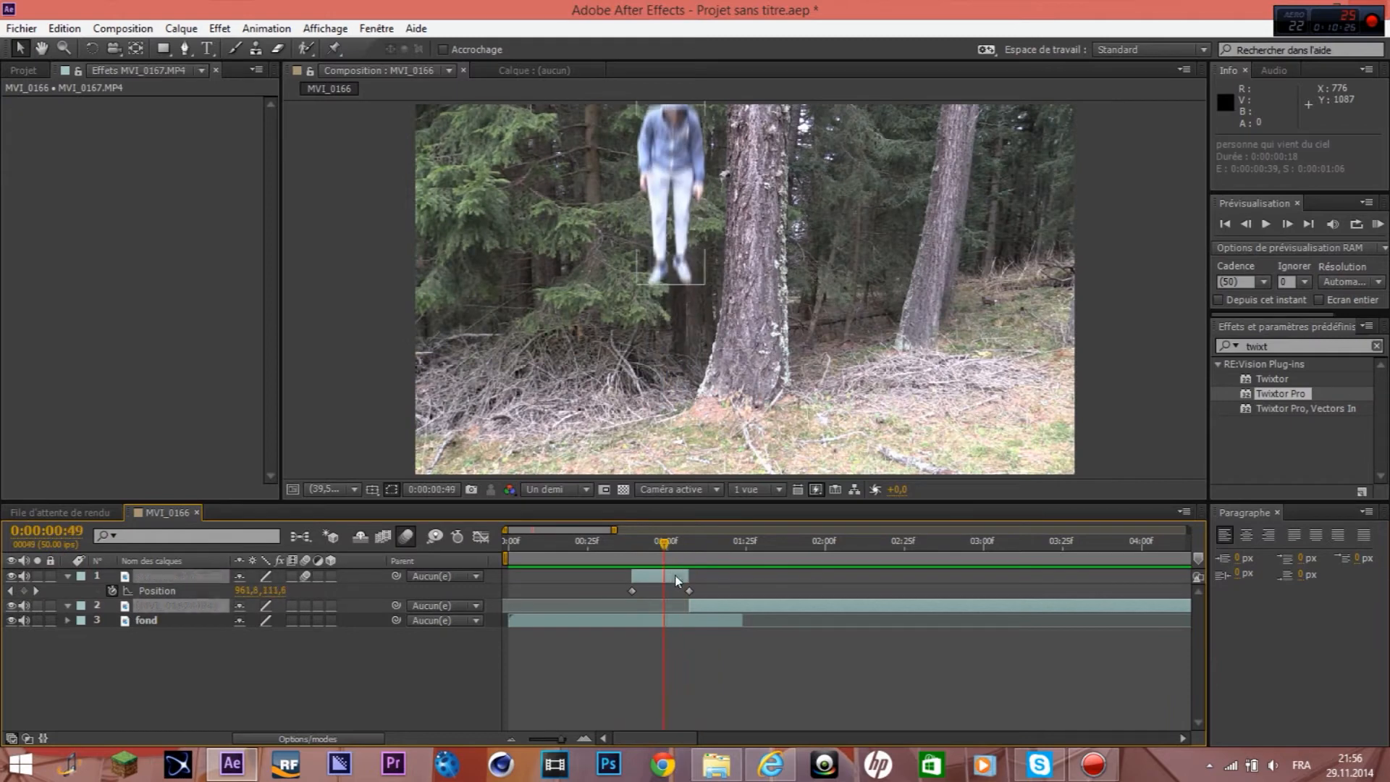
pyautogui.click(511, 739)
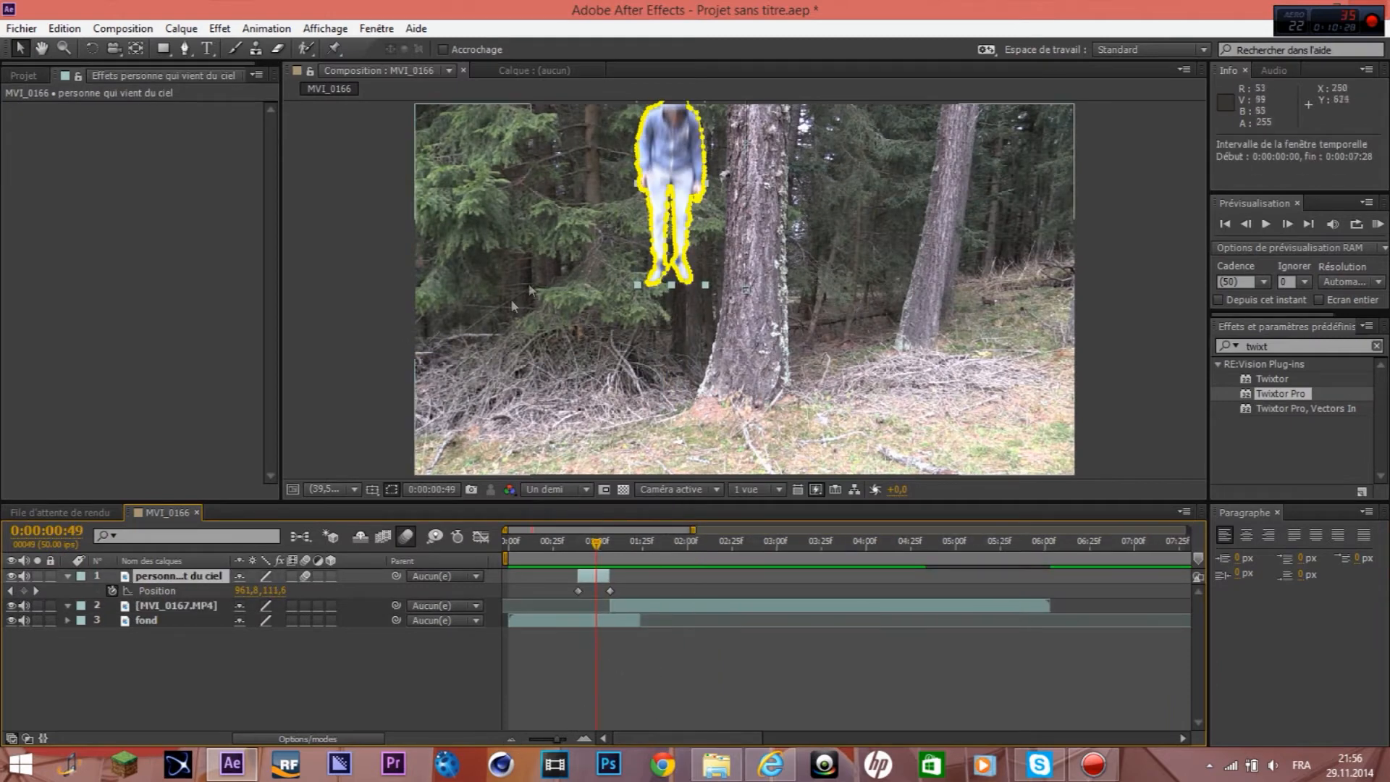
pyautogui.moveTo(600, 552); pyautogui.dragTo(608, 548)
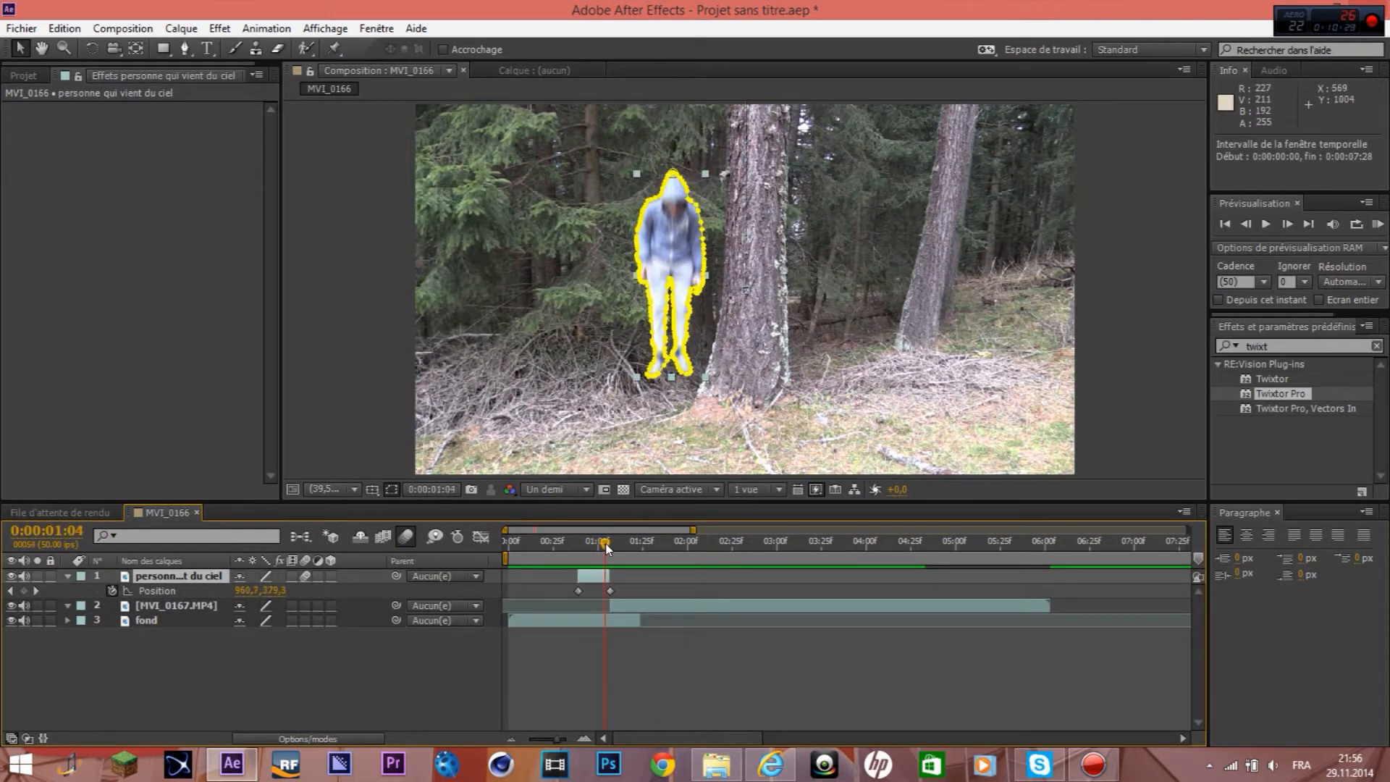
pyautogui.click(432, 656)
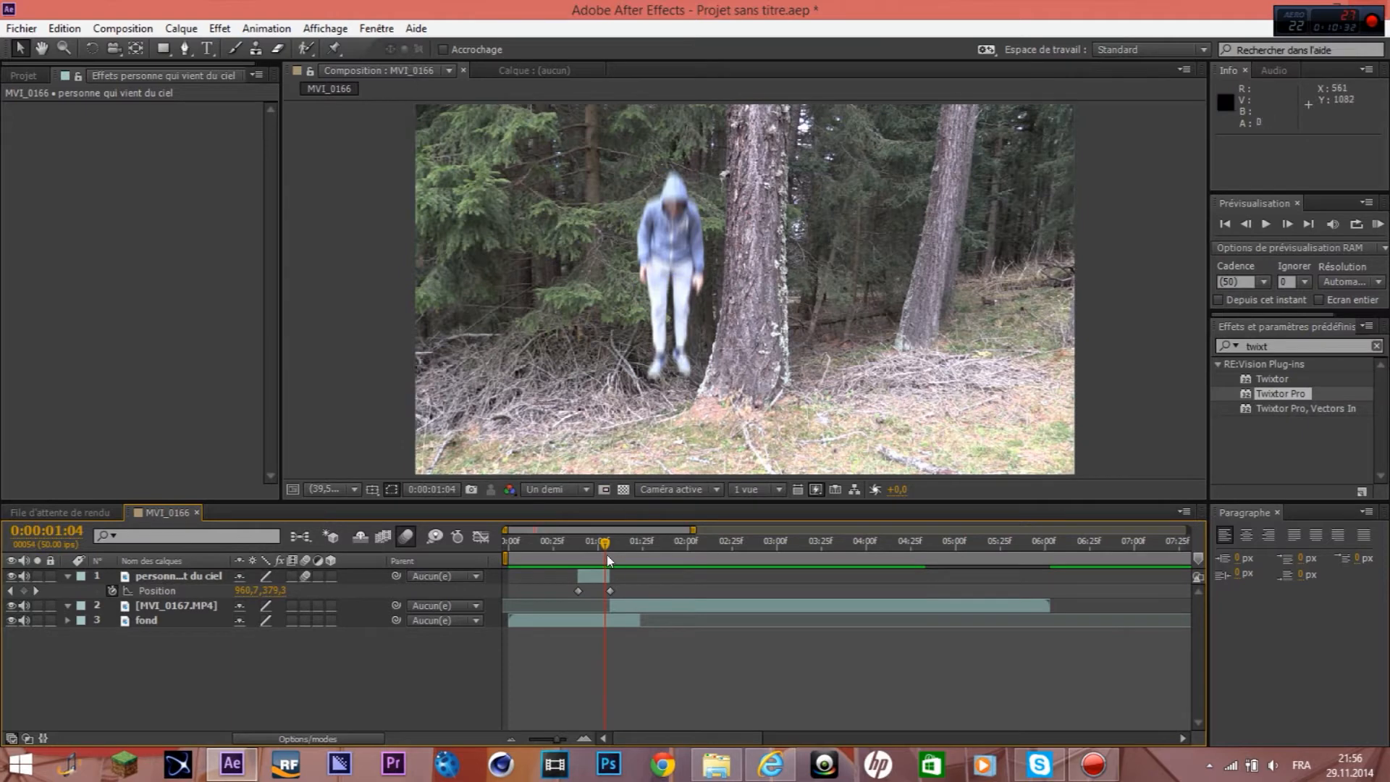
pyautogui.click(580, 738)
pyautogui.click(580, 739)
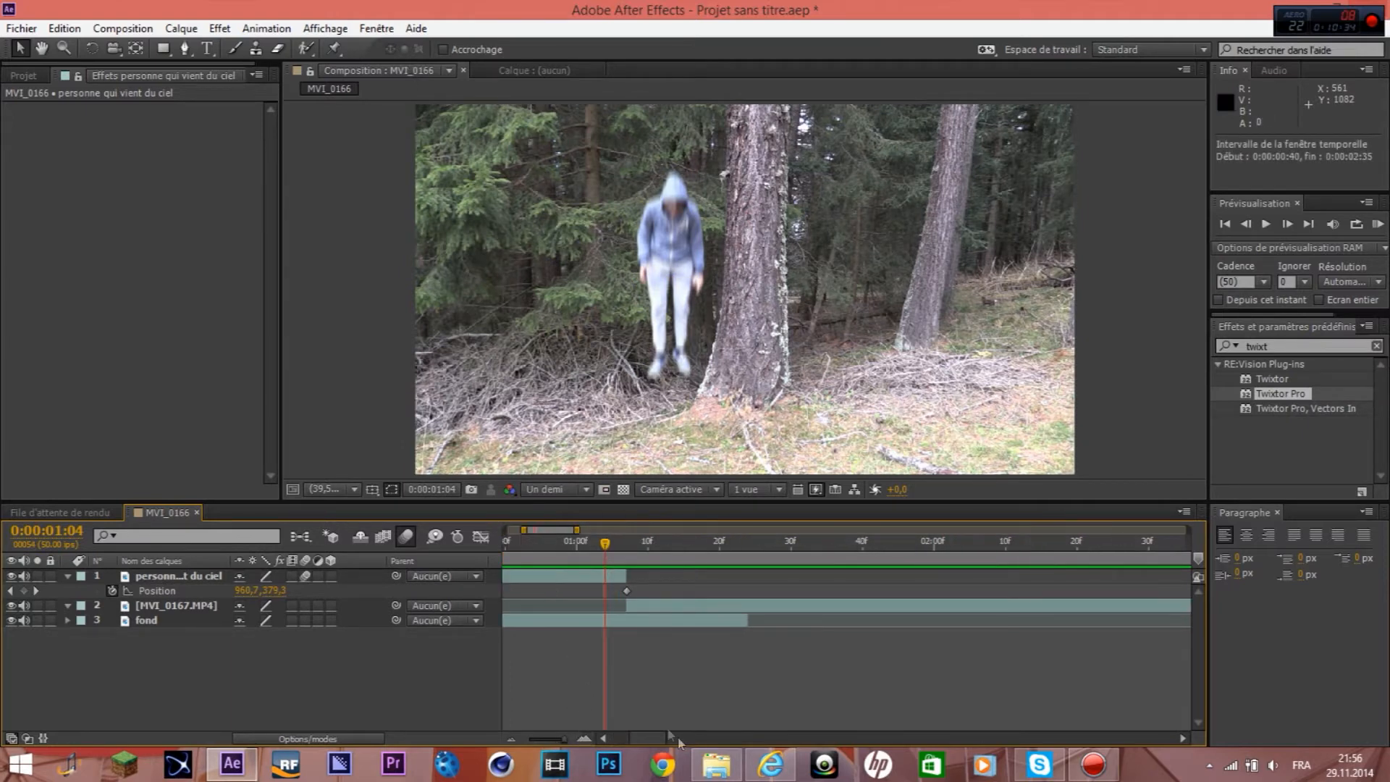
pyautogui.moveTo(654, 738); pyautogui.dragTo(649, 739)
pyautogui.moveTo(701, 574)
pyautogui.mouseDown()
pyautogui.moveTo(690, 547)
pyautogui.moveTo(704, 549)
pyautogui.mouseUp()
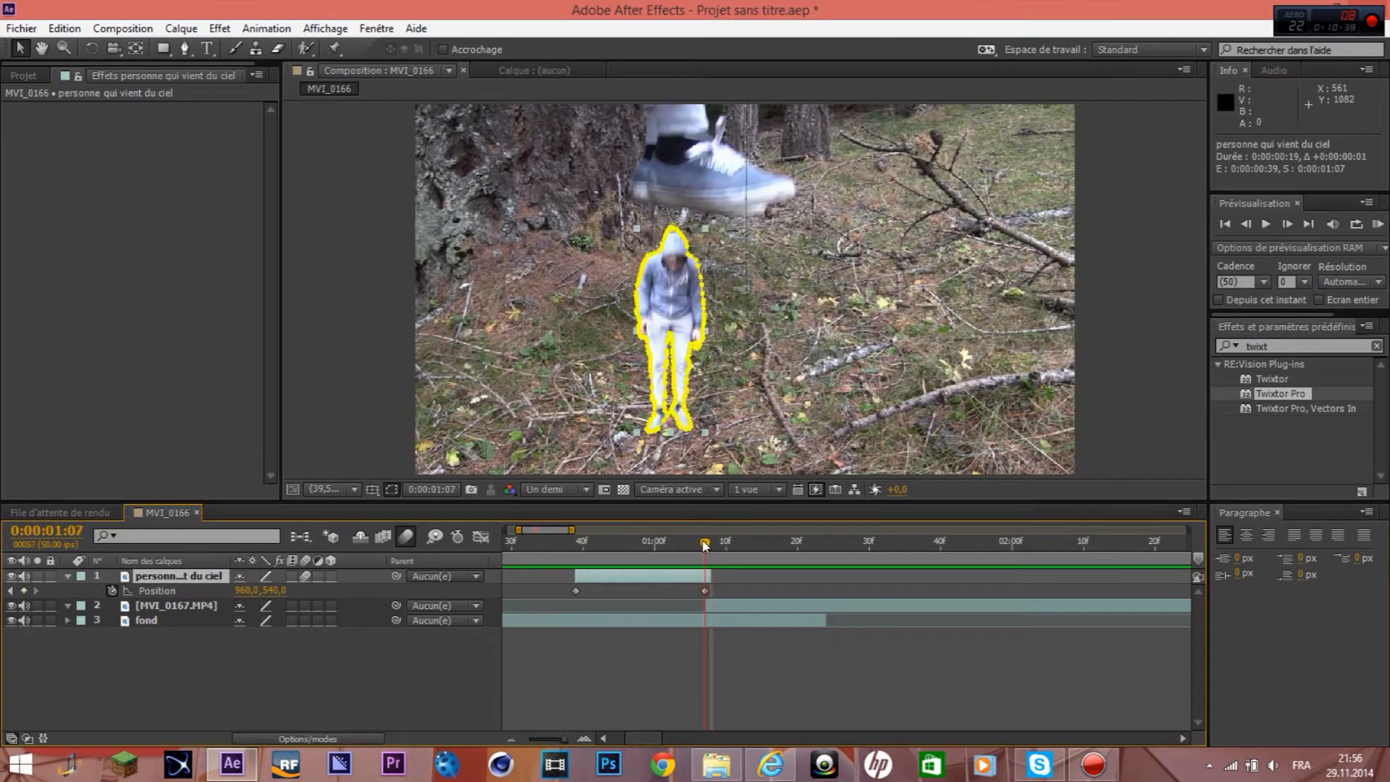
# - Place Puppet pins on the figure's head, both arms, pelvis, knees and feet at 0:00:01:07
pyautogui.click(334, 49)
pyautogui.click(674, 248)
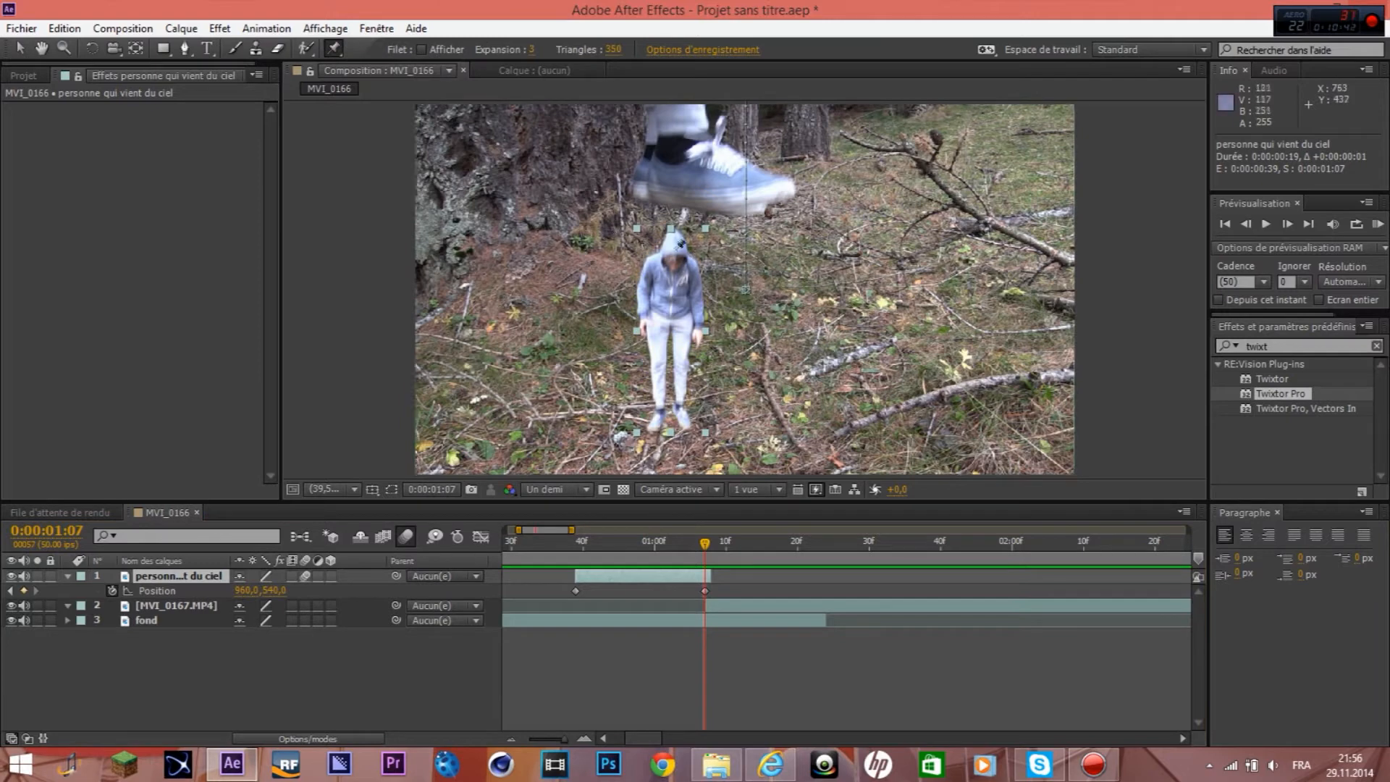
pyautogui.click(647, 284)
pyautogui.click(669, 321)
pyautogui.click(659, 363)
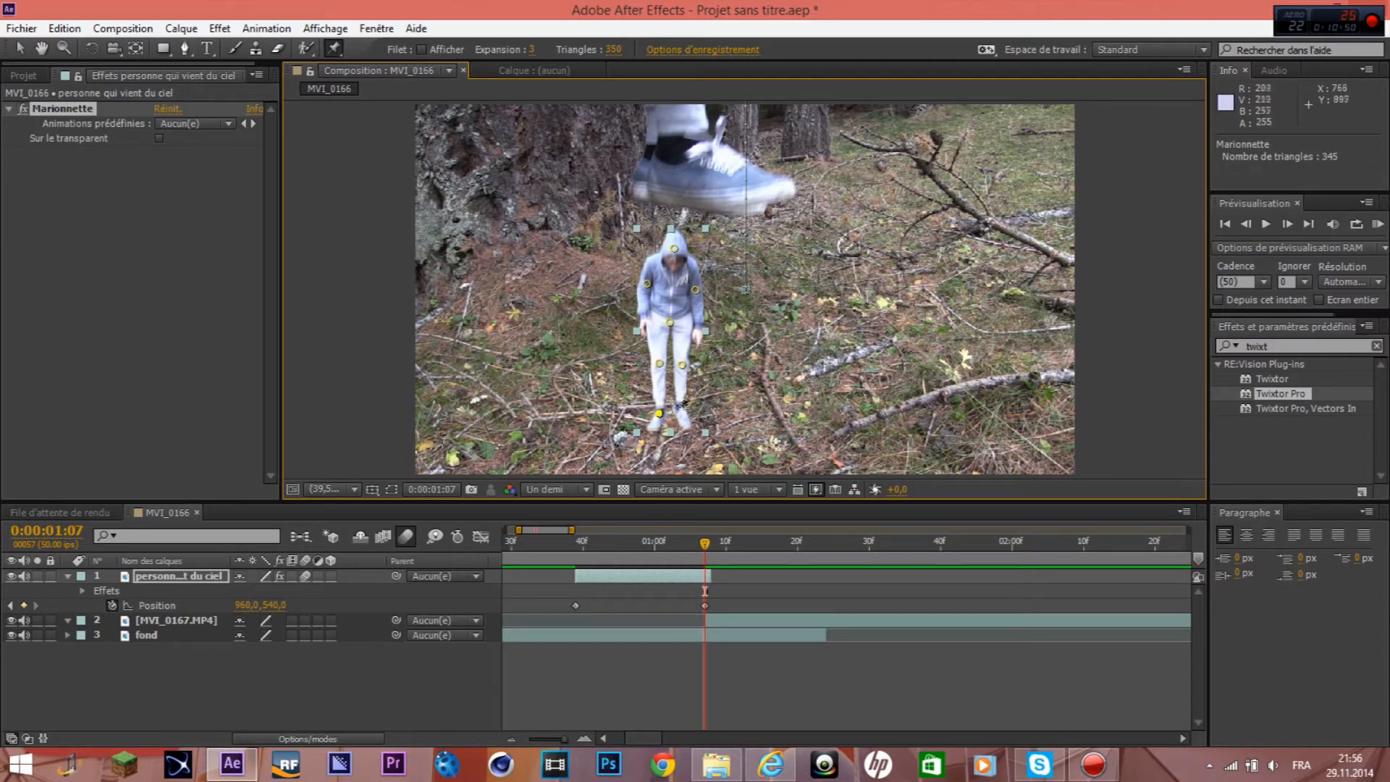
# - Trim one frame off the end of the "personne qui vient du ciel" layer and go to 0:00:01:01
pyautogui.moveTo(710, 572); pyautogui.dragTo(576, 567)
pyautogui.press('space')
pyautogui.moveTo(826, 234); pyautogui.dragTo(809, 438)
pyautogui.moveTo(785, 281); pyautogui.dragTo(769, 227)
pyautogui.moveTo(587, 556); pyautogui.dragTo(661, 563)
pyautogui.press('space')
pyautogui.moveTo(804, 394); pyautogui.dragTo(797, 307)
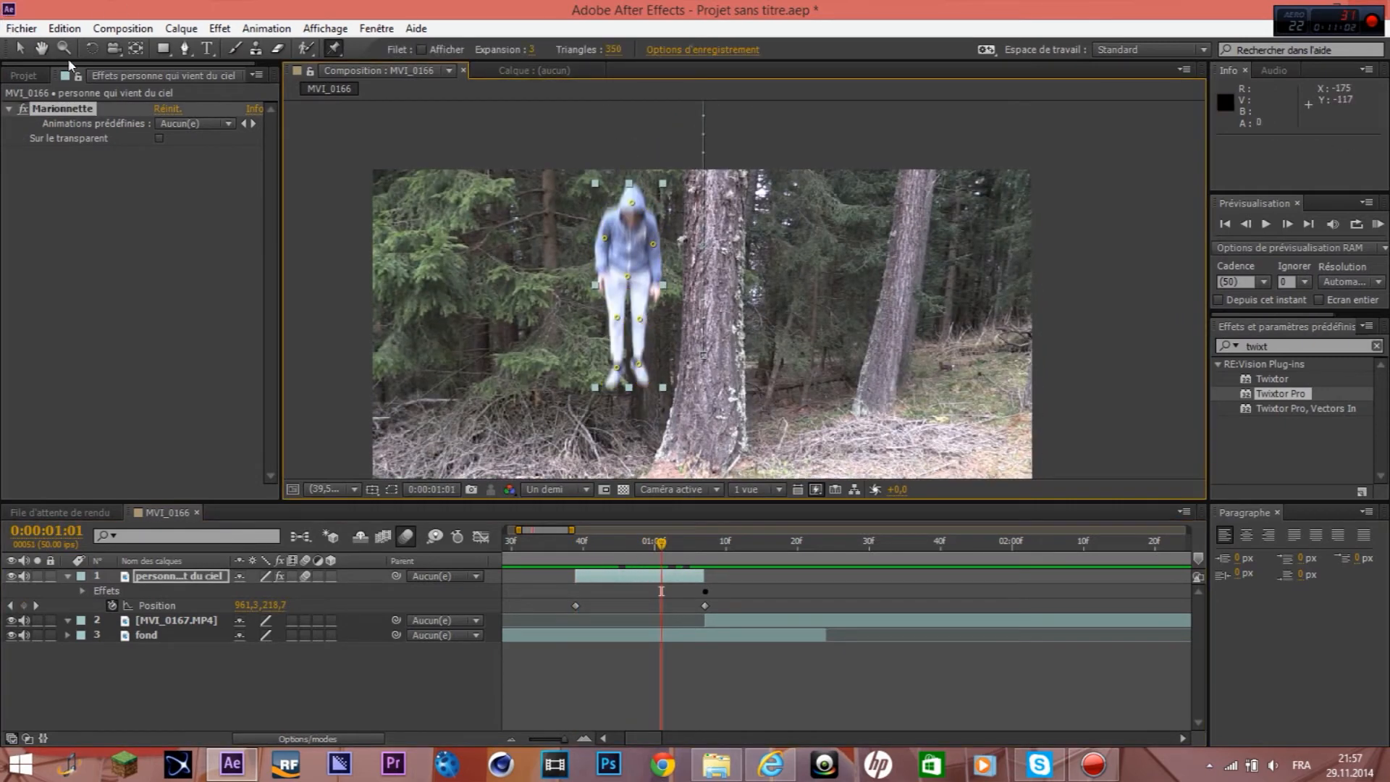
# - Pose the figure at 0:00:01:01 with its legs drawn up and its head, arms and hips lowered using the Puppet pins
pyautogui.moveTo(620, 372); pyautogui.dragTo(621, 307)
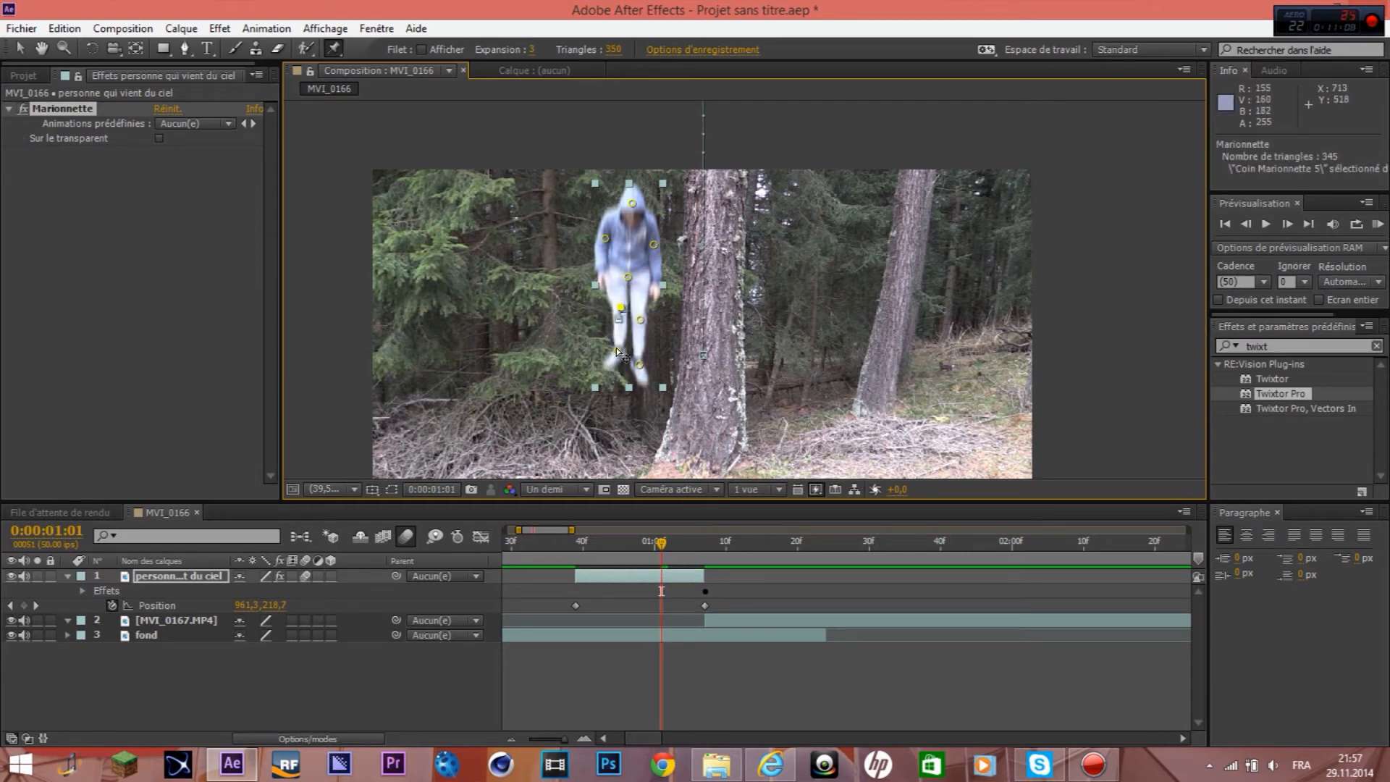
pyautogui.click(642, 297)
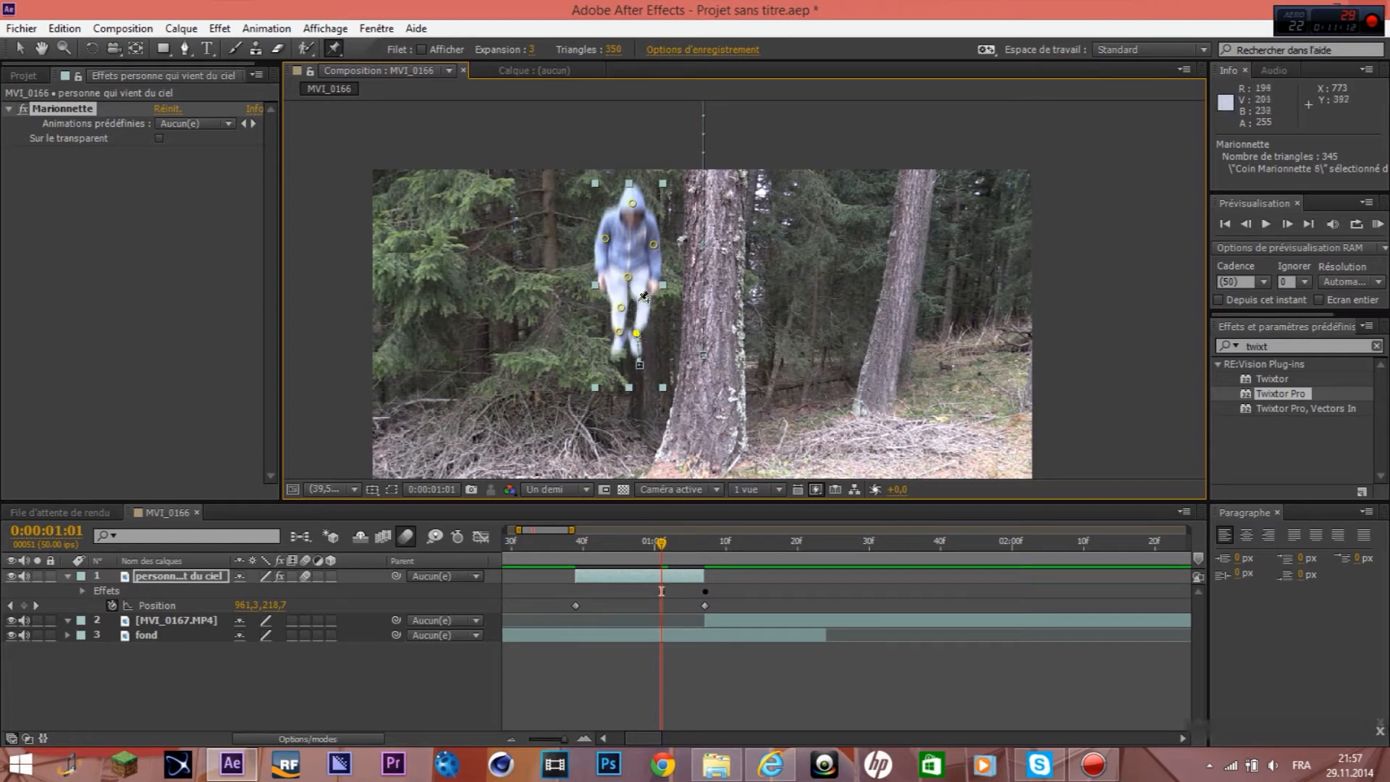
pyautogui.click(643, 300)
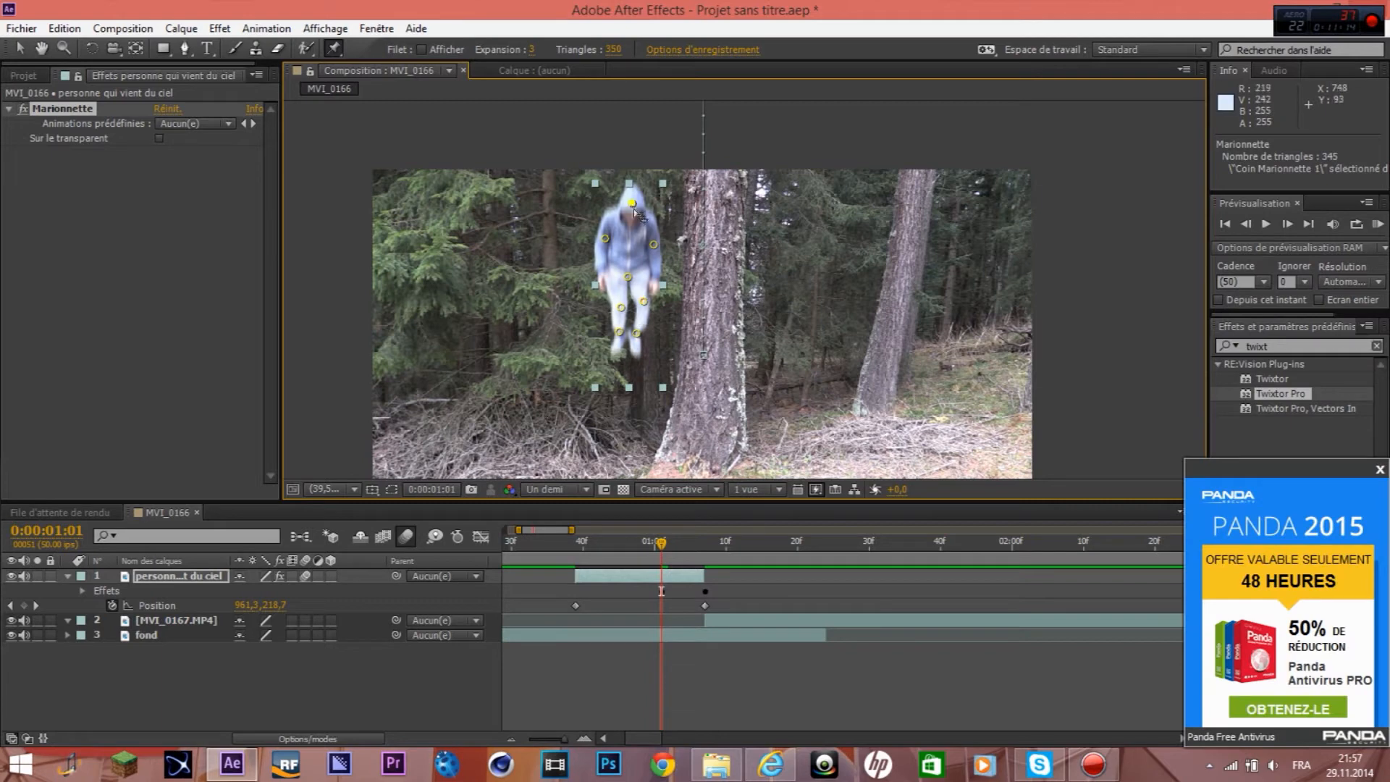
pyautogui.moveTo(635, 210); pyautogui.dragTo(645, 230)
pyautogui.moveTo(611, 260); pyautogui.dragTo(653, 270)
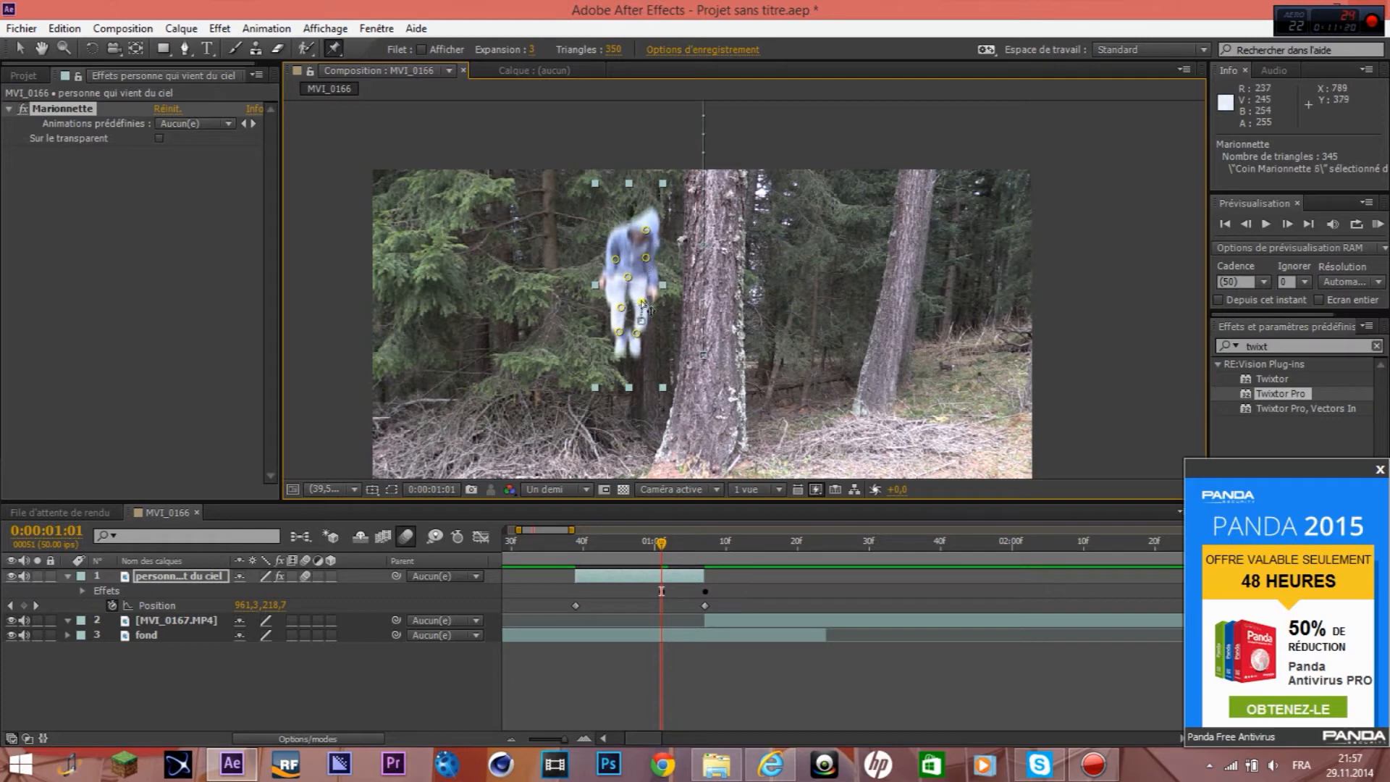
pyautogui.moveTo(628, 276); pyautogui.dragTo(629, 283)
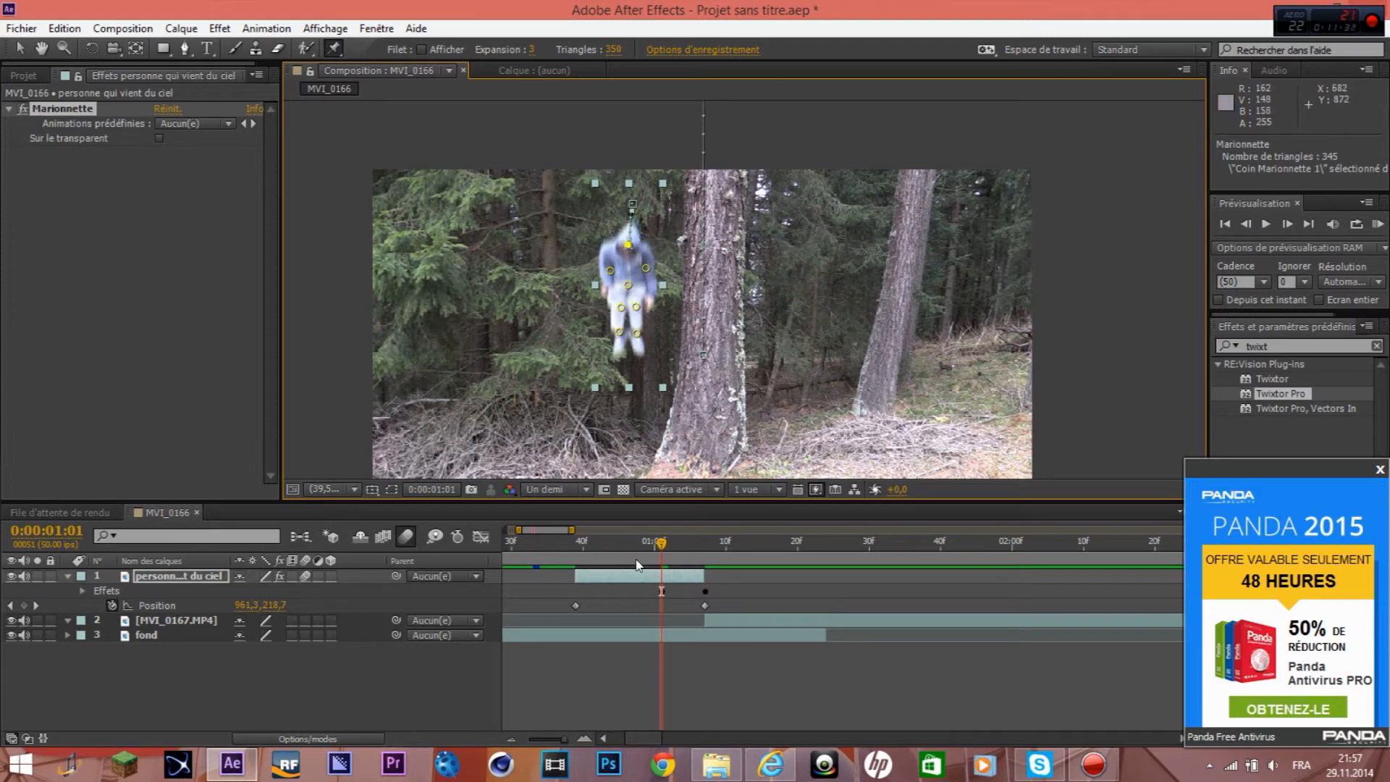
# - Reveal the Puppet pin keyframes and move the set at 0:00:01:01 back to 0:00:00:39
pyautogui.press('u')
pyautogui.scroll(-2, 662, 621)
pyautogui.moveTo(657, 595); pyautogui.dragTo(667, 777)
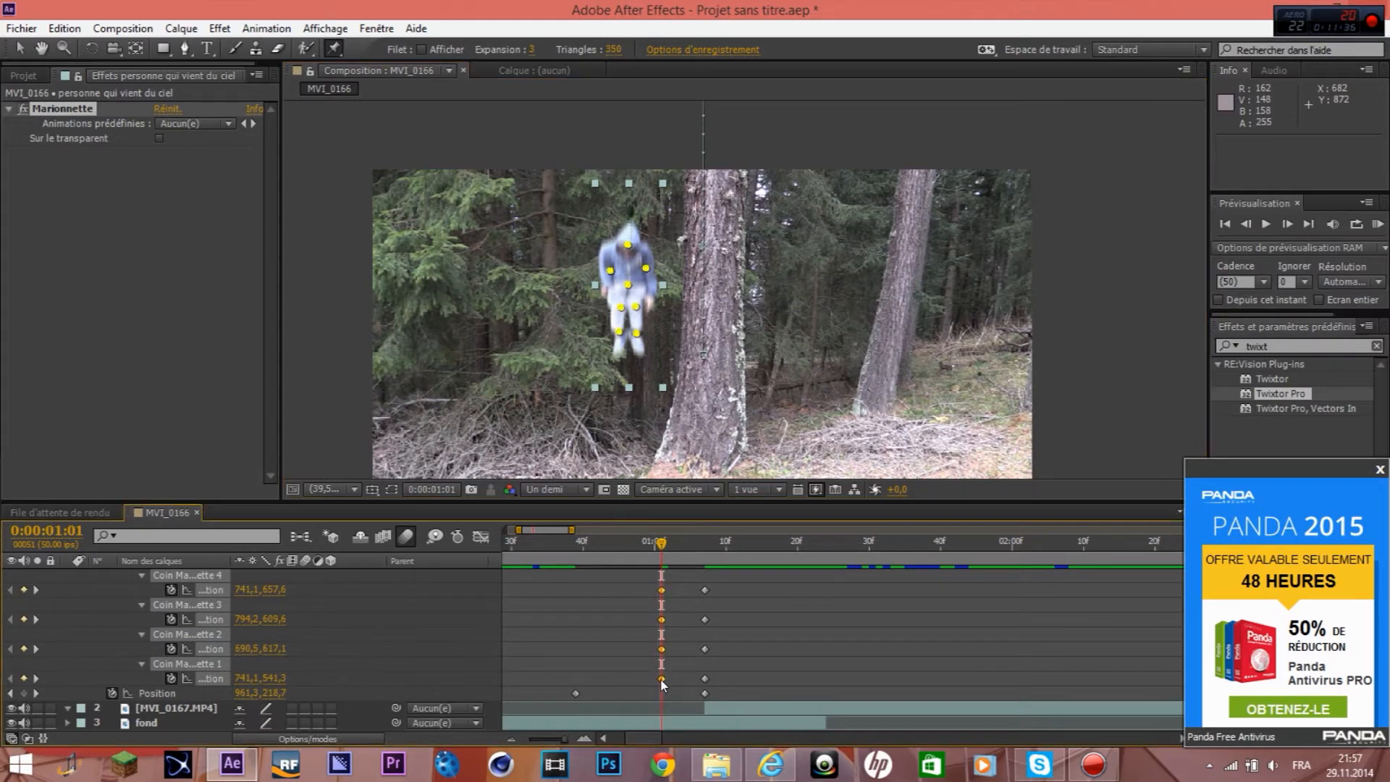
pyautogui.moveTo(661, 679); pyautogui.dragTo(578, 695)
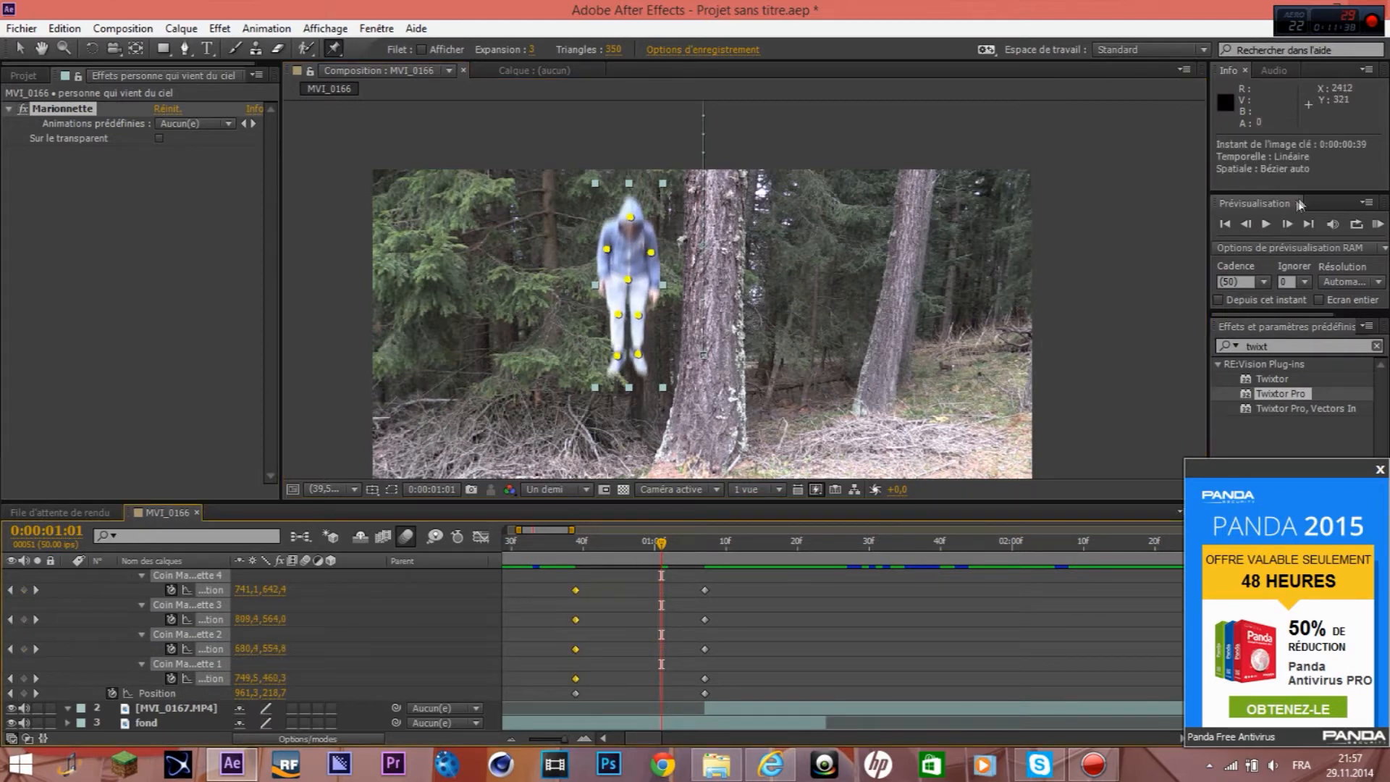
# - Preview the Puppet animation of the falling figure, and collapse the layer's properties
pyautogui.click(1378, 226)
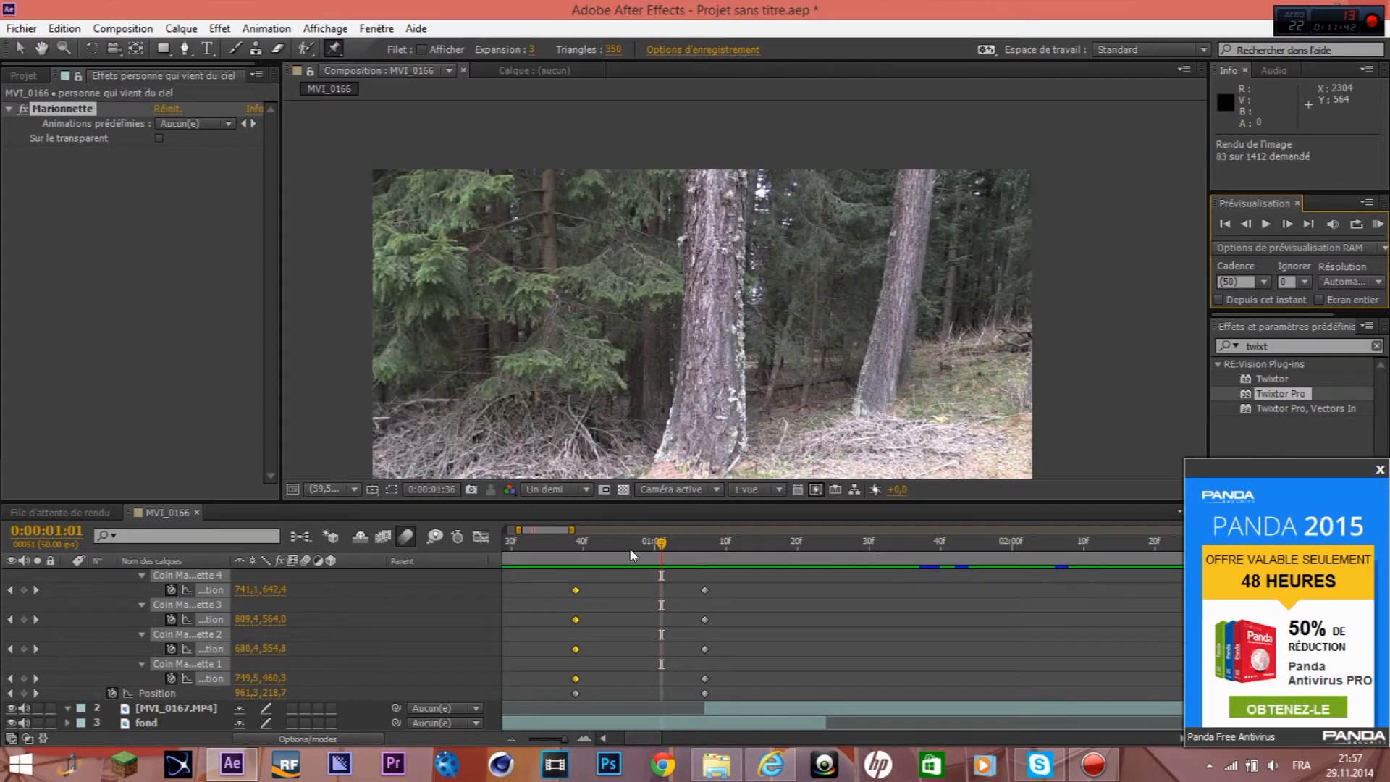
pyautogui.press('space')
pyautogui.moveTo(632, 553); pyautogui.dragTo(697, 619)
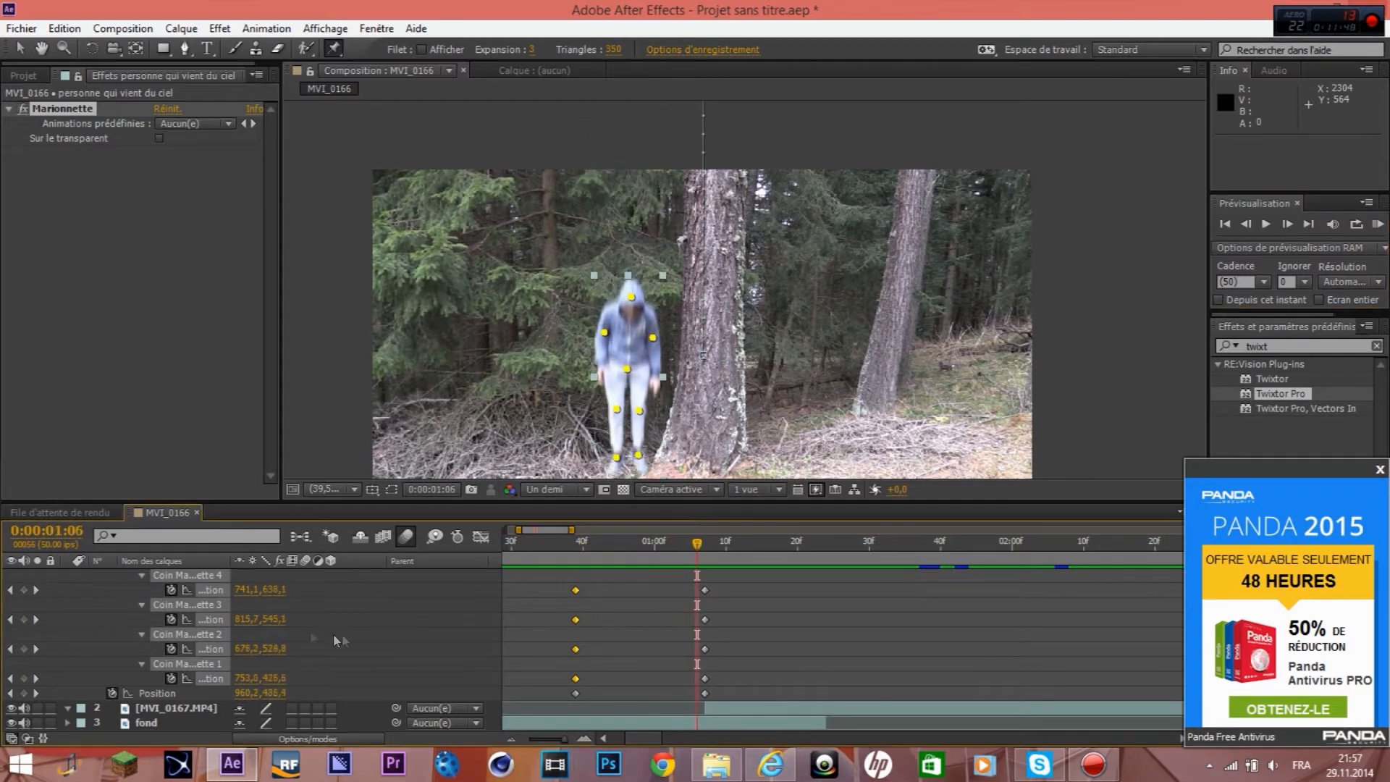
pyautogui.scroll(5, 311, 633)
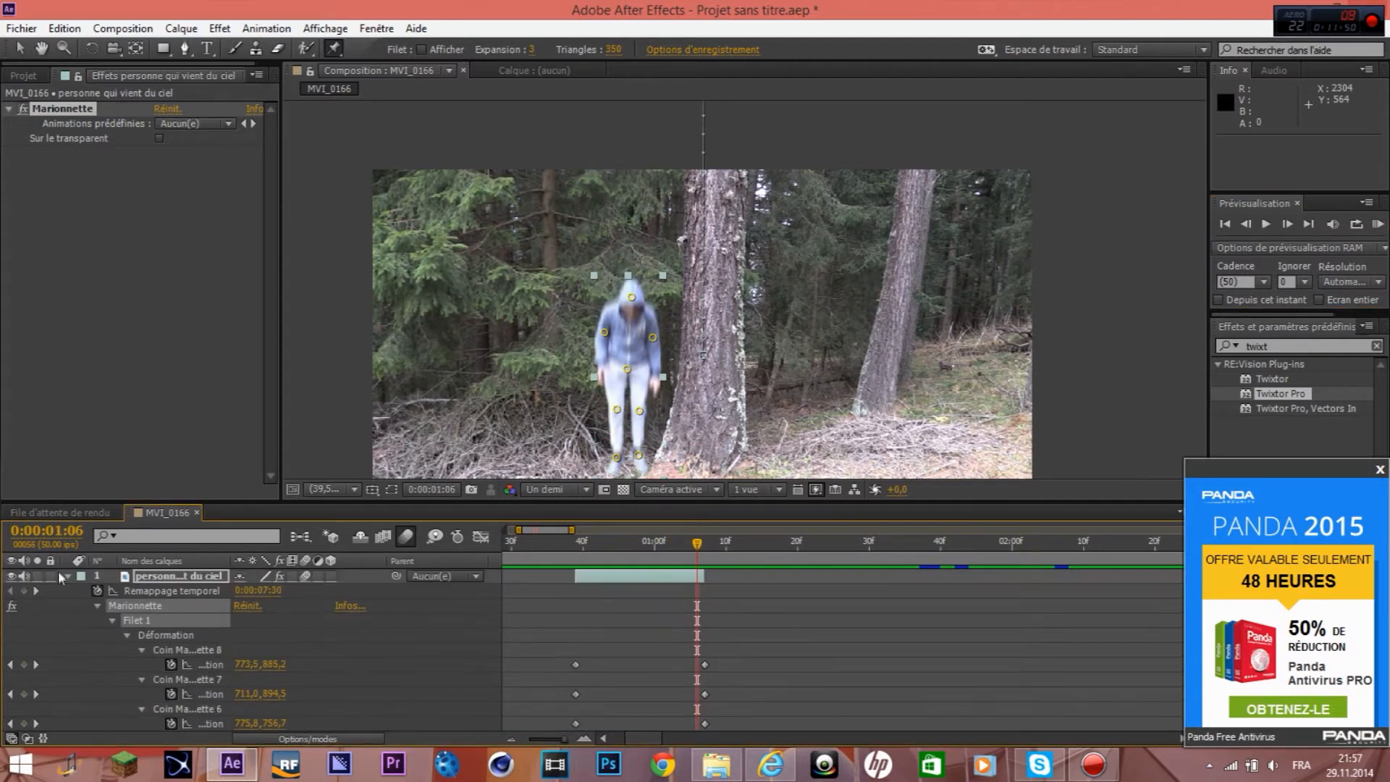
pyautogui.click(68, 576)
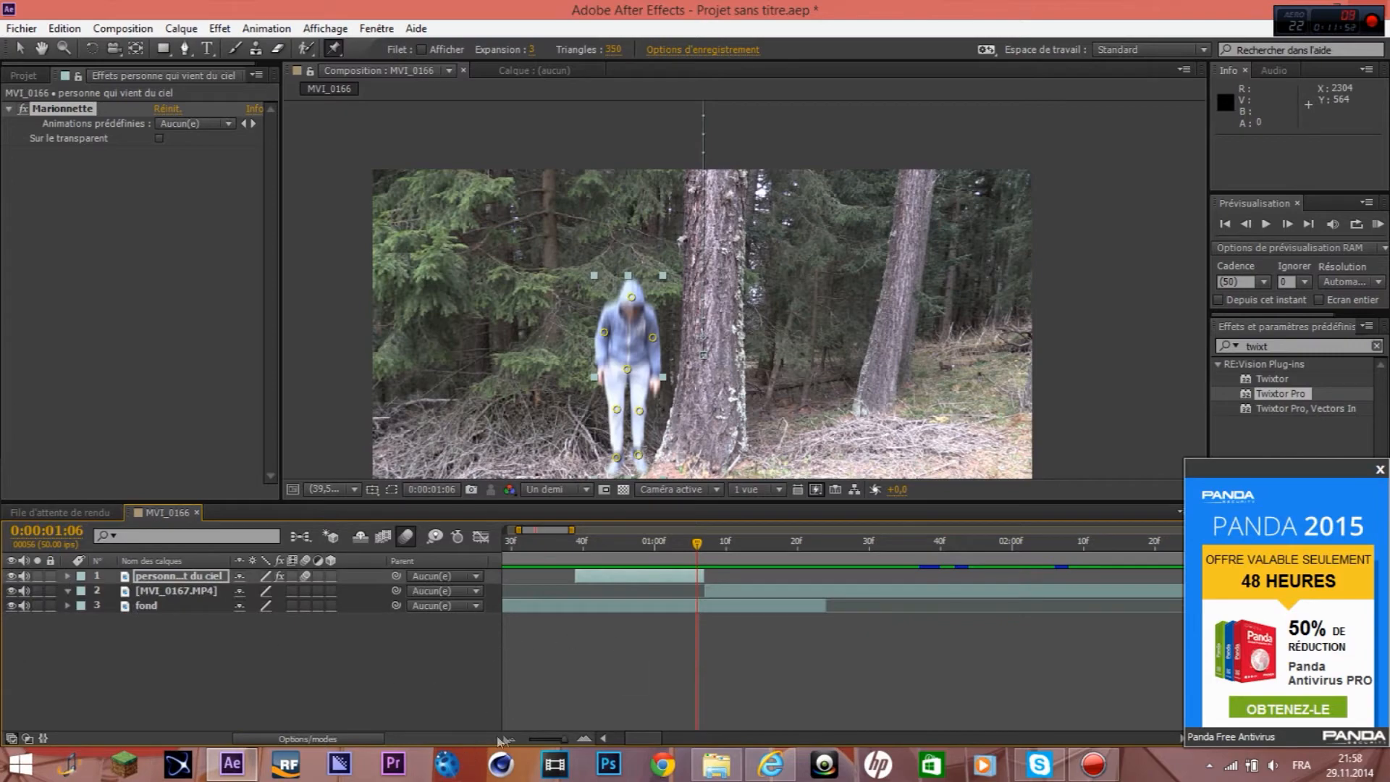
# - Split the MVI_0167.MP4 layer at 0:00:02:37 and delete the part after the cut
pyautogui.click(511, 738)
pyautogui.click(1377, 469)
pyautogui.moveTo(624, 543); pyautogui.dragTo(788, 612)
pyautogui.click(797, 595)
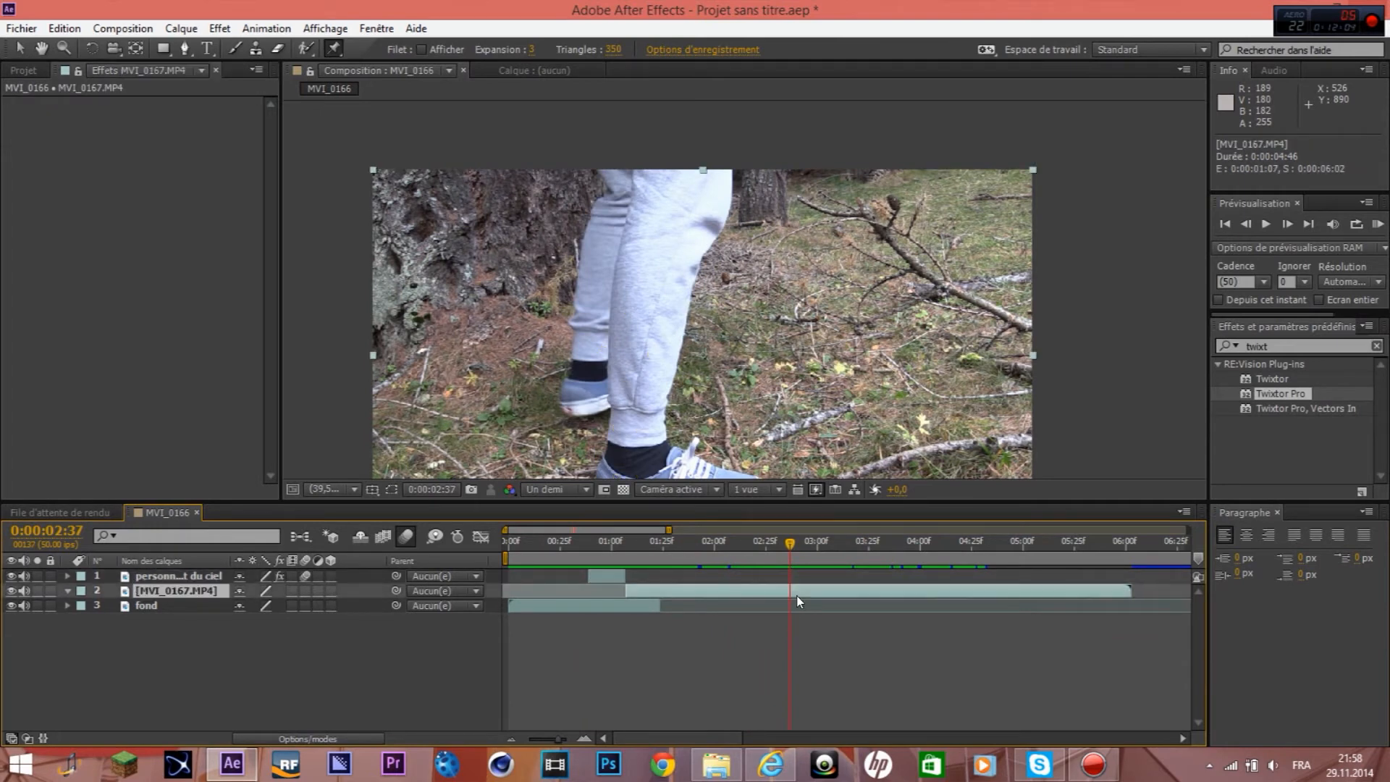
pyautogui.hotkey('ctrl', 'shift', 'd')
pyautogui.press('Delete')
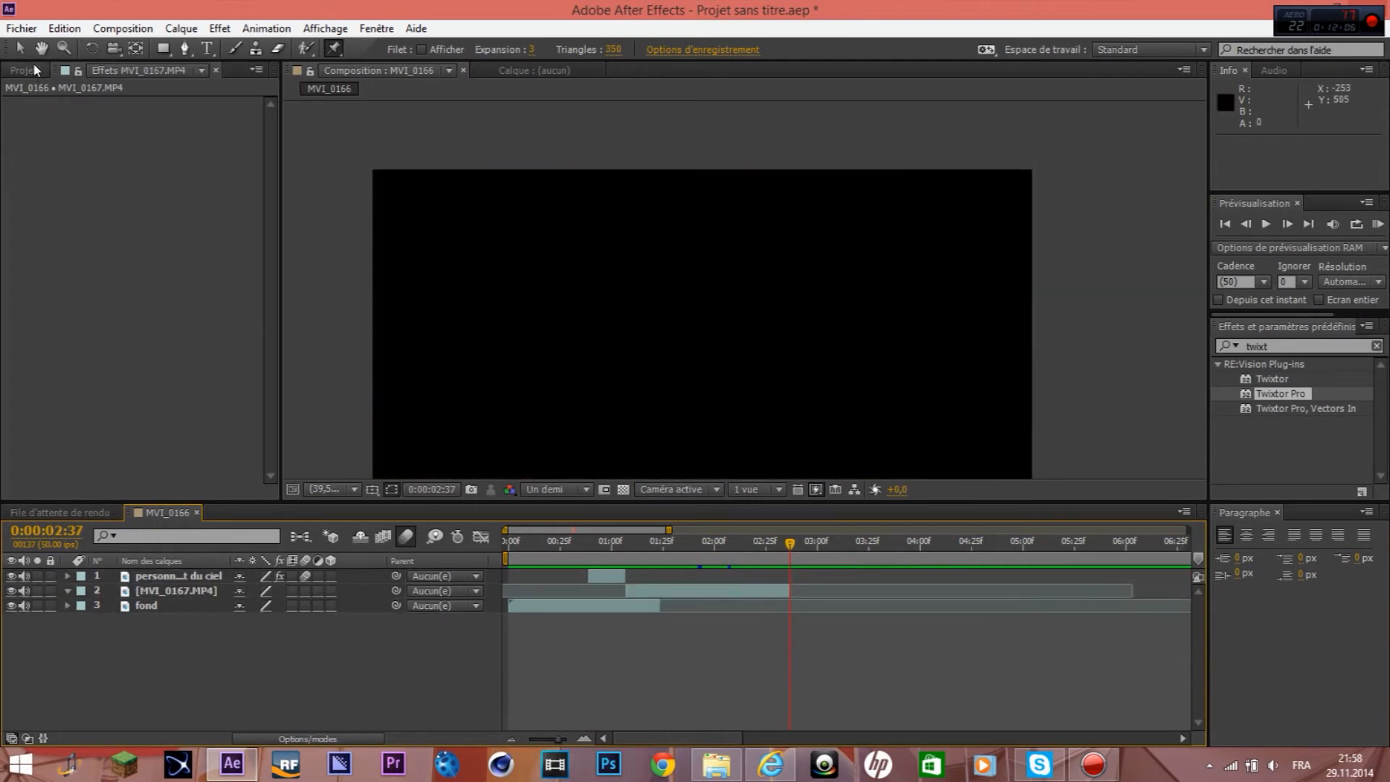
# - Add MVI_0166.MP4 as the uppermost layer and slide it earlier until the person walks beside the tree at 0:00:02:37
pyautogui.click(36, 70)
pyautogui.moveTo(59, 240); pyautogui.dragTo(374, 577)
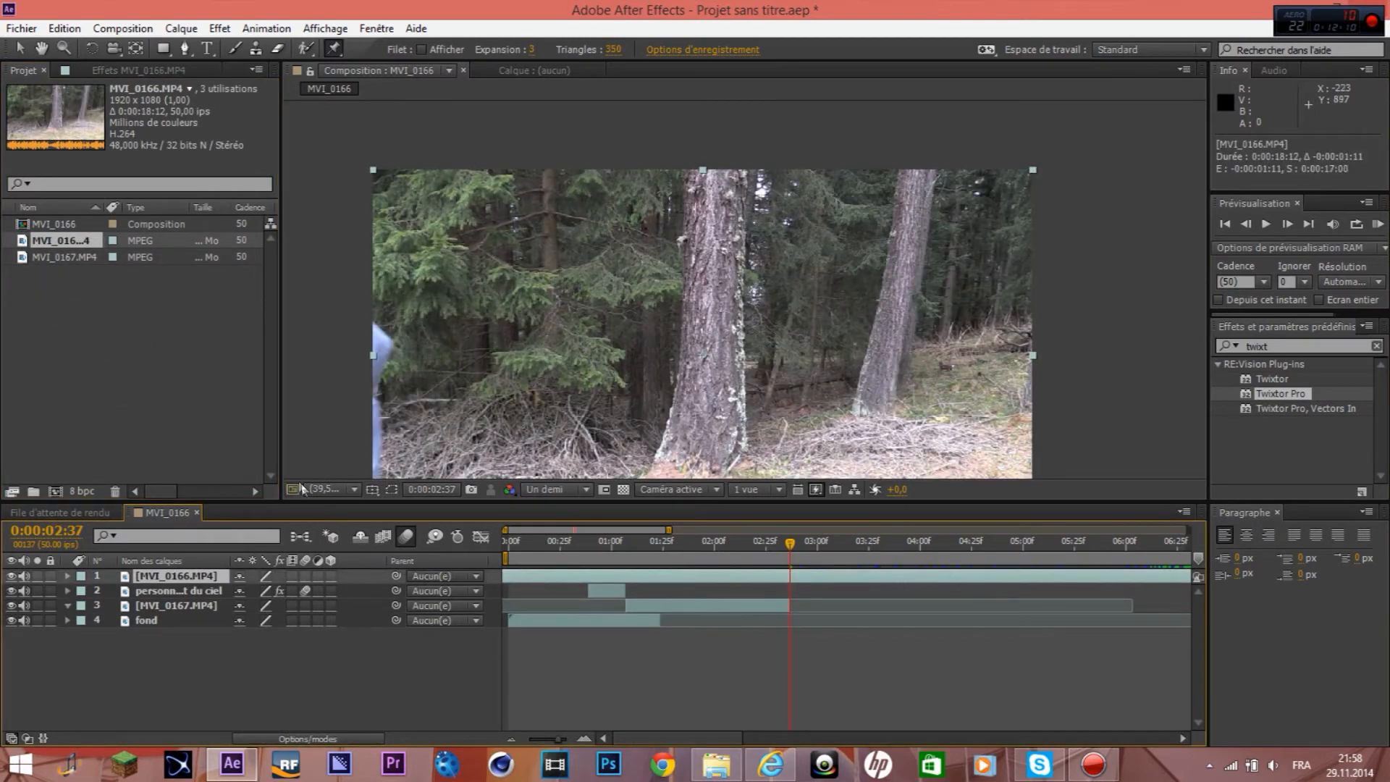
pyautogui.click(322, 489)
pyautogui.click(360, 196)
pyautogui.moveTo(933, 577); pyautogui.dragTo(688, 593)
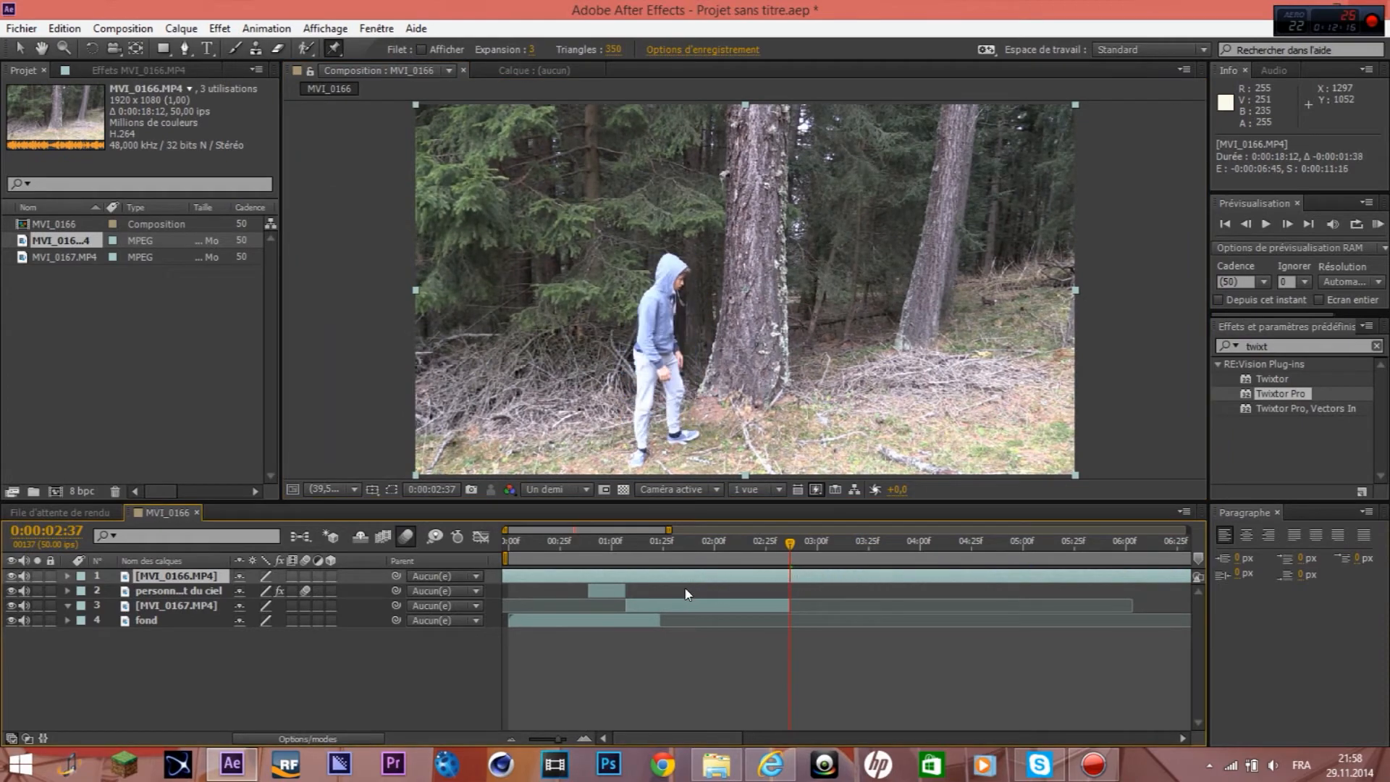
# - Split the MVI_0166.MP4 layer at 0:00:02:37 and delete the part before the cut
pyautogui.hotkey('ctrl', 'shift', 'd')
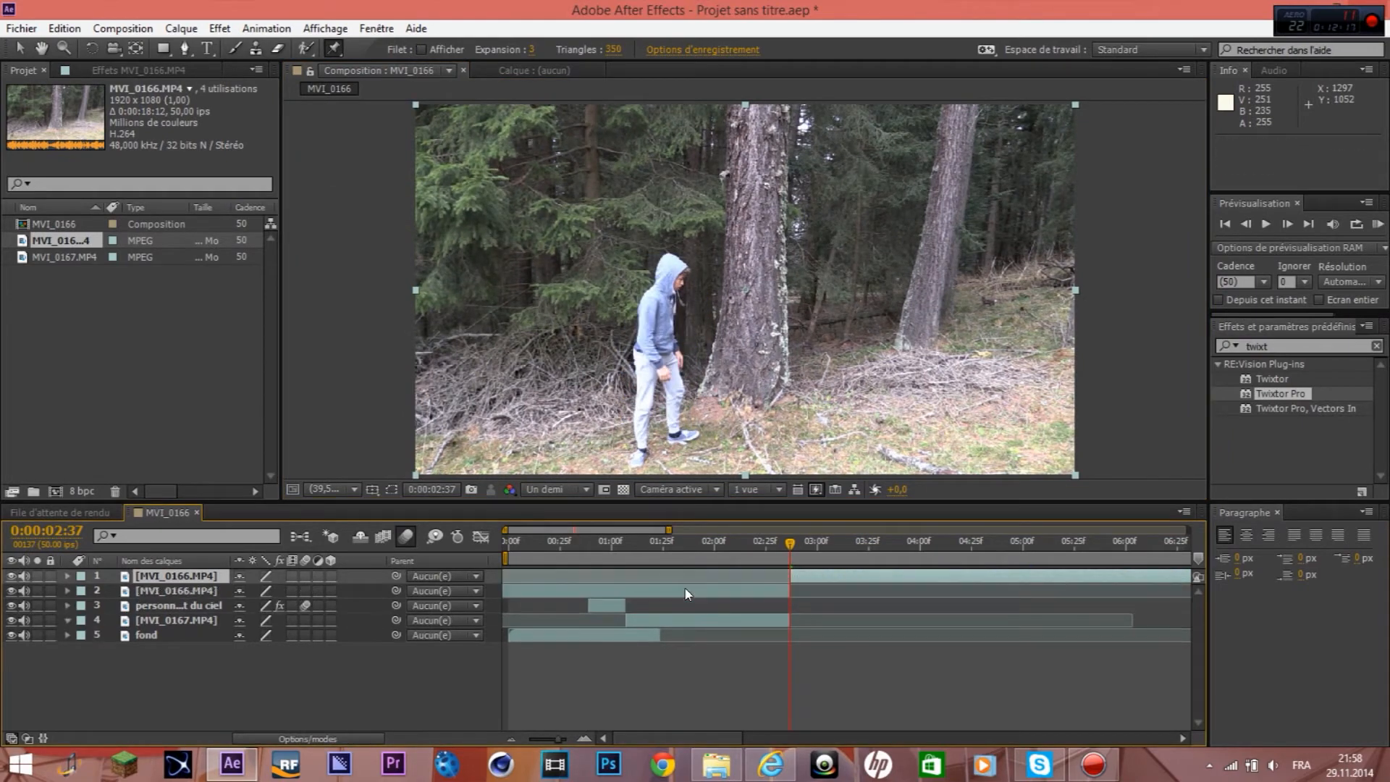
pyautogui.click(767, 595)
pyautogui.press('Delete')
# - Split the MVI_0166.MP4 layer at 0:00:06:09 and delete the part after the cut
pyautogui.moveTo(788, 556); pyautogui.dragTo(926, 559)
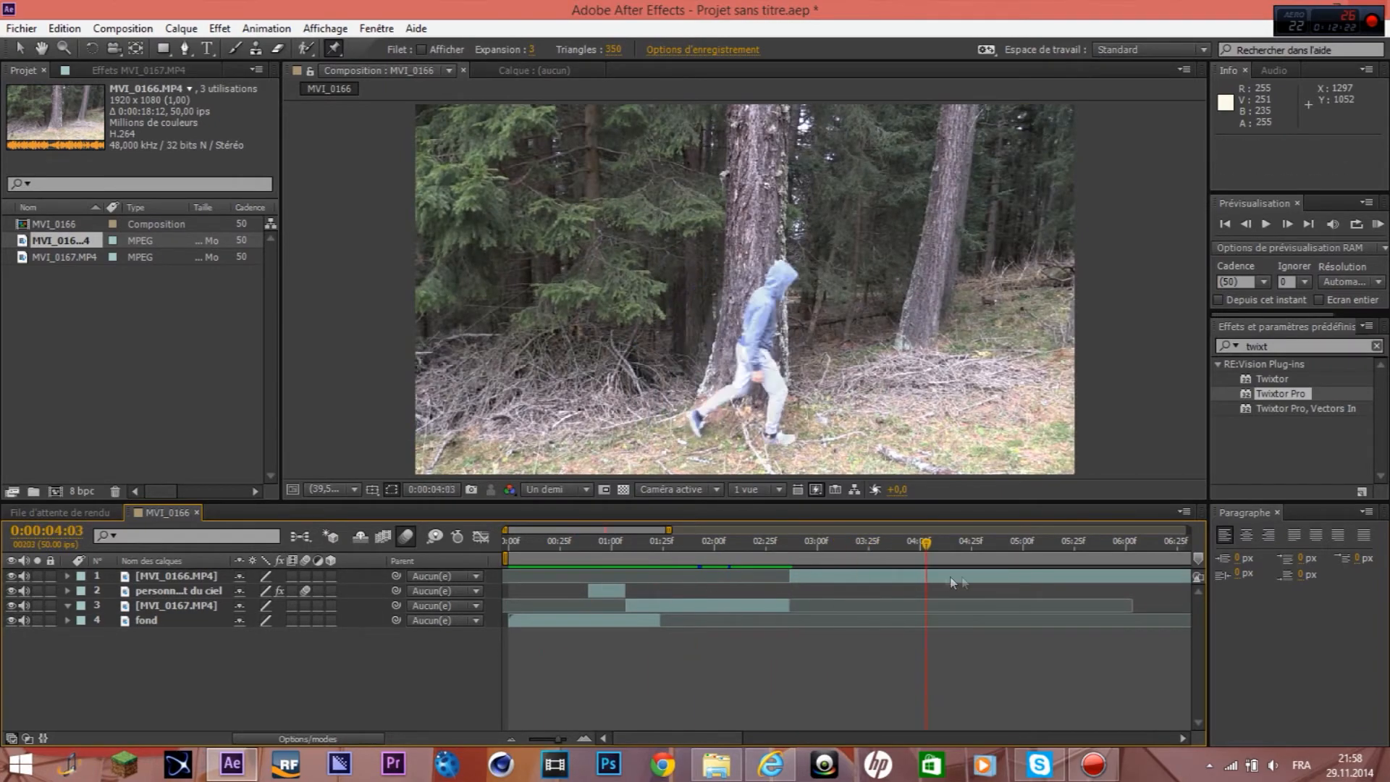
pyautogui.press('space')
pyautogui.click(1143, 581)
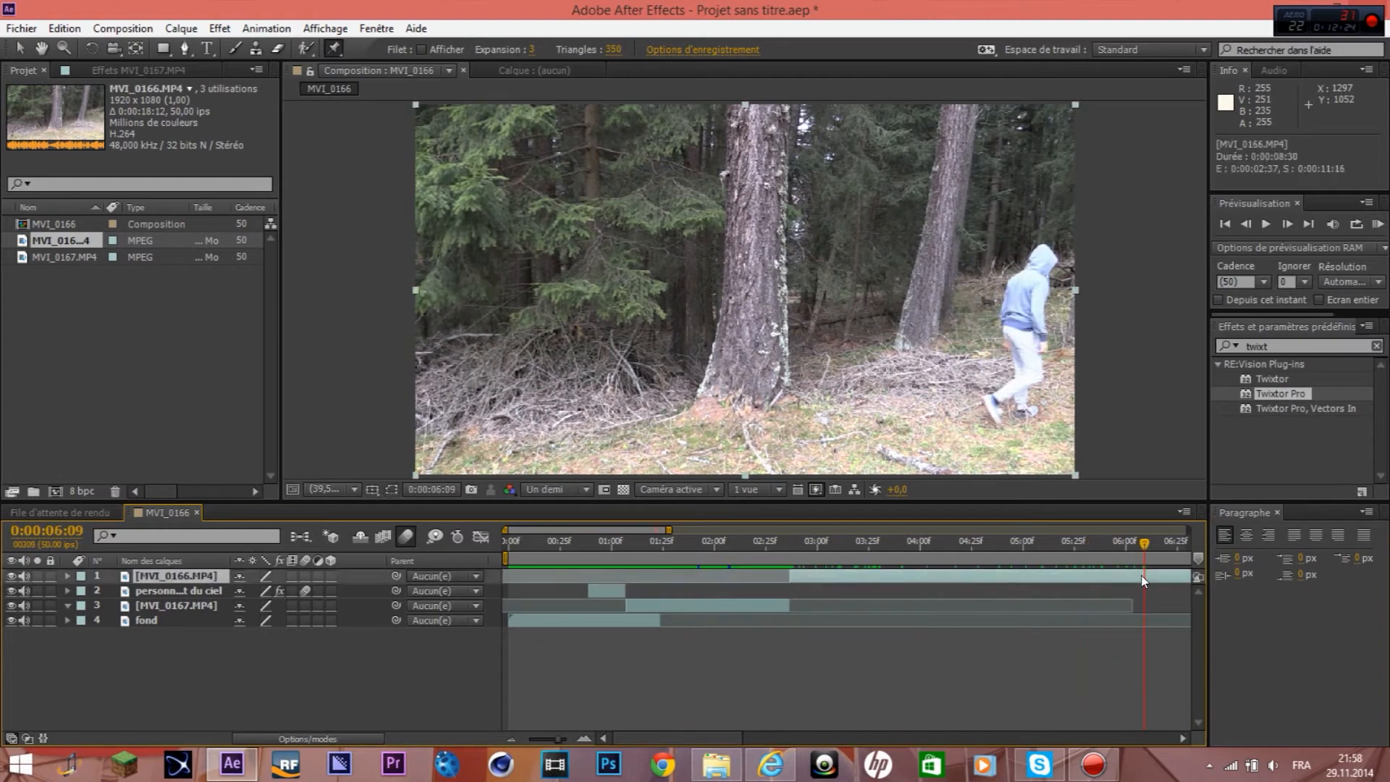
pyautogui.hotkey('ctrl', 'shift', 'd')
pyautogui.press('Delete')
# - Create an adjustment layer above all footage and apply the Magic Bullet Looks effect to it
pyautogui.moveTo(1141, 565); pyautogui.dragTo(641, 565)
pyautogui.rightClick(407, 690)
pyautogui.moveTo(476, 516)
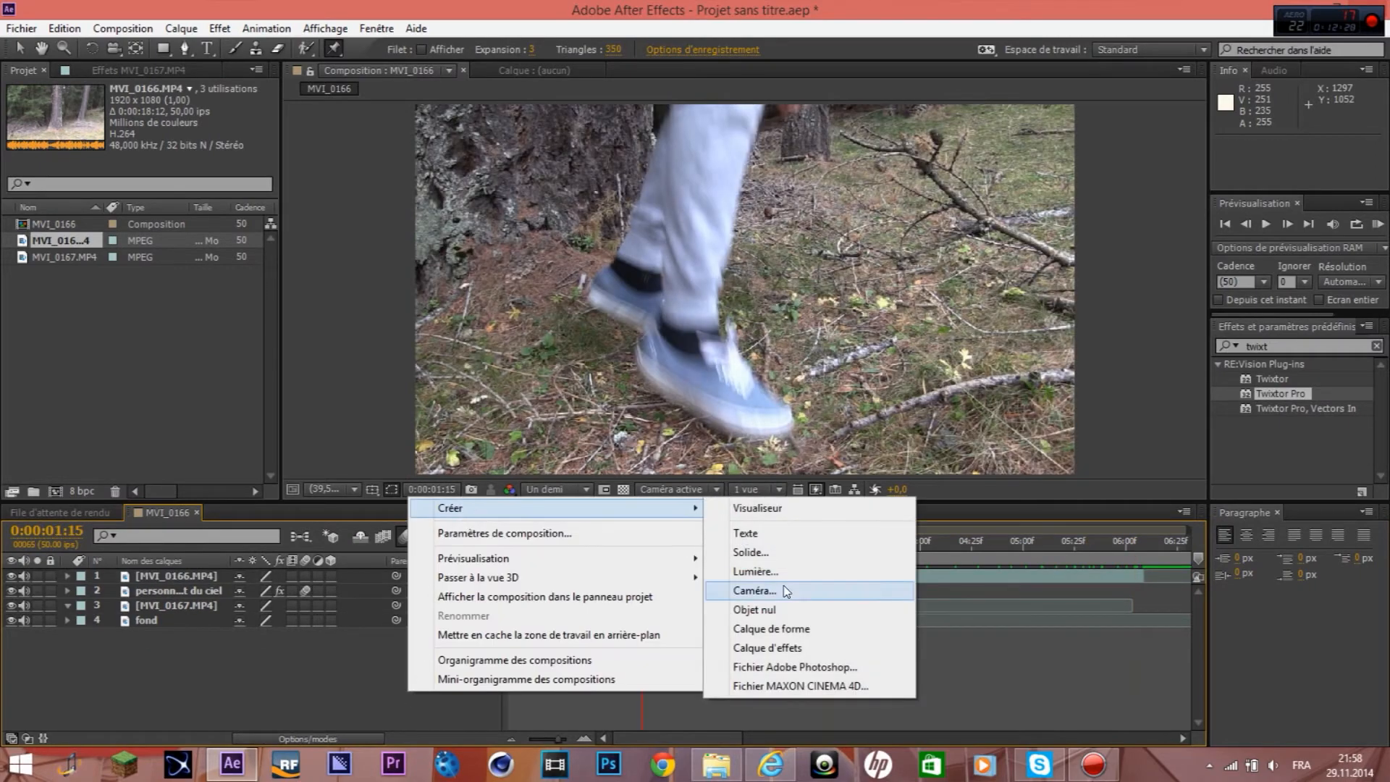
pyautogui.click(781, 648)
pyautogui.click(1275, 346)
pyautogui.write('magic')
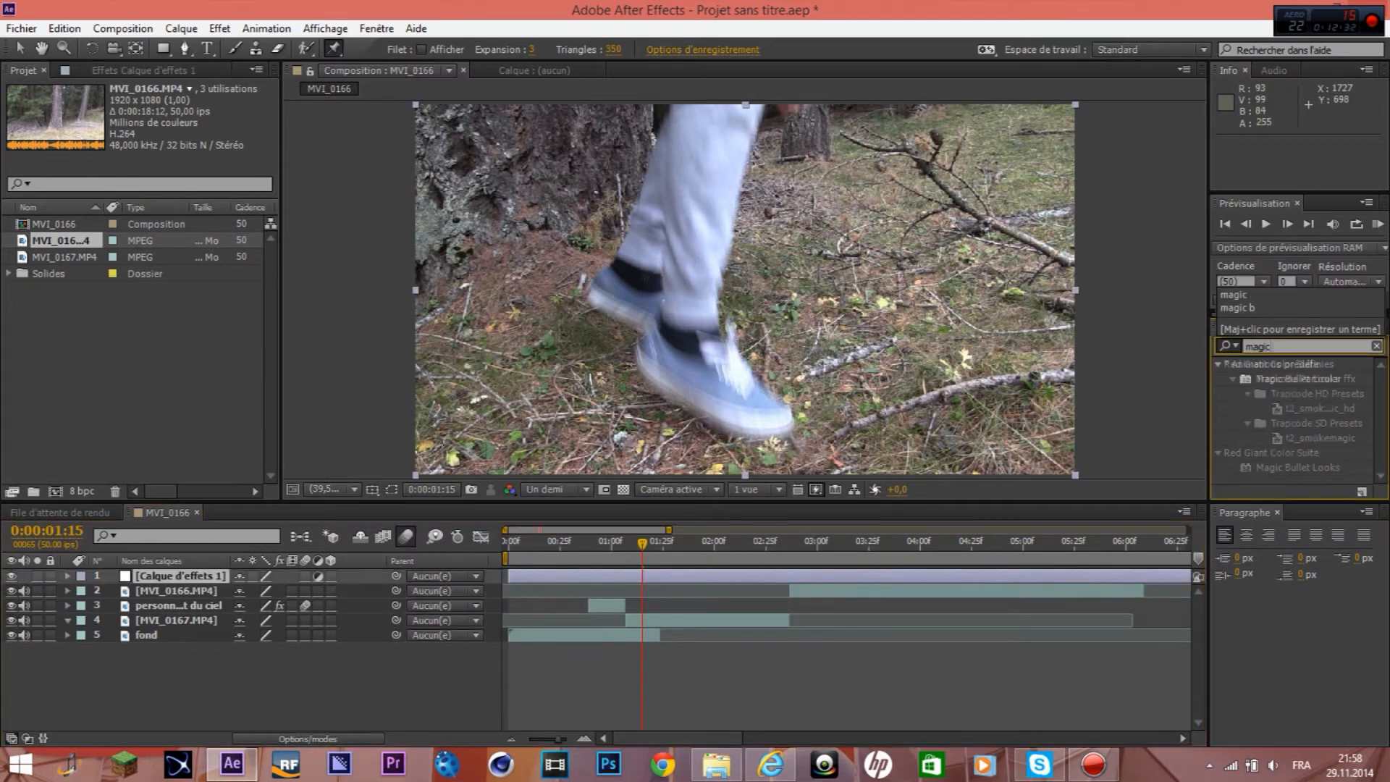
pyautogui.doubleClick(1268, 381)
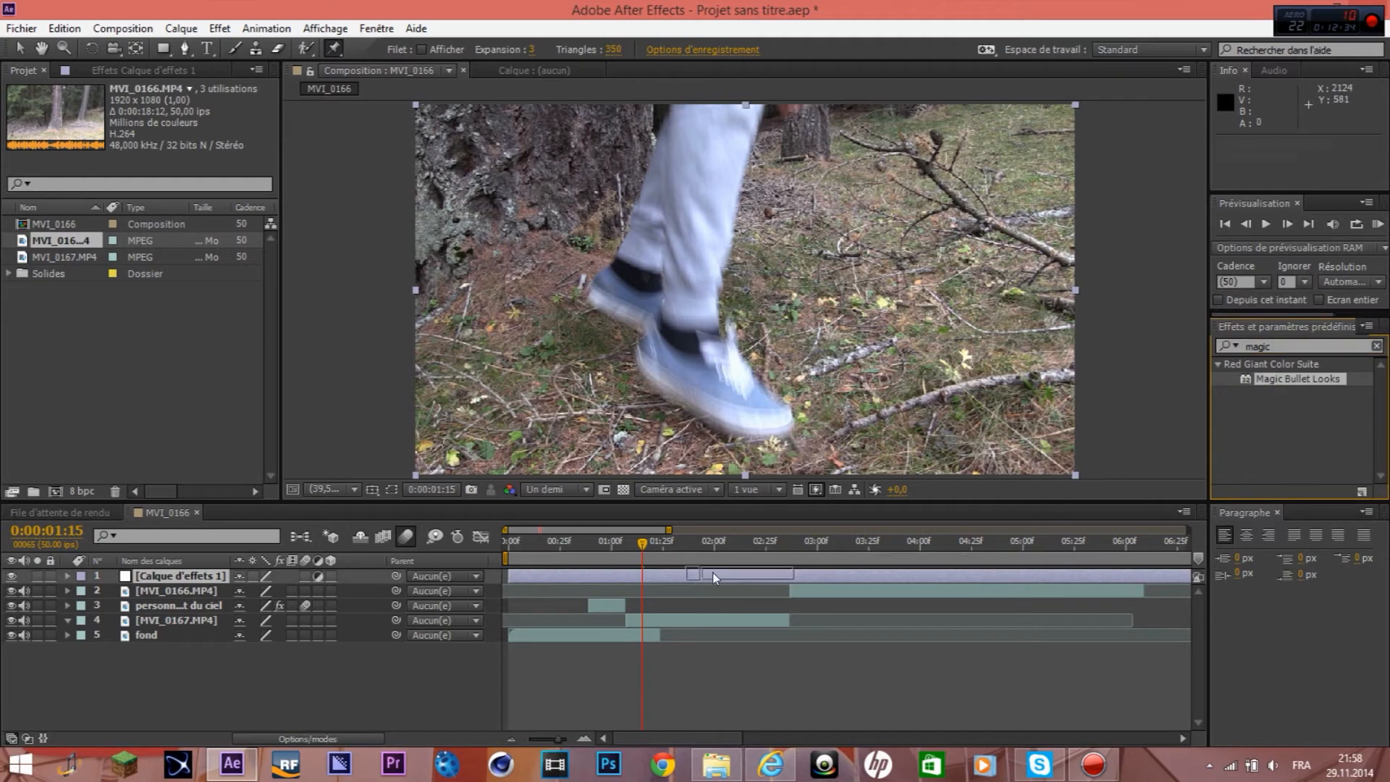
# - Open the Magic Bullet Looks editor on the frame at 0:00:03:01 and apply the Days of Night preset from the Stylized looks
pyautogui.moveTo(721, 550); pyautogui.dragTo(822, 544)
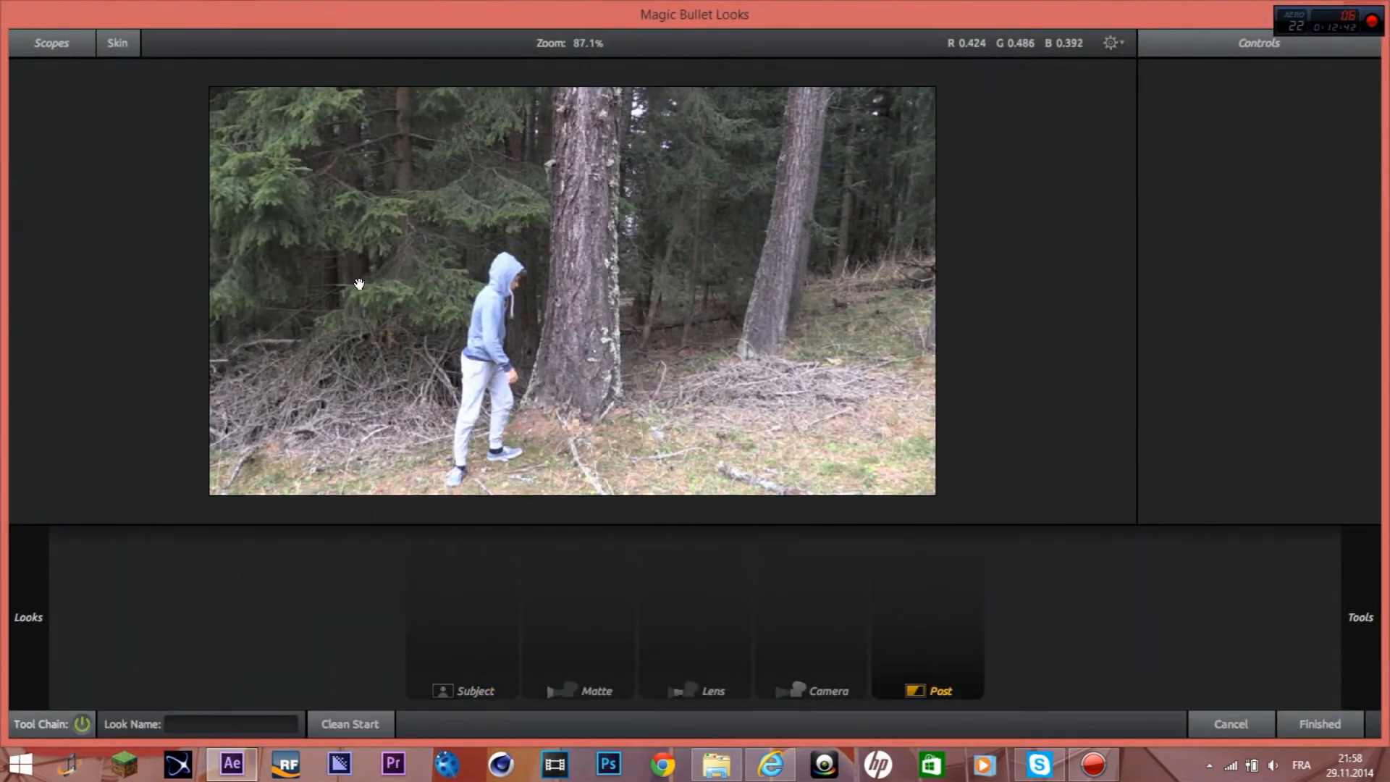
pyautogui.moveTo(29, 304)
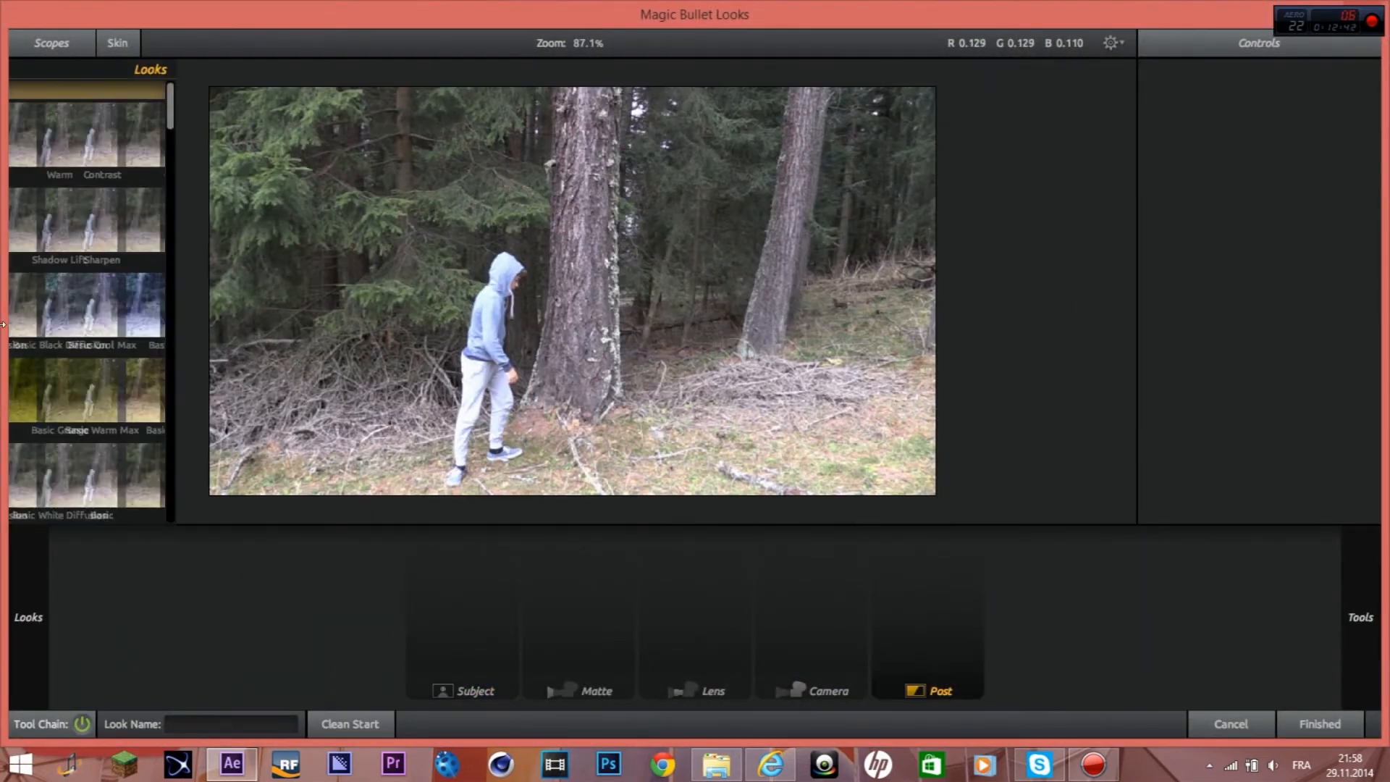
pyautogui.scroll(-3, 276, 309)
pyautogui.scroll(-1, 277, 309)
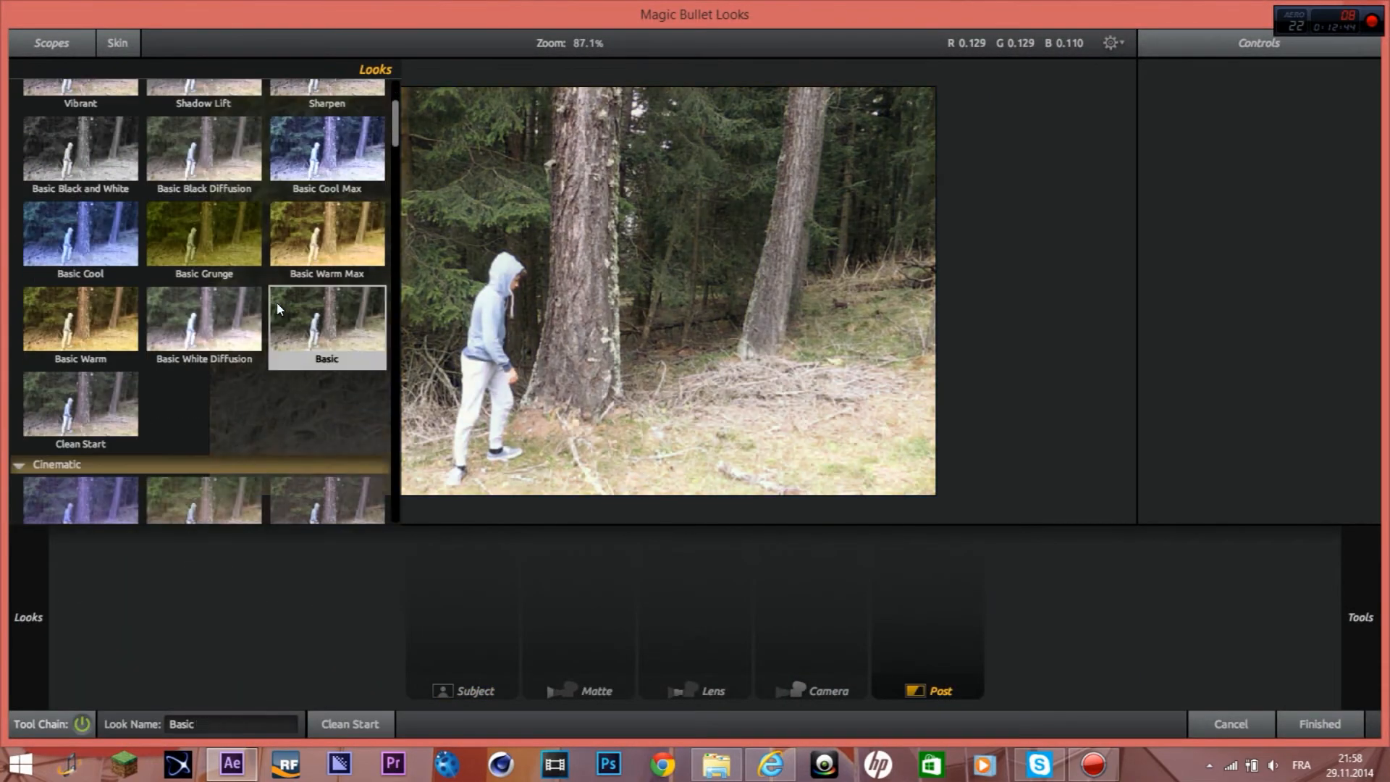
pyautogui.scroll(-4, 323, 324)
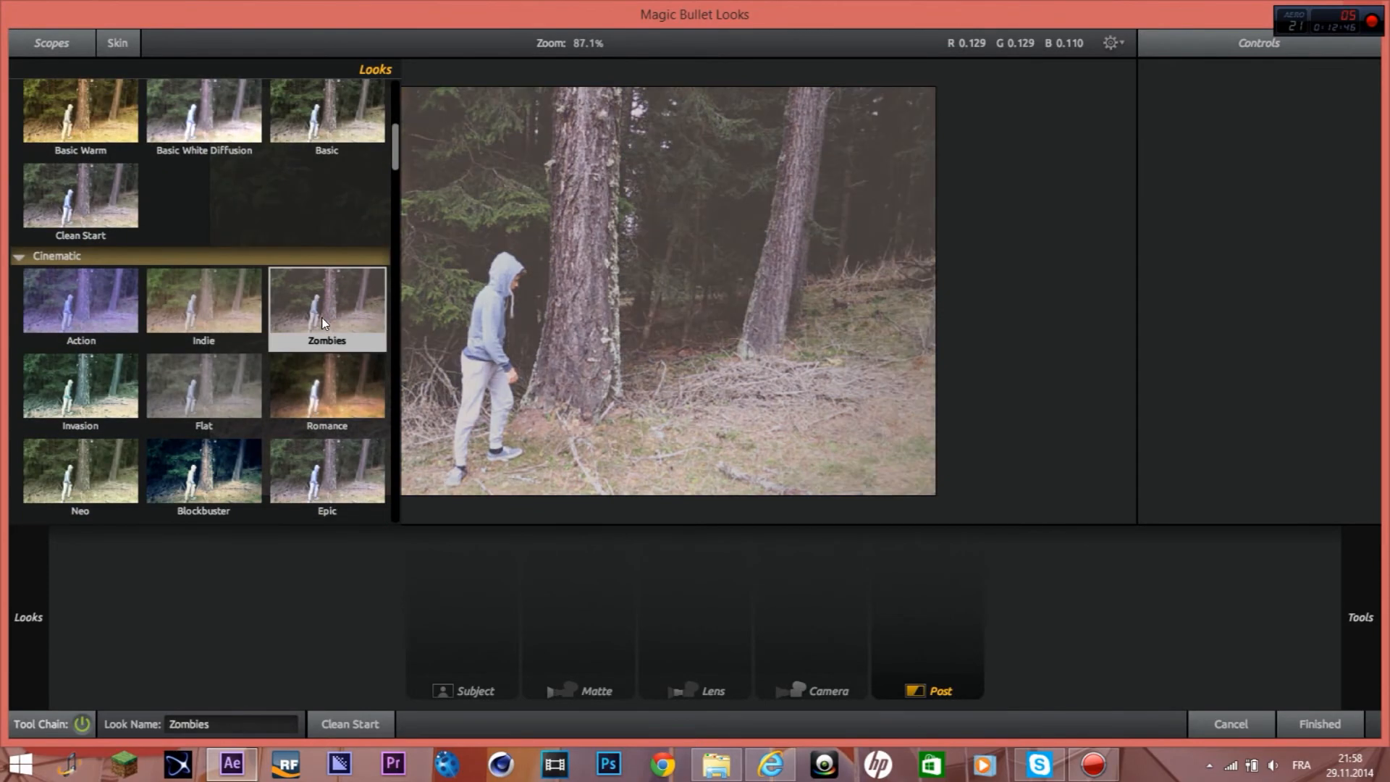
pyautogui.scroll(-6, 245, 326)
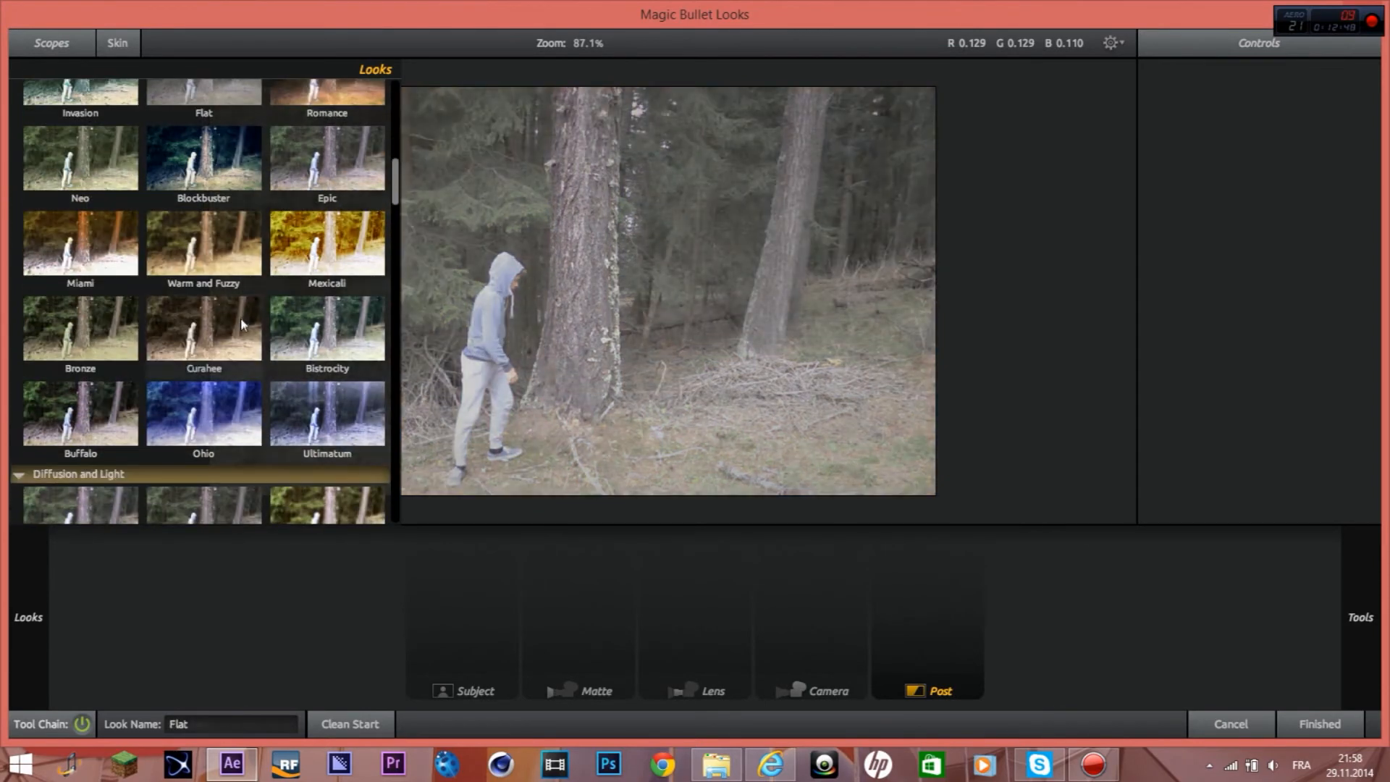
pyautogui.scroll(-4, 245, 331)
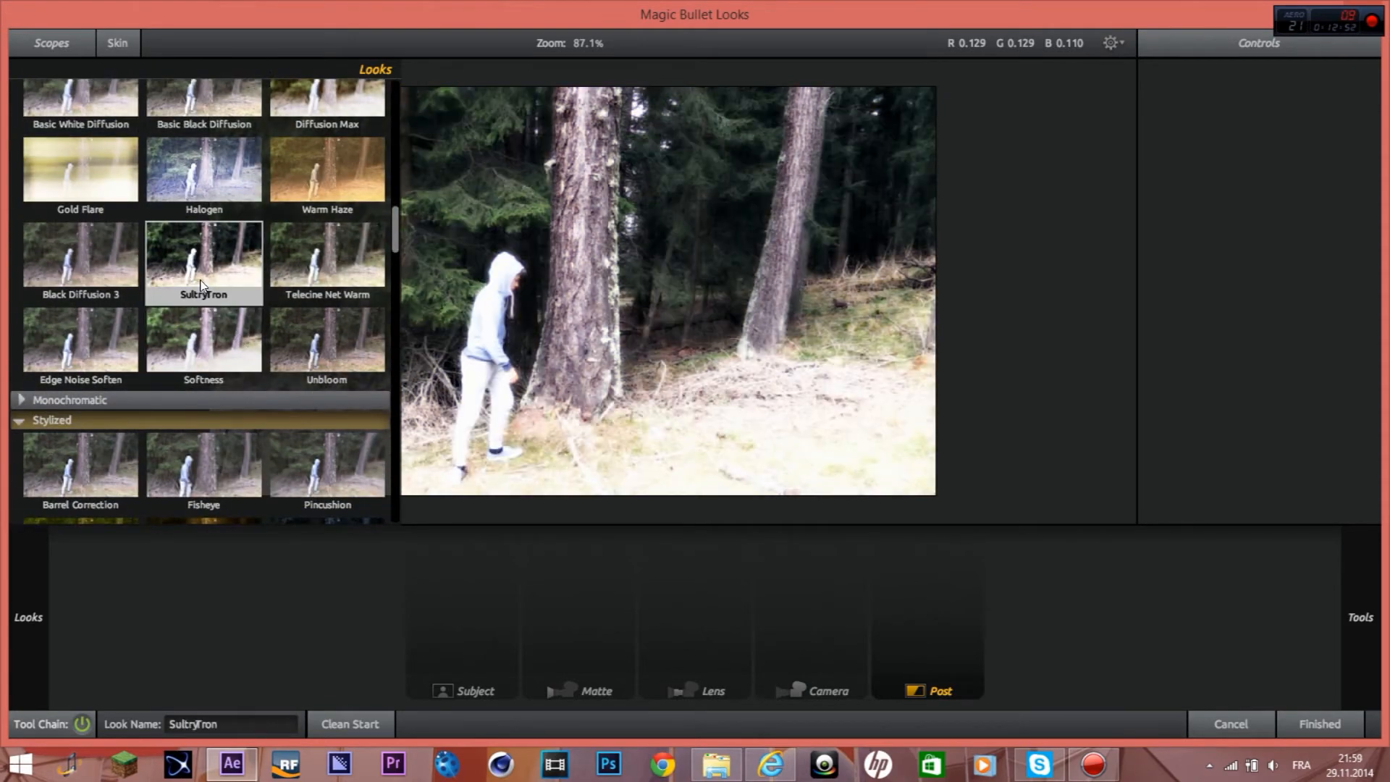
pyautogui.scroll(-3, 203, 284)
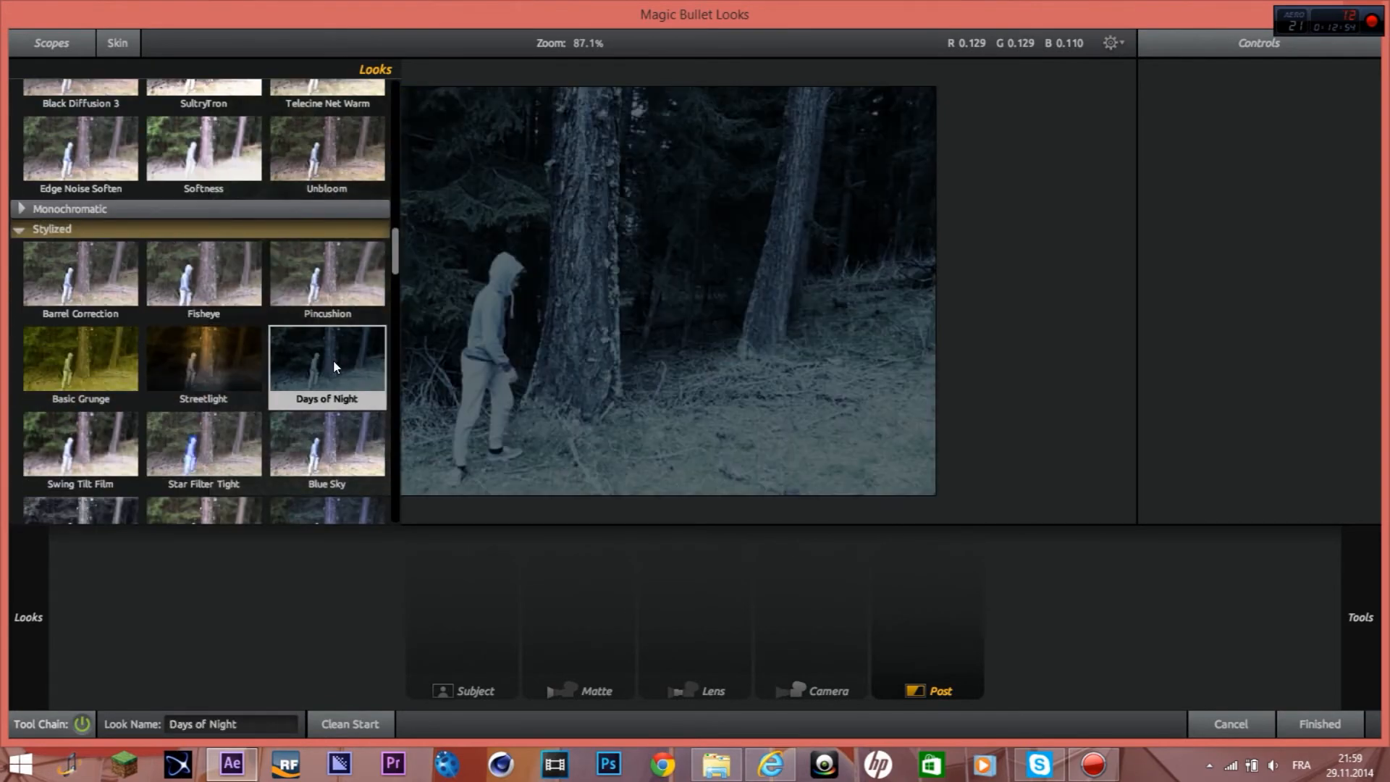
pyautogui.scroll(-4, 304, 373)
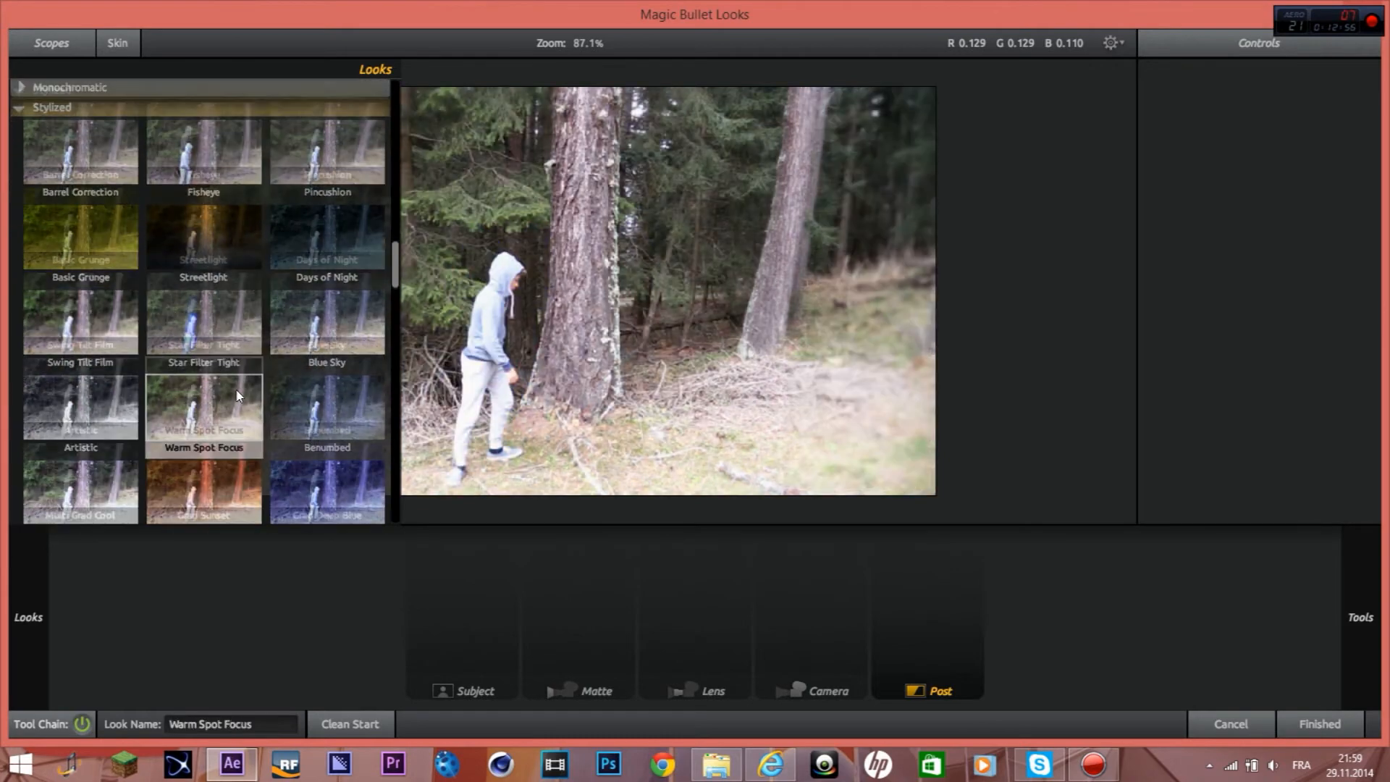
pyautogui.scroll(-5, 239, 393)
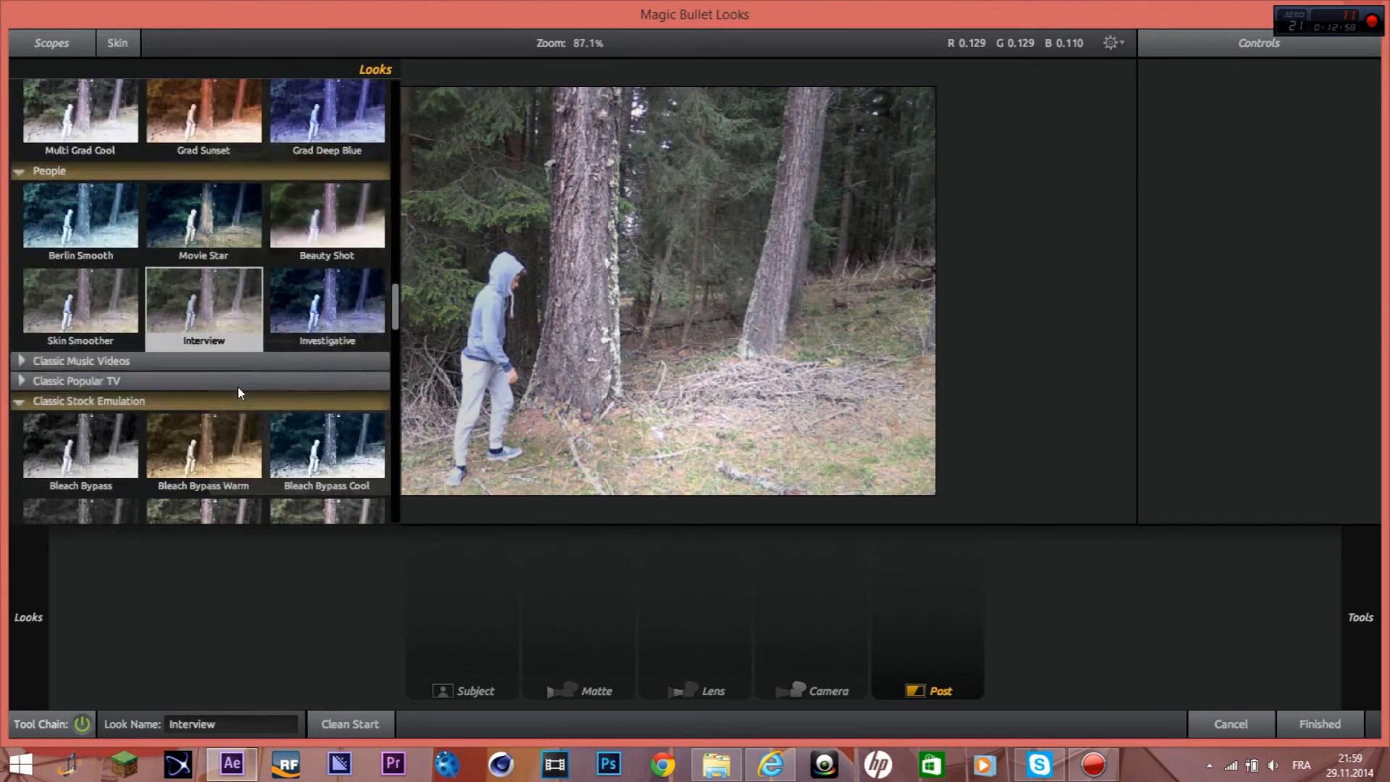
pyautogui.scroll(-2, 239, 394)
pyautogui.scroll(4, 236, 362)
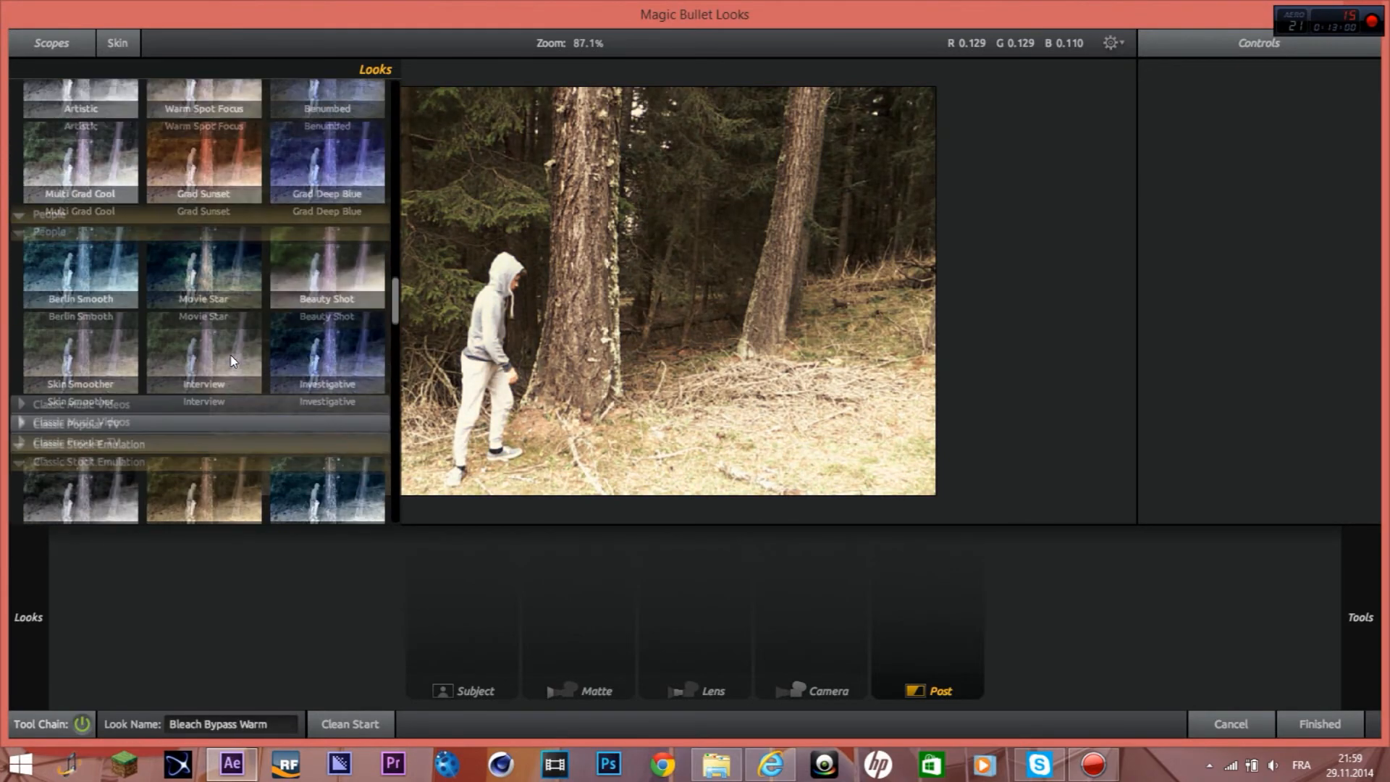
pyautogui.scroll(4, 330, 362)
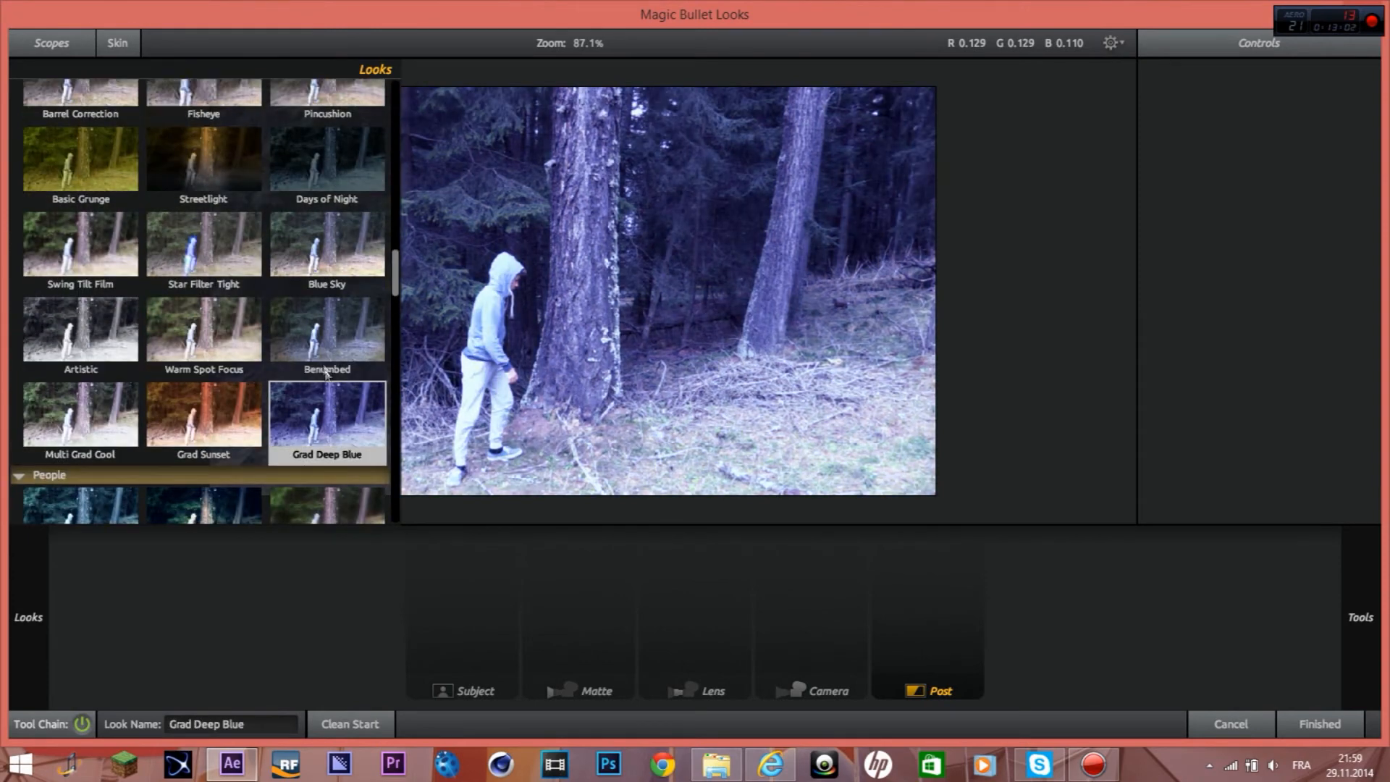
pyautogui.click(326, 242)
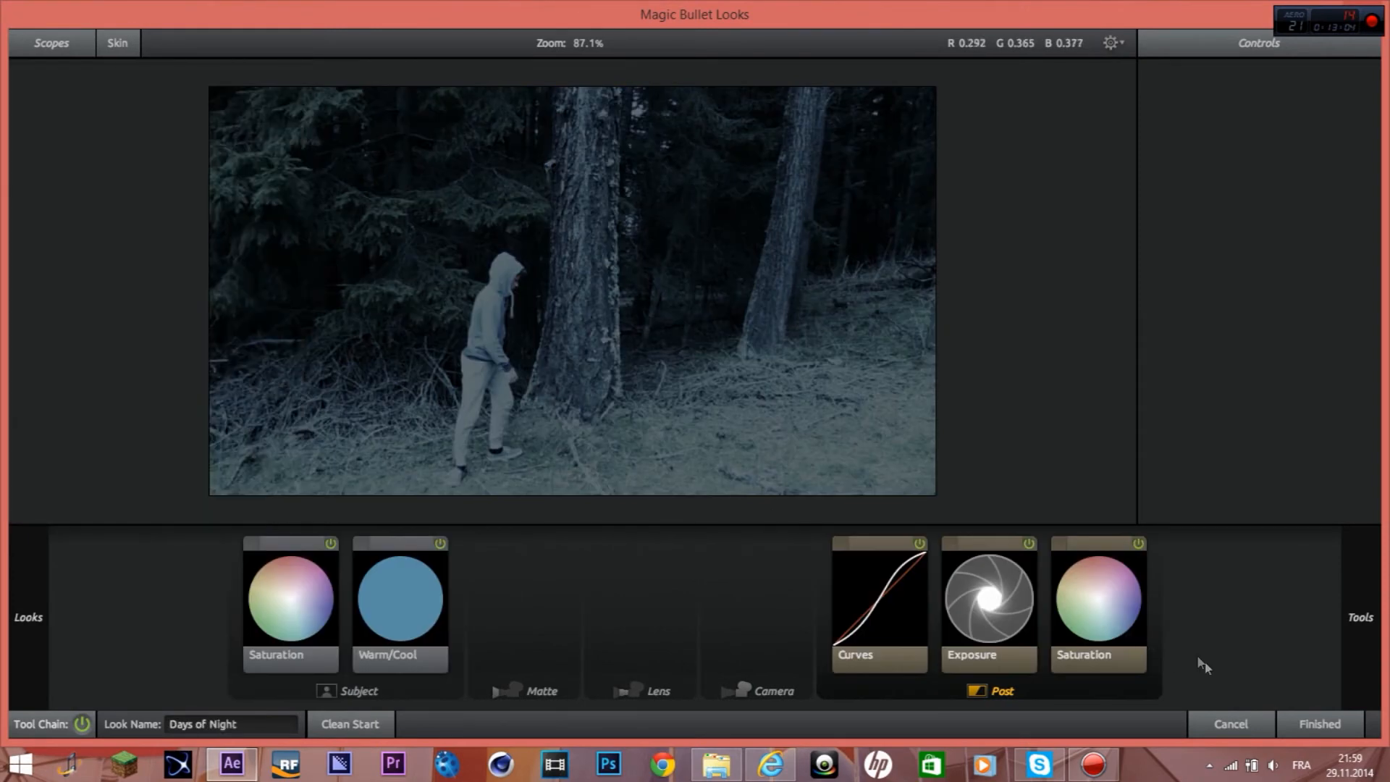
pyautogui.click(1320, 725)
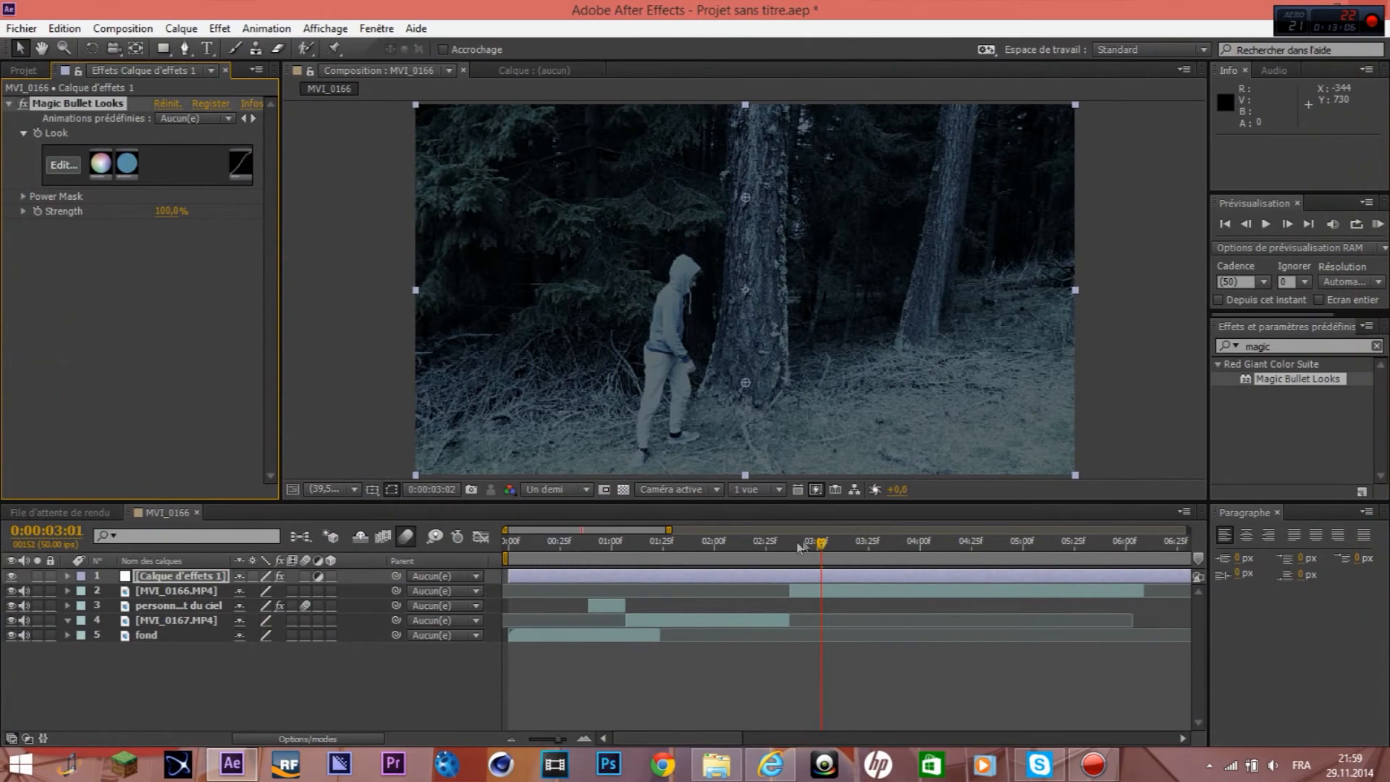
# - Play a RAM preview of the color-graded composition
pyautogui.moveTo(650, 555); pyautogui.dragTo(585, 551)
pyautogui.click(1378, 223)
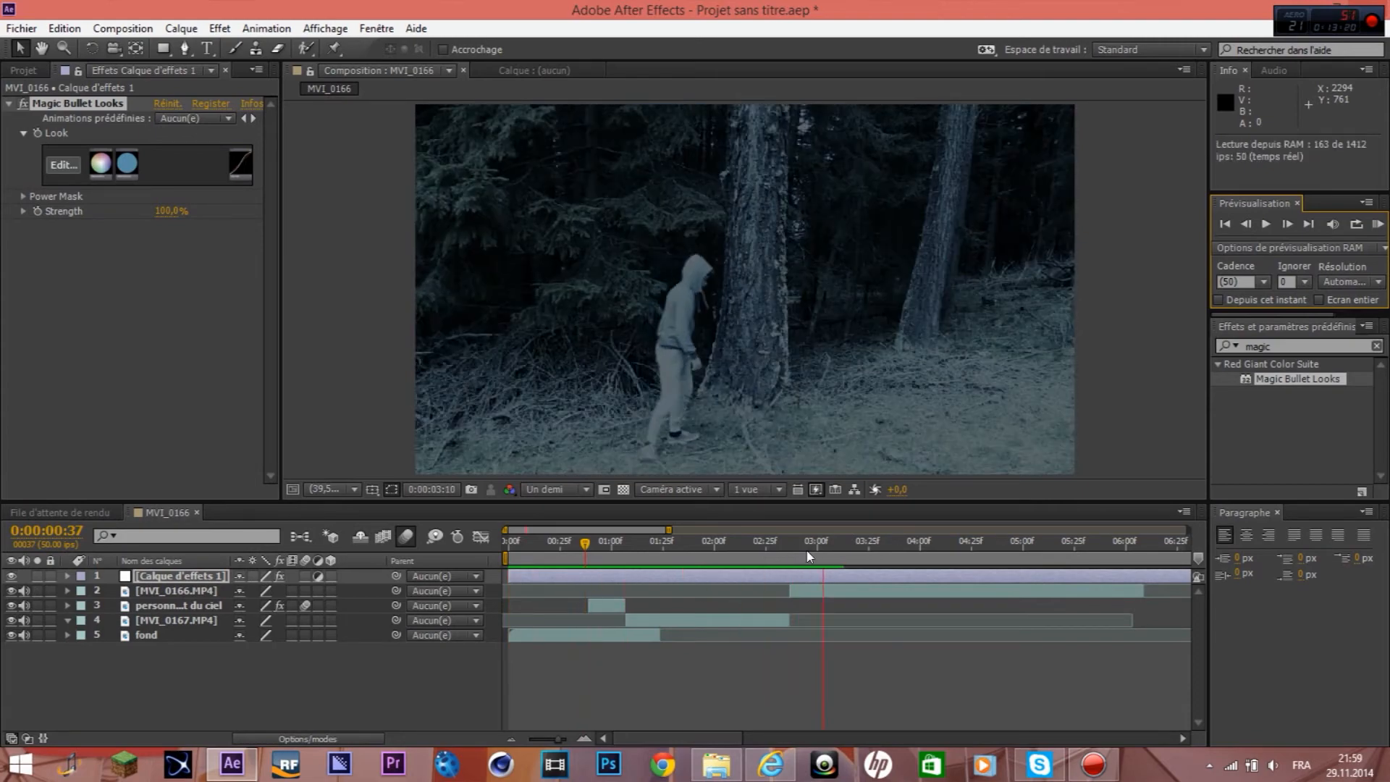
pyautogui.press('space')
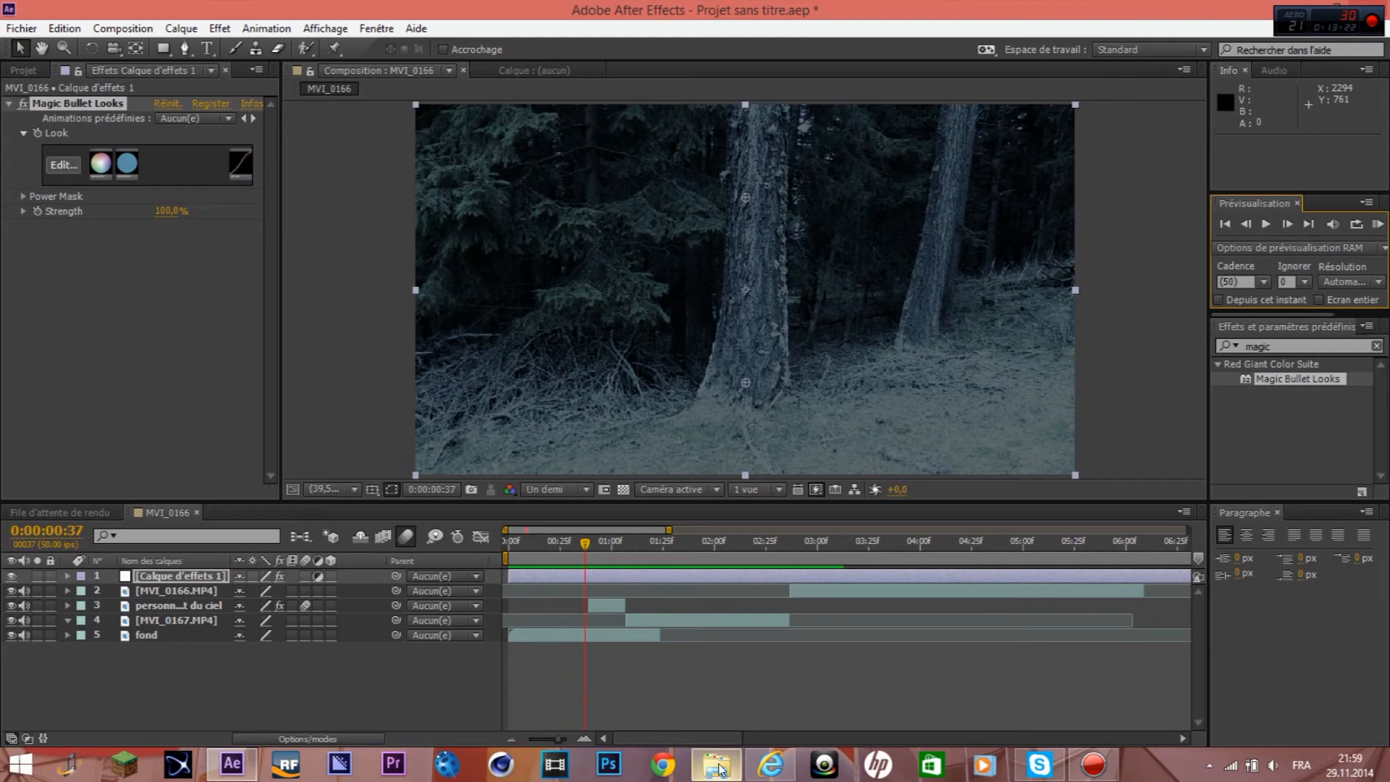
# - Switch to File Explorer and open the Swishes (100) folder under Musique, Designer Sound FX, in a new window
pyautogui.rightClick(719, 764)
pyautogui.click(717, 763)
pyautogui.click(710, 726)
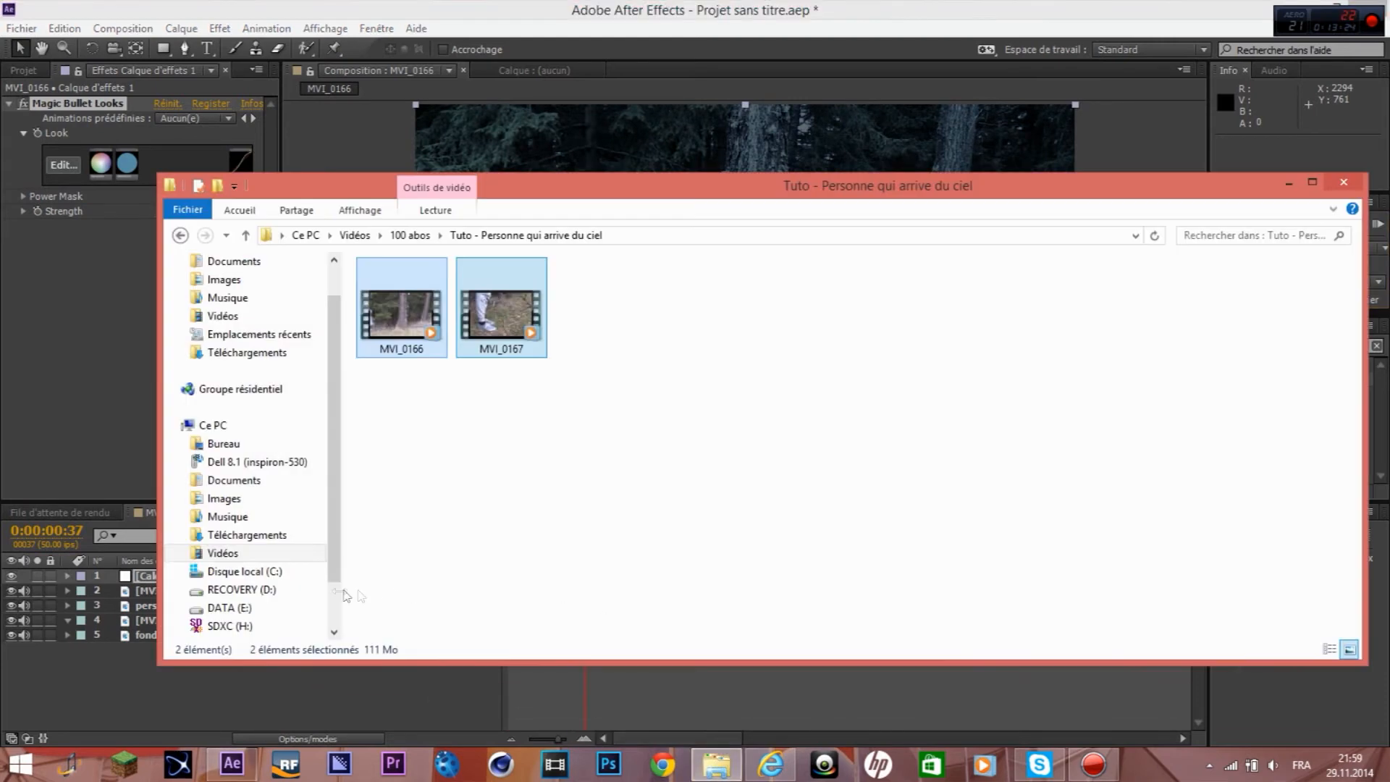
pyautogui.rightClick(716, 766)
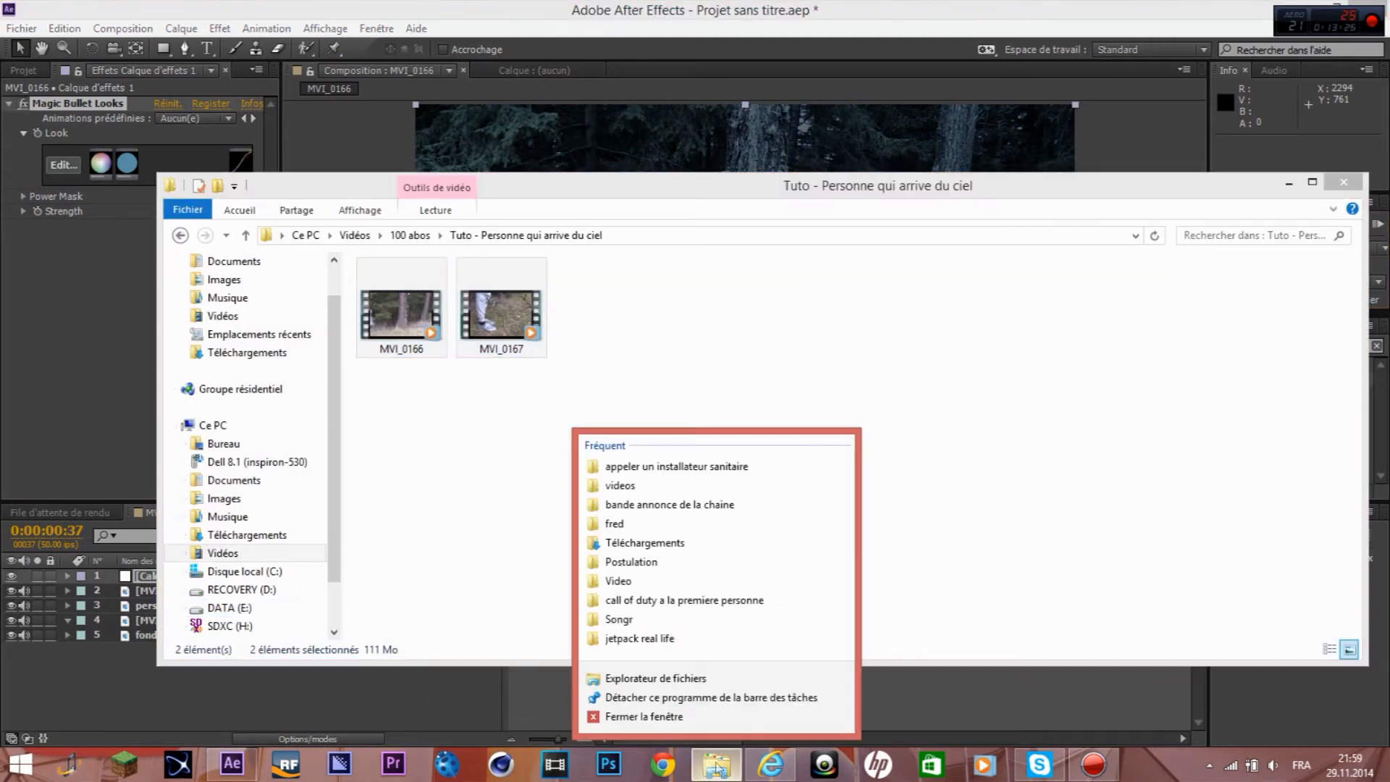
pyautogui.click(654, 679)
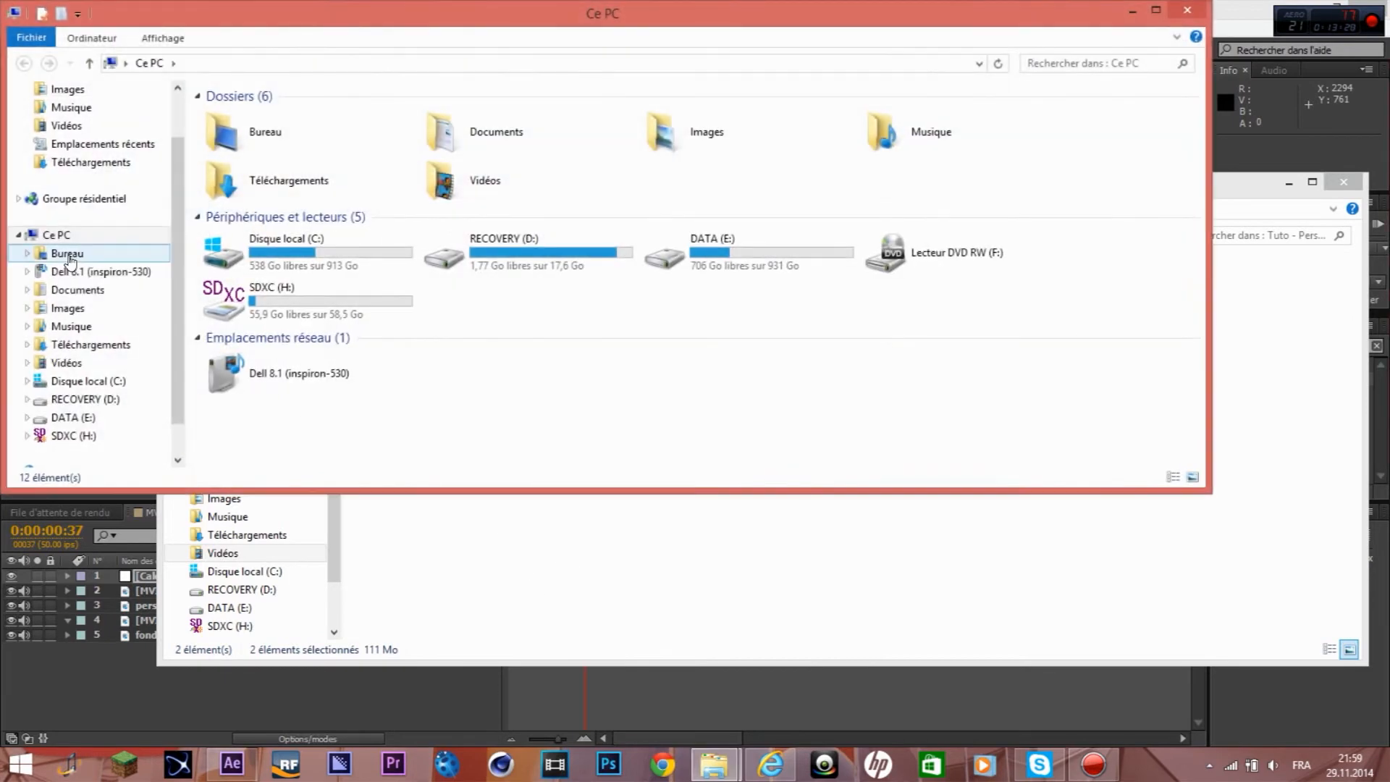
pyautogui.click(86, 328)
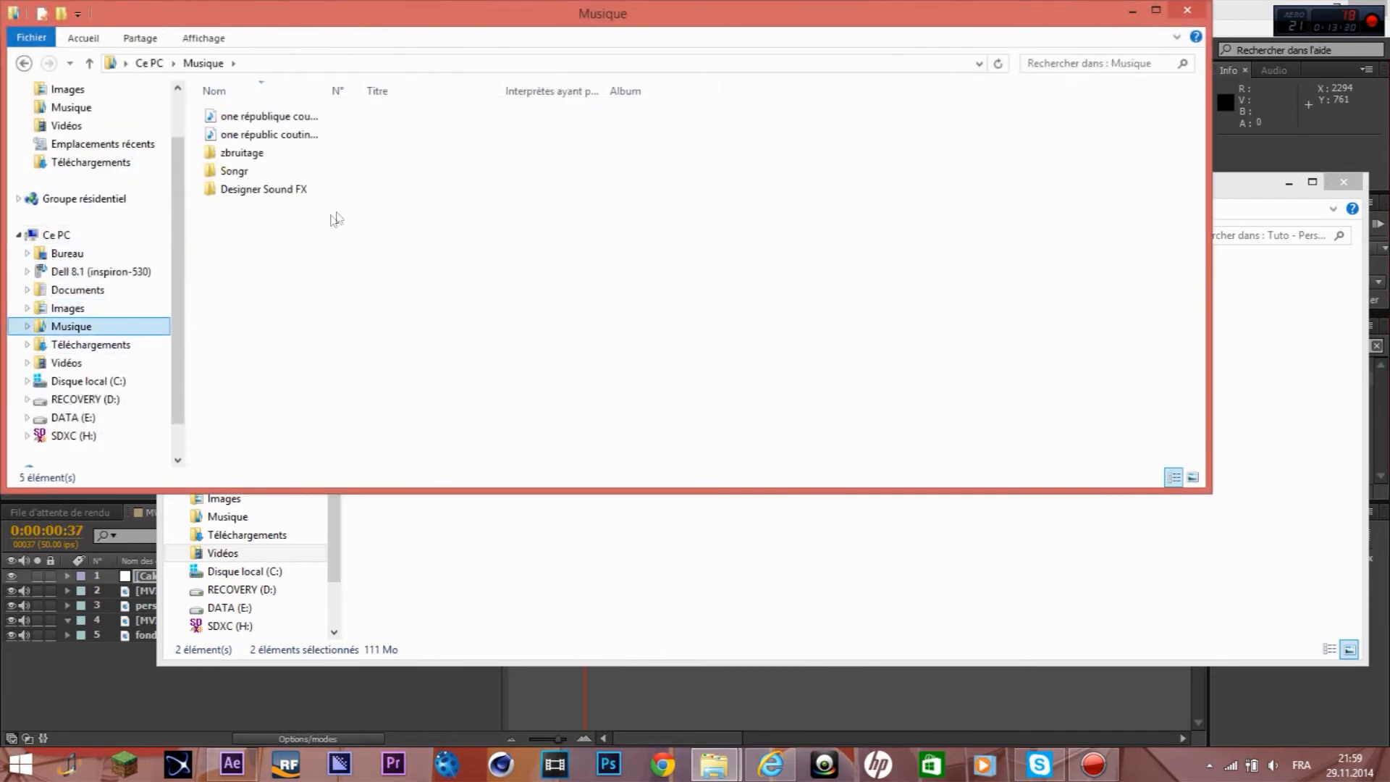
pyautogui.doubleClick(275, 190)
pyautogui.moveTo(376, 28); pyautogui.dragTo(469, 104)
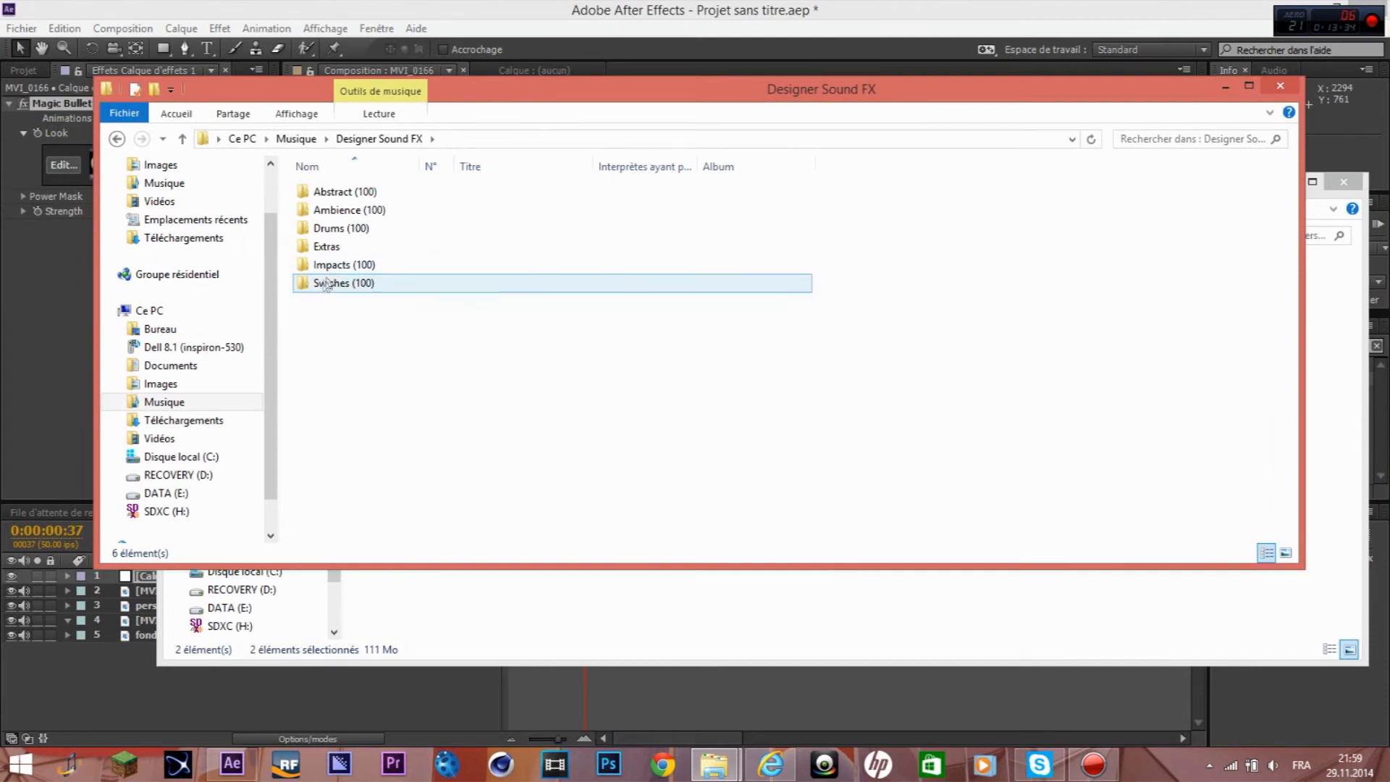
pyautogui.doubleClick(359, 286)
# - Listen to the Fast woosh sound from the Swishes (100) folder, and close the player
pyautogui.scroll(-4, 362, 413)
pyautogui.scroll(-1, 353, 404)
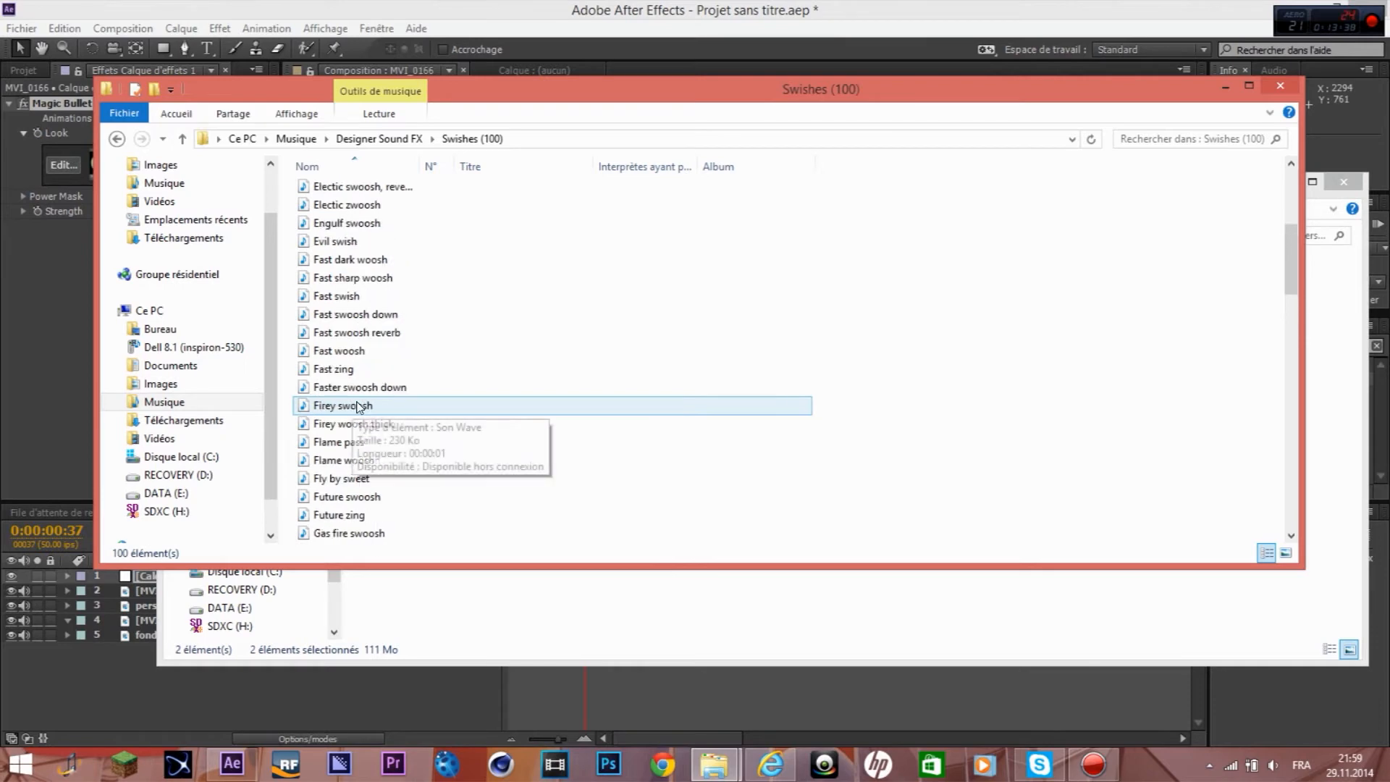
pyautogui.doubleClick(434, 351)
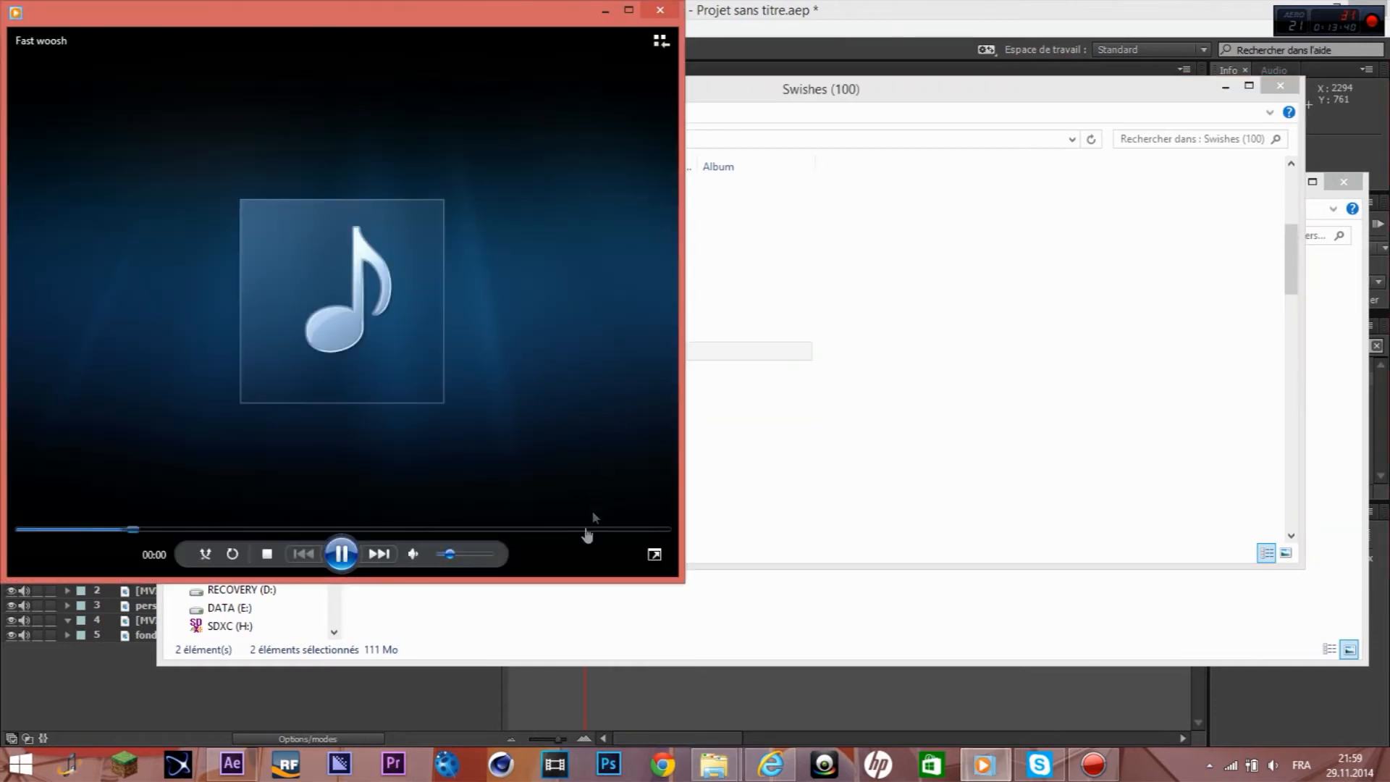
pyautogui.click(661, 11)
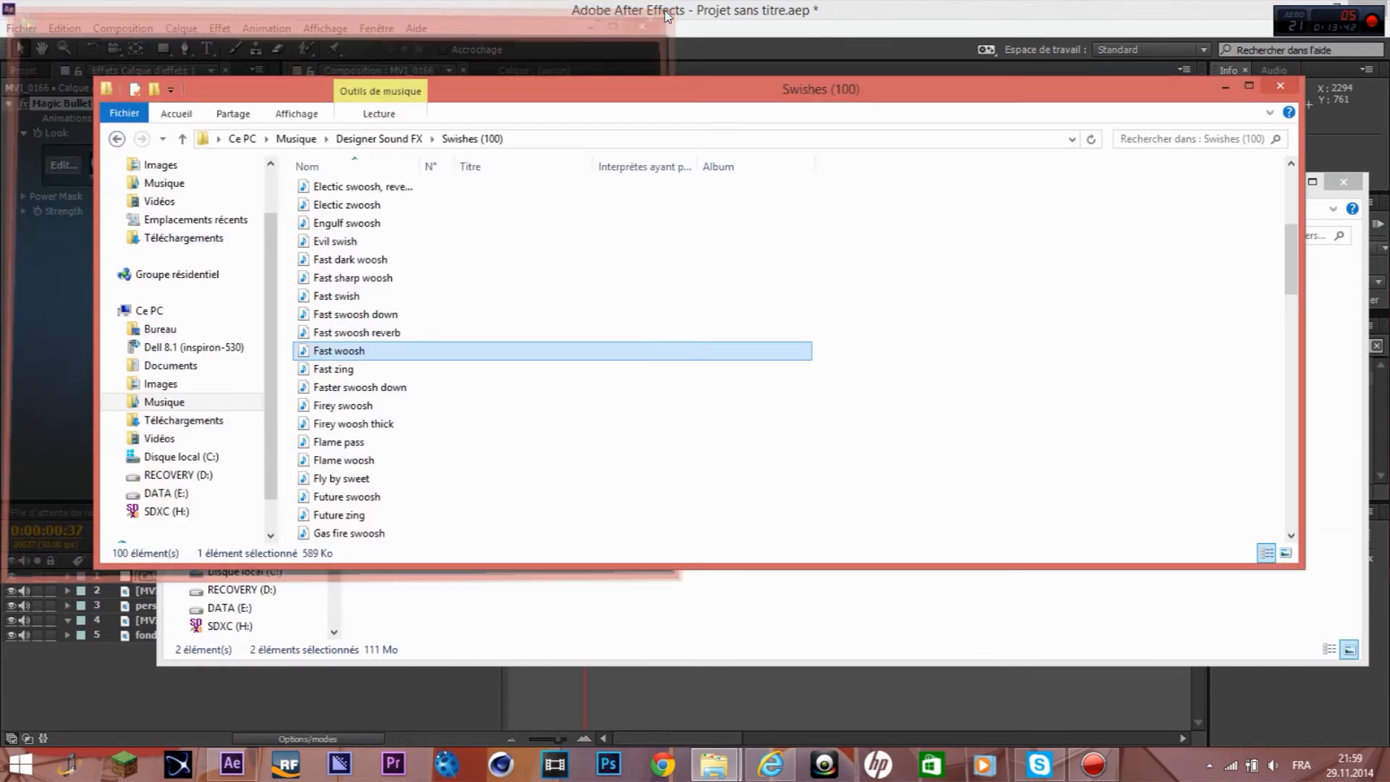
# - Import the Fast woosh sound into the After Effects project and add it to the MVI_0166 composition as the lowest layer
pyautogui.click(43, 78)
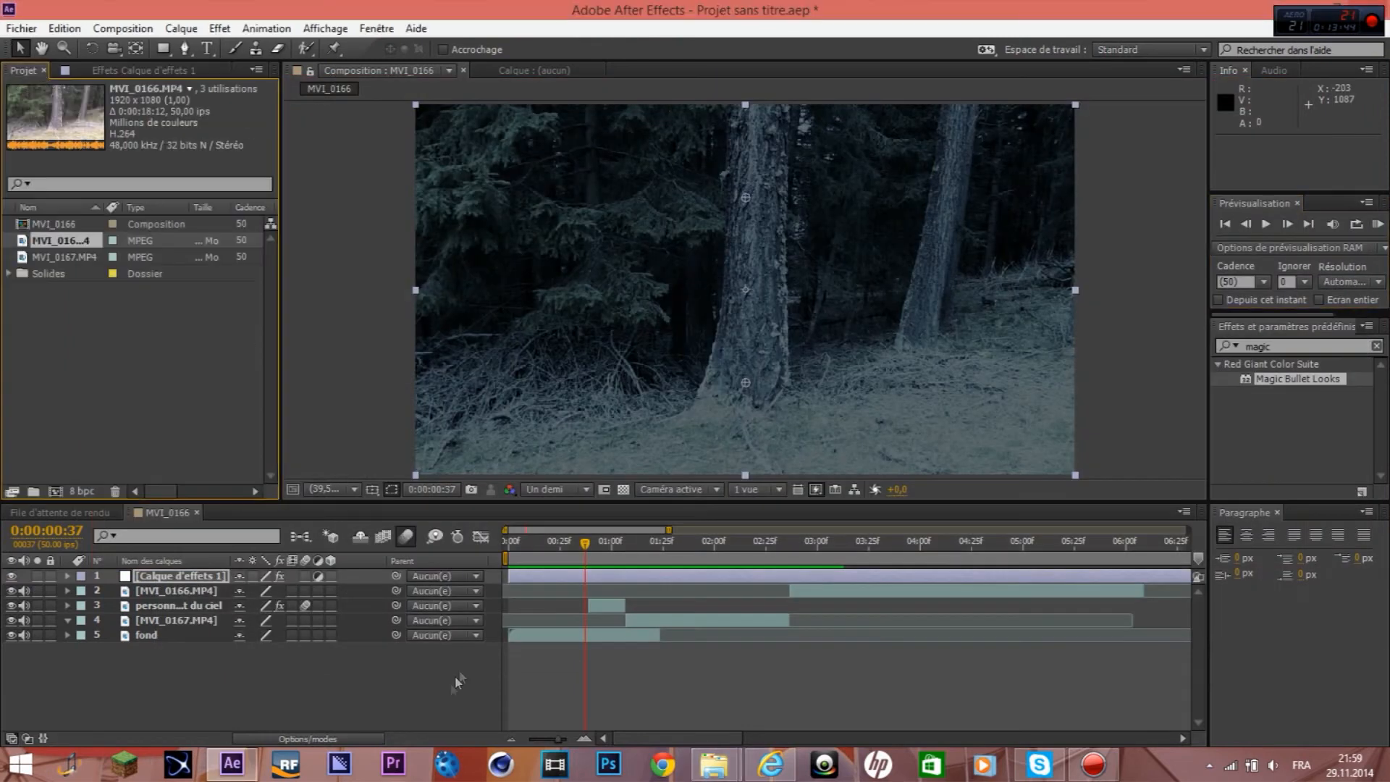
pyautogui.moveTo(724, 766)
pyautogui.click(765, 704)
pyautogui.moveTo(331, 359); pyautogui.dragTo(71, 360)
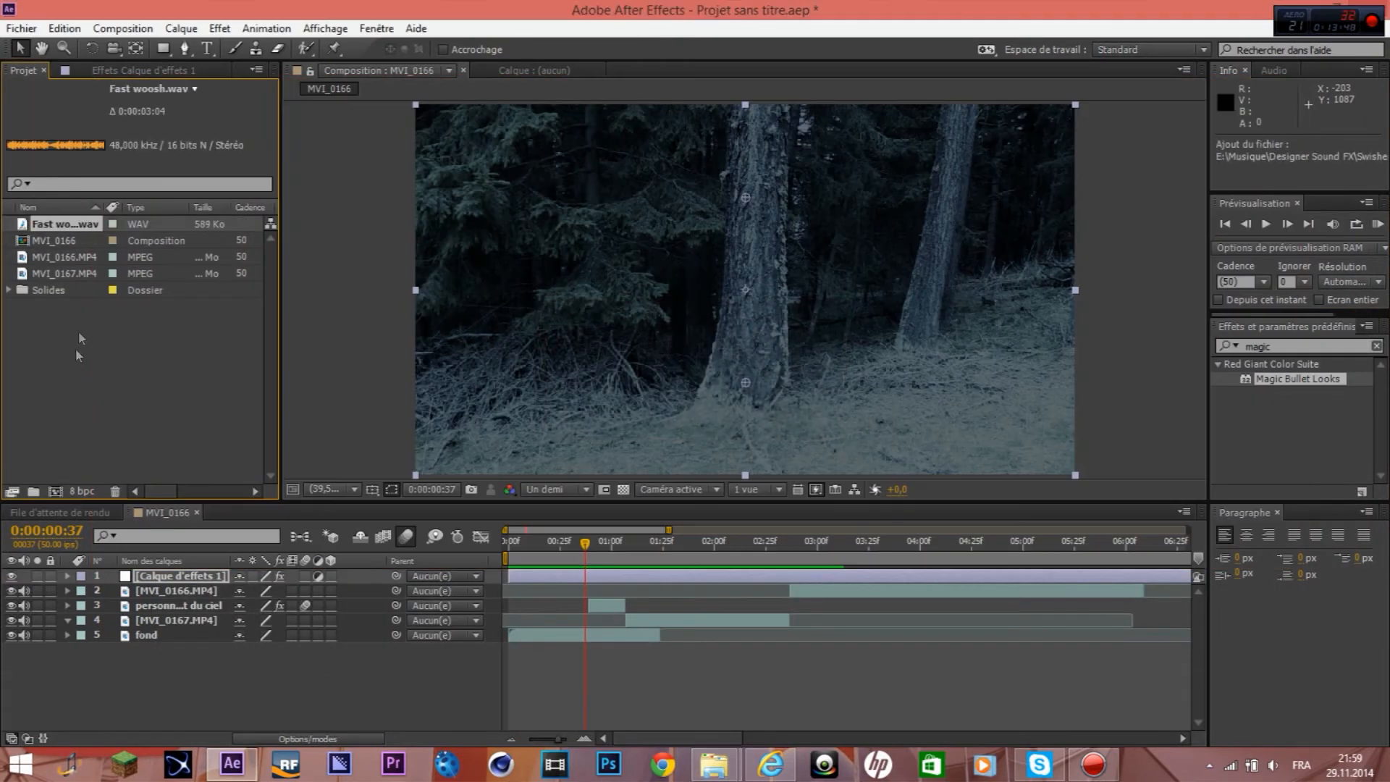
pyautogui.moveTo(291, 504); pyautogui.dragTo(400, 683)
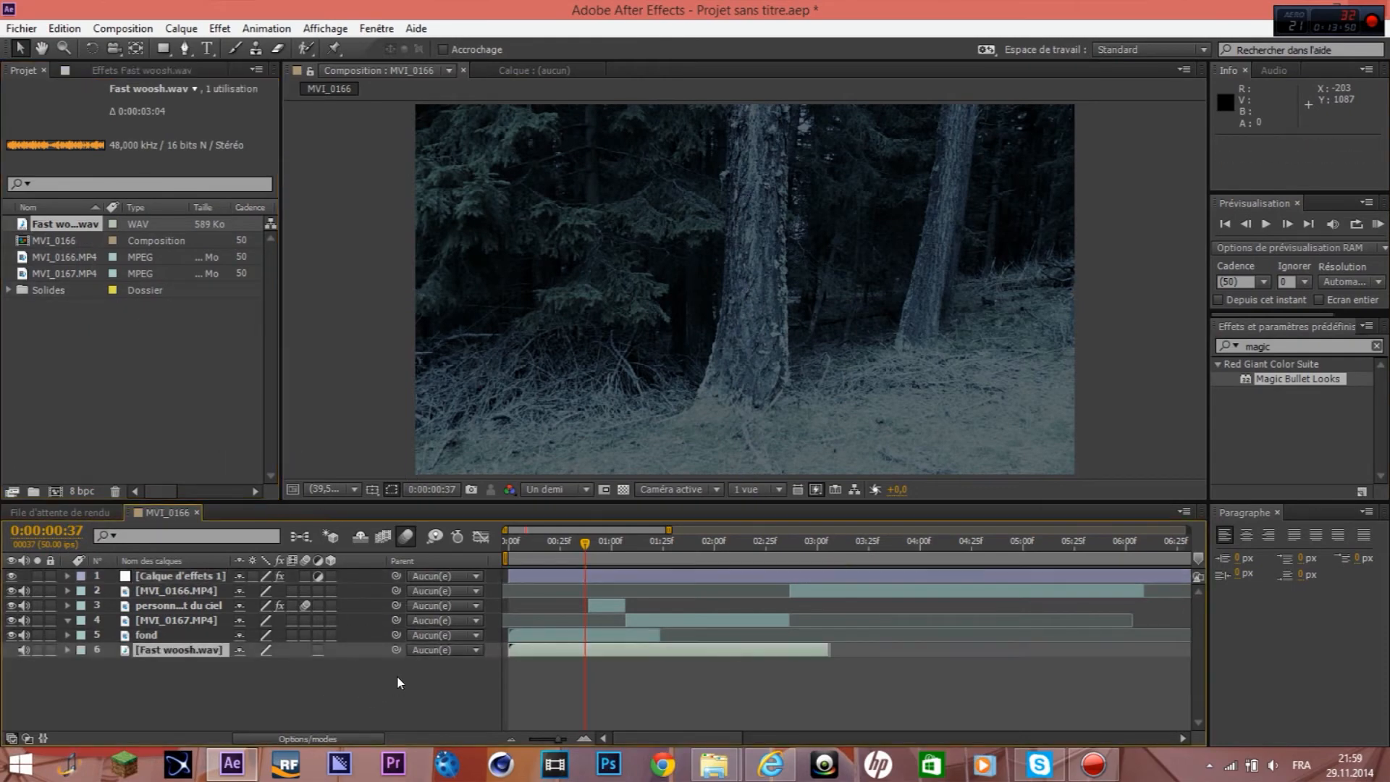
# - Show the Fast woosh.wav waveform and slide the layer to start at 0:00:00:43, with its peak on the cut at 0:00:01:07
pyautogui.press('l')
pyautogui.press('l')
pyautogui.moveTo(585, 551); pyautogui.dragTo(624, 580)
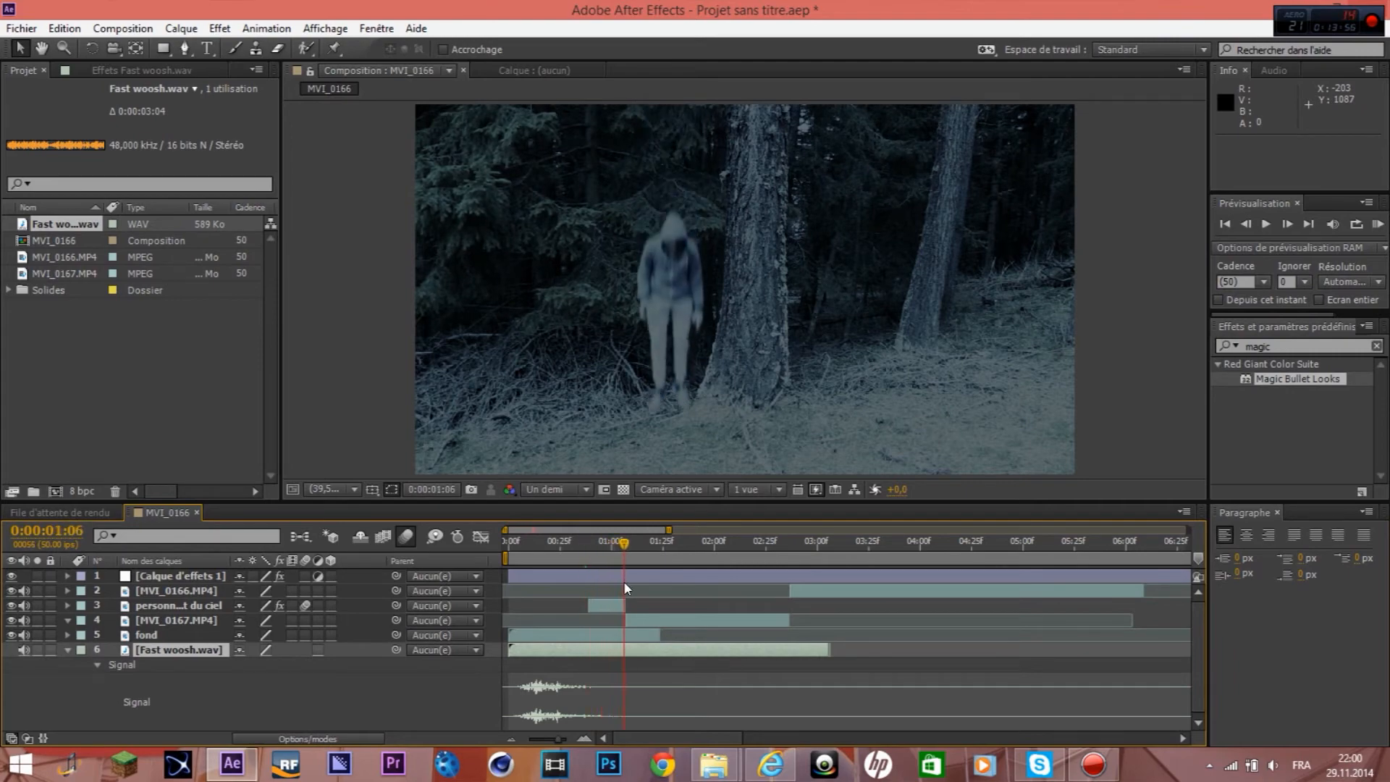
pyautogui.click(627, 553)
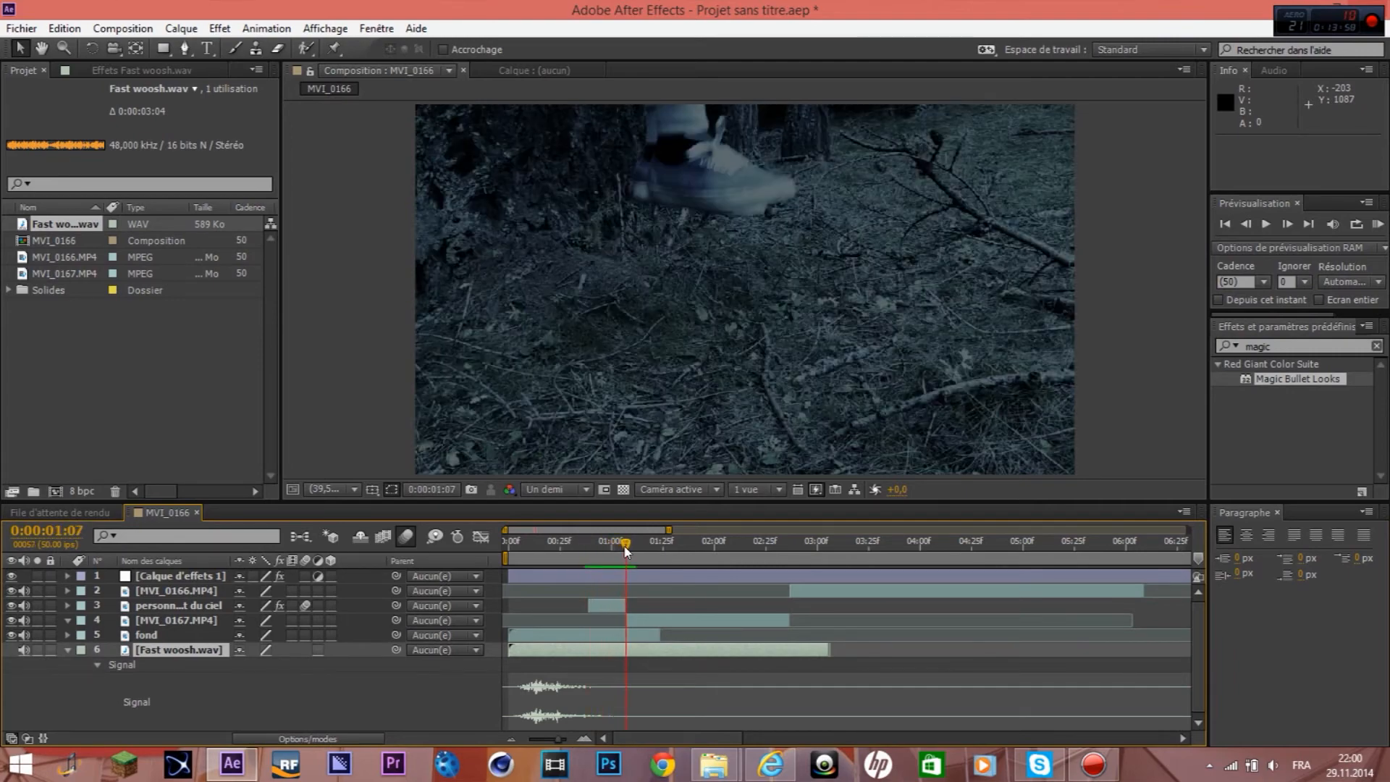
pyautogui.moveTo(587, 653); pyautogui.dragTo(640, 656)
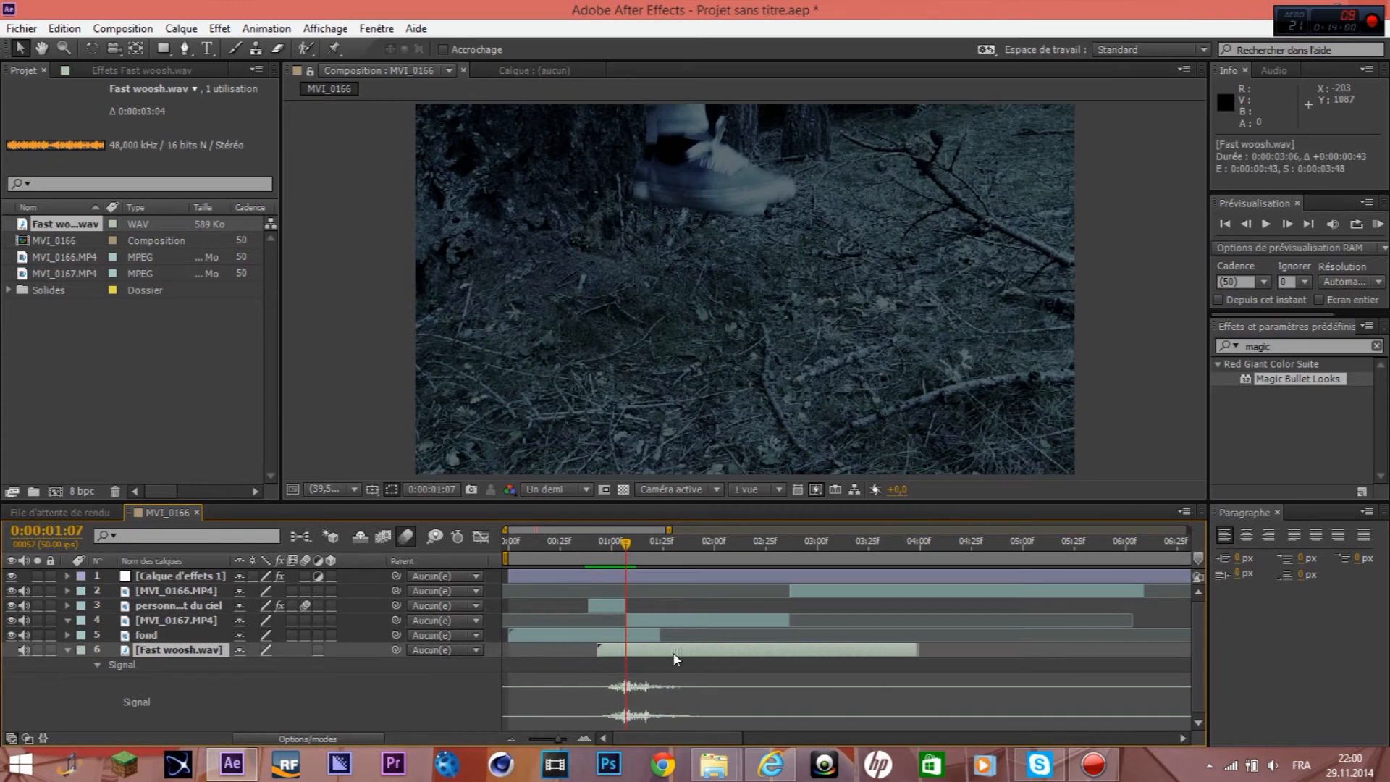
# - Try starting the Fast woosh.wav layer earlier, at 0:00:00:35, and preview the composition with sound
pyautogui.click(567, 556)
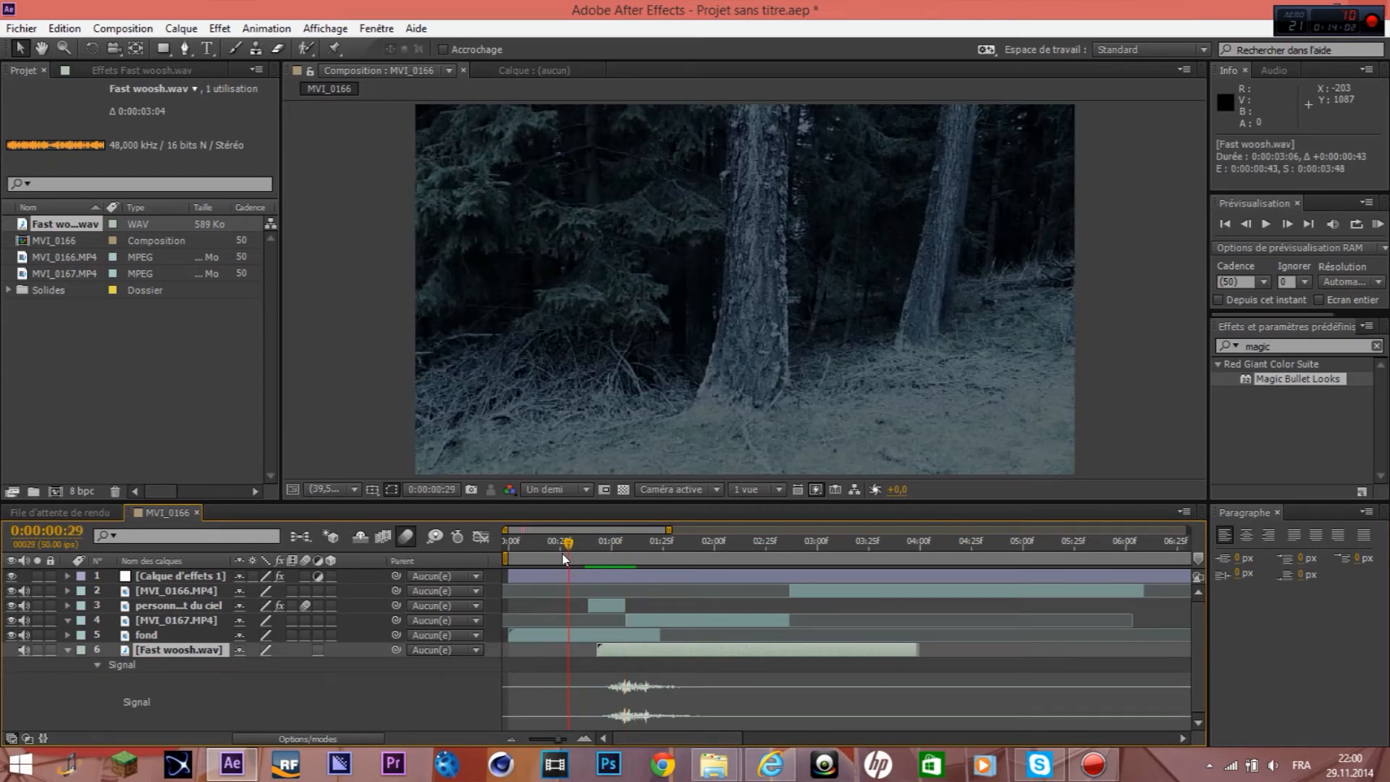
pyautogui.press('KP_Decimal')
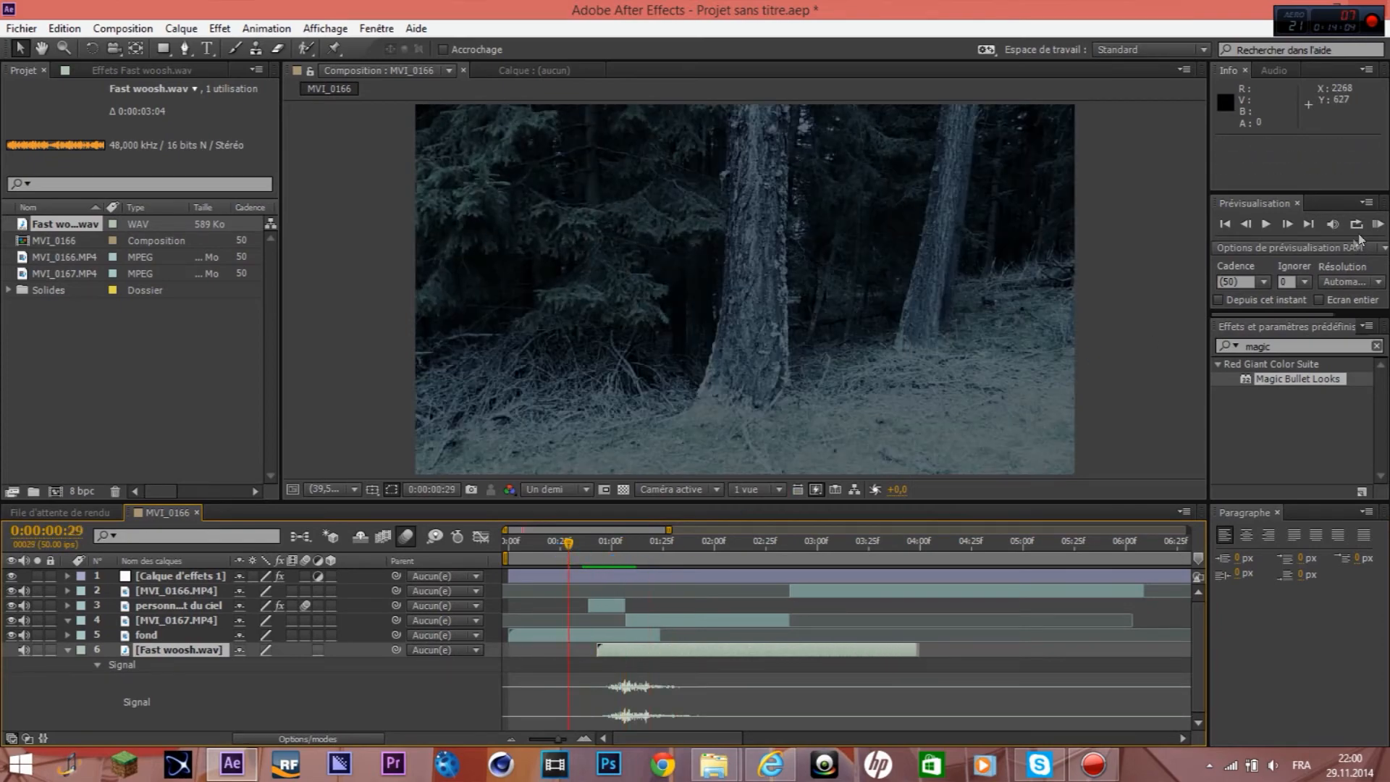
pyautogui.moveTo(669, 663); pyautogui.dragTo(661, 653)
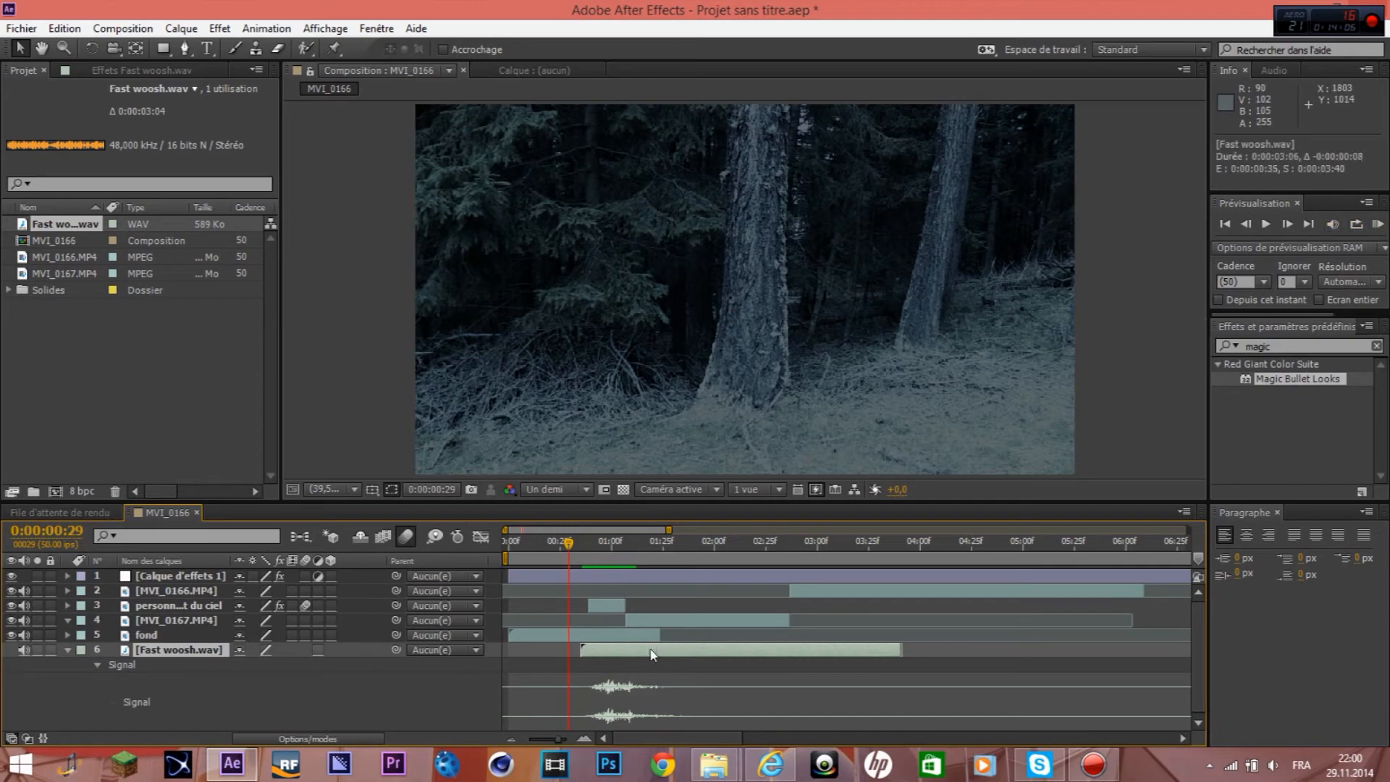
pyautogui.click(1379, 226)
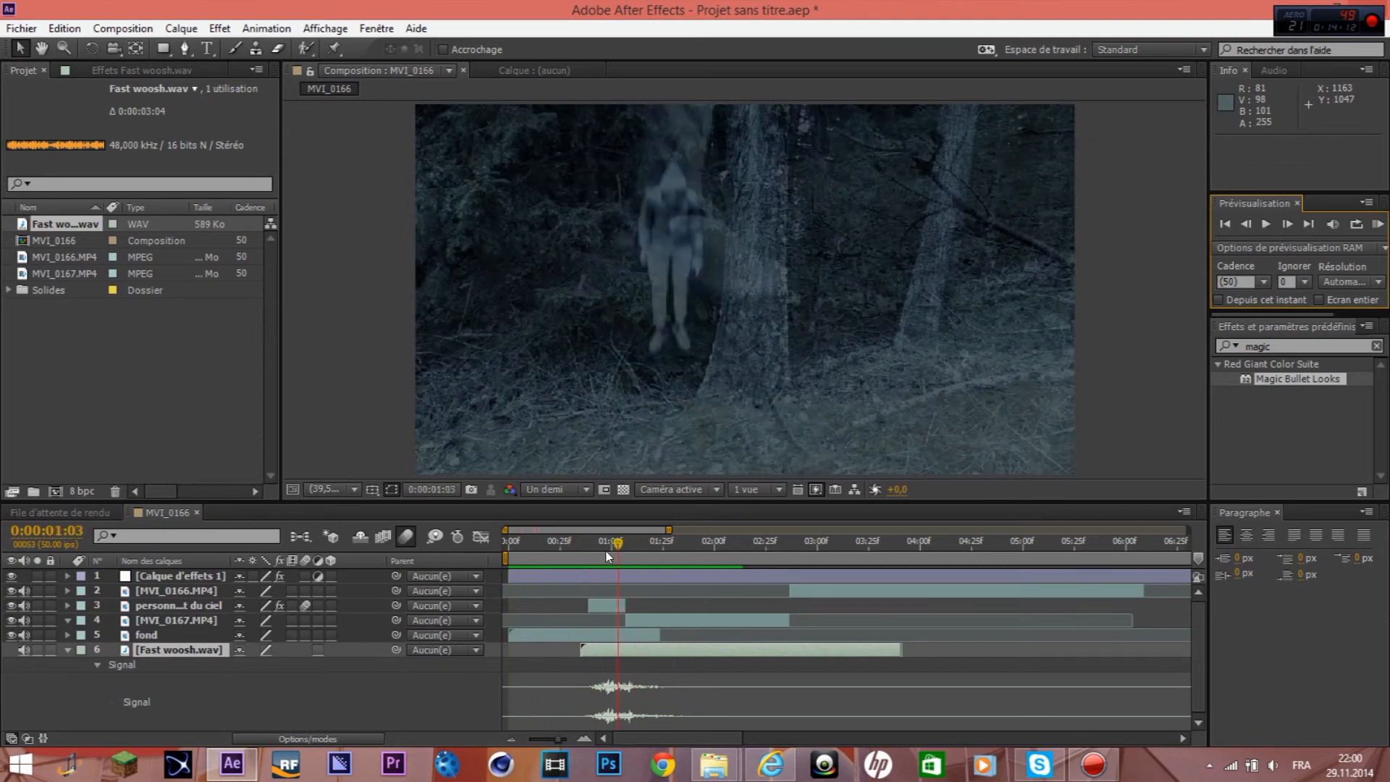
# - Slide the Fast woosh.wav layer to start at 0:00:00:43, and cut off the part after 0:00:01:07
pyautogui.click(633, 656)
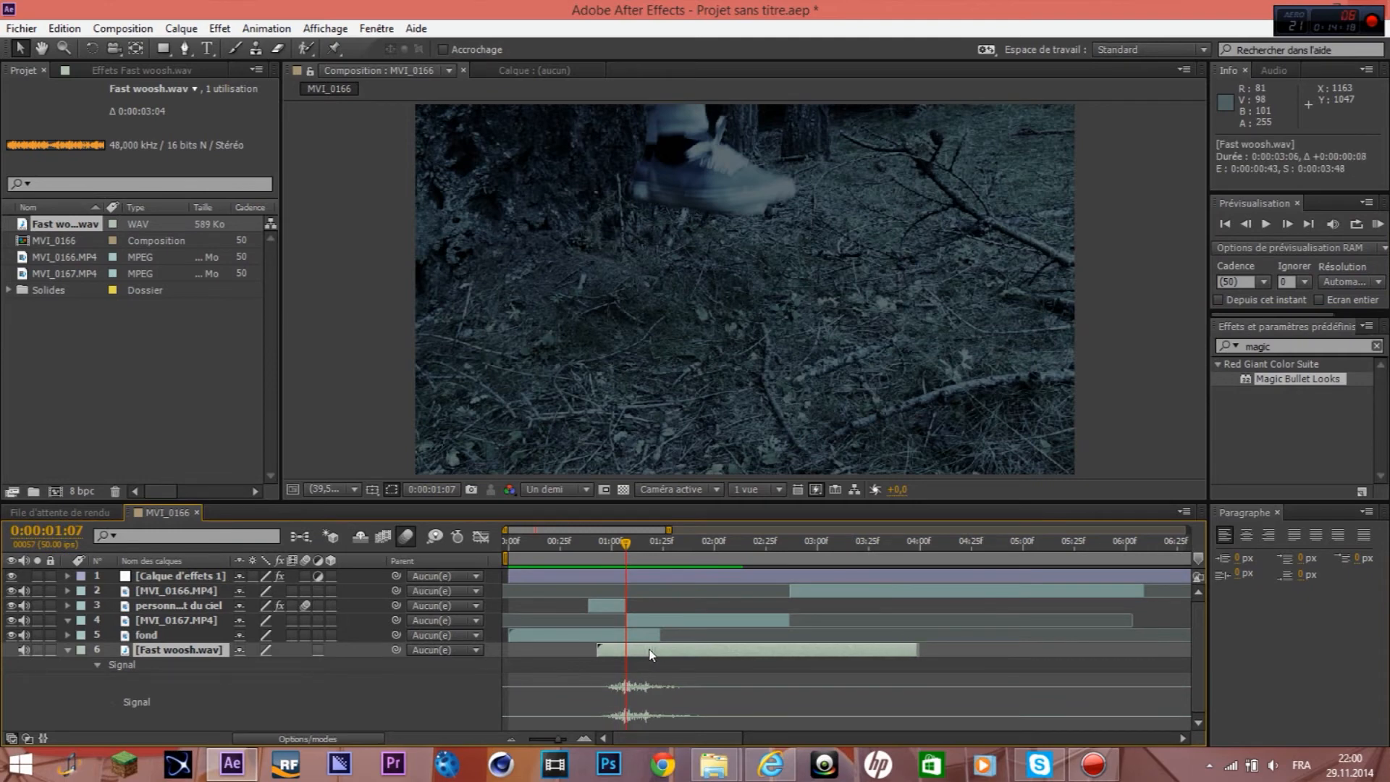
pyautogui.hotkey('ctrl', 'shift', 'd')
pyautogui.press('Delete')
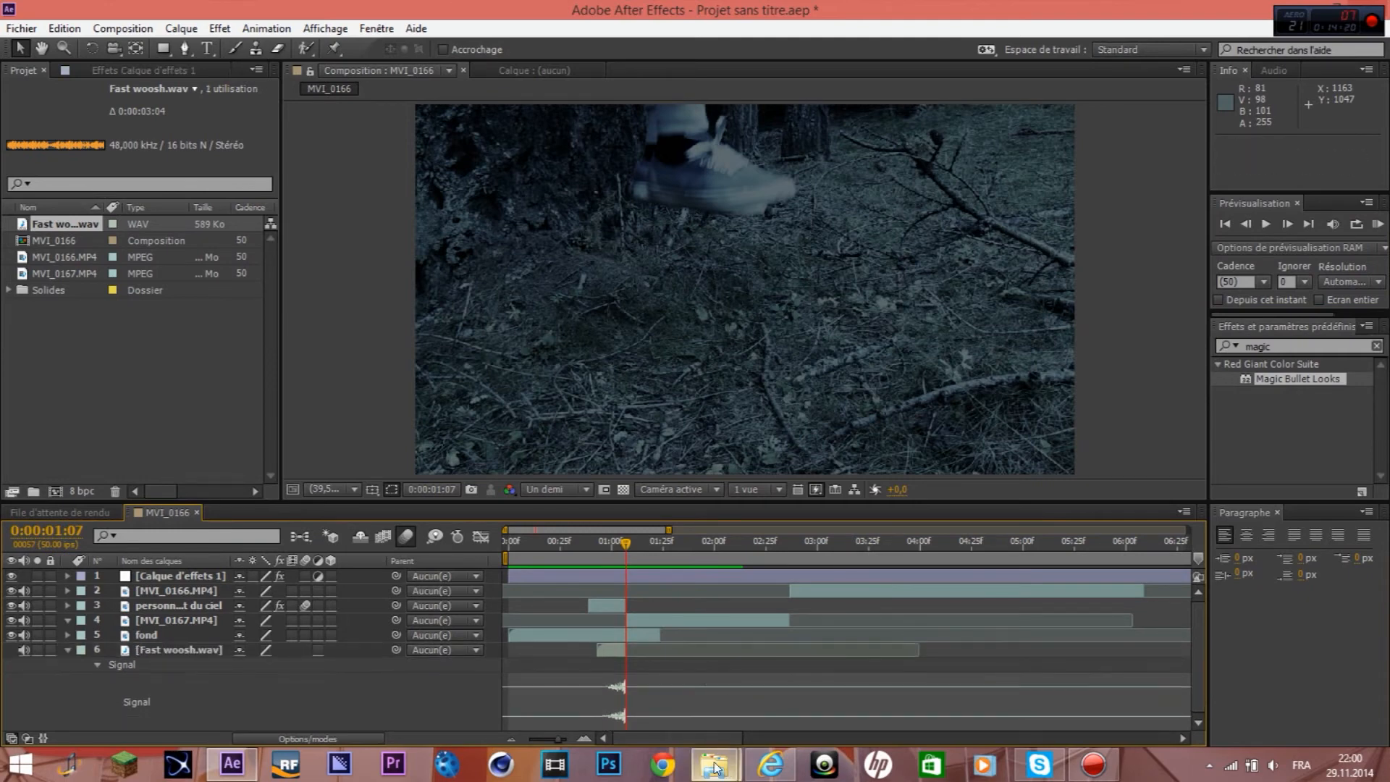
# - Open the Impacts (100) folder of Designer Sound FX and try playing the first impact sounds, from Aluminum, phazed to Bell drum, church
pyautogui.click(753, 677)
pyautogui.click(116, 138)
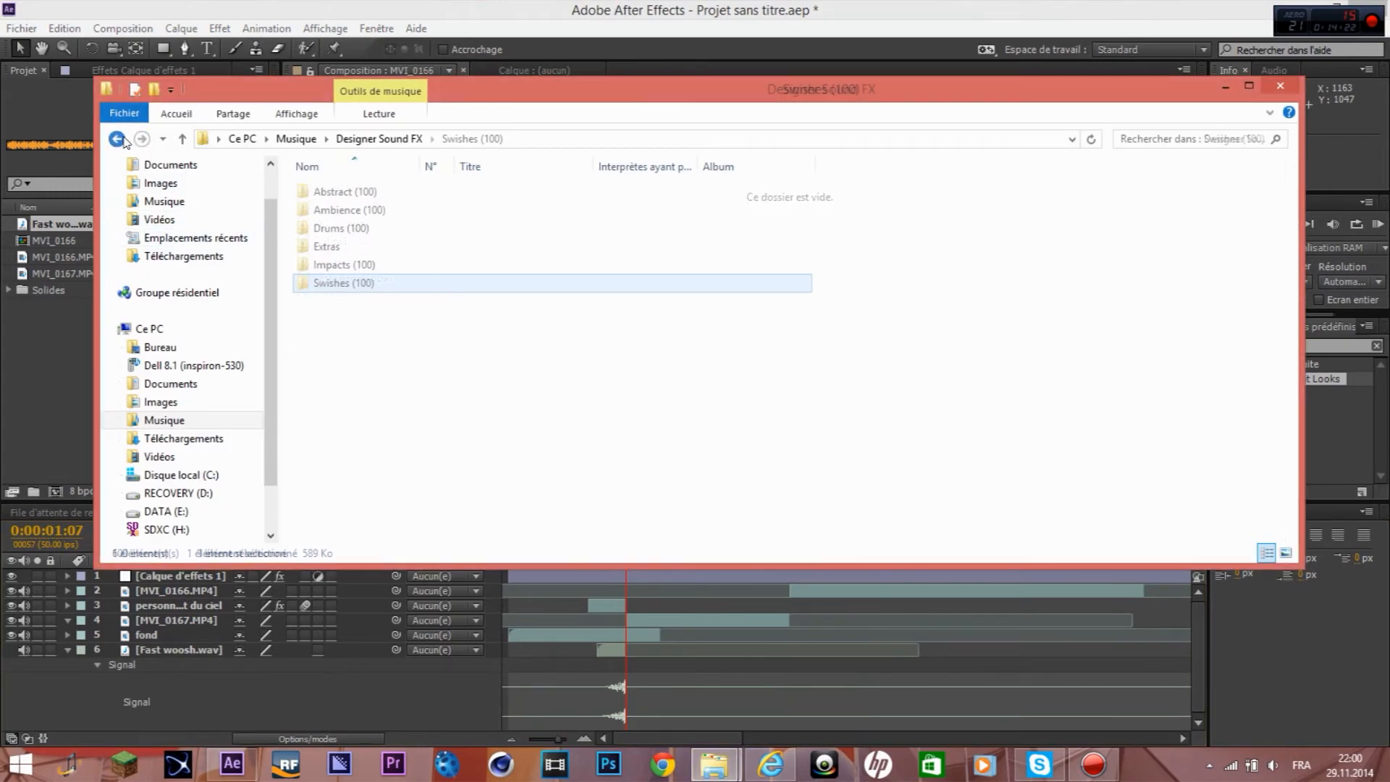
pyautogui.doubleClick(394, 262)
pyautogui.doubleClick(362, 192)
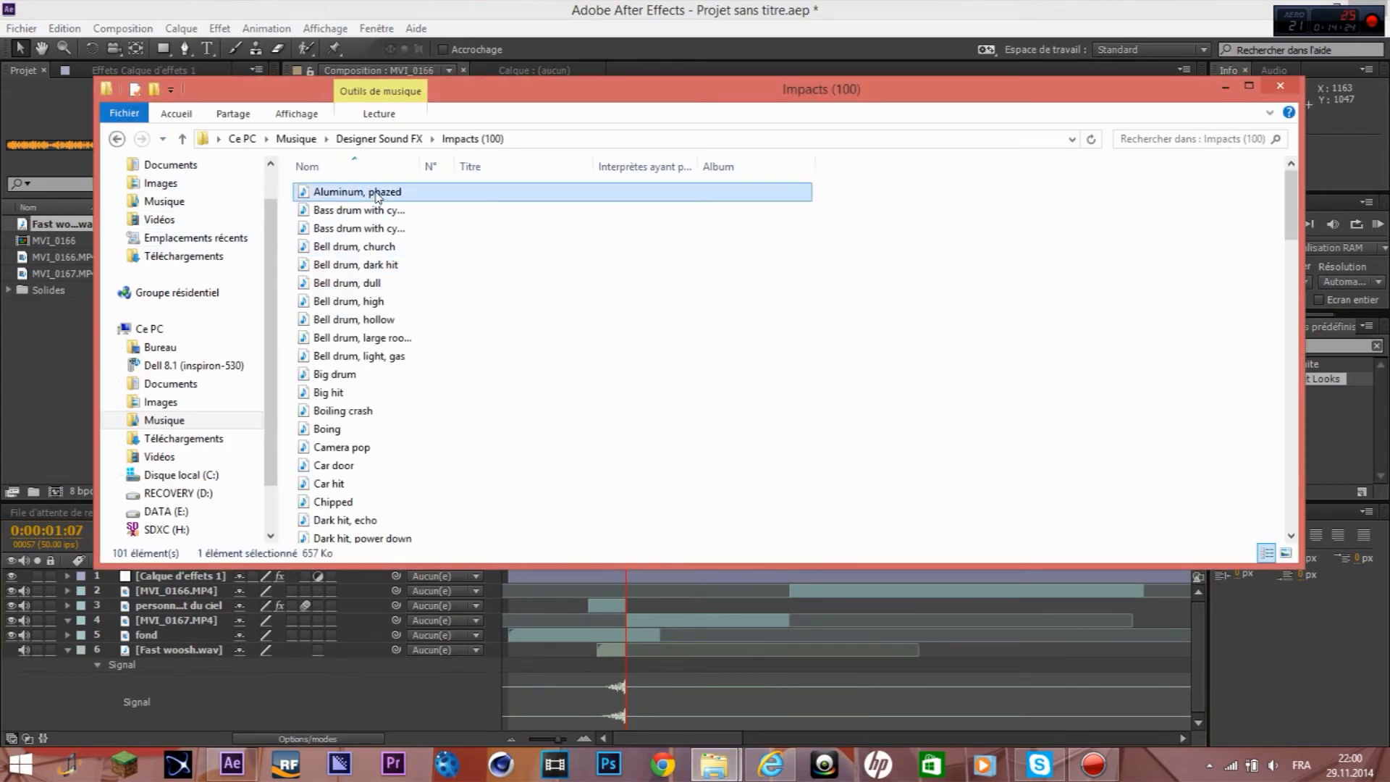
pyautogui.click(608, 13)
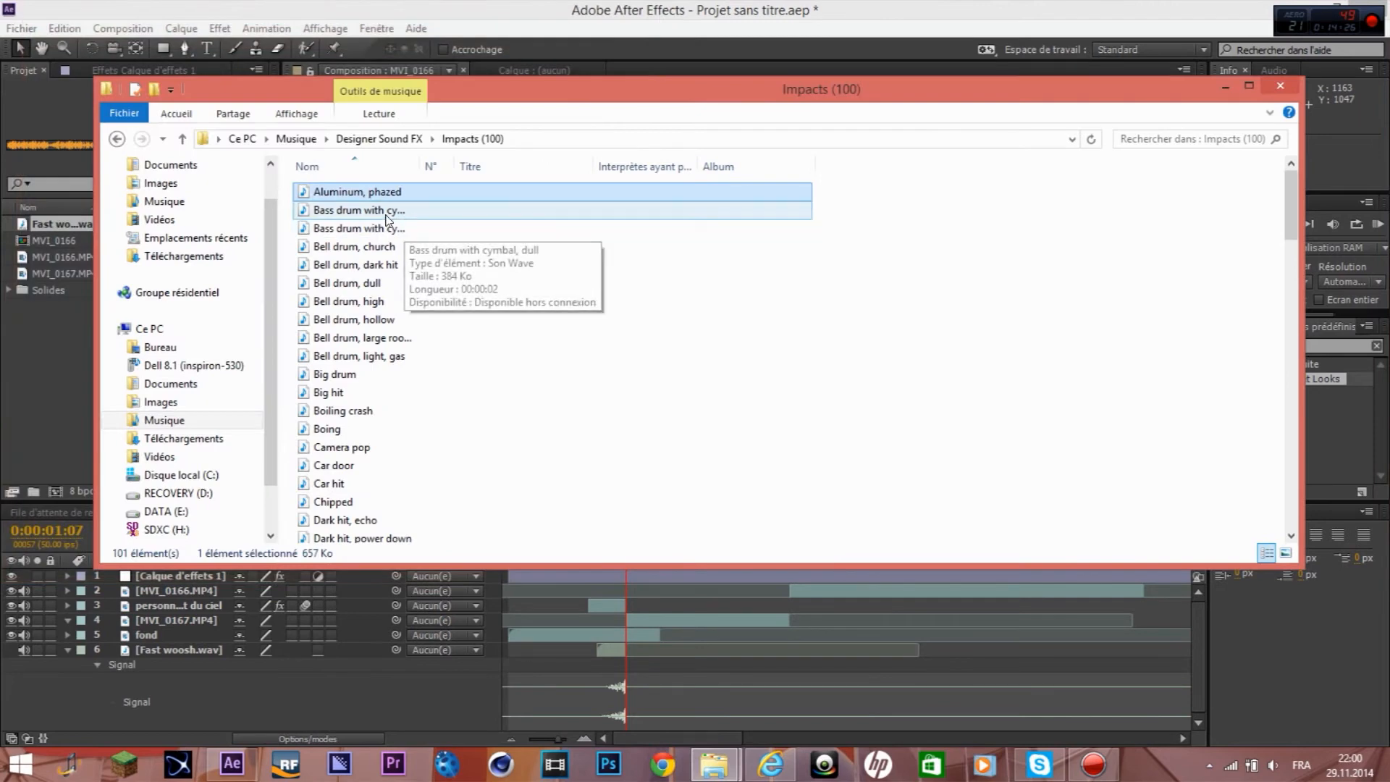
pyautogui.doubleClick(395, 210)
pyautogui.click(660, 12)
pyautogui.doubleClick(391, 230)
pyautogui.doubleClick(416, 245)
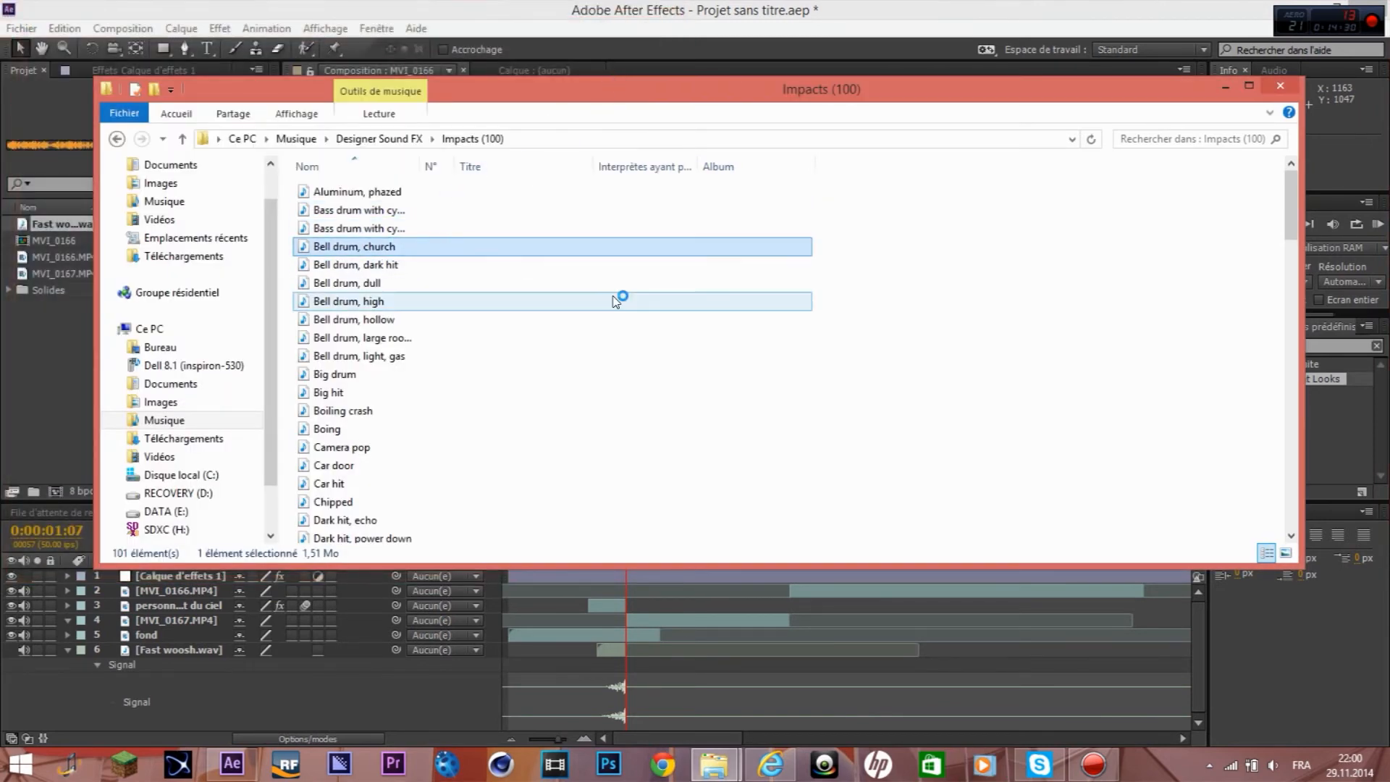
# - Return to After Effects and preview the MVI_0166 composition with sound
pyautogui.click(72, 427)
pyautogui.moveTo(629, 536); pyautogui.dragTo(579, 537)
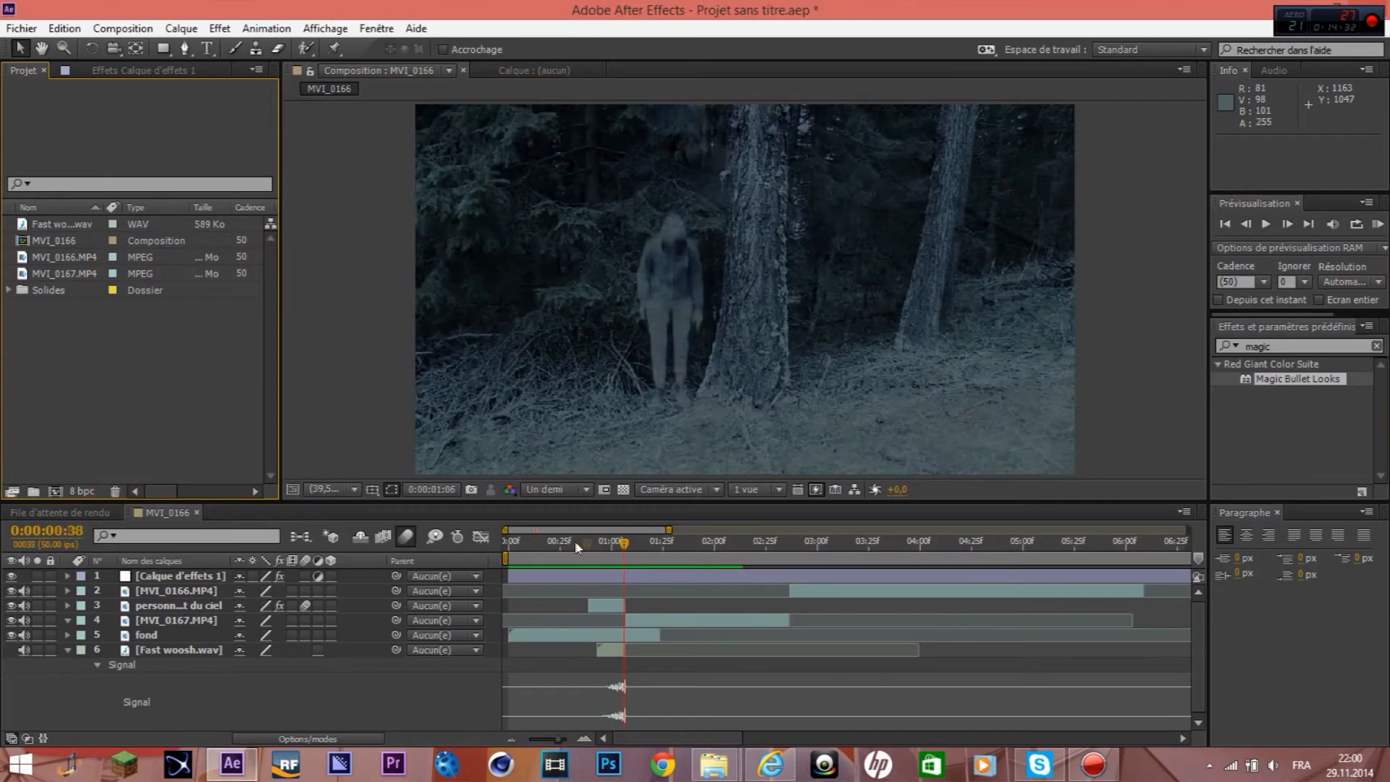
pyautogui.click(1378, 225)
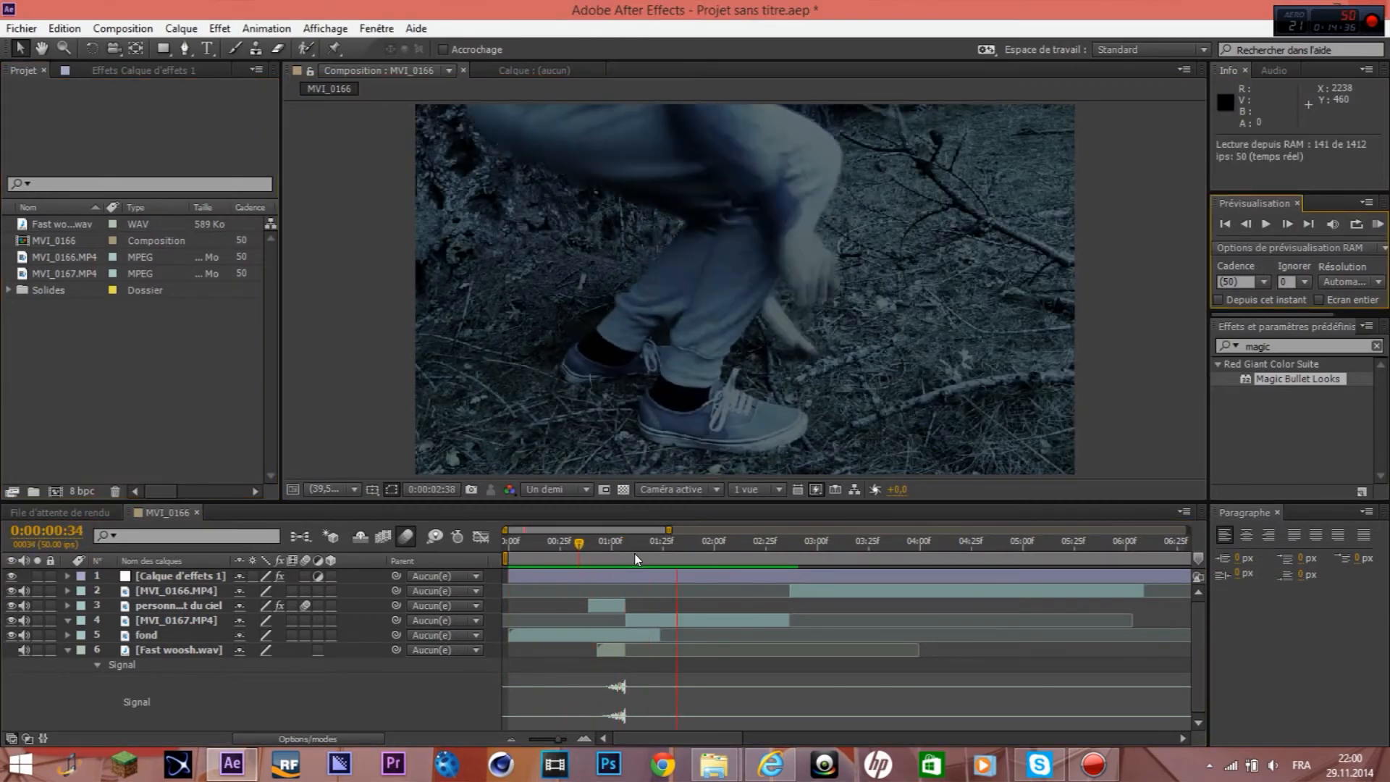
pyautogui.press('space')
# - Show the MVI_0167.MP4 layer's audio waveform and place the current time at the start of its landing sound, 0:00:01:17
pyautogui.click(576, 736)
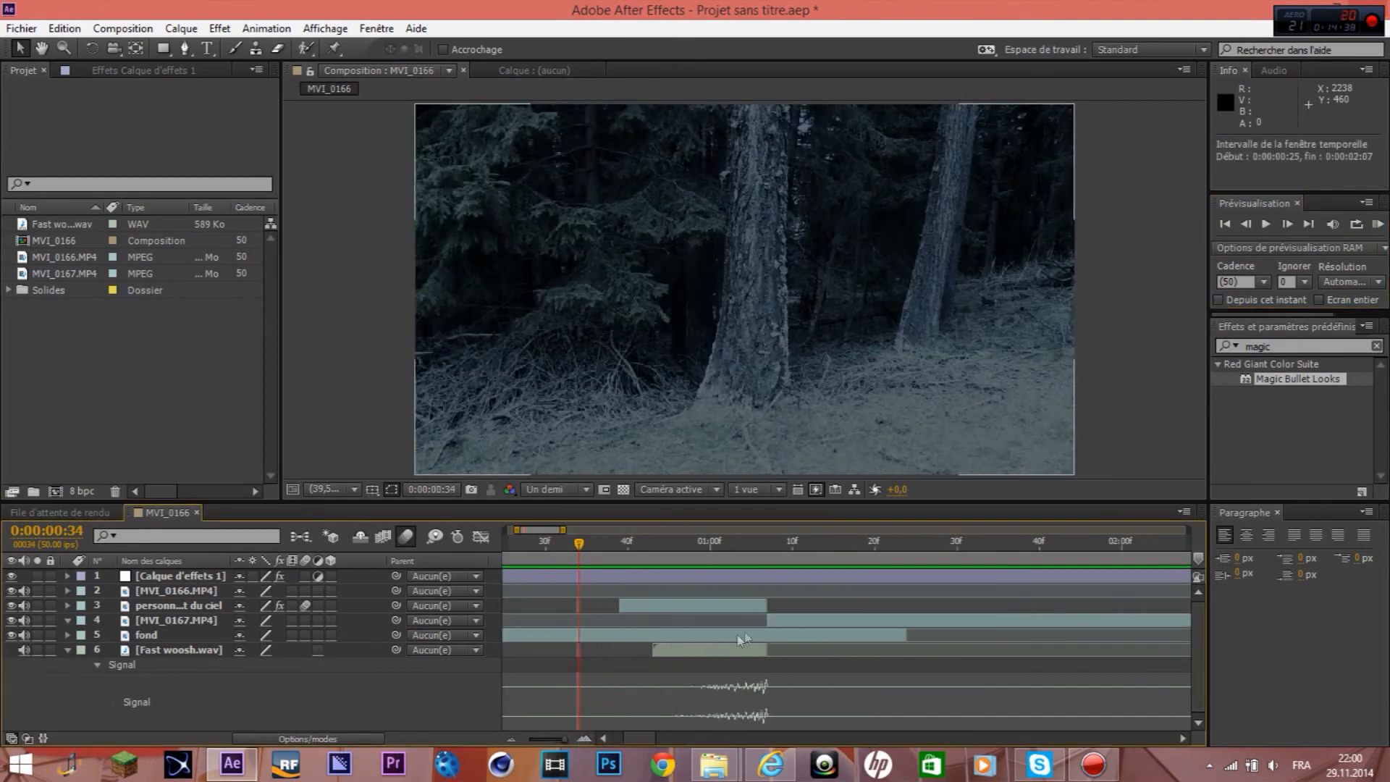
pyautogui.click(813, 621)
pyautogui.press('l')
pyautogui.press('l')
pyautogui.scroll(-2, 757, 630)
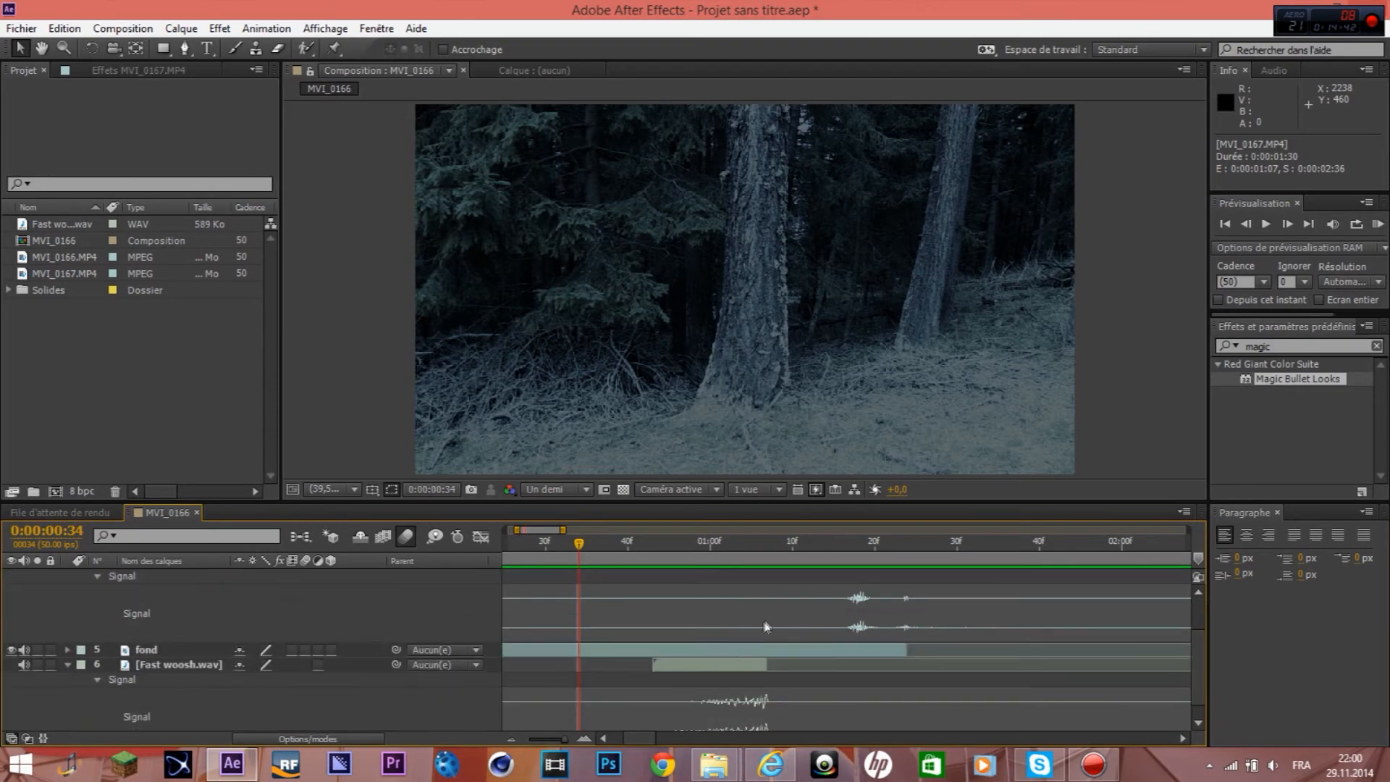
pyautogui.click(850, 543)
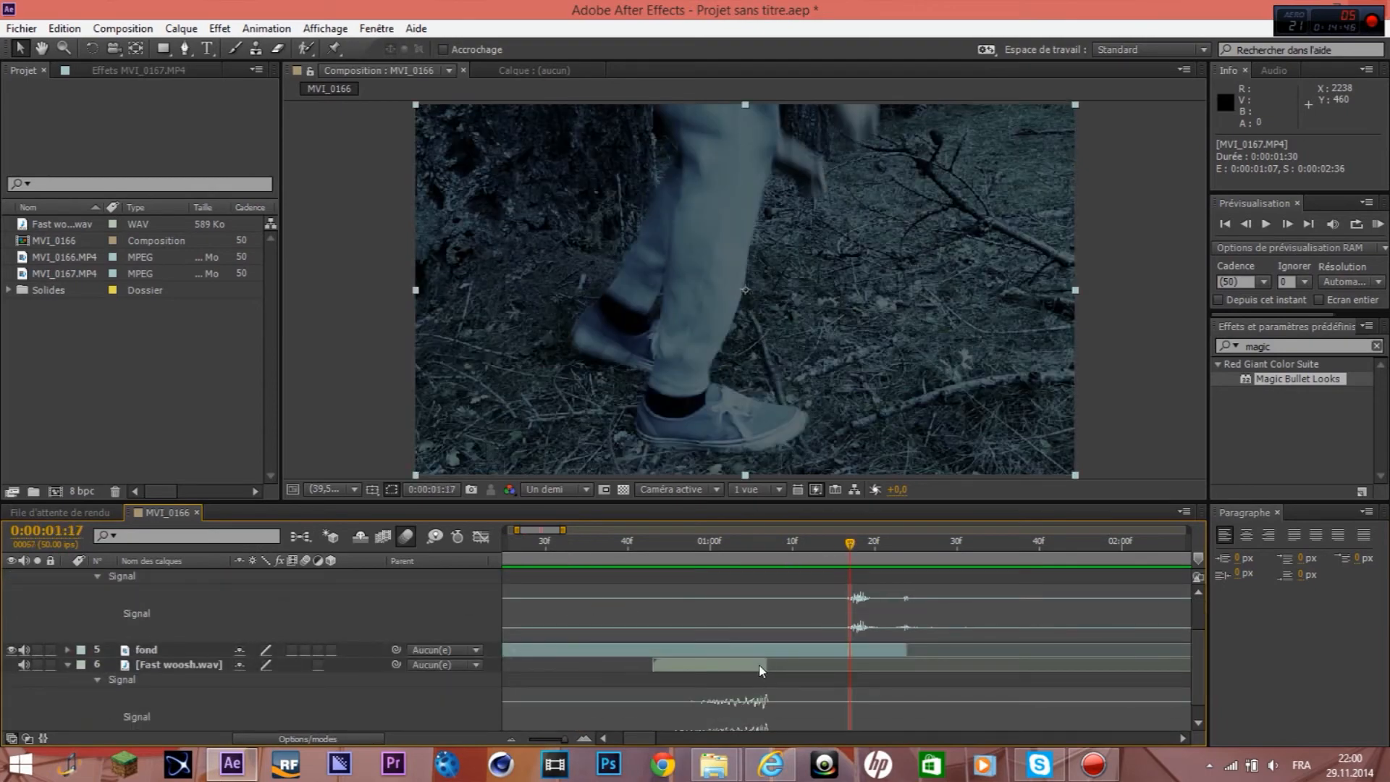
# - Extend the end of the Fast woosh.wav layer to the landing at 0:00:01:17 and preview the composition
pyautogui.moveTo(764, 664); pyautogui.dragTo(845, 670)
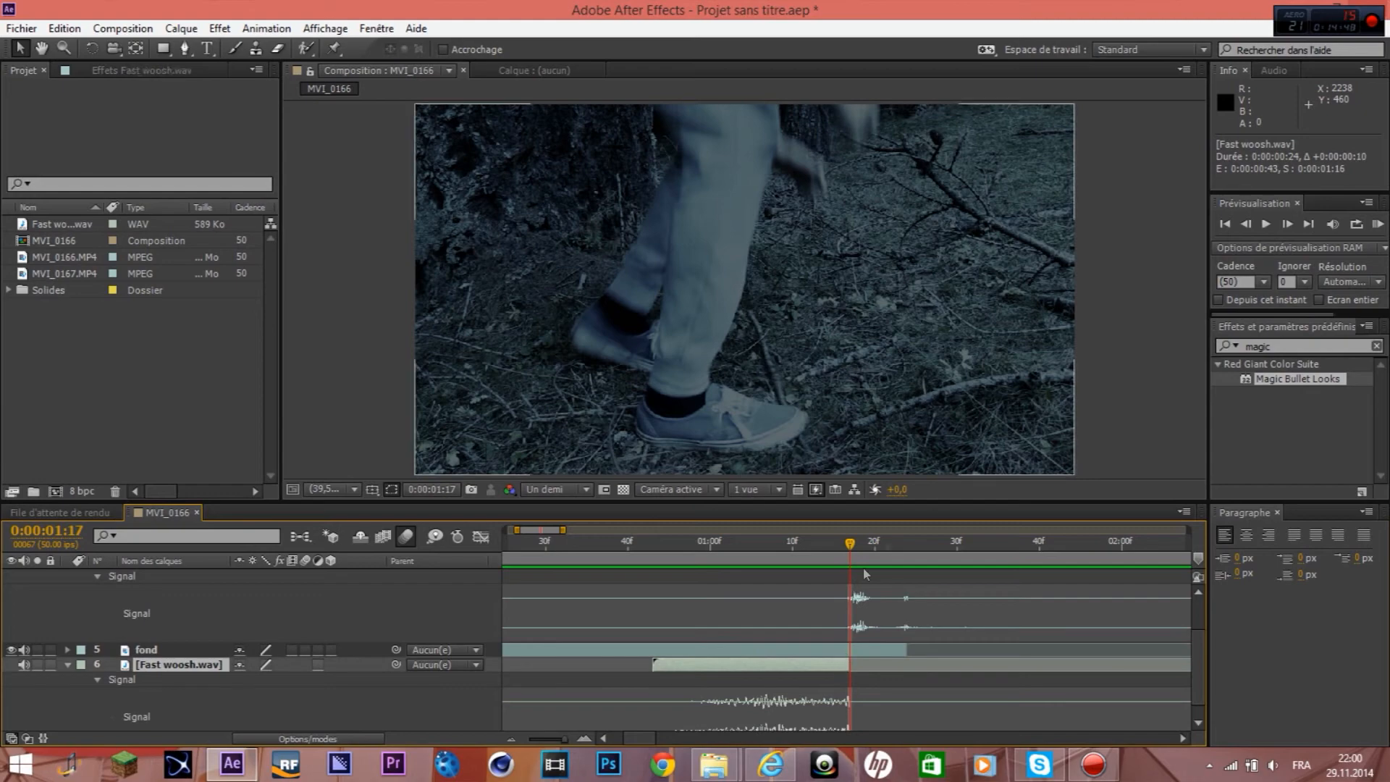
pyautogui.click(1378, 224)
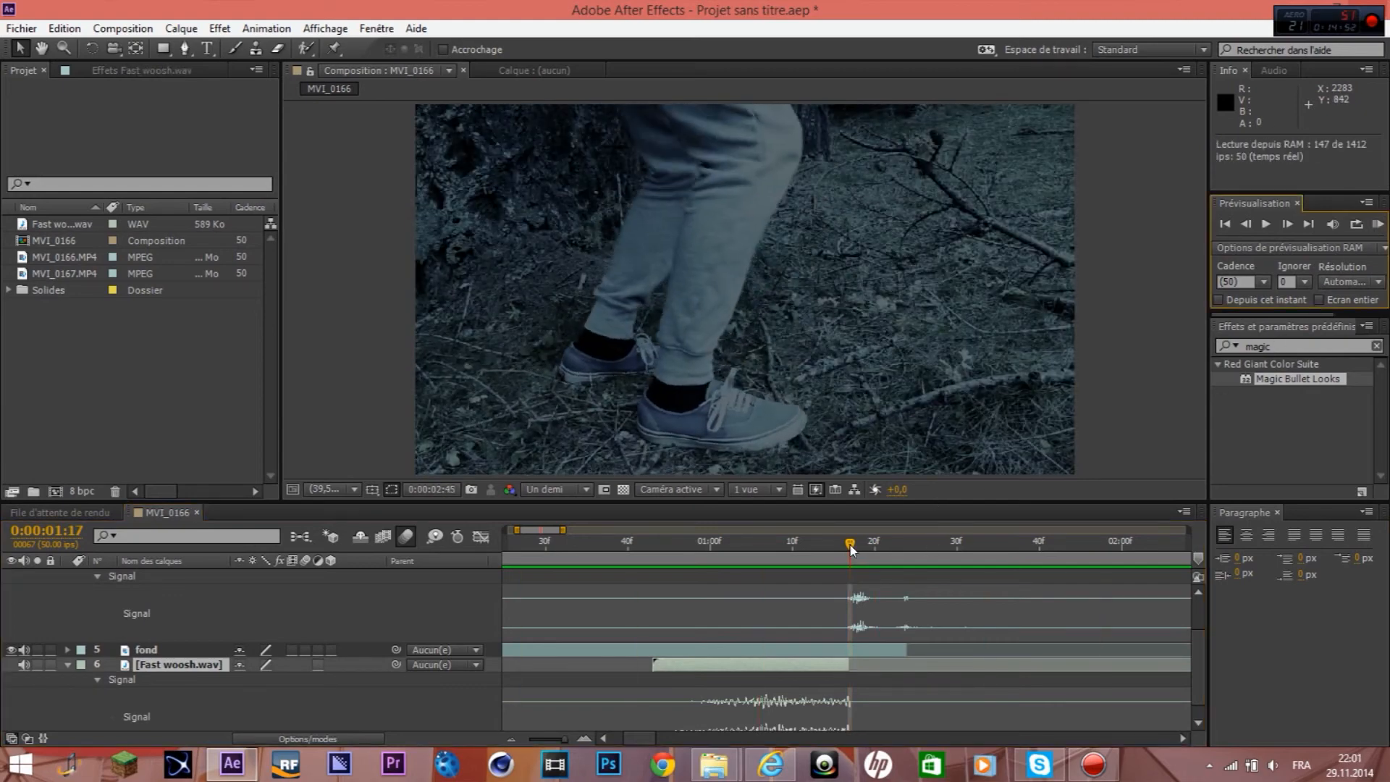
pyautogui.click(851, 550)
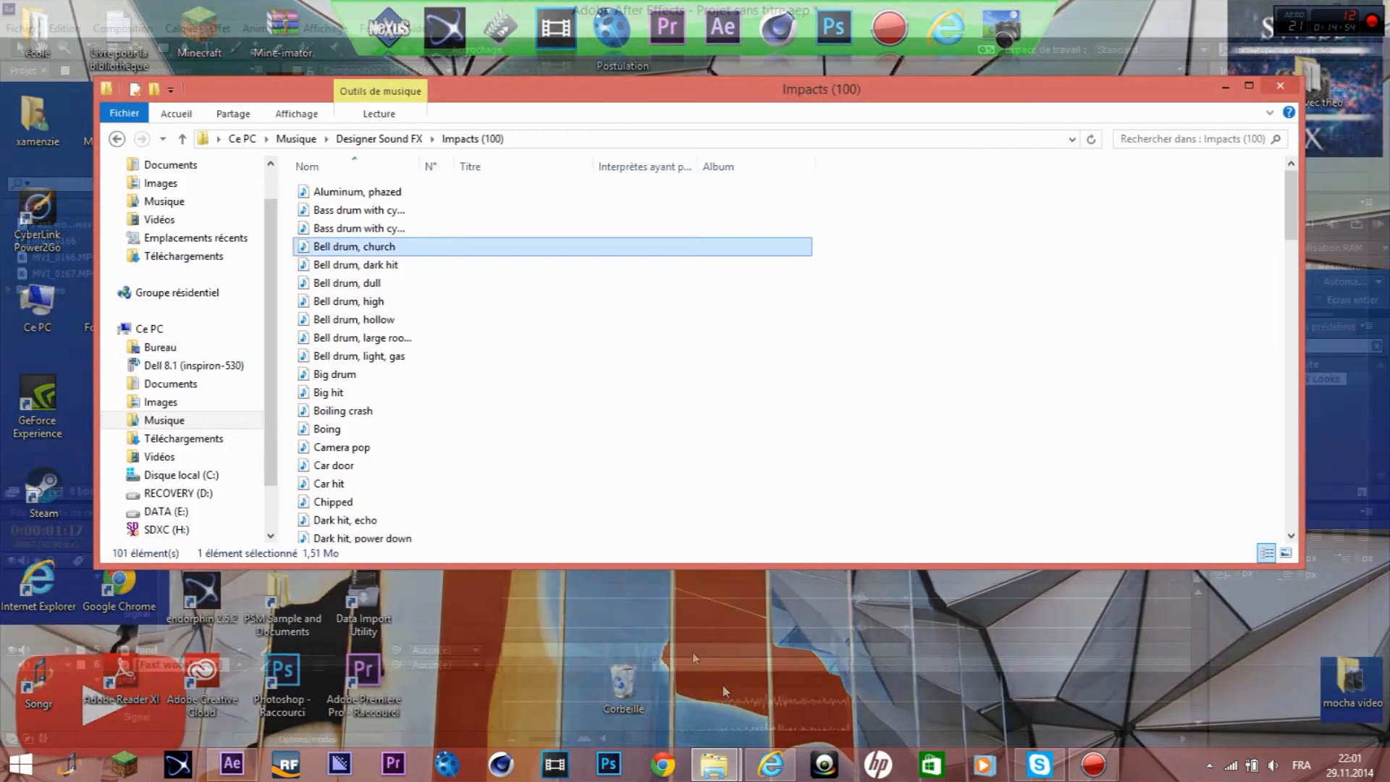
# - Listen to the Bell drum sounds and Big drum in the Impacts (100) folder to choose a landing impact
pyautogui.click(810, 641)
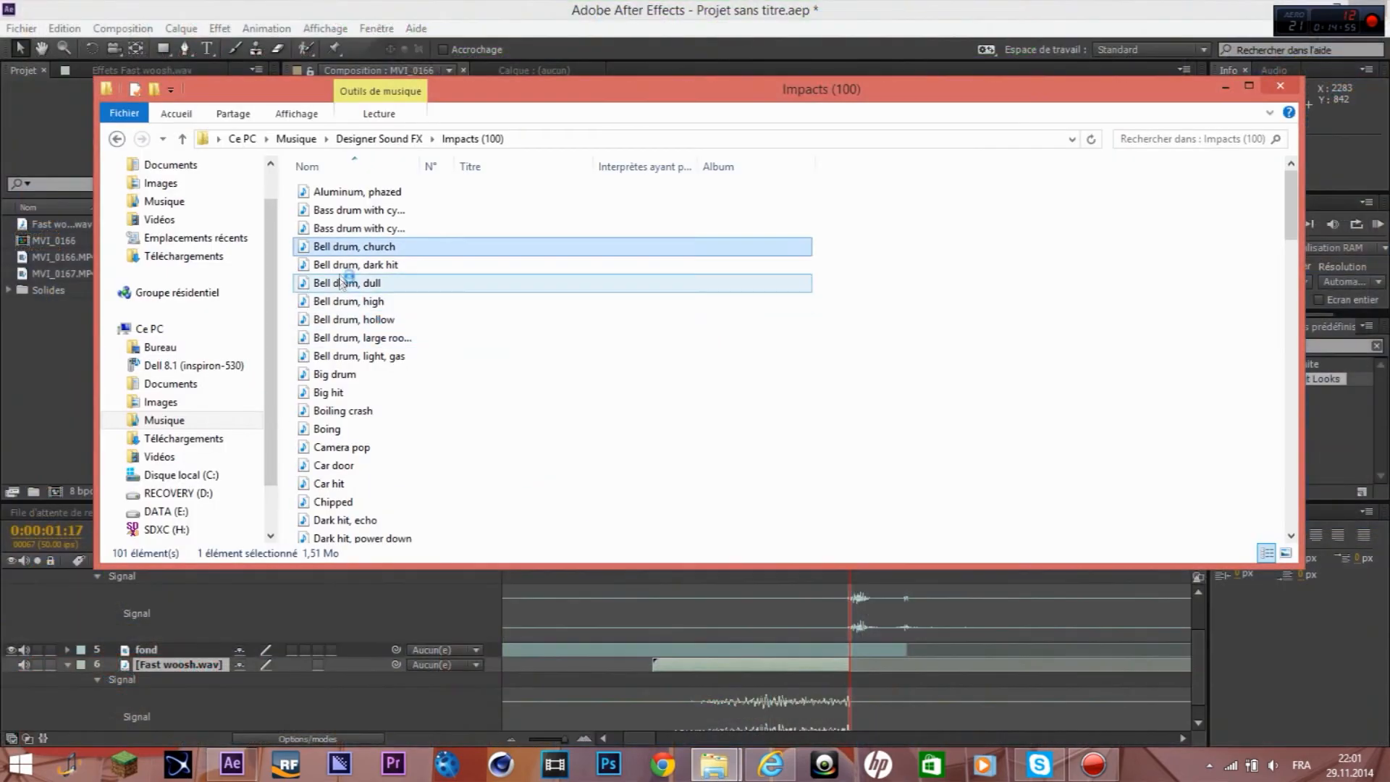
pyautogui.click(394, 247)
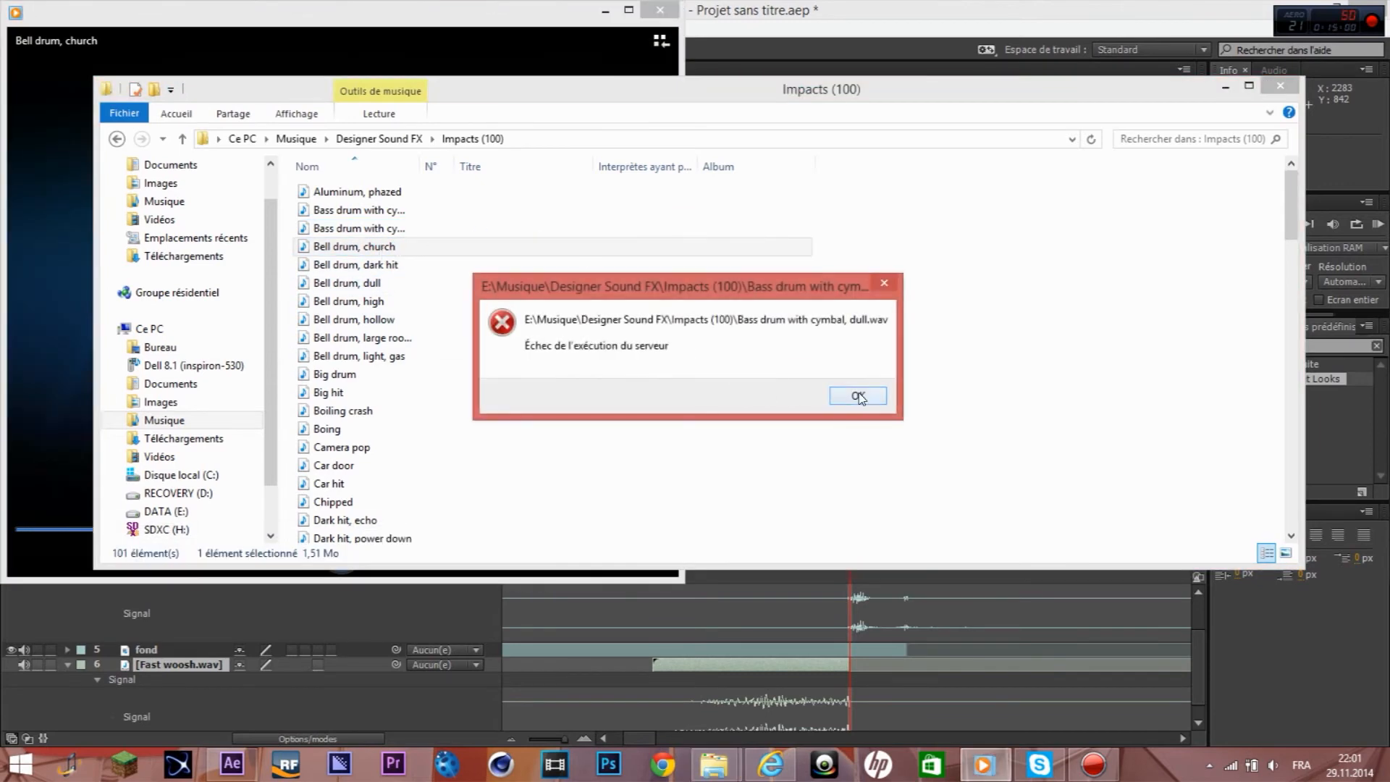
pyautogui.click(858, 396)
pyautogui.doubleClick(400, 265)
pyautogui.doubleClick(753, 284)
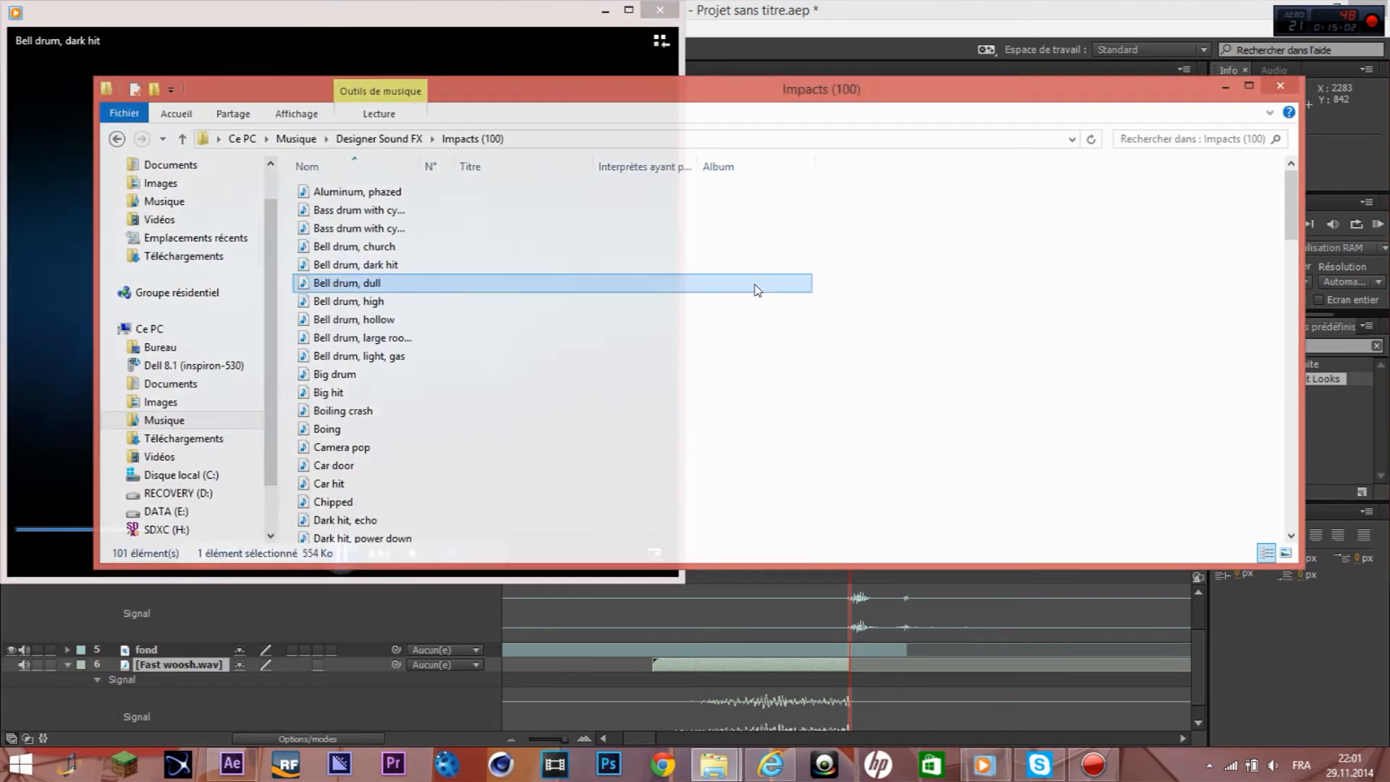
pyautogui.doubleClick(753, 302)
pyautogui.doubleClick(406, 319)
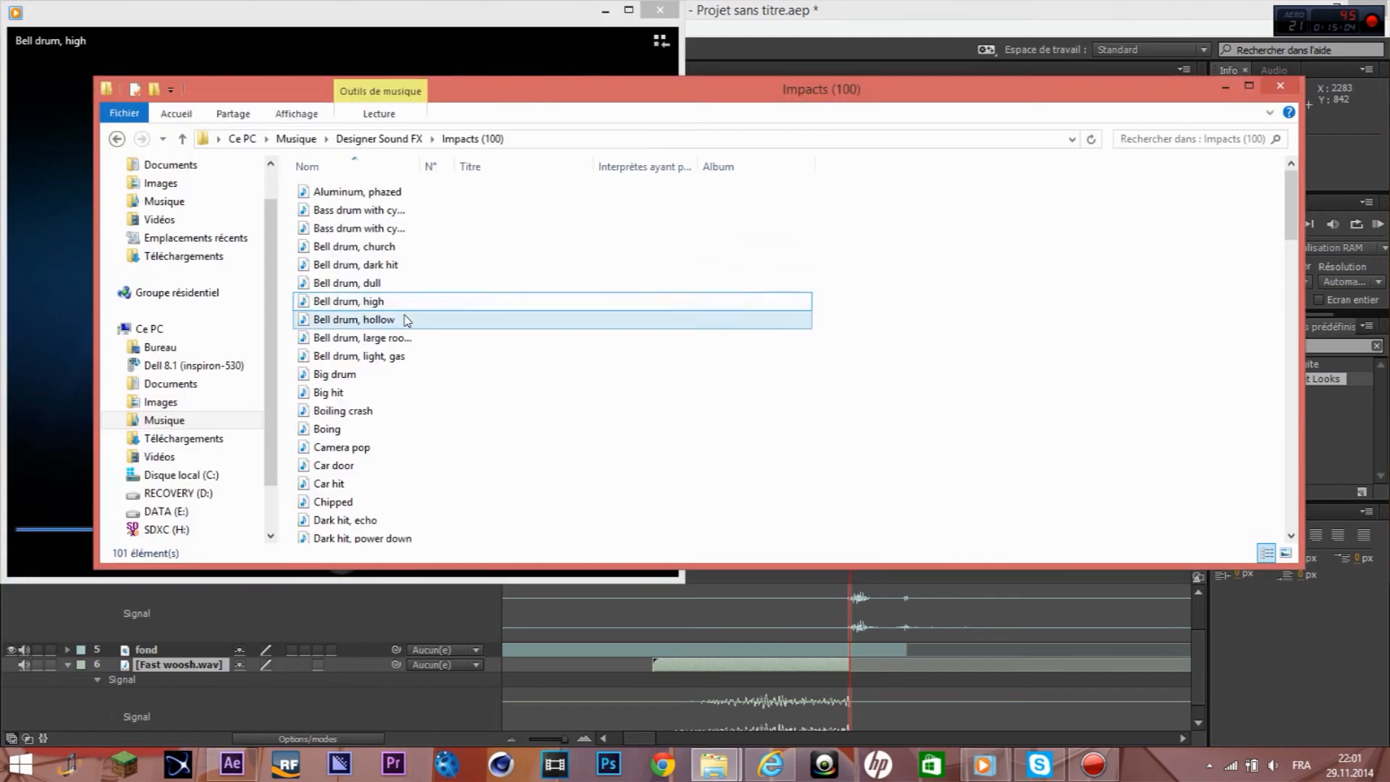
pyautogui.doubleClick(720, 341)
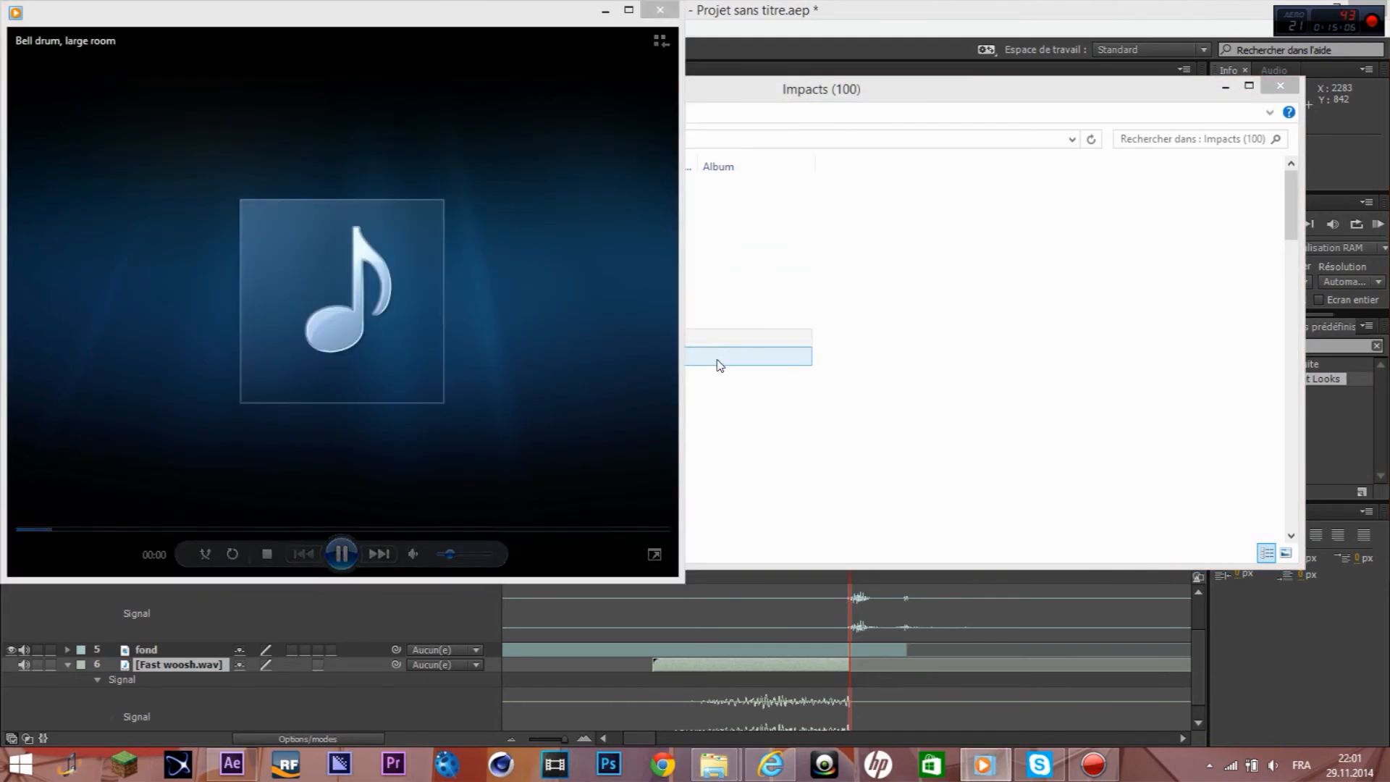
pyautogui.doubleClick(720, 362)
pyautogui.doubleClick(722, 392)
pyautogui.doubleClick(727, 378)
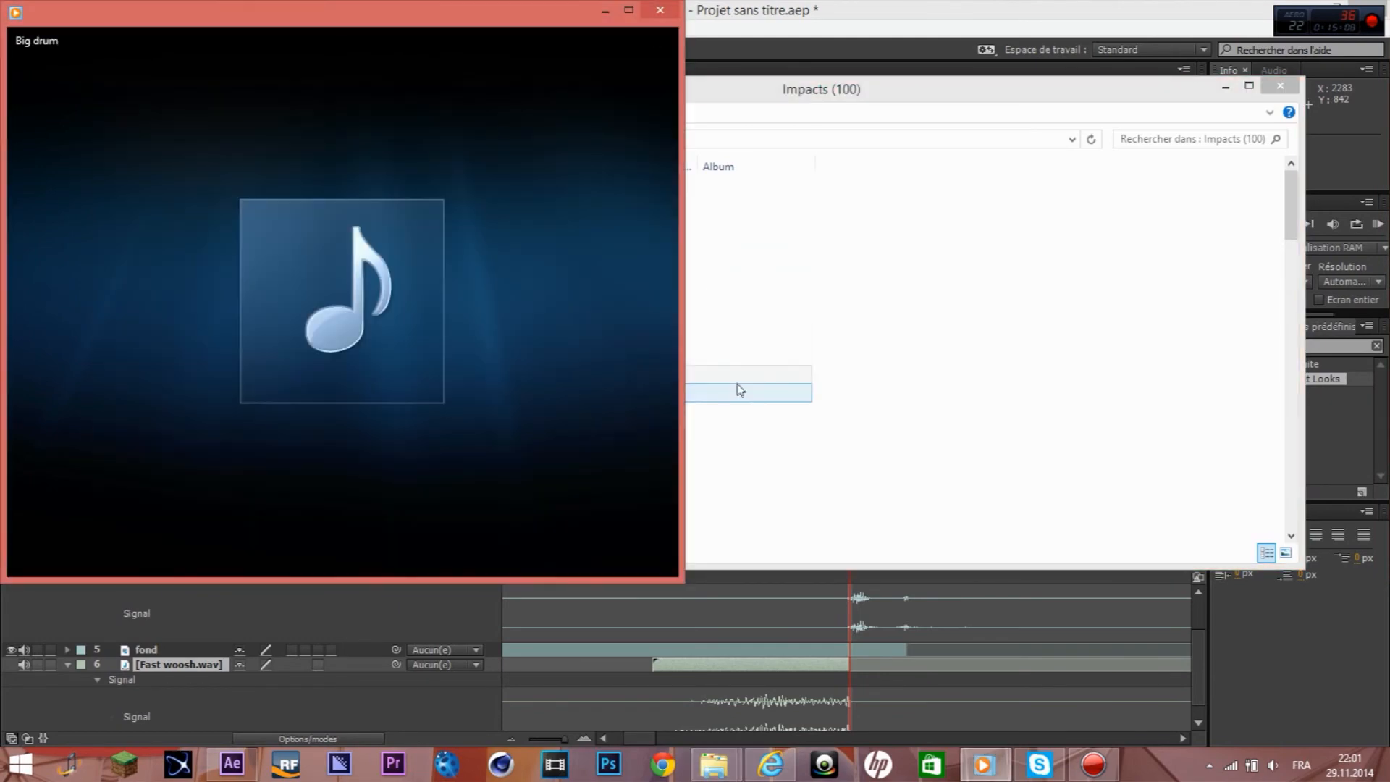
# - Import Big drum.wav into the After Effects project and add it above the Fast woosh.wav layer, starting at 0:00:01:17
pyautogui.click(660, 10)
pyautogui.moveTo(330, 391); pyautogui.dragTo(78, 391)
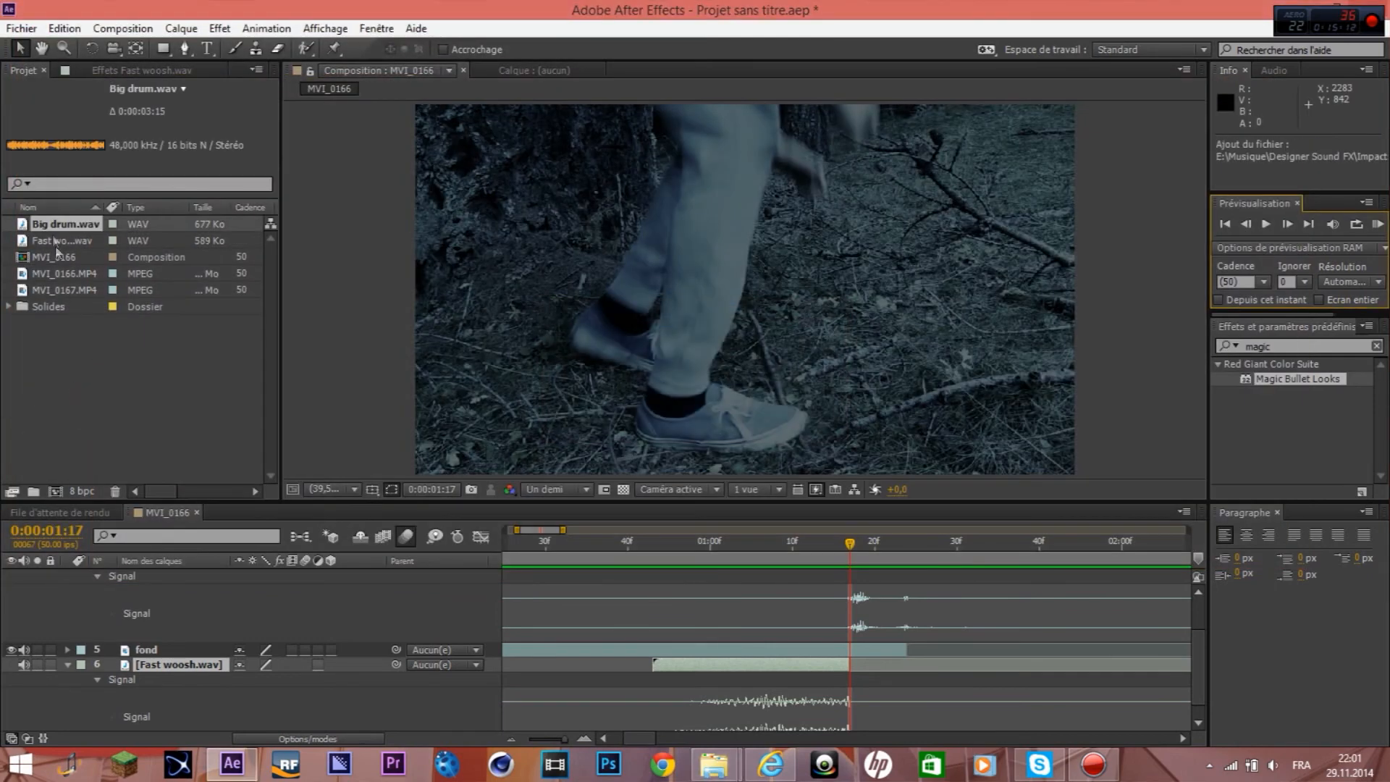
pyautogui.moveTo(65, 224); pyautogui.dragTo(853, 666)
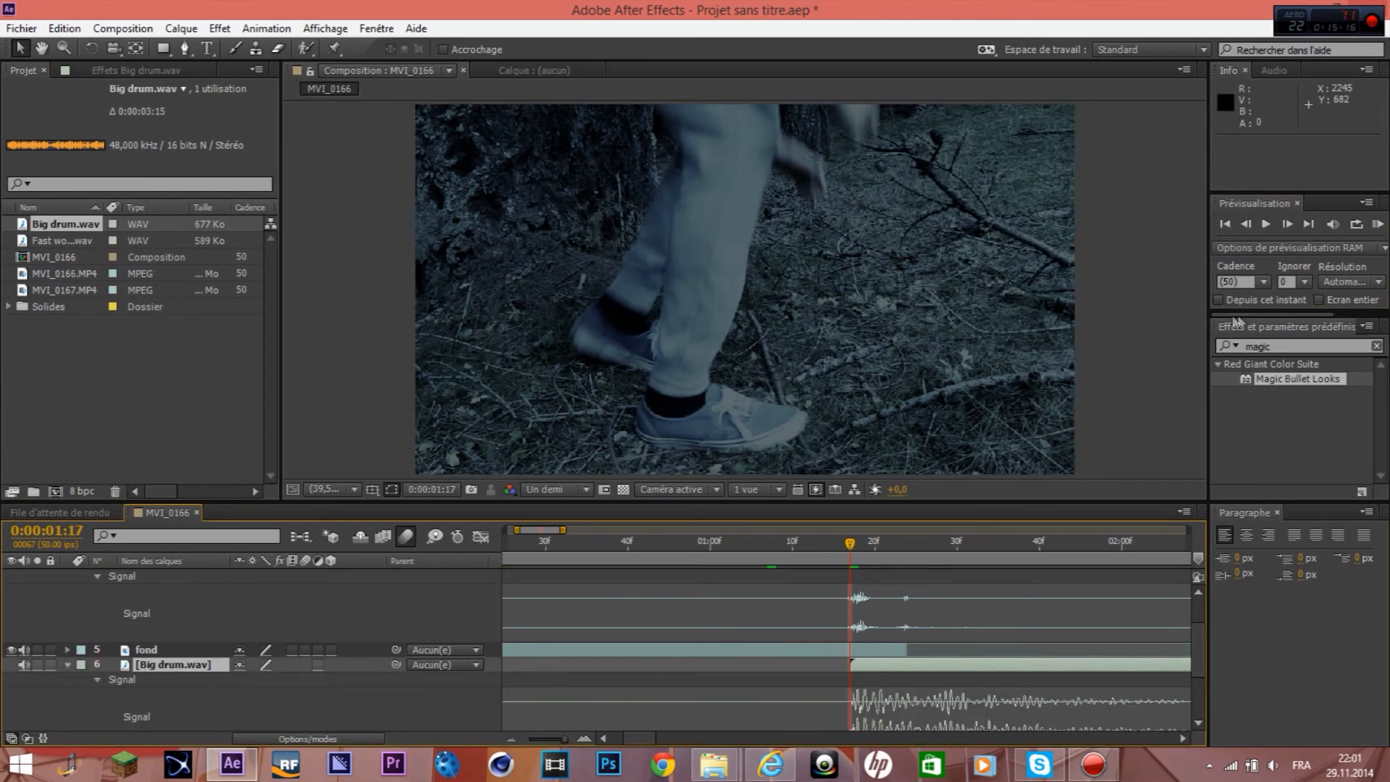
# - Preview the Big drum.wav timing against the landing and slide the layer to start at 0:00:01:16
pyautogui.click(1378, 224)
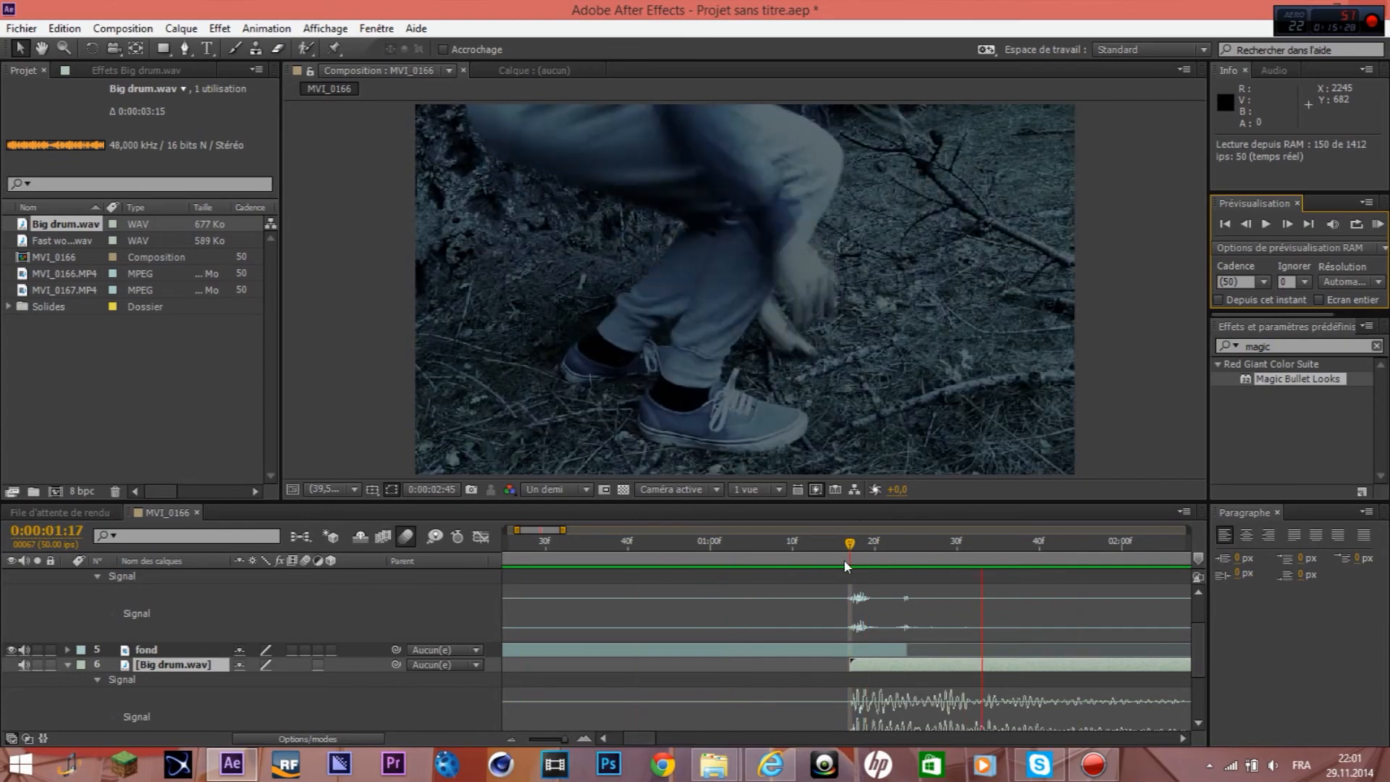
pyautogui.click(825, 554)
pyautogui.moveTo(899, 667); pyautogui.dragTo(878, 667)
pyautogui.click(1378, 223)
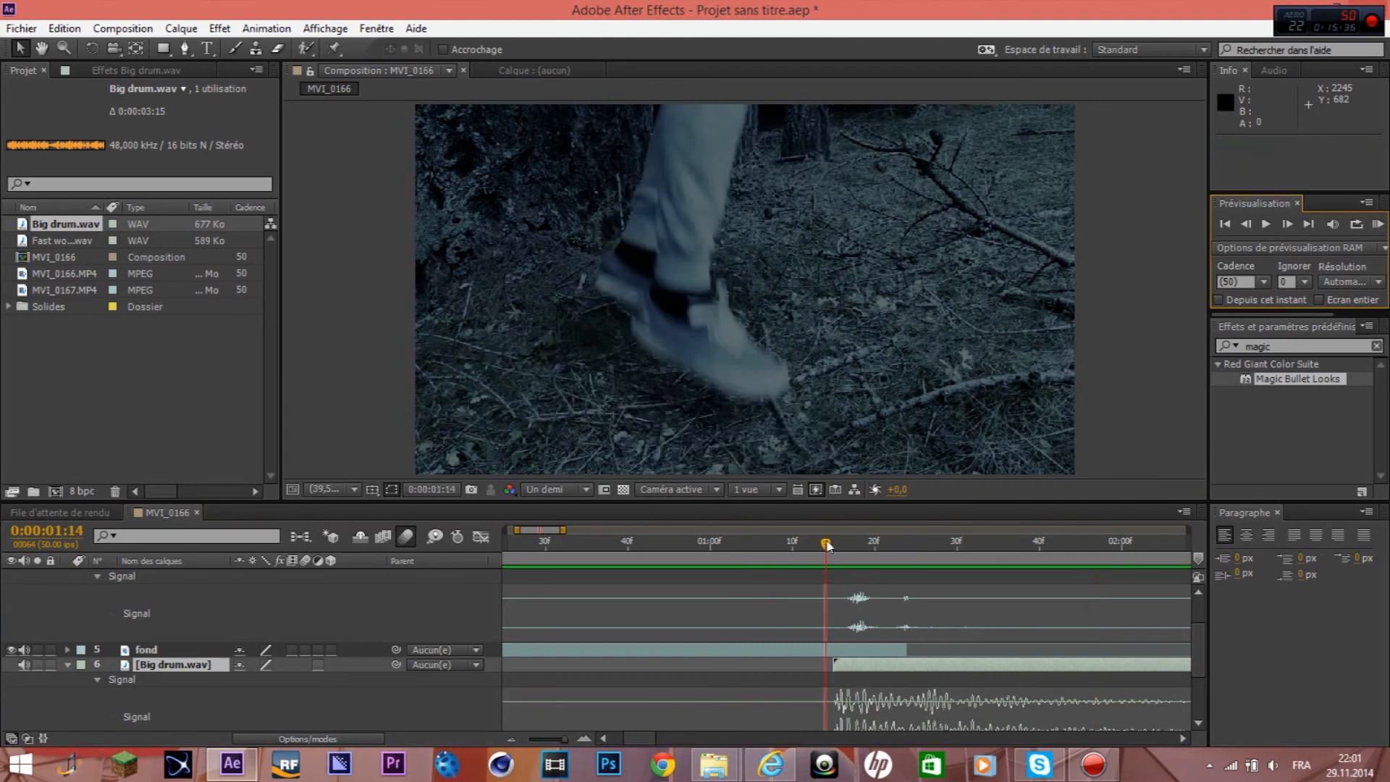
pyautogui.moveTo(864, 667); pyautogui.dragTo(872, 668)
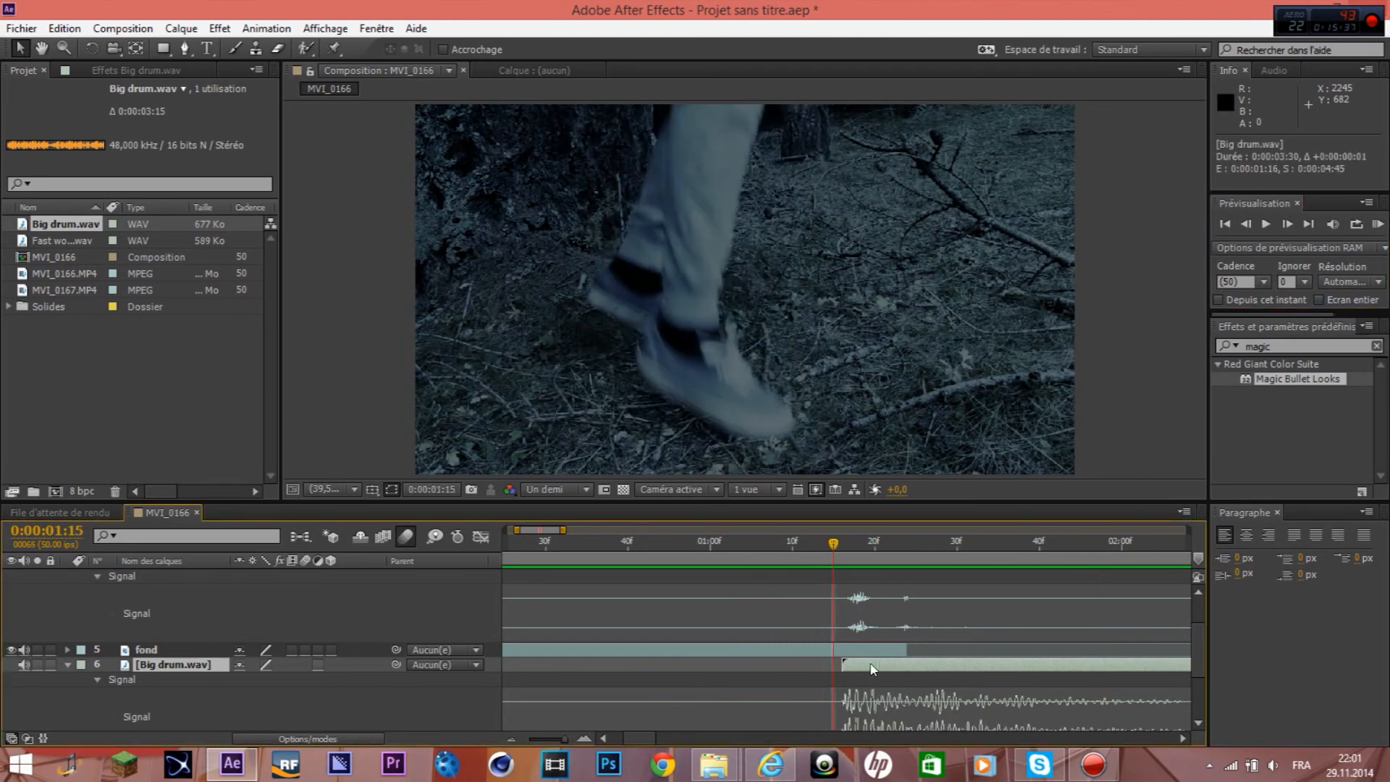
# - Collapse all layer properties in MVI_0166, scrub through the composition and return to its start
pyautogui.click(512, 739)
pyautogui.click(687, 628)
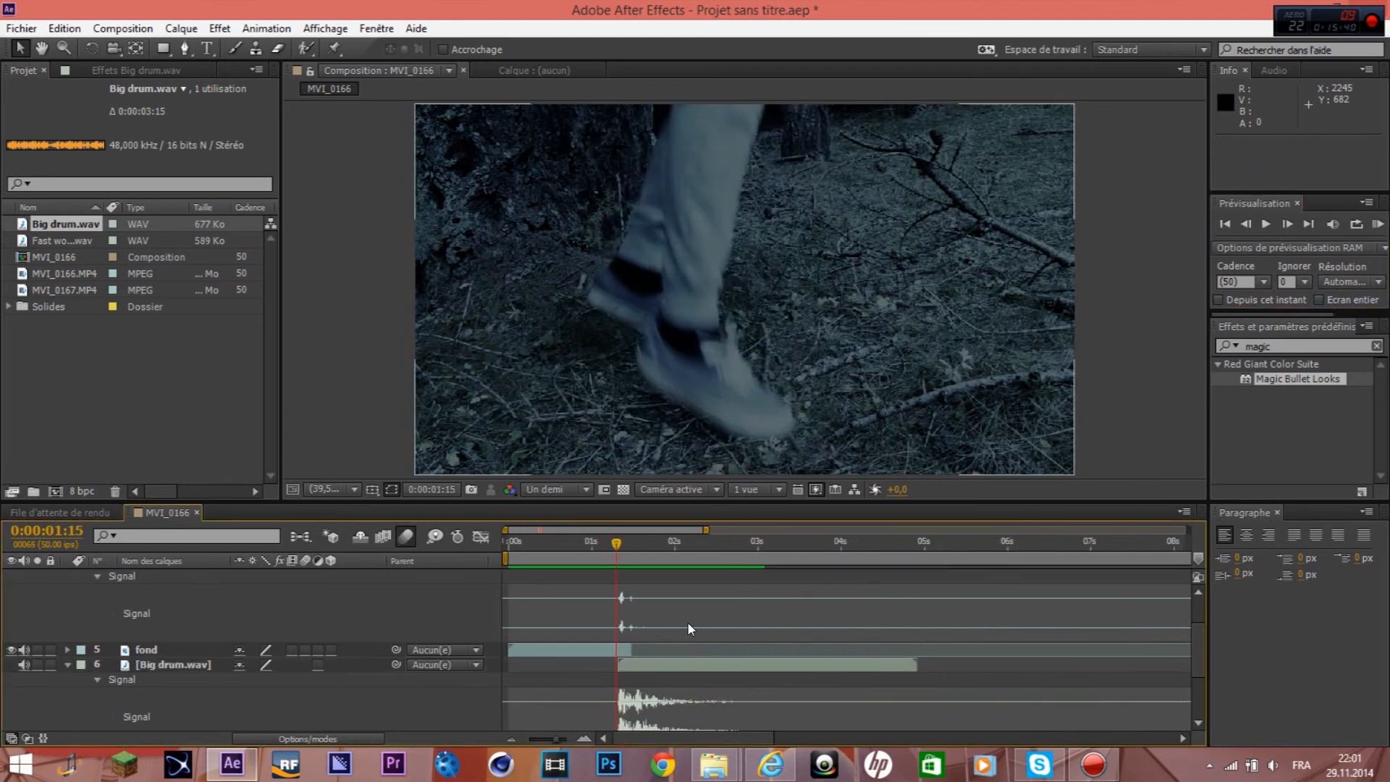
pyautogui.scroll(5, 688, 627)
pyautogui.scroll(-1, 687, 625)
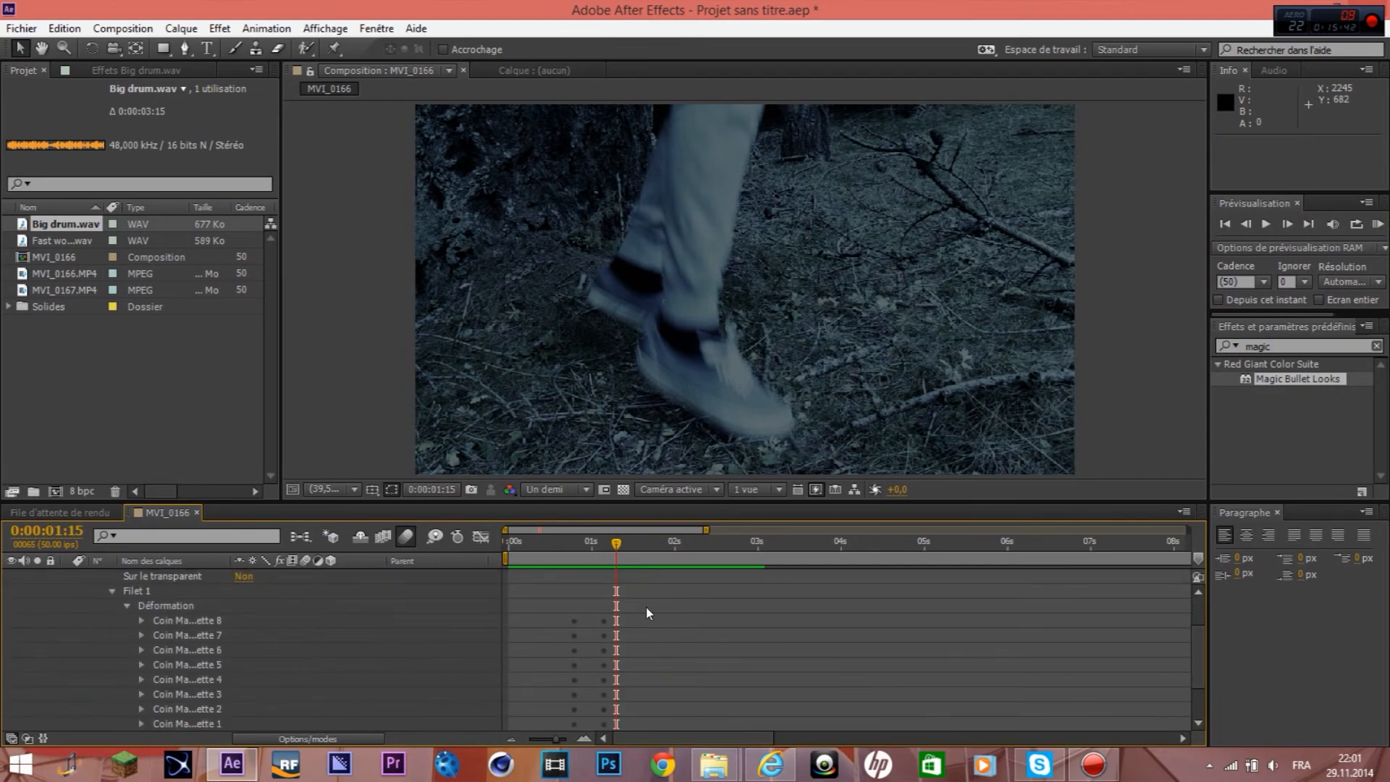
pyautogui.press('p')
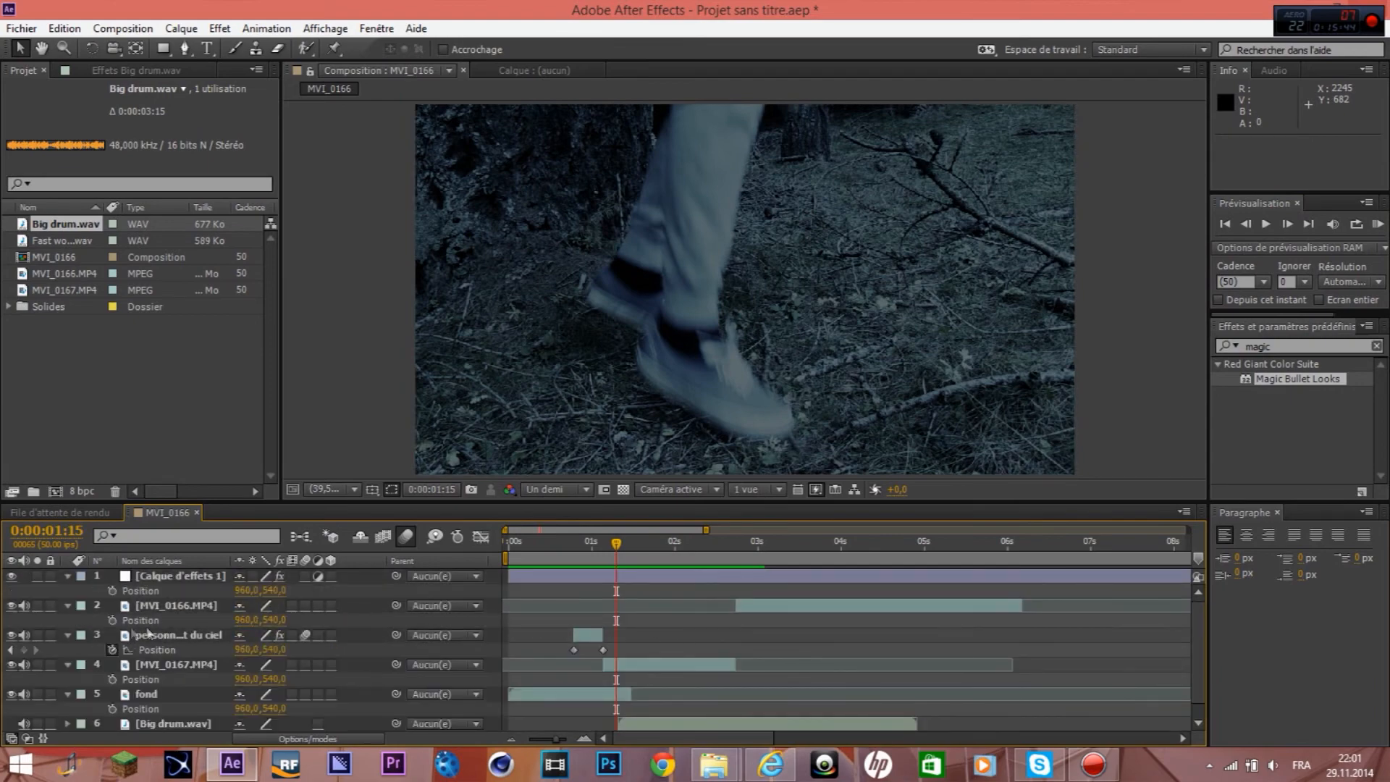
pyautogui.press('p')
pyautogui.moveTo(611, 556); pyautogui.dragTo(798, 566)
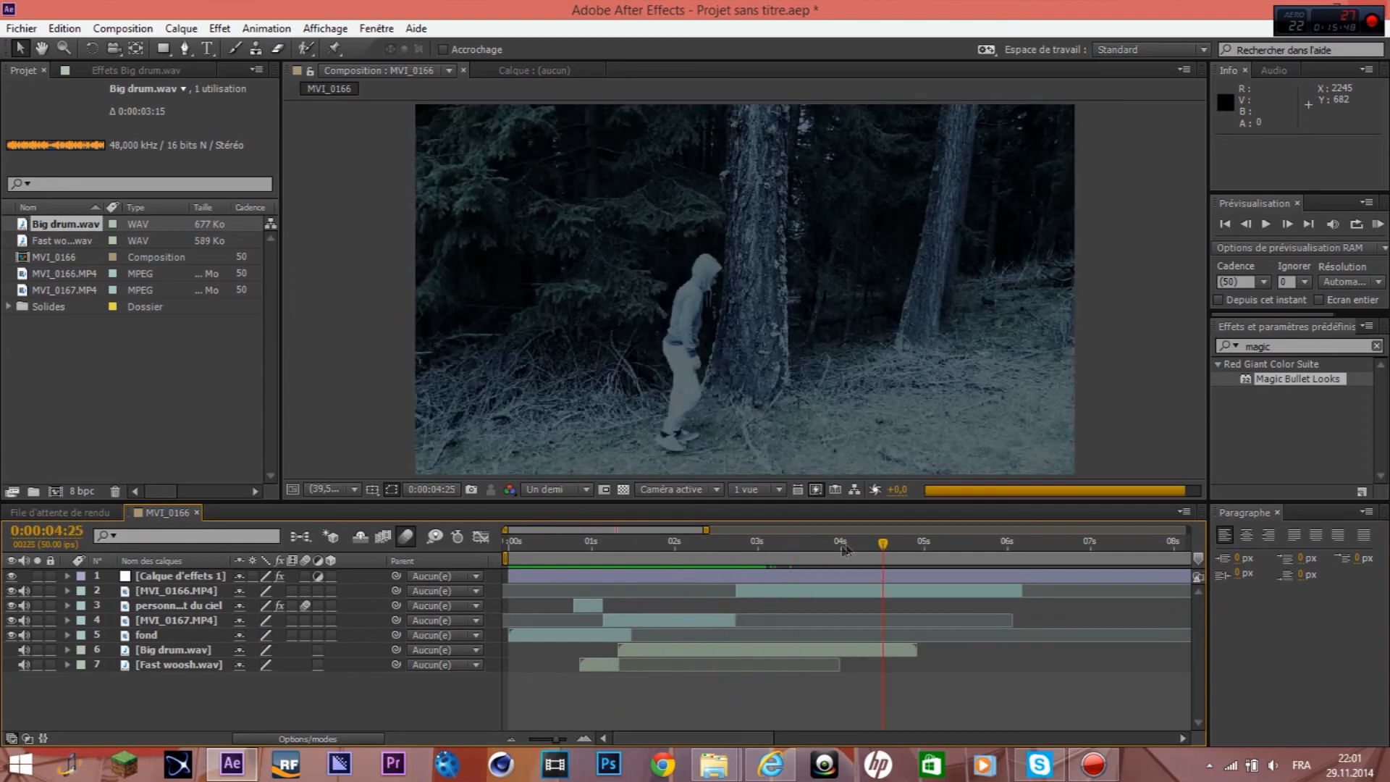
pyautogui.click(514, 551)
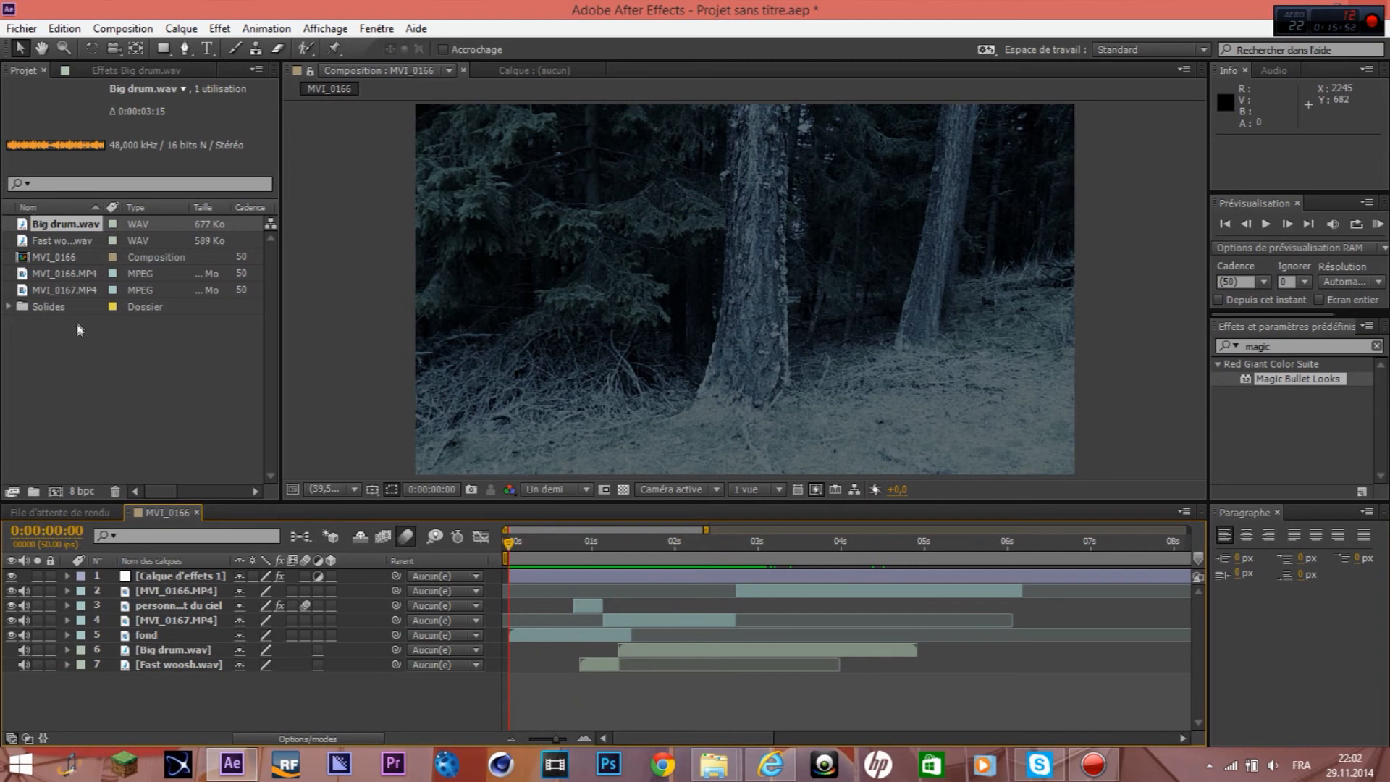
# - Nest MVI_0166 in a new composition and keyframe its Opacity to fade in from black, reaching 100% at 0:00:01:08
pyautogui.moveTo(60, 255); pyautogui.dragTo(69, 437)
pyautogui.moveTo(56, 493); pyautogui.dragTo(56, 492)
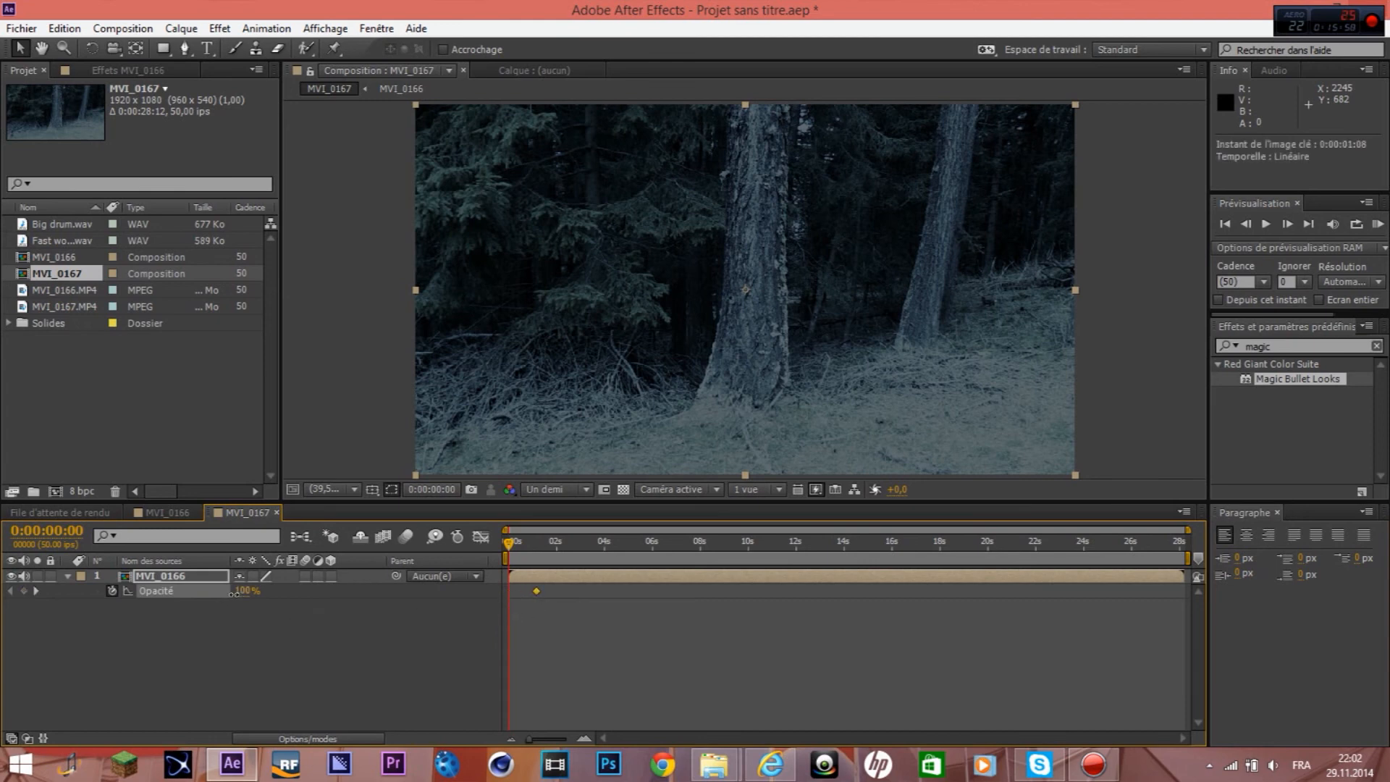
pyautogui.write('25')
pyautogui.press('Return')
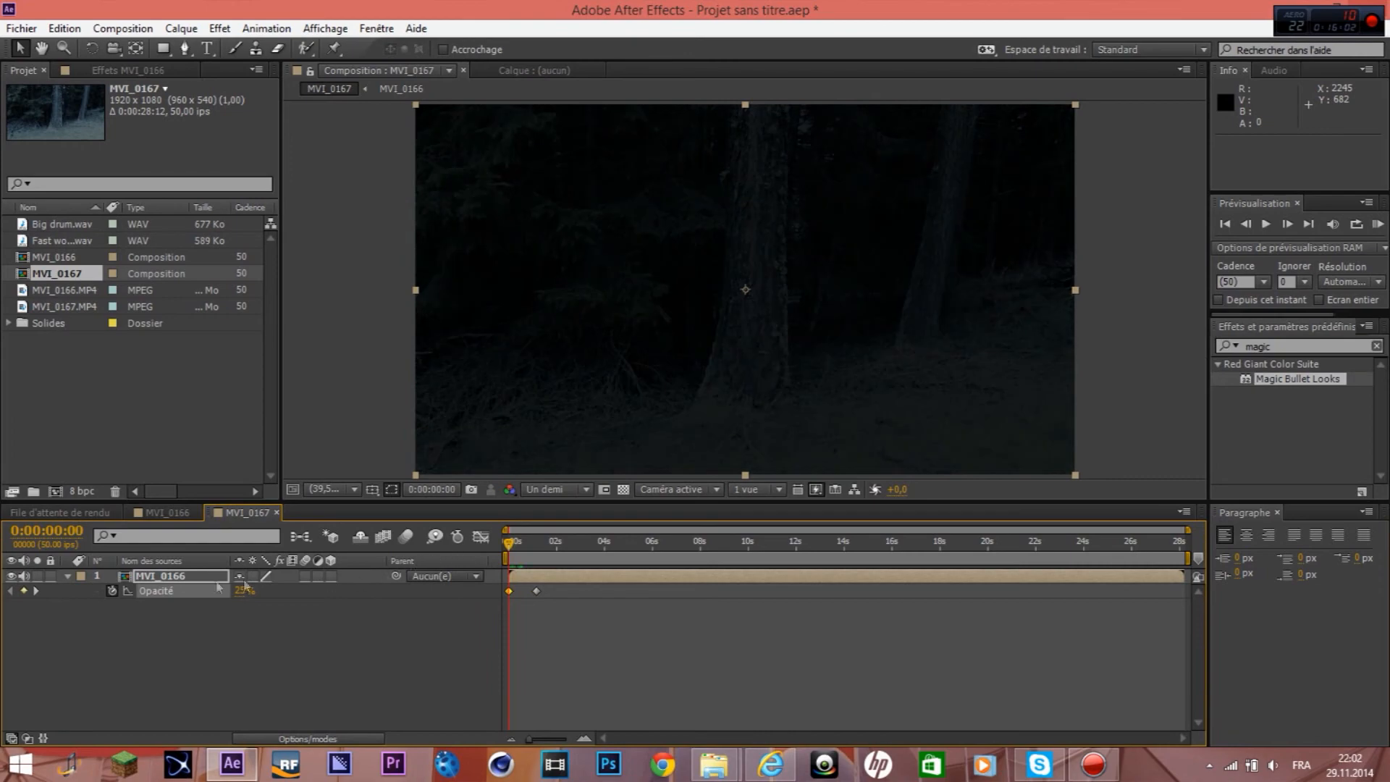
pyautogui.moveTo(230, 593); pyautogui.dragTo(210, 592)
# - Keyframe the nested MVI_0166 layer's Opacity to fade out to 0% at 0:00:06:15, and trim the composition to a work area ending there
pyautogui.moveTo(514, 550); pyautogui.dragTo(641, 560)
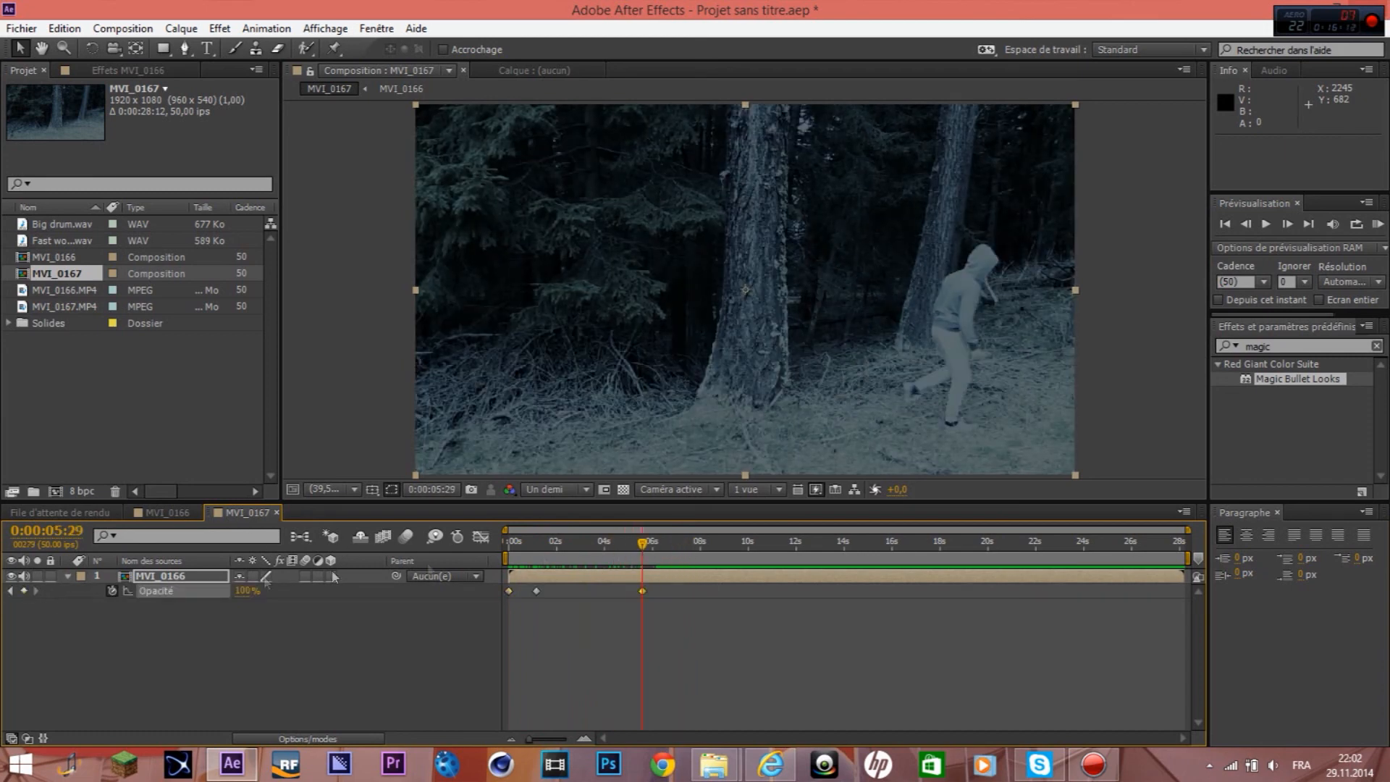
pyautogui.moveTo(641, 549); pyautogui.dragTo(659, 552)
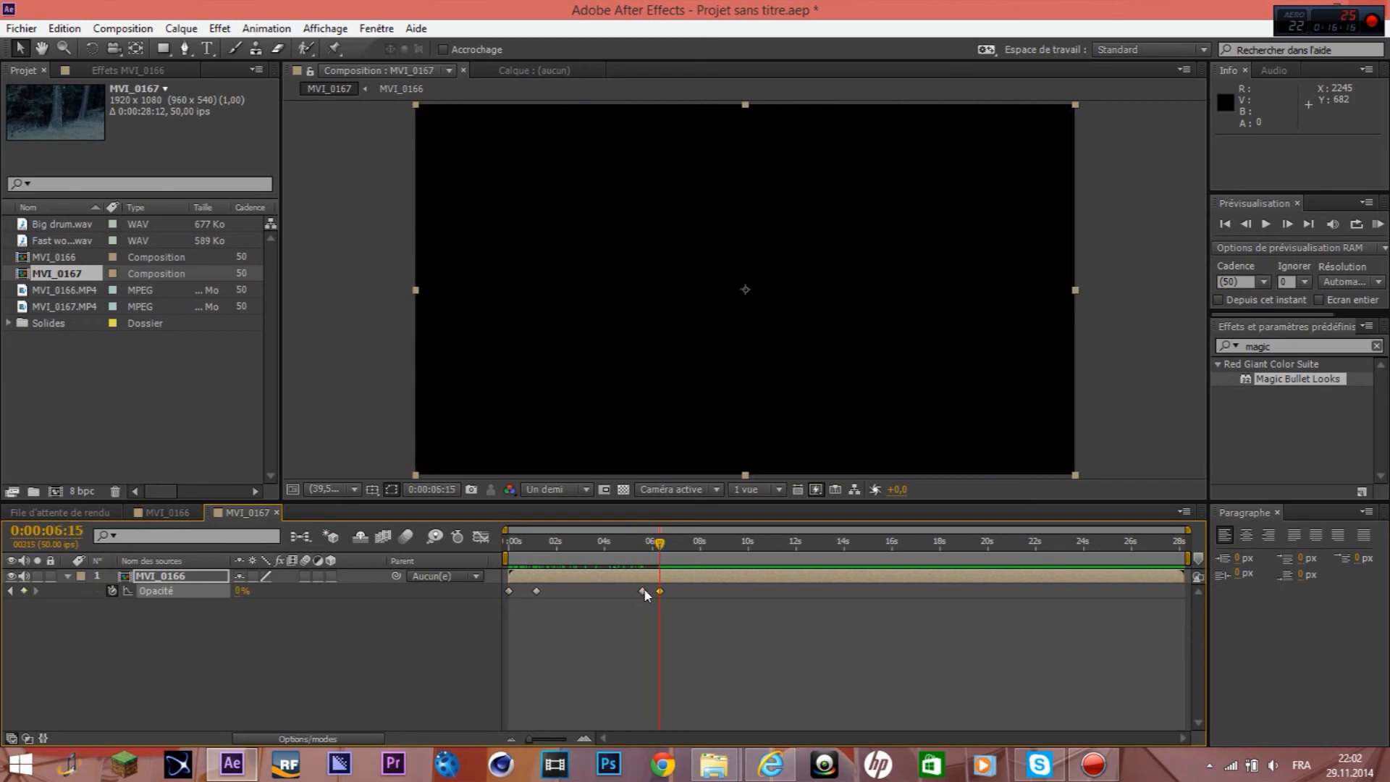
pyautogui.press('n')
pyautogui.rightClick(627, 559)
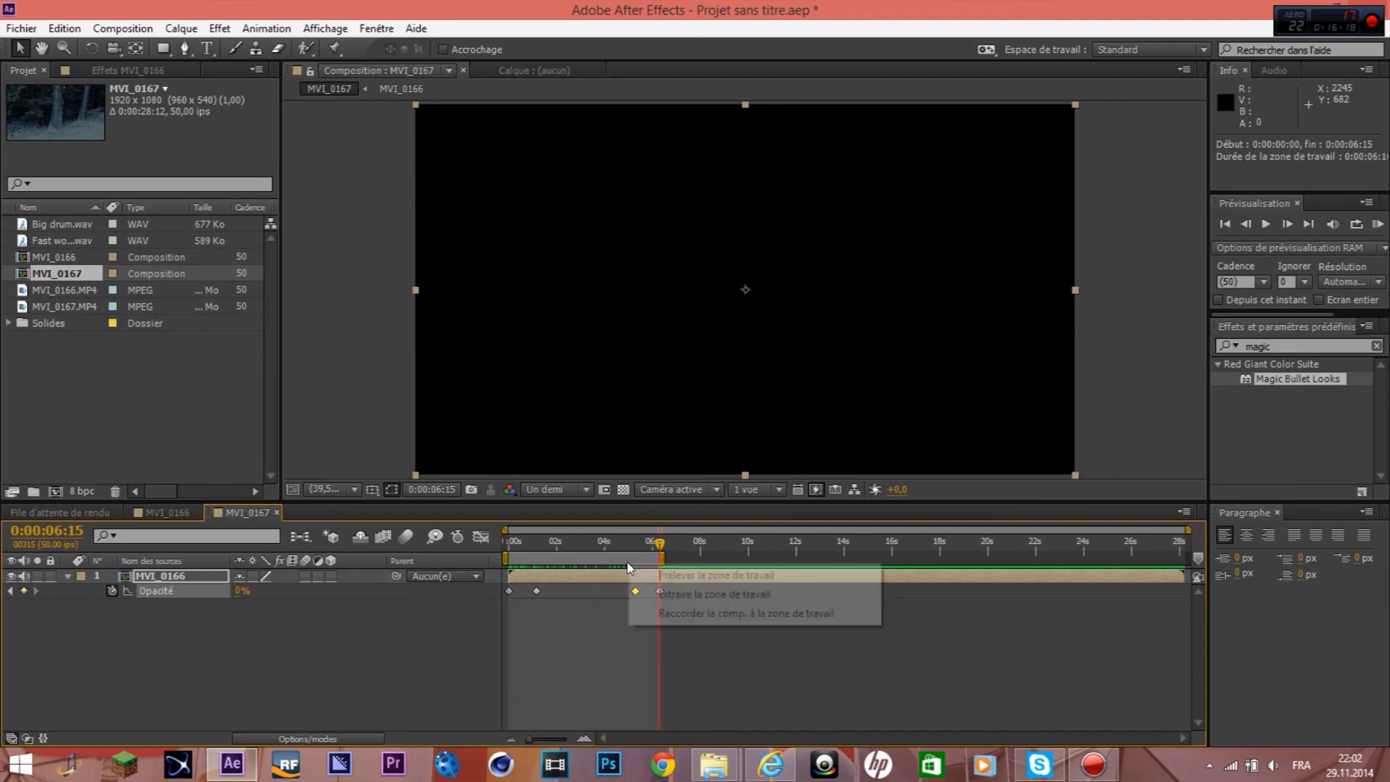
pyautogui.click(676, 614)
pyautogui.click(1080, 548)
pyautogui.moveTo(1086, 556); pyautogui.dragTo(1168, 558)
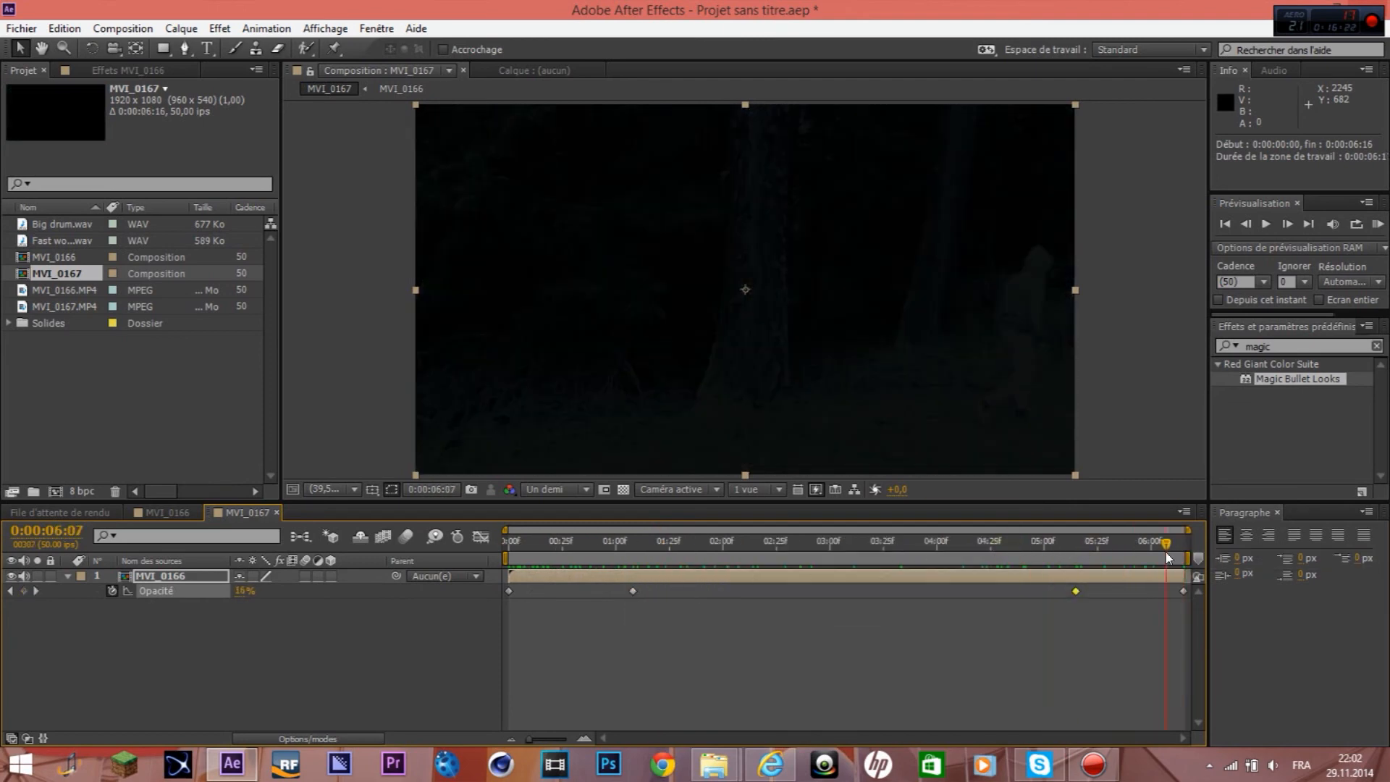
# - Preview the MVI_0167 composition from the beginning and scrub through it to check the fades and footage
pyautogui.hotkey('ctrl', 's')
pyautogui.click(698, 455)
pyautogui.click(688, 548)
pyautogui.moveTo(651, 561); pyautogui.dragTo(534, 584)
pyautogui.click(1379, 223)
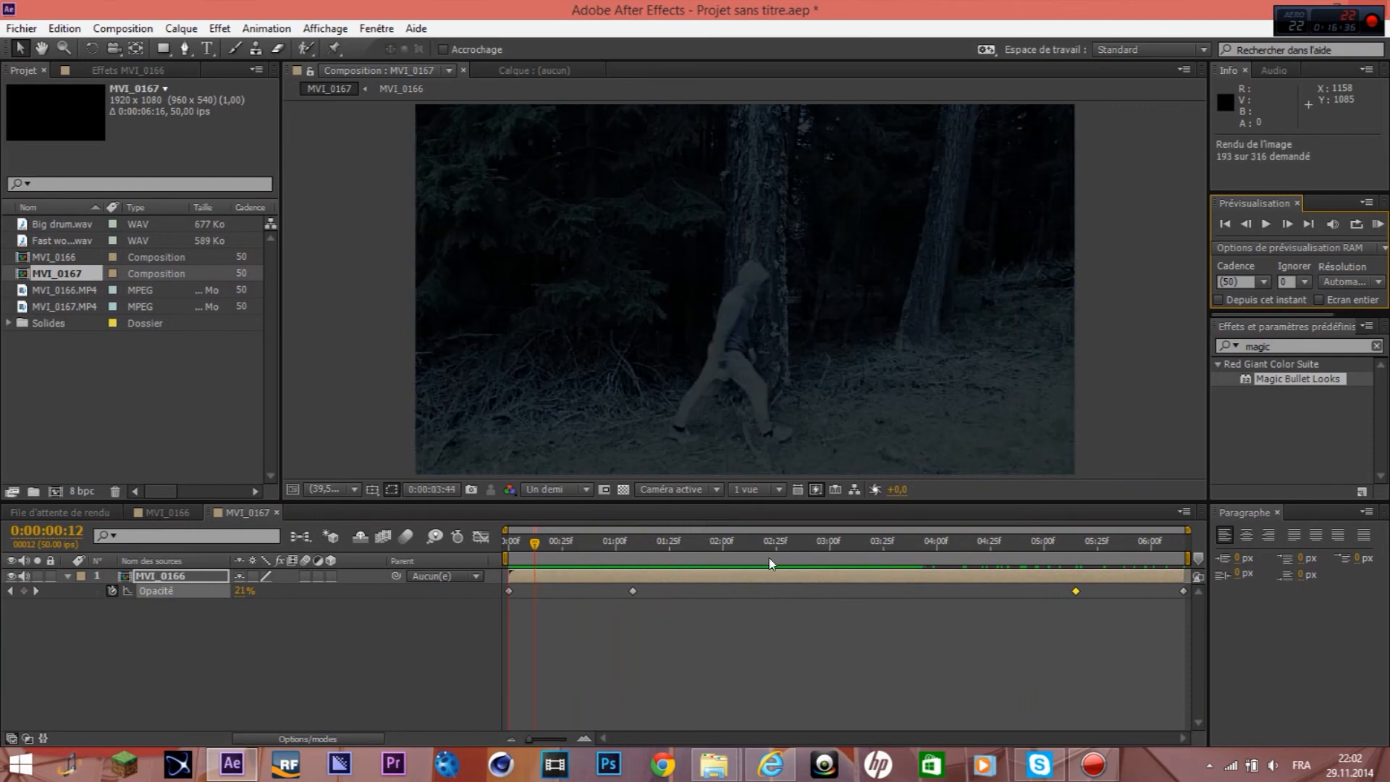
pyautogui.moveTo(636, 538); pyautogui.dragTo(851, 562)
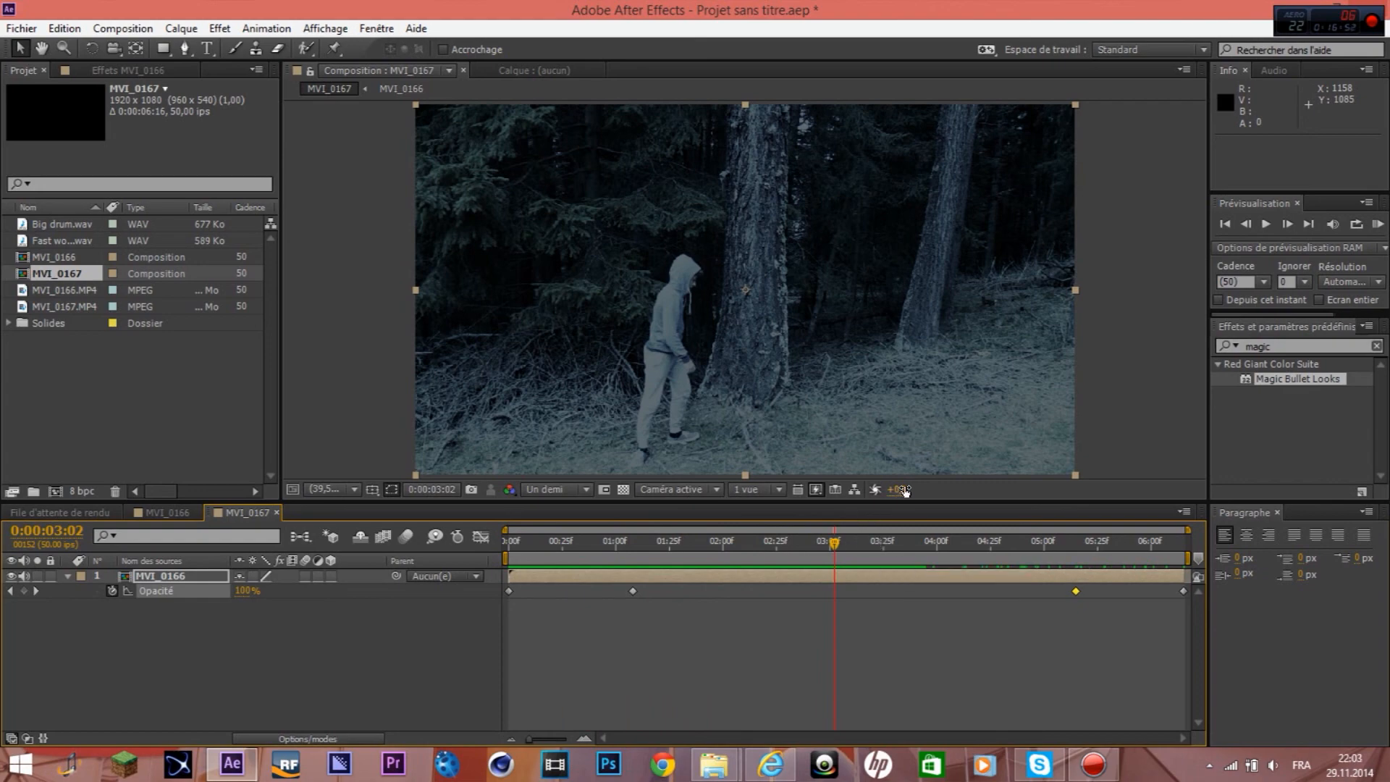
pyautogui.moveTo(840, 541); pyautogui.dragTo(811, 566)
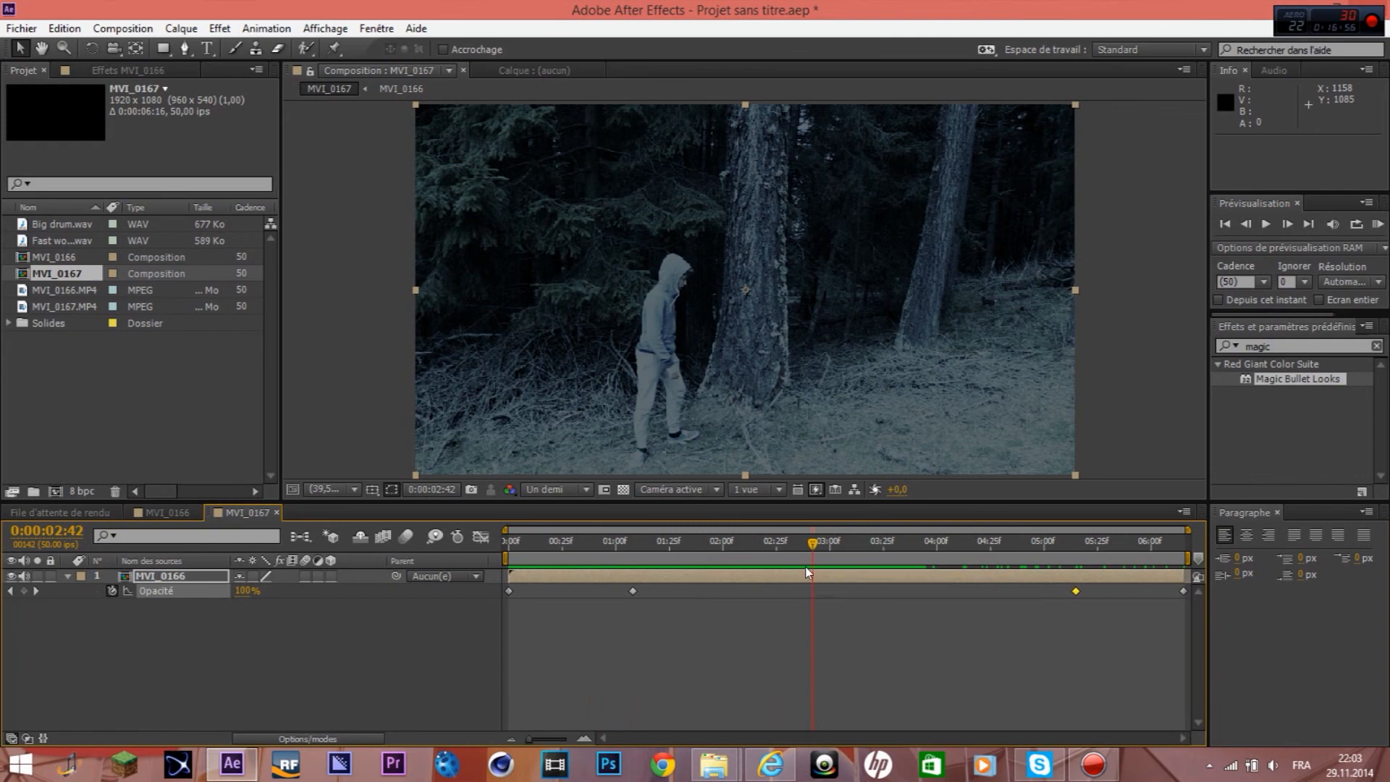
pyautogui.click(1094, 765)
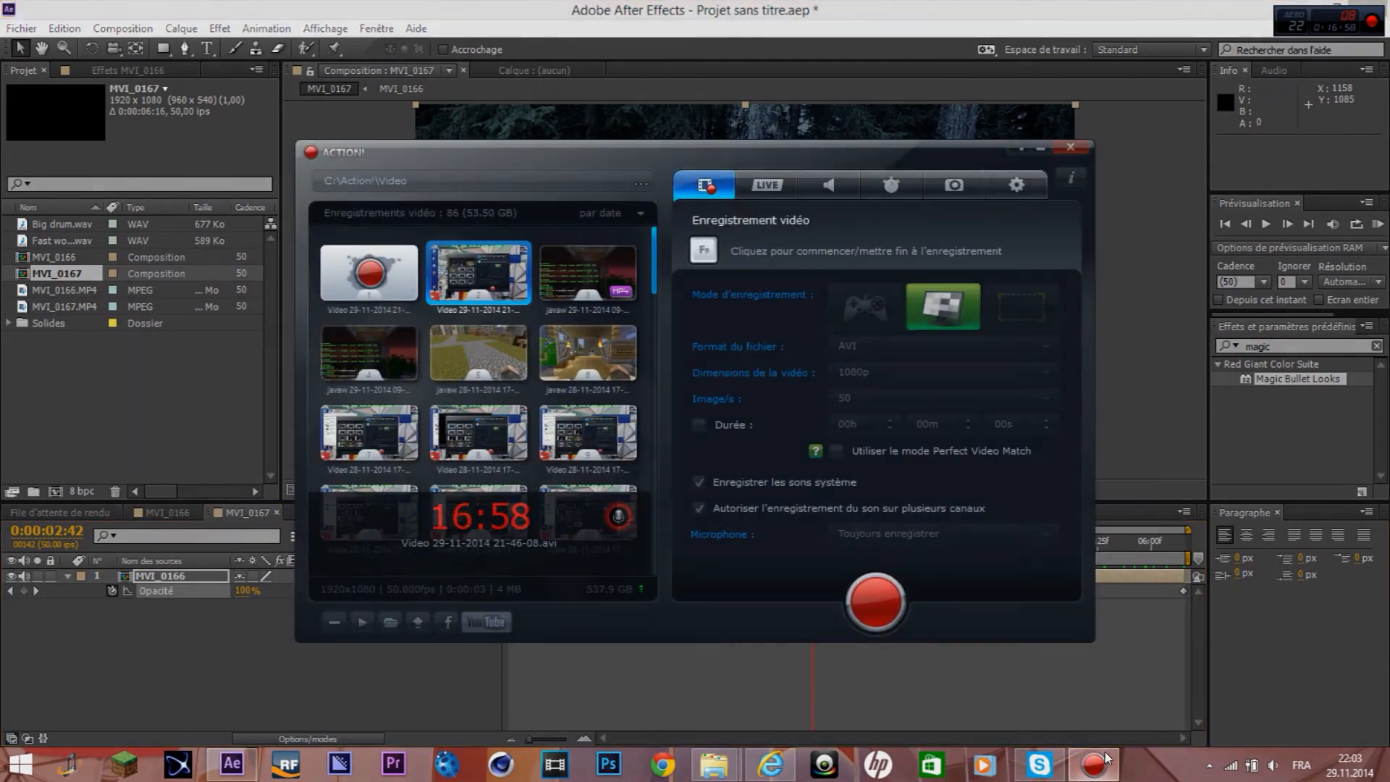